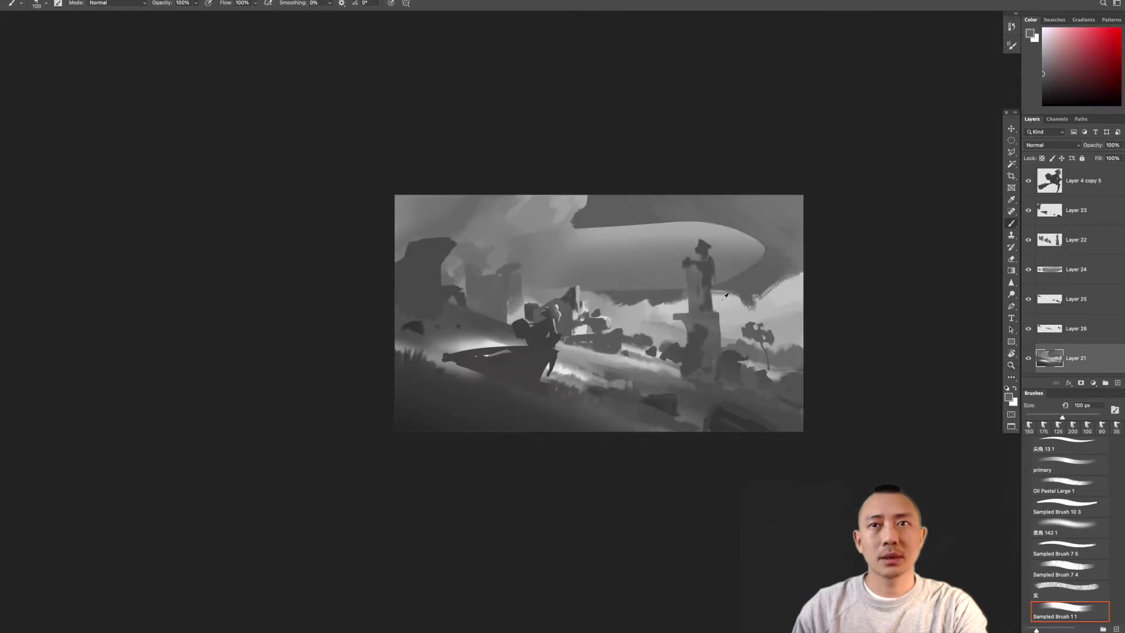
# - Paint light cloud patches into the dark sky above and below the airship on Layer 21, using sampled light greys
pyautogui.keyDown('alt'); pyautogui.click(697, 300); pyautogui.keyUp('alt')
pyautogui.scroll(-5, 743, 291)
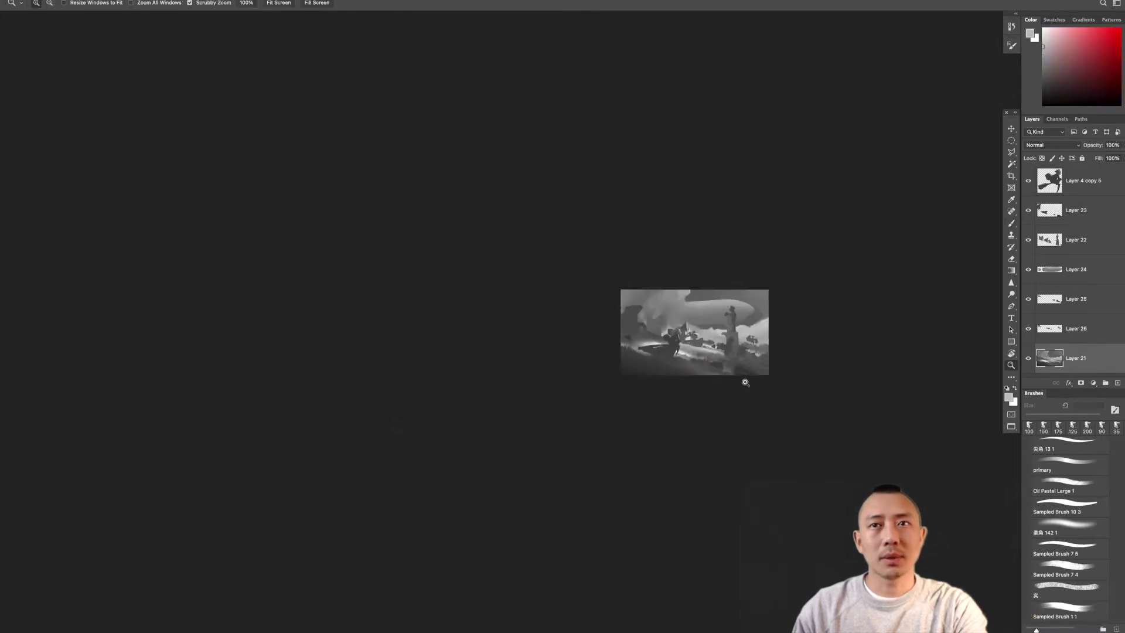
pyautogui.scroll(6, 743, 291)
pyautogui.keyDown('alt'); pyautogui.click(620, 269); pyautogui.keyUp('alt')
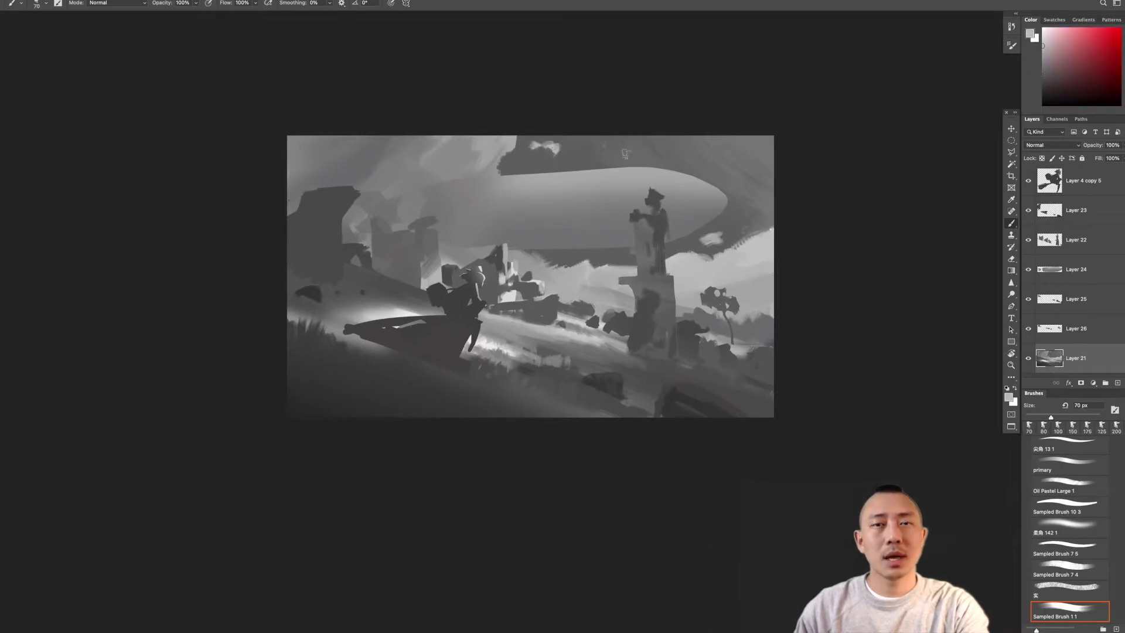
pyautogui.press('z')
pyautogui.moveTo(615, 250)
pyautogui.mouseDown()
pyautogui.moveTo(509, 270)
pyautogui.moveTo(586, 270)
pyautogui.mouseUp()
pyautogui.press('b')
# - Lasso the ruin block beside the large left cliff on Layer 22 and shift it slightly
pyautogui.press('z')
pyautogui.moveTo(378, 316)
pyautogui.mouseDown()
pyautogui.moveTo(334, 352)
pyautogui.moveTo(417, 366)
pyautogui.mouseUp()
pyautogui.press('e')
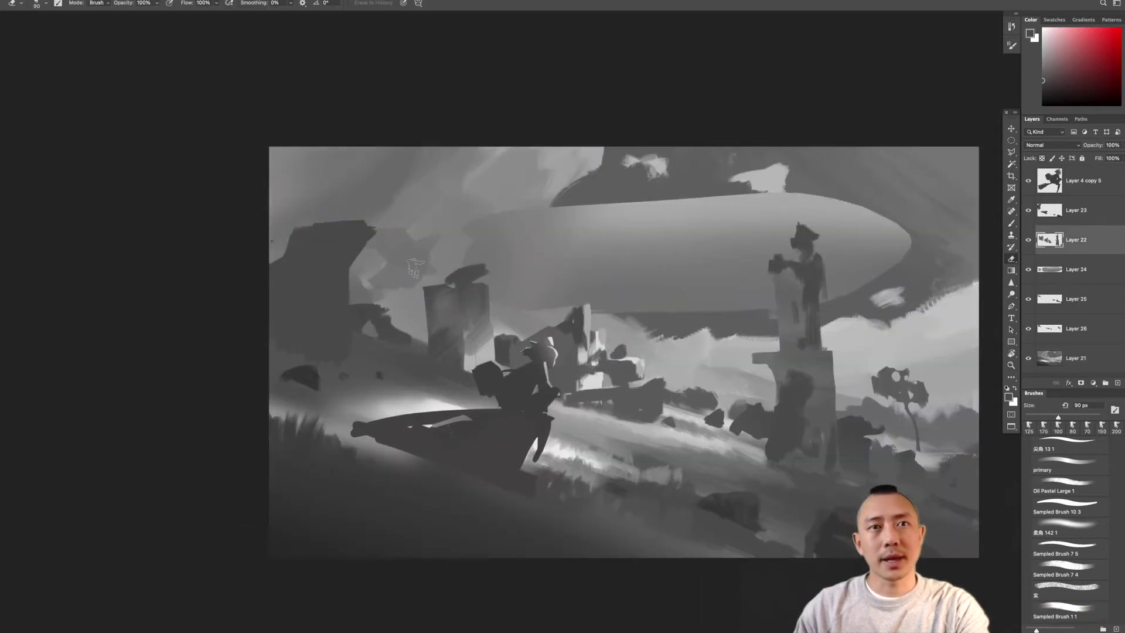
pyautogui.press('z')
pyautogui.moveTo(424, 294)
pyautogui.mouseDown()
pyautogui.moveTo(381, 296)
pyautogui.moveTo(466, 303)
pyautogui.mouseUp()
pyautogui.press('l')
pyautogui.moveTo(433, 252); pyautogui.dragTo(468, 360)
pyautogui.press('v')
pyautogui.moveTo(445, 316)
pyautogui.mouseDown()
pyautogui.moveTo(426, 315)
pyautogui.moveTo(441, 322)
pyautogui.mouseUp()
pyautogui.hotkey('ctrl', 'd')
# - Paint additional dark broken pillars with lighter faces into the ruins behind the rider on Layer 22
pyautogui.press('e')
pyautogui.press('b')
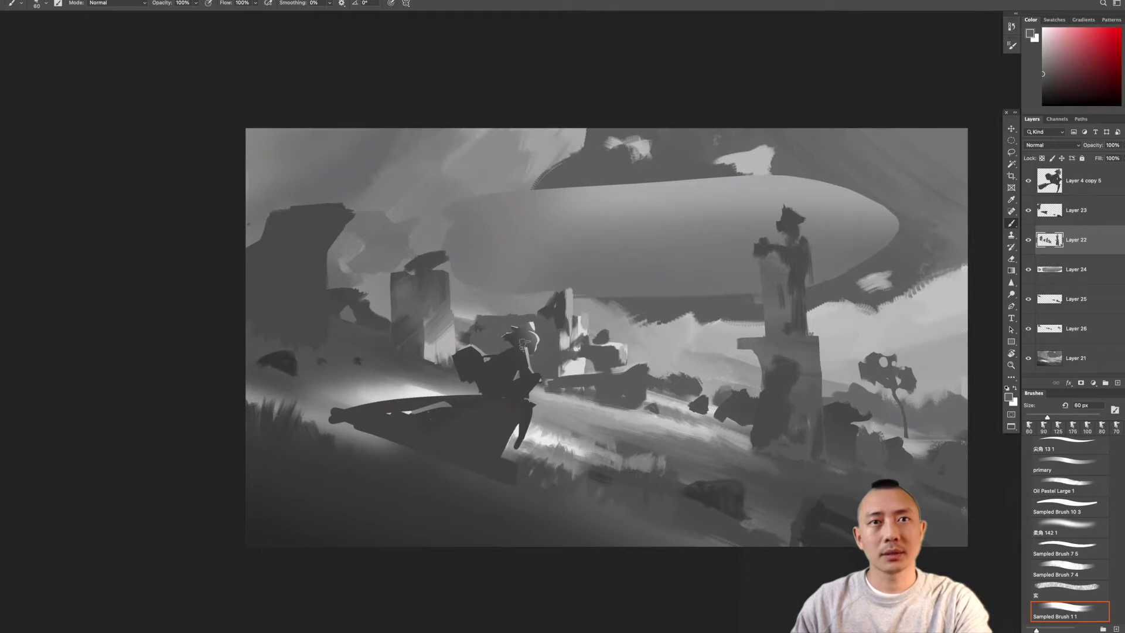
pyautogui.moveTo(506, 311)
pyautogui.mouseDown()
pyautogui.moveTo(509, 293)
pyautogui.moveTo(527, 352)
pyautogui.mouseUp()
pyautogui.press('[')
pyautogui.scroll(1, 658, 429)
pyautogui.moveTo(524, 290)
pyautogui.mouseDown()
pyautogui.moveTo(540, 371)
pyautogui.moveTo(609, 377)
pyautogui.mouseUp()
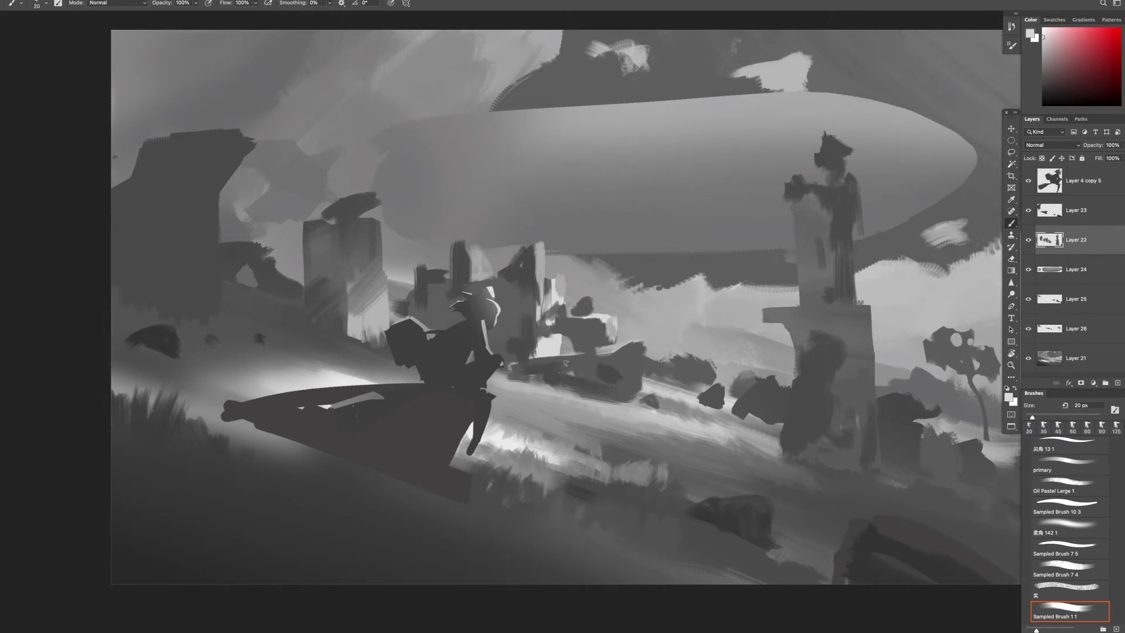
# - Add light accents to the rocks beyond the rider and grey ground strokes around the statue pedestal's base
pyautogui.scroll(1, 722, 384)
pyautogui.press(']')
pyautogui.moveTo(691, 378)
pyautogui.mouseDown()
pyautogui.moveTo(718, 404)
pyautogui.moveTo(722, 384)
pyautogui.mouseUp()
pyautogui.keyDown('alt'); pyautogui.click(789, 326); pyautogui.keyUp('alt')
pyautogui.press(']')
pyautogui.moveTo(765, 436)
pyautogui.mouseDown()
pyautogui.moveTo(704, 432)
pyautogui.moveTo(672, 411)
pyautogui.moveTo(647, 418)
pyautogui.moveTo(793, 449)
pyautogui.moveTo(816, 384)
pyautogui.moveTo(819, 447)
pyautogui.moveTo(807, 468)
pyautogui.moveTo(728, 417)
pyautogui.moveTo(708, 366)
pyautogui.moveTo(747, 435)
pyautogui.moveTo(692, 450)
pyautogui.mouseUp()
pyautogui.press(']')
pyautogui.press(']')
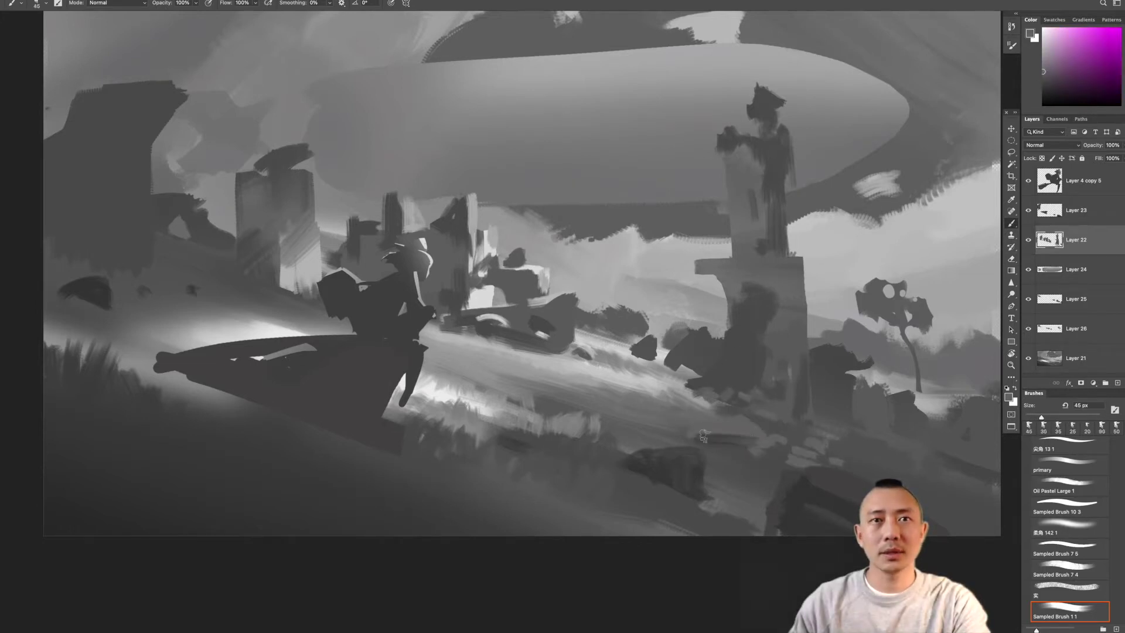
# - Reshape the left ruin block into a jagged wall with a tall thin spire on its left side
pyautogui.scroll(-5, 728, 445)
pyautogui.scroll(6, 741, 432)
pyautogui.press('e')
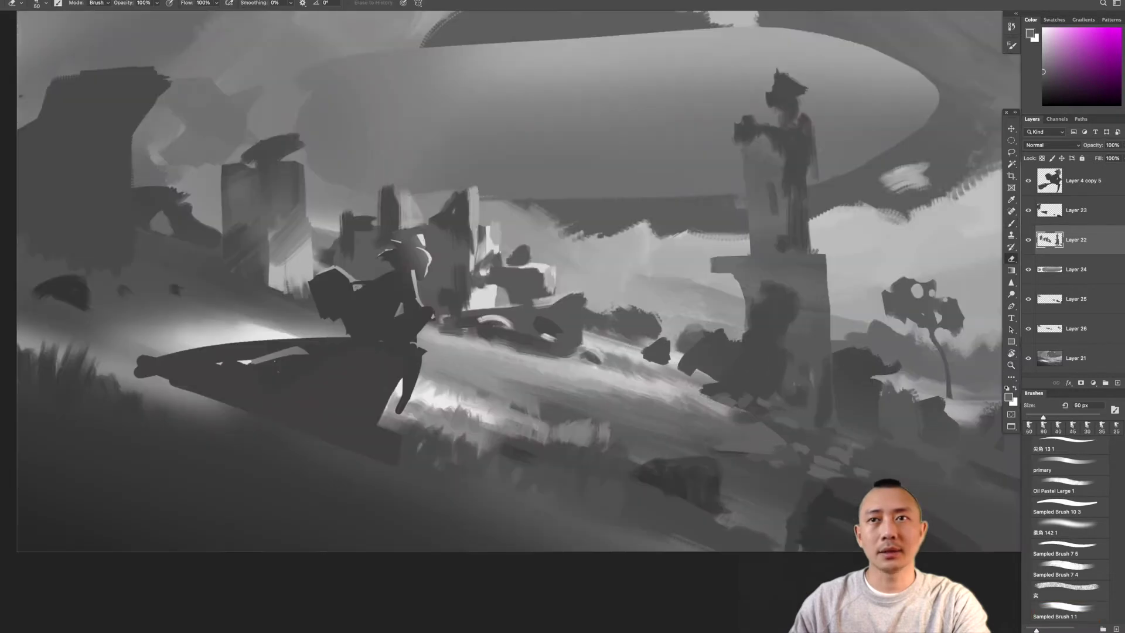
pyautogui.press('b')
pyautogui.moveTo(249, 152)
pyautogui.mouseDown()
pyautogui.moveTo(518, 258)
pyautogui.moveTo(505, 259)
pyautogui.moveTo(513, 243)
pyautogui.moveTo(569, 270)
pyautogui.moveTo(574, 231)
pyautogui.moveTo(565, 256)
pyautogui.mouseUp()
pyautogui.press(']')
pyautogui.press('[')
pyautogui.keyDown('alt'); pyautogui.click(493, 346); pyautogui.keyUp('alt')
pyautogui.press(']')
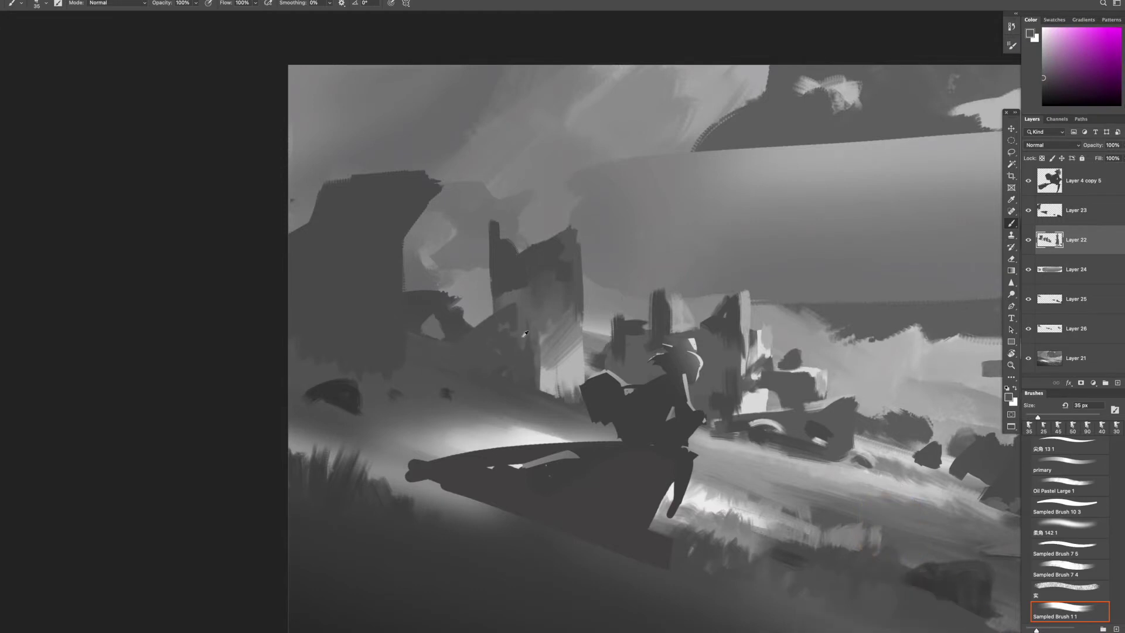
# - Refine the small ruin blocks behind the rider's head with sampled light and dark greys
pyautogui.keyDown('alt'); pyautogui.click(609, 328); pyautogui.keyUp('alt')
pyautogui.moveTo(609, 316)
pyautogui.mouseDown()
pyautogui.moveTo(609, 363)
pyautogui.moveTo(620, 317)
pyautogui.mouseUp()
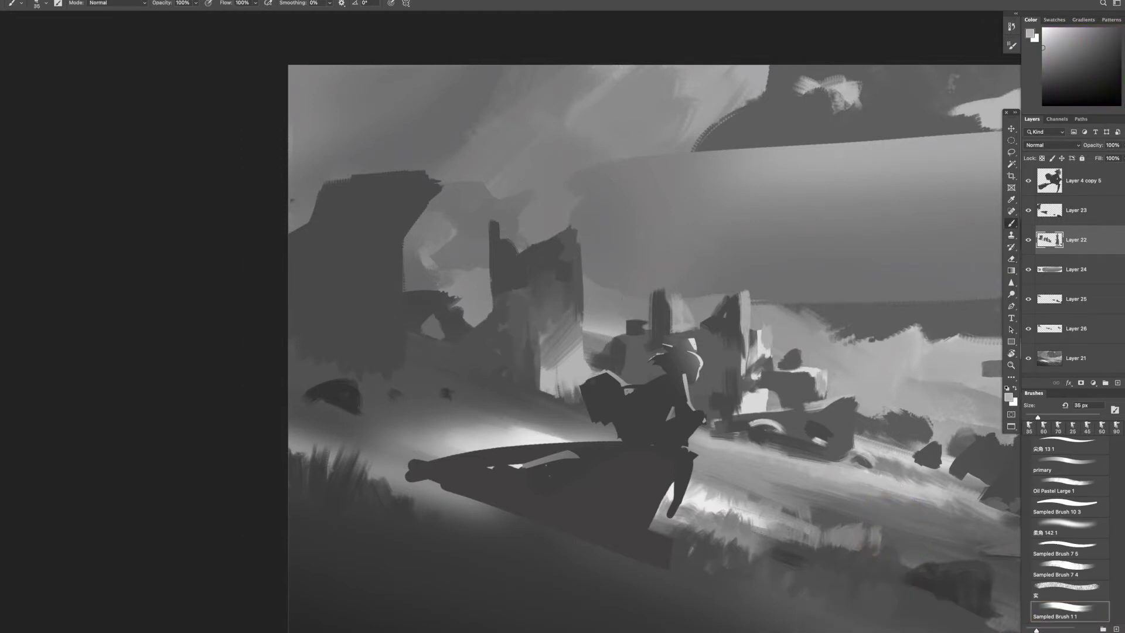
pyautogui.scroll(1, 647, 356)
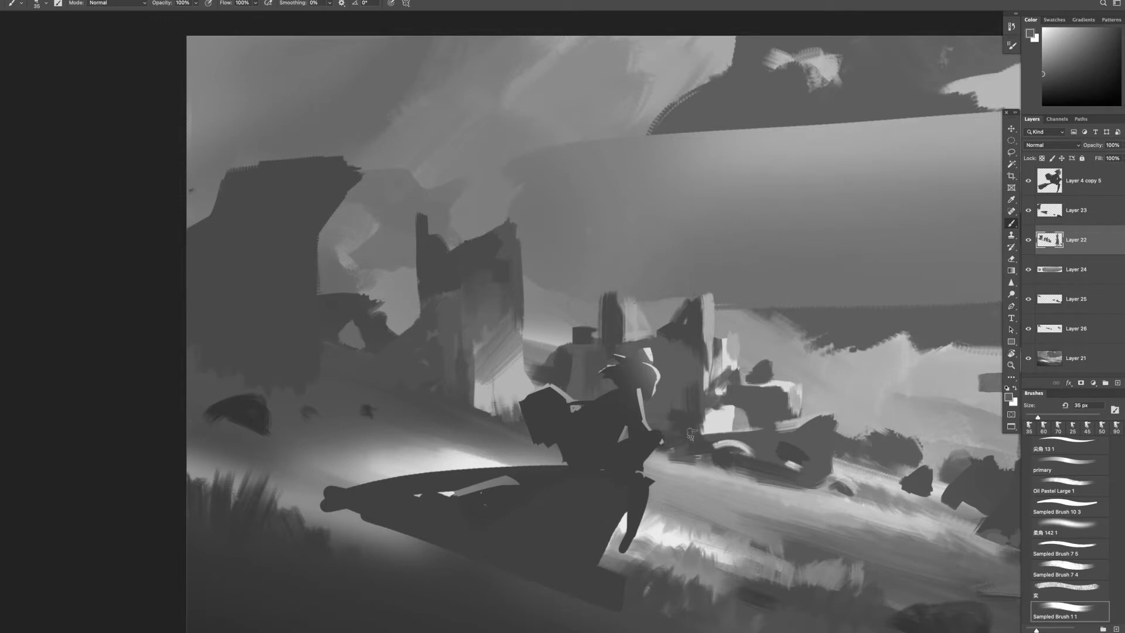
pyautogui.moveTo(668, 395); pyautogui.dragTo(697, 349)
pyautogui.keyDown('alt'); pyautogui.click(735, 338); pyautogui.keyUp('alt')
pyautogui.press('z')
pyautogui.keyDown('alt'); pyautogui.click(756, 437); pyautogui.keyUp('alt')
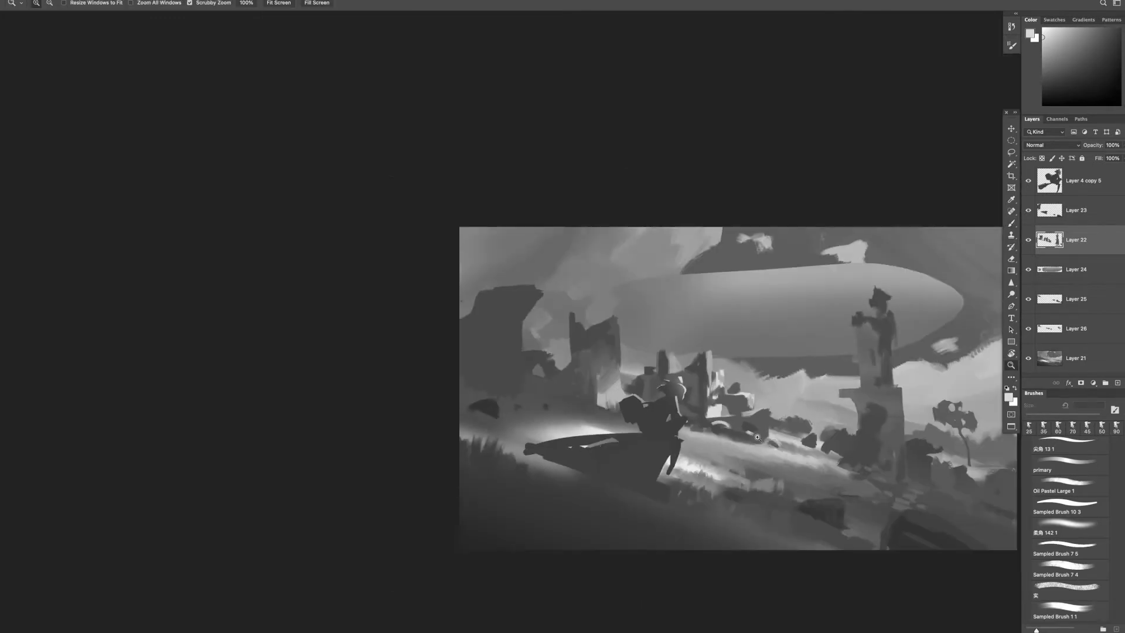
pyautogui.click(735, 439)
pyautogui.press('b')
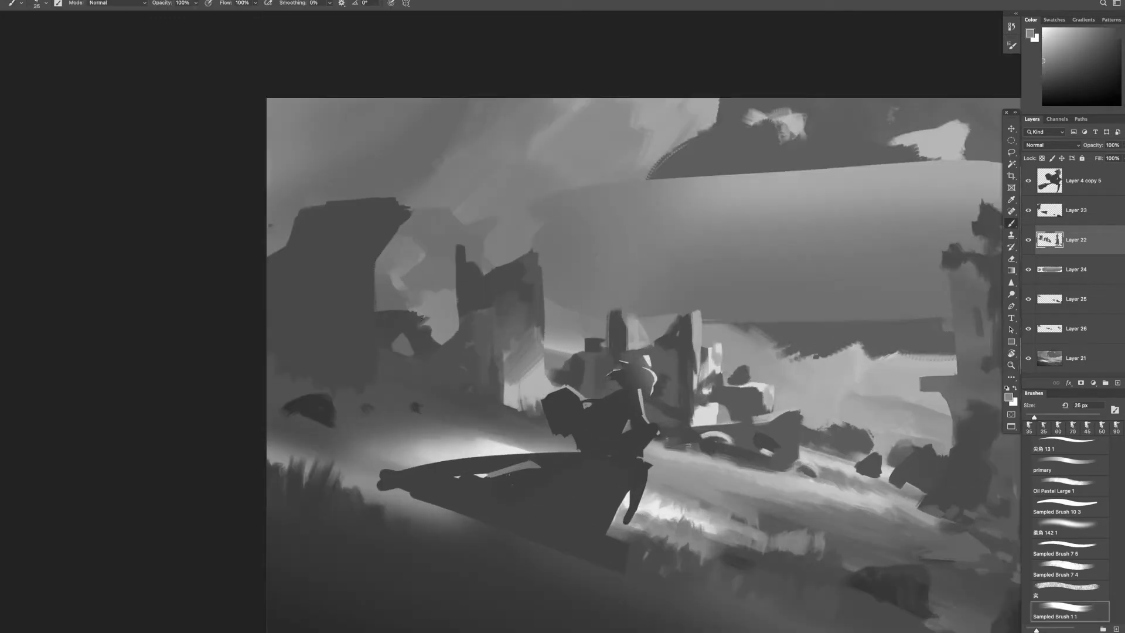
# - Break up the left ruin's lit side and top edge with strokes of sampled light and dark greys
pyautogui.keyDown('alt'); pyautogui.click(541, 384); pyautogui.keyUp('alt')
pyautogui.moveTo(536, 385)
pyautogui.mouseDown()
pyautogui.moveTo(528, 343)
pyautogui.moveTo(543, 298)
pyautogui.moveTo(533, 296)
pyautogui.moveTo(543, 325)
pyautogui.moveTo(538, 265)
pyautogui.mouseUp()
pyautogui.keyDown('alt'); pyautogui.click(544, 375); pyautogui.keyUp('alt')
pyautogui.keyDown('alt'); pyautogui.click(530, 363); pyautogui.keyUp('alt')
pyautogui.keyDown('alt'); pyautogui.click(541, 328); pyautogui.keyUp('alt')
pyautogui.press('[')
pyautogui.keyDown('alt'); pyautogui.click(542, 308); pyautogui.keyUp('alt')
pyautogui.keyDown('alt'); pyautogui.click(542, 298); pyautogui.keyUp('alt')
pyautogui.keyDown('alt'); pyautogui.click(527, 269); pyautogui.keyUp('alt')
pyautogui.press(']')
pyautogui.scroll(-5, 553, 385)
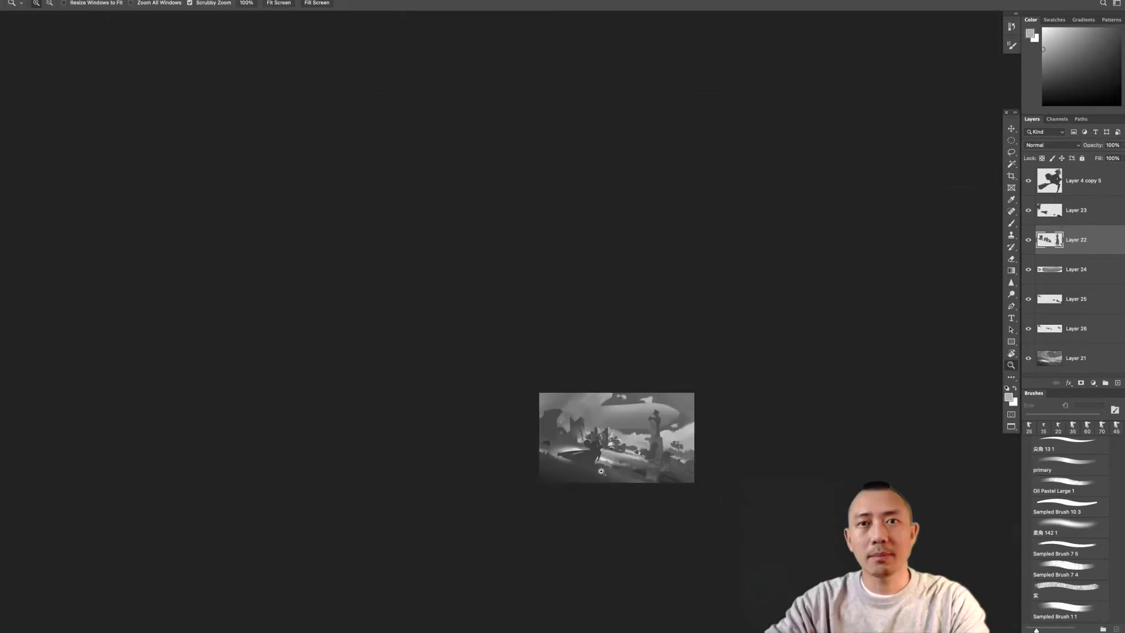
pyautogui.scroll(5, 605, 388)
# - Repaint the ruins behind the rider as a jagged dark mass with a narrow pointed spire
pyautogui.press(']')
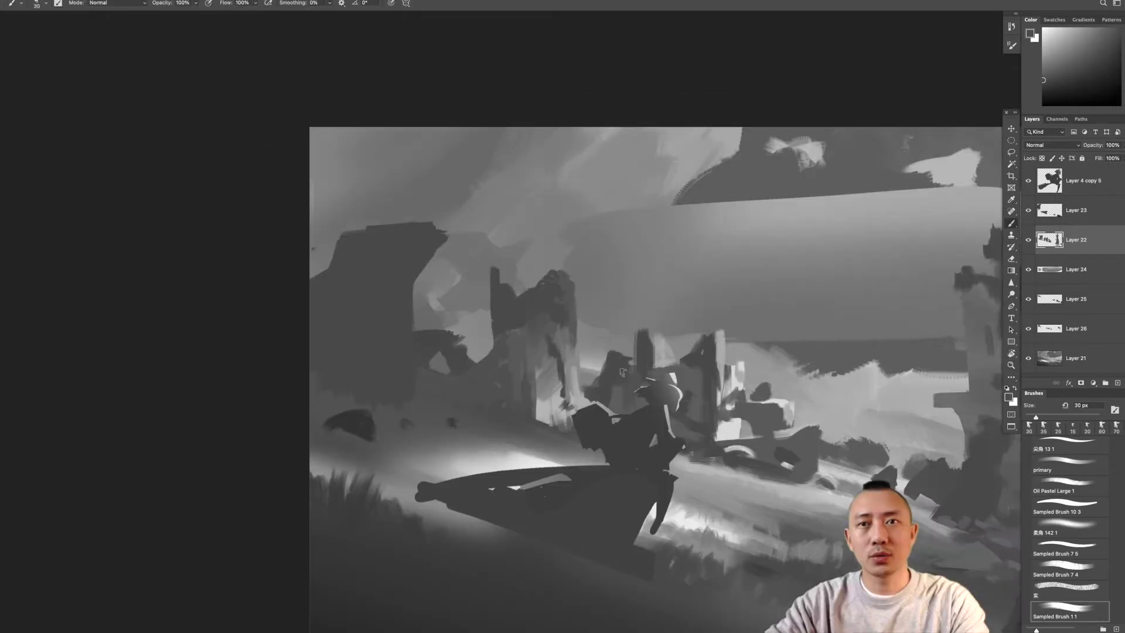
pyautogui.moveTo(637, 344); pyautogui.dragTo(669, 335)
pyautogui.moveTo(606, 353)
pyautogui.mouseDown()
pyautogui.moveTo(609, 321)
pyautogui.moveTo(623, 342)
pyautogui.moveTo(604, 369)
pyautogui.mouseUp()
pyautogui.press('e')
pyautogui.press('b')
pyautogui.moveTo(670, 316); pyautogui.dragTo(658, 367)
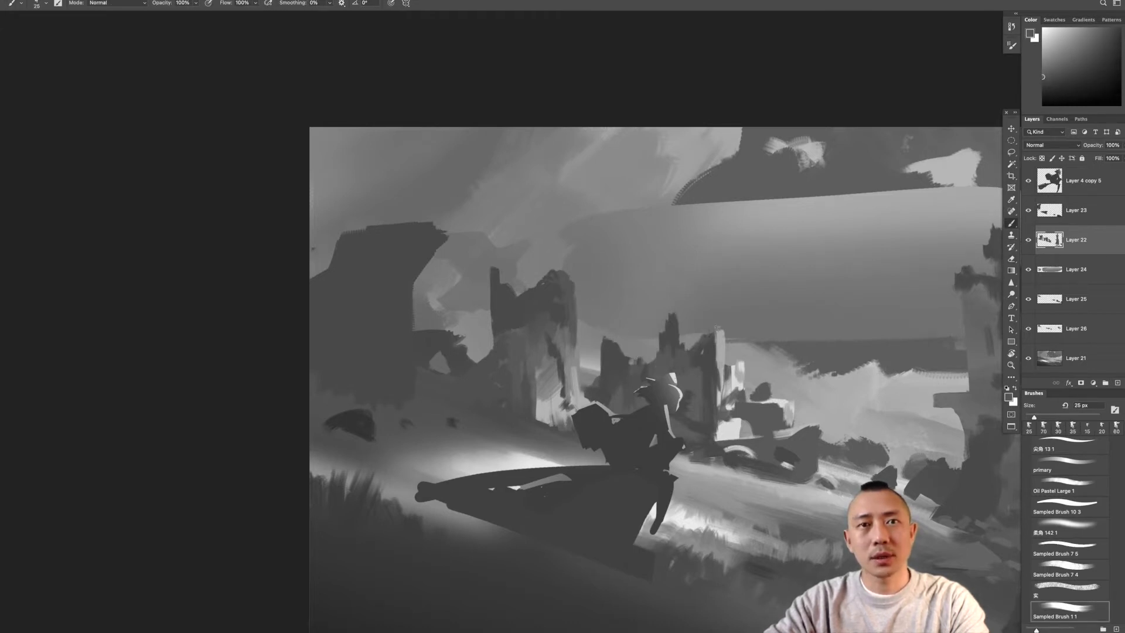
pyautogui.scroll(-5, 697, 347)
pyautogui.scroll(7, 692, 477)
# - Paint a pale pillar and a dark pillar into the ruin group to the right of the rider
pyautogui.press(']')
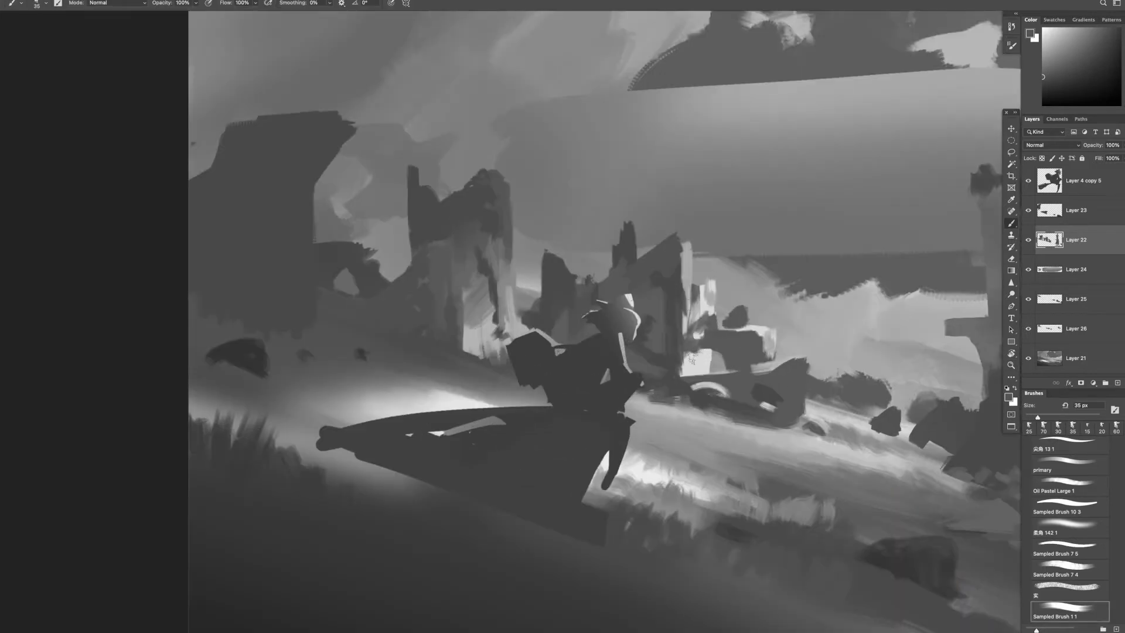
pyautogui.scroll(-1, 690, 344)
pyautogui.keyDown('alt'); pyautogui.click(726, 326); pyautogui.keyUp('alt')
pyautogui.moveTo(726, 326)
pyautogui.mouseDown()
pyautogui.moveTo(752, 353)
pyautogui.moveTo(781, 349)
pyautogui.mouseUp()
pyautogui.moveTo(709, 245)
pyautogui.mouseDown()
pyautogui.moveTo(700, 205)
pyautogui.moveTo(726, 293)
pyautogui.moveTo(744, 287)
pyautogui.moveTo(755, 298)
pyautogui.mouseUp()
pyautogui.press('z')
pyautogui.scroll(-5, 773, 363)
pyautogui.scroll(3, 784, 373)
pyautogui.press('b')
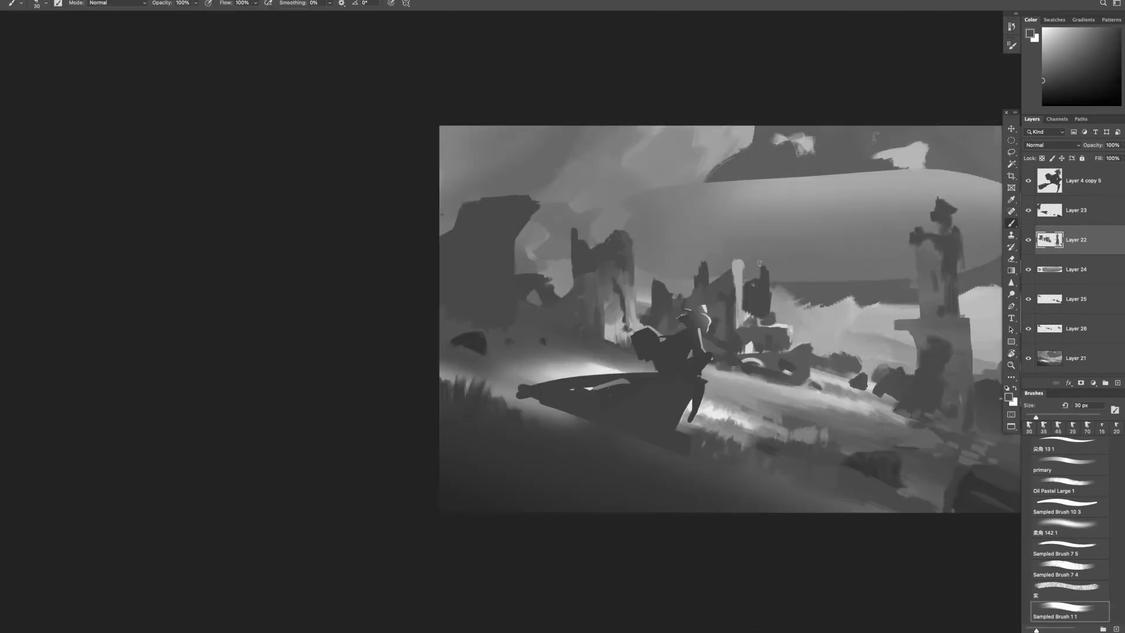
# - Build up the dark pillar right of the rider with a pale lit face and sampled mid-grey strokes at its base
pyautogui.scroll(2, 696, 310)
pyautogui.press('[')
pyautogui.moveTo(776, 226)
pyautogui.mouseDown()
pyautogui.moveTo(788, 302)
pyautogui.moveTo(738, 319)
pyautogui.mouseUp()
pyautogui.keyDown('alt'); pyautogui.click(749, 290); pyautogui.keyUp('alt')
pyautogui.moveTo(743, 266)
pyautogui.mouseDown()
pyautogui.moveTo(725, 238)
pyautogui.moveTo(751, 269)
pyautogui.moveTo(756, 307)
pyautogui.moveTo(752, 284)
pyautogui.moveTo(767, 303)
pyautogui.moveTo(758, 308)
pyautogui.moveTo(811, 337)
pyautogui.mouseUp()
pyautogui.keyDown('alt'); pyautogui.click(762, 292); pyautogui.keyUp('alt')
pyautogui.press(']')
pyautogui.press(']')
pyautogui.press(']')
pyautogui.keyDown('alt'); pyautogui.click(746, 290); pyautogui.keyUp('alt')
pyautogui.press('[')
pyautogui.press('[')
pyautogui.scroll(-3, 820, 374)
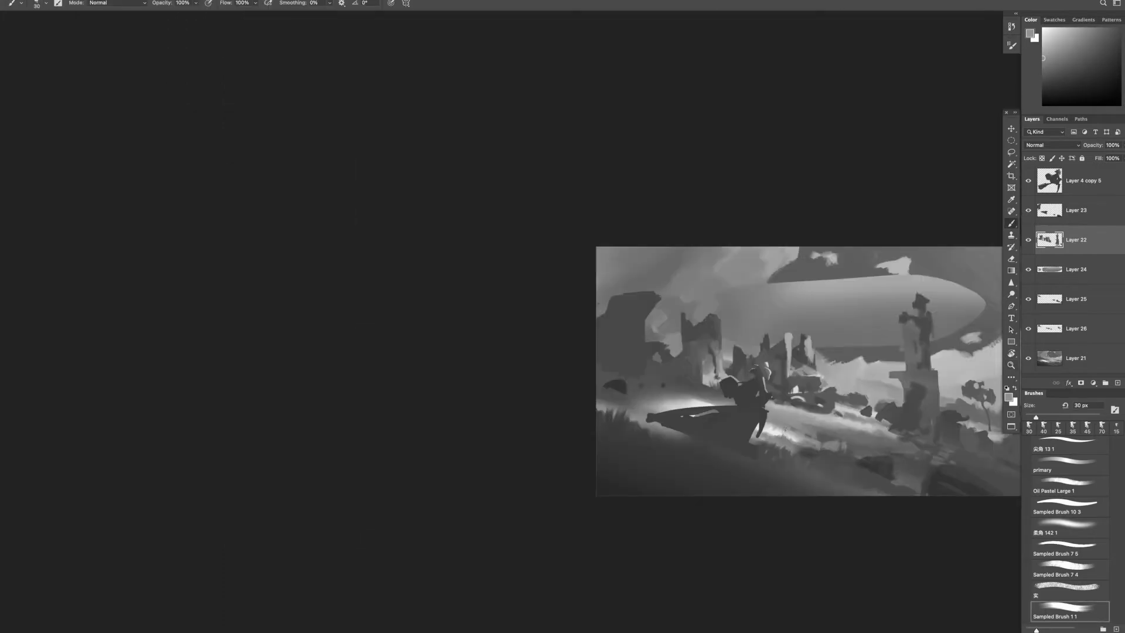
# - Paint distant grey land shapes between the ruins and the statue on Layer 21
pyautogui.hotkey('ctrl', '0')
pyautogui.keyDown('ctrl'); pyautogui.click(726, 352); pyautogui.keyUp('ctrl')
pyautogui.keyDown('alt'); pyautogui.click(778, 369); pyautogui.keyUp('alt')
pyautogui.moveTo(745, 375)
pyautogui.mouseDown()
pyautogui.moveTo(692, 364)
pyautogui.moveTo(738, 357)
pyautogui.mouseUp()
pyautogui.press('[')
pyautogui.click(664, 353)
pyautogui.hscroll(3, 820, 364)
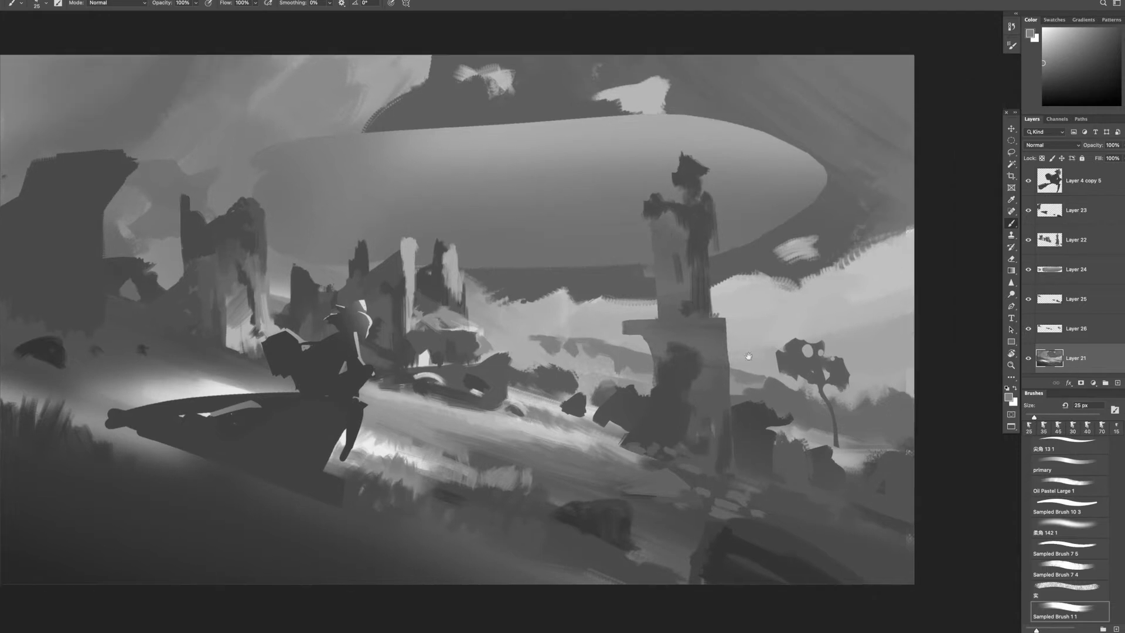
# - Paint a distant hill behind the tree to the right of the statue with a larger brush
pyautogui.press(']')
pyautogui.press(']')
pyautogui.press(']')
pyautogui.press(']')
pyautogui.press(']')
pyautogui.press(']')
pyautogui.press(']')
pyautogui.moveTo(844, 354); pyautogui.dragTo(896, 352)
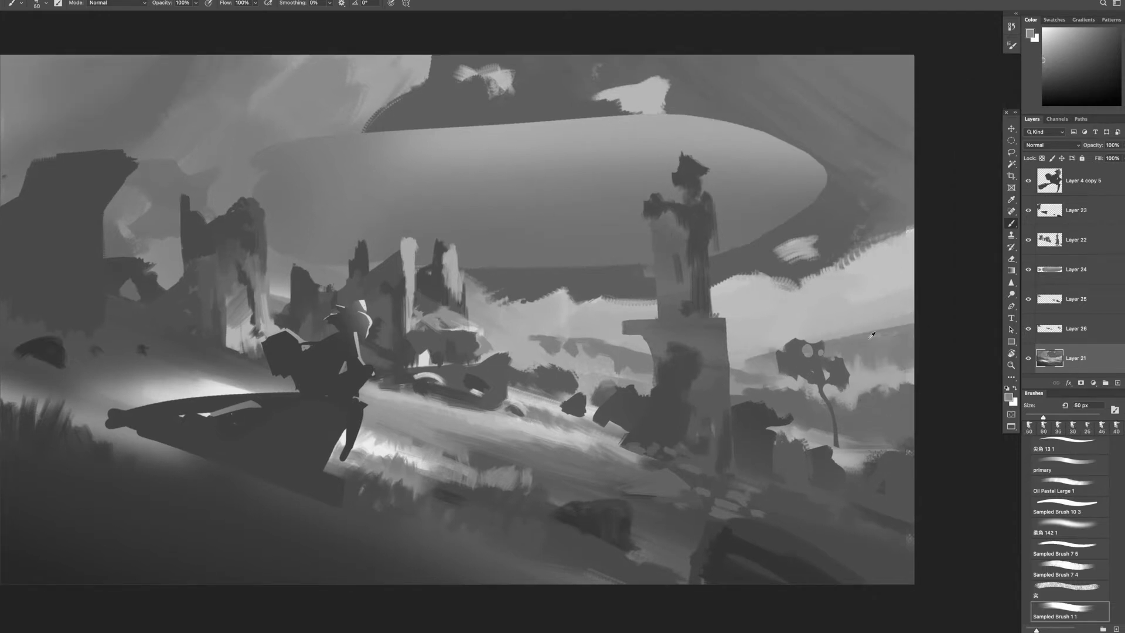
# - Paint a dark rocky mass at the left foot of the left ruin on Layer 22 using a sampled dark grey
pyautogui.press('z')
pyautogui.moveTo(865, 392); pyautogui.dragTo(784, 439)
pyautogui.moveTo(666, 422)
pyautogui.mouseDown()
pyautogui.moveTo(814, 415)
pyautogui.moveTo(796, 416)
pyautogui.mouseUp()
pyautogui.press('b')
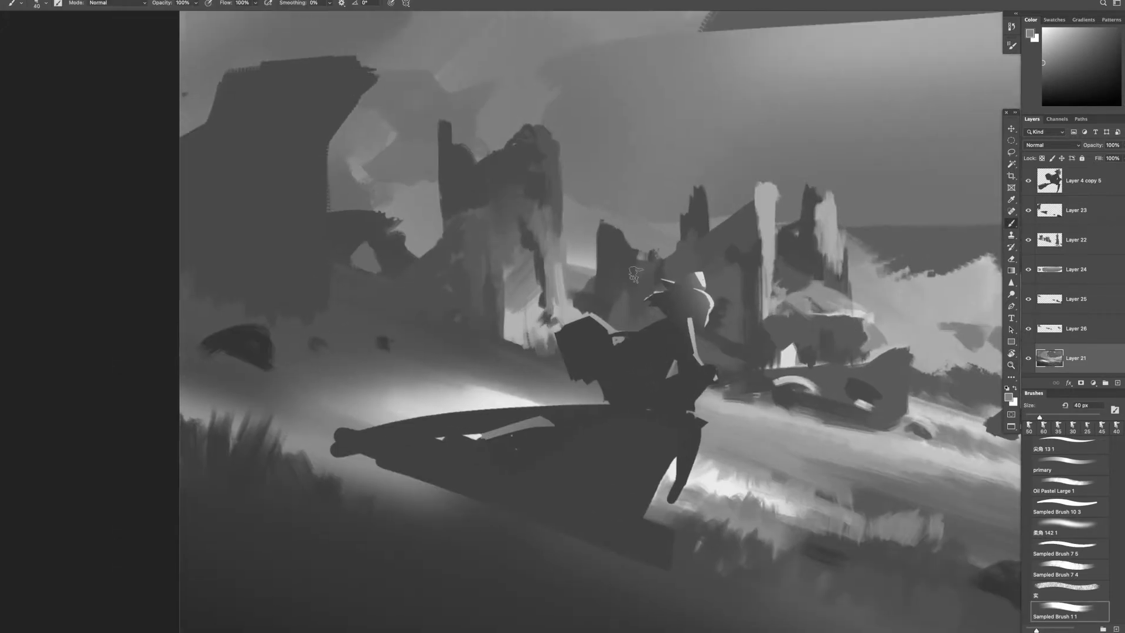
pyautogui.keyDown('ctrl'); pyautogui.click(472, 240); pyautogui.keyUp('ctrl')
pyautogui.press('[')
pyautogui.keyDown('alt'); pyautogui.click(445, 208); pyautogui.keyUp('alt')
pyautogui.keyDown('alt'); pyautogui.click(425, 266); pyautogui.keyUp('alt')
pyautogui.keyDown('alt'); pyautogui.click(252, 337); pyautogui.keyUp('alt')
pyautogui.moveTo(410, 264); pyautogui.dragTo(440, 293)
pyautogui.moveTo(454, 249); pyautogui.dragTo(433, 255)
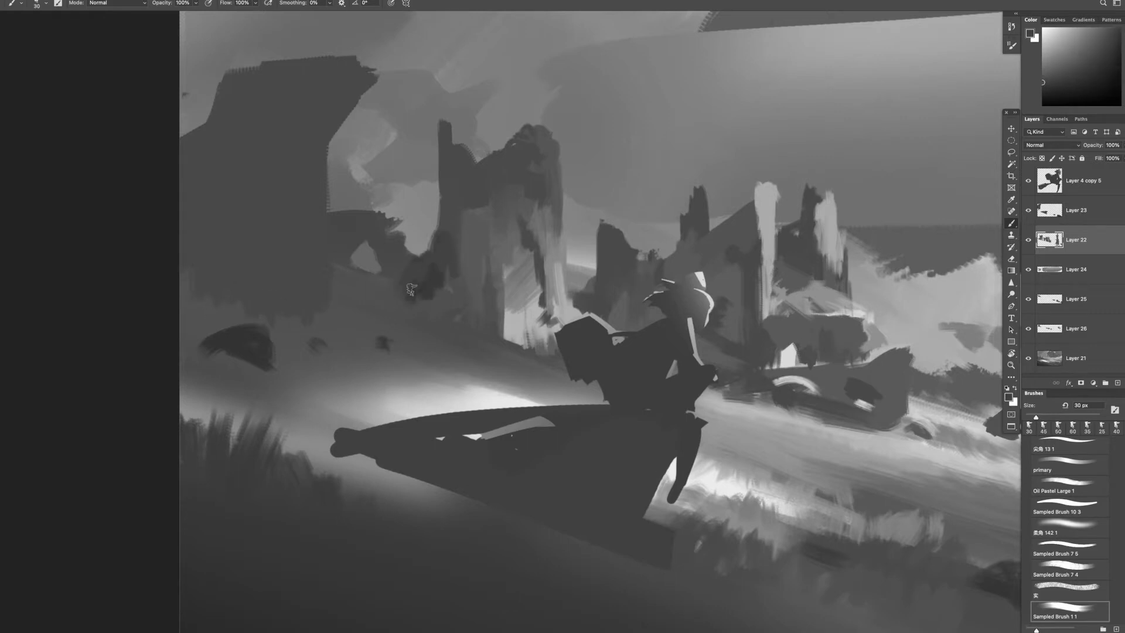
# - Add dark vertical strokes across the left ruin's face to give it a craggy rock texture
pyautogui.keyDown('alt'); pyautogui.click(432, 276); pyautogui.keyUp('alt')
pyautogui.moveTo(436, 308); pyautogui.dragTo(472, 203)
pyautogui.keyDown('alt'); pyautogui.click(472, 203); pyautogui.keyUp('alt')
pyautogui.moveTo(478, 252)
pyautogui.mouseDown()
pyautogui.moveTo(486, 205)
pyautogui.moveTo(469, 173)
pyautogui.mouseUp()
pyautogui.moveTo(498, 222); pyautogui.dragTo(515, 184)
pyautogui.moveTo(531, 231); pyautogui.dragTo(550, 156)
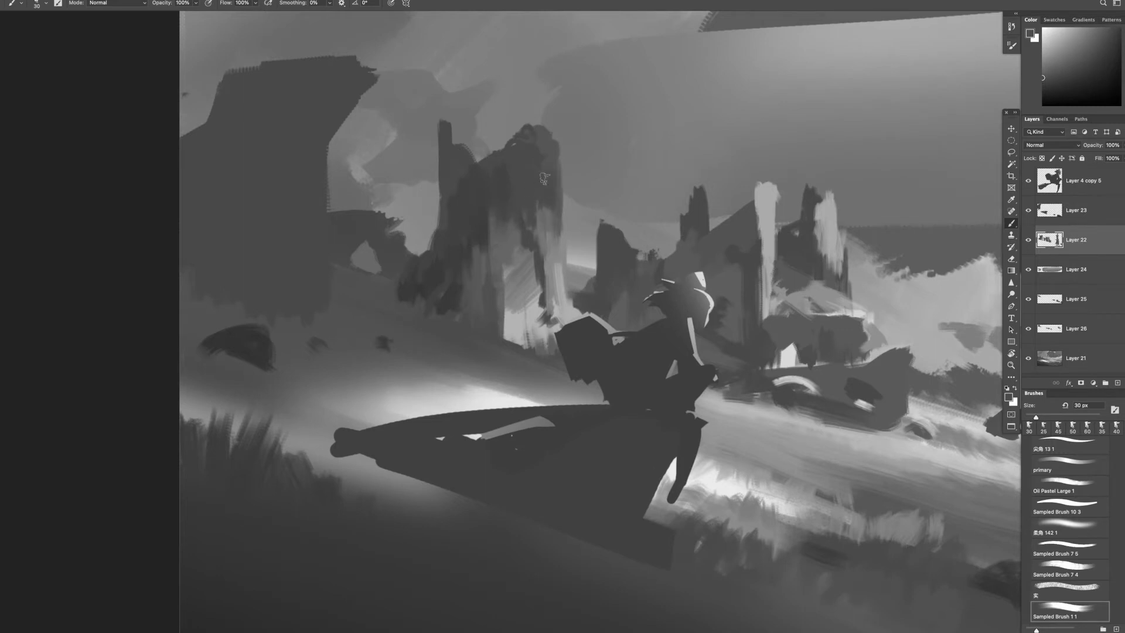
pyautogui.scroll(-5, 537, 234)
pyautogui.scroll(6, 474, 245)
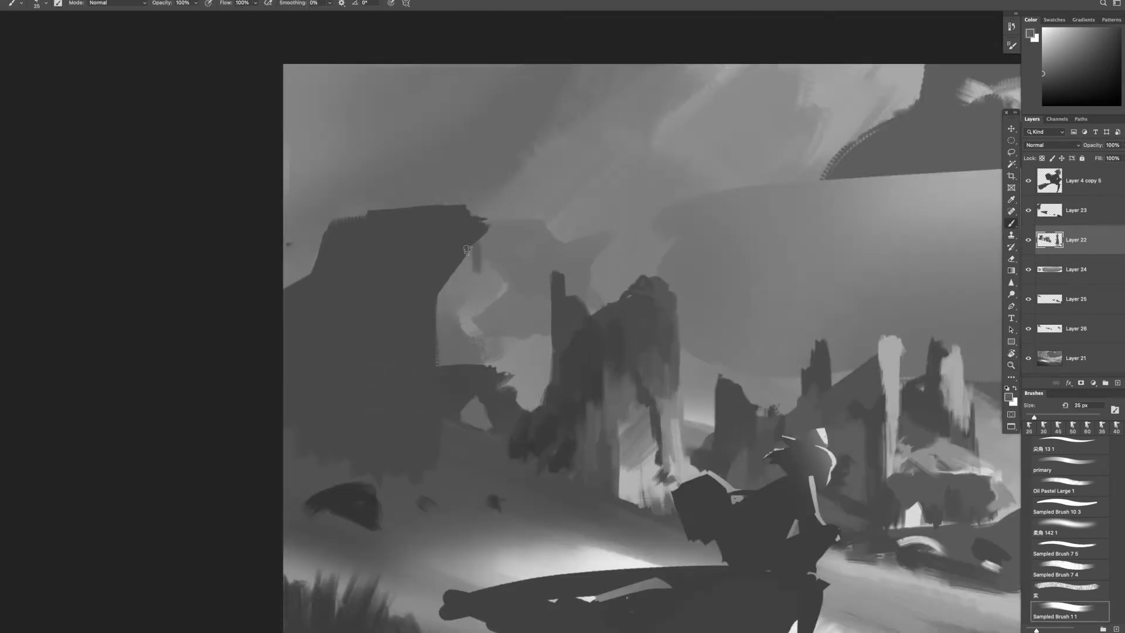
# - Paint a darker ragged overhang along the top of the large left cliff on Layer 23
pyautogui.hotkey('alt', ']')
pyautogui.keyDown('alt'); pyautogui.click(475, 246); pyautogui.keyUp('alt')
pyautogui.moveTo(463, 214); pyautogui.dragTo(470, 290)
pyautogui.moveTo(495, 208)
pyautogui.mouseDown()
pyautogui.moveTo(489, 246)
pyautogui.moveTo(413, 215)
pyautogui.moveTo(436, 190)
pyautogui.mouseUp()
pyautogui.press(']')
pyautogui.moveTo(372, 211); pyautogui.dragTo(390, 301)
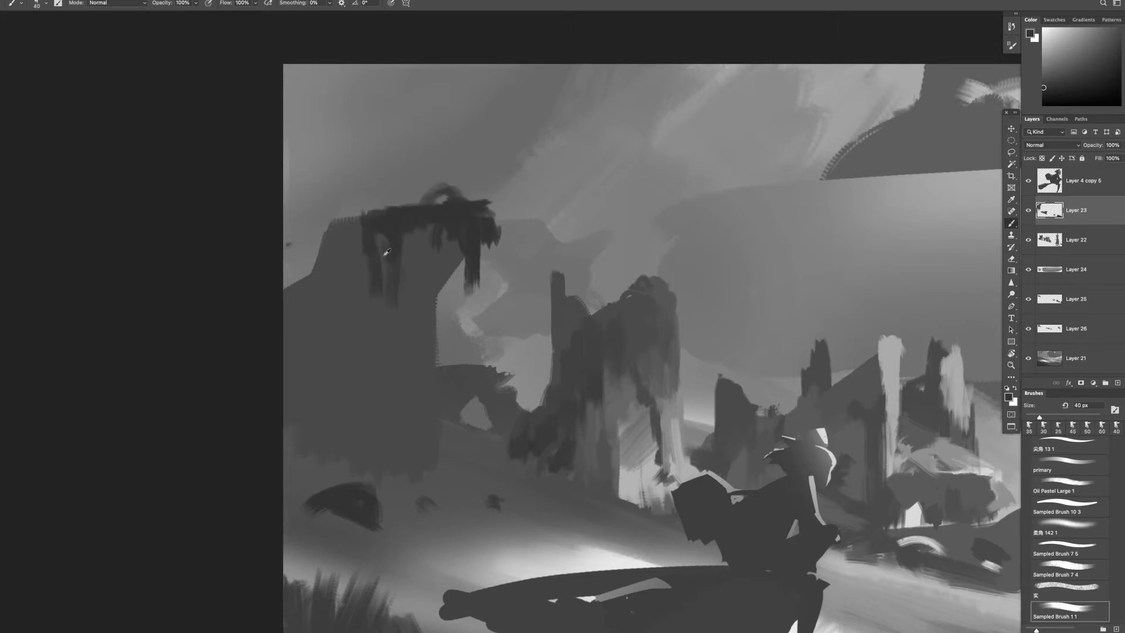
# - Extend dark vertical rock strokes down the large left cliff's face and round off its upper-left outline
pyautogui.moveTo(368, 234); pyautogui.dragTo(358, 322)
pyautogui.moveTo(334, 240); pyautogui.dragTo(325, 340)
pyautogui.moveTo(299, 281)
pyautogui.mouseDown()
pyautogui.moveTo(298, 331)
pyautogui.moveTo(342, 363)
pyautogui.mouseUp()
pyautogui.moveTo(369, 260); pyautogui.dragTo(377, 363)
pyautogui.moveTo(331, 226); pyautogui.dragTo(445, 196)
pyautogui.press('[')
pyautogui.moveTo(287, 266); pyautogui.dragTo(322, 290)
pyautogui.moveTo(345, 328); pyautogui.dragTo(349, 387)
pyautogui.moveTo(331, 270); pyautogui.dragTo(334, 422)
pyautogui.moveTo(351, 345); pyautogui.dragTo(354, 425)
pyautogui.moveTo(419, 229)
pyautogui.mouseDown()
pyautogui.moveTo(433, 302)
pyautogui.moveTo(410, 392)
pyautogui.mouseUp()
pyautogui.moveTo(410, 342); pyautogui.dragTo(418, 436)
# - Reposition the flying board and the rider relative to each other so the rider sits further back on the board
pyautogui.press('z')
pyautogui.keyDown('alt'); pyautogui.click(484, 540); pyautogui.keyUp('alt')
pyautogui.click(428, 220)
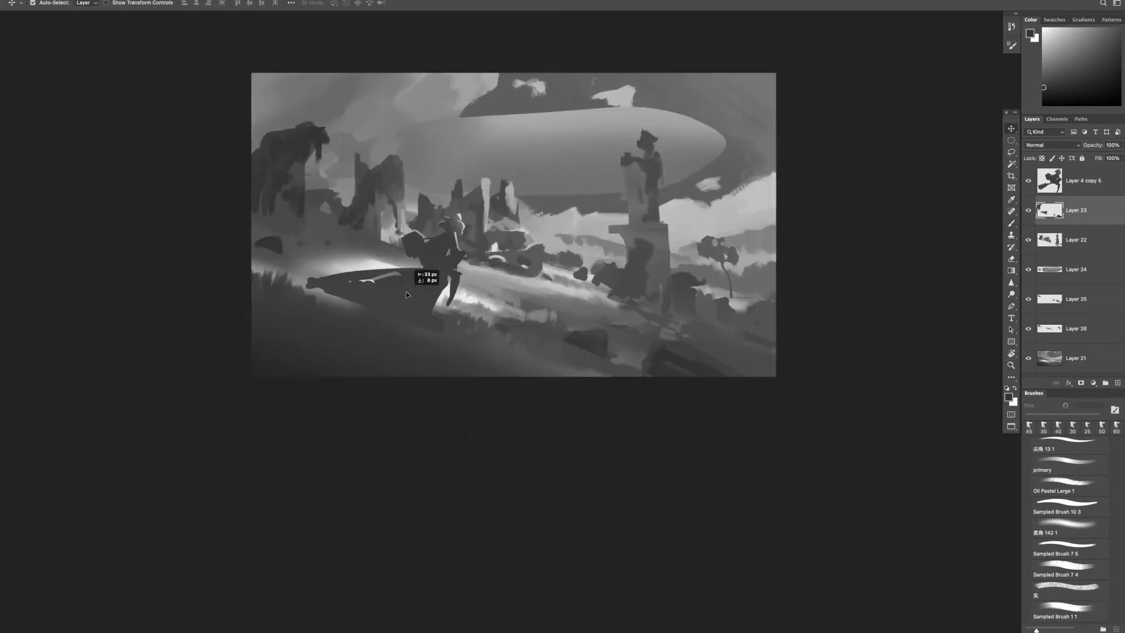
pyautogui.click(451, 244)
pyautogui.press('e')
pyautogui.hotkey('alt', '[')
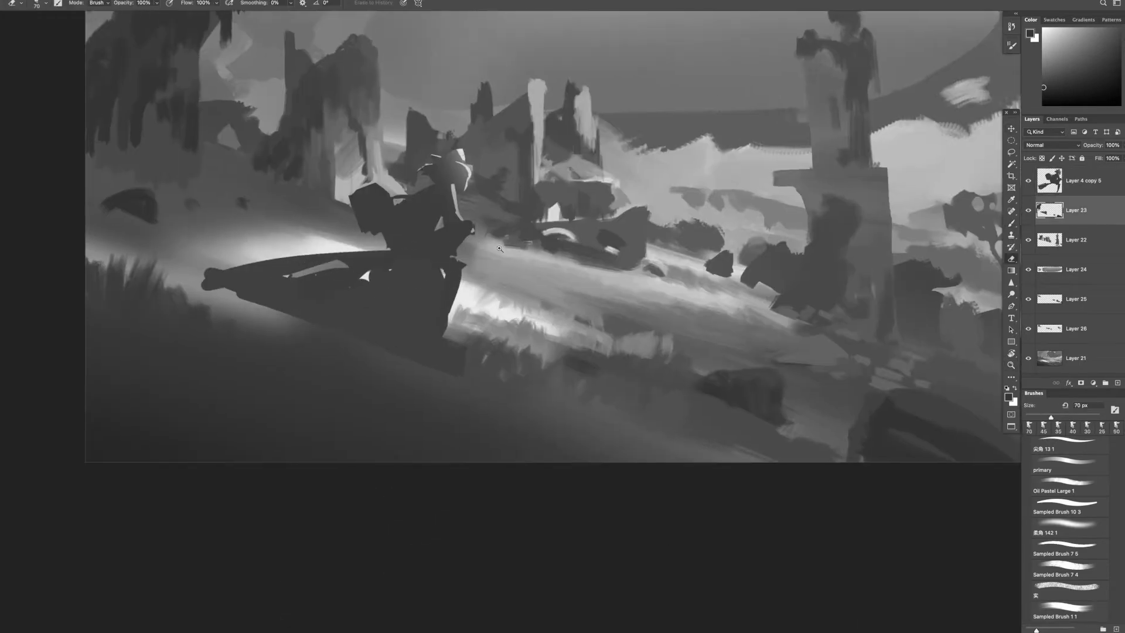
# - Erase the ruin spires directly behind the rider's head on Layer 22
pyautogui.press('z')
pyautogui.keyDown('alt'); pyautogui.click(507, 266); pyautogui.keyUp('alt')
pyautogui.click(507, 259)
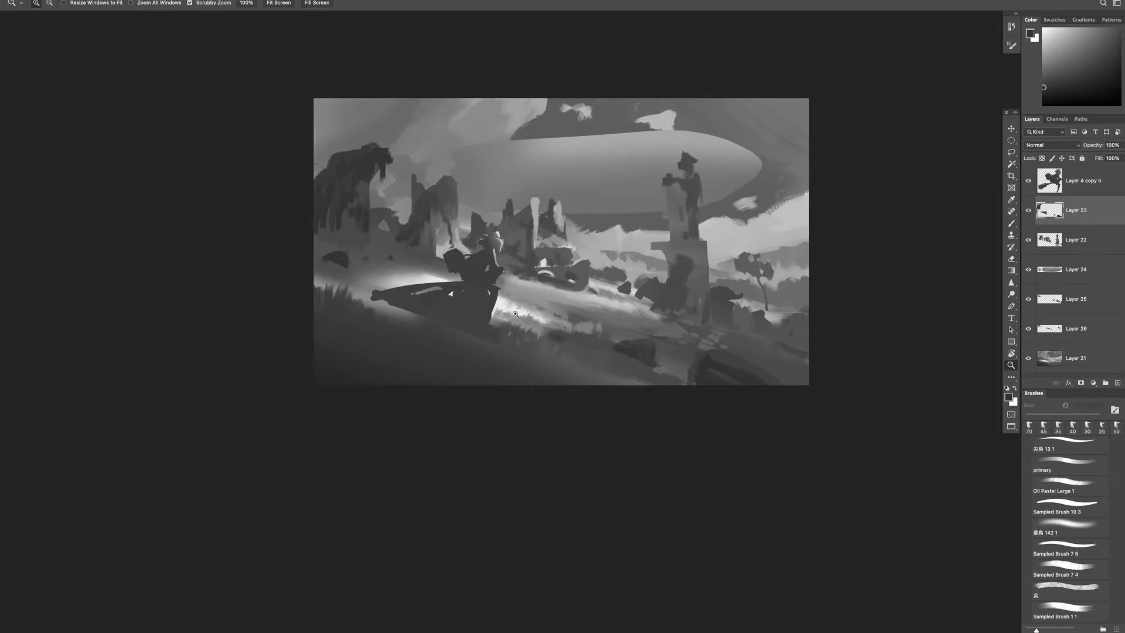
pyautogui.click(516, 309)
pyautogui.press('e')
pyautogui.hotkey('alt', '[')
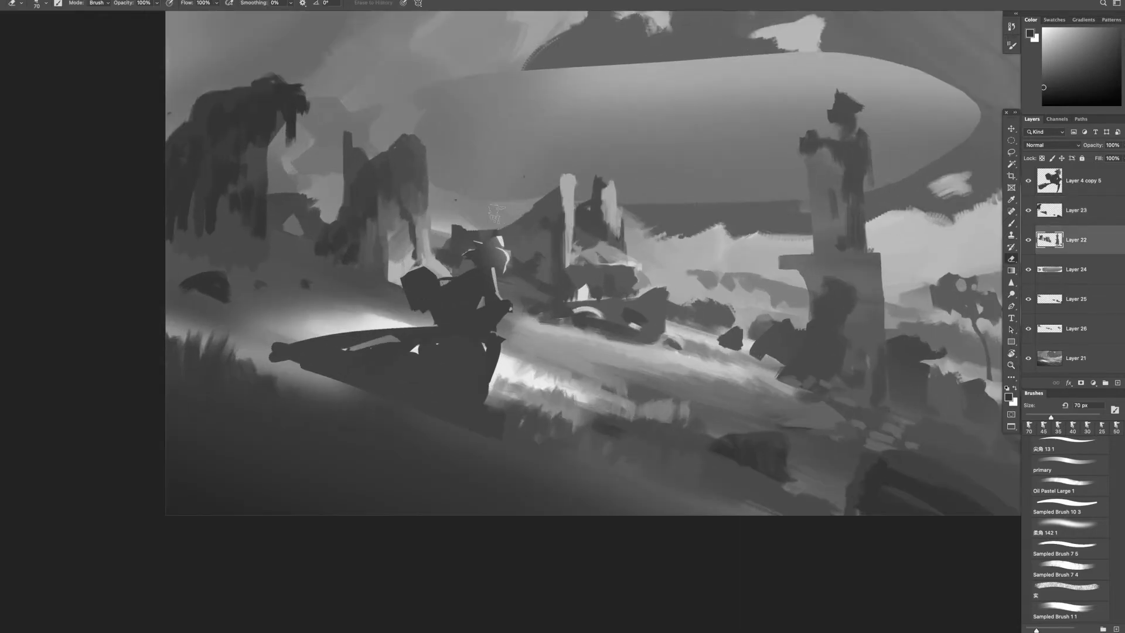
pyautogui.hotkey('ctrl', '-')
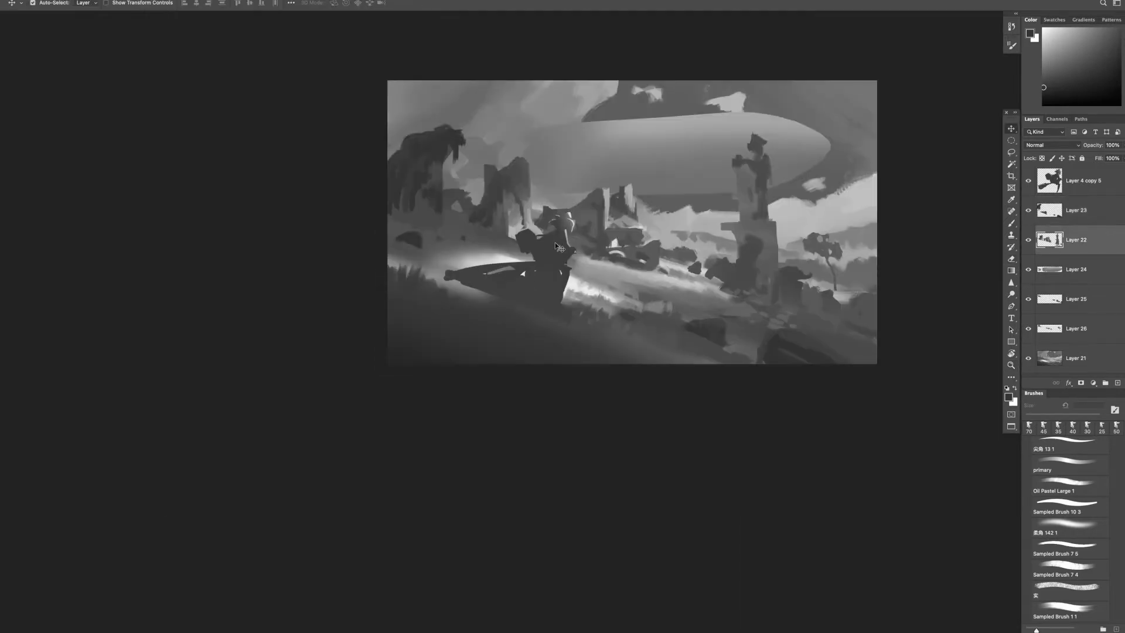
# - Shift the rider on Layer 4 copy 5 slightly to the left along the board
pyautogui.keyDown('ctrl'); pyautogui.click(546, 206); pyautogui.keyUp('ctrl')
pyautogui.press('v')
pyautogui.hotkey('ctrl', '-')
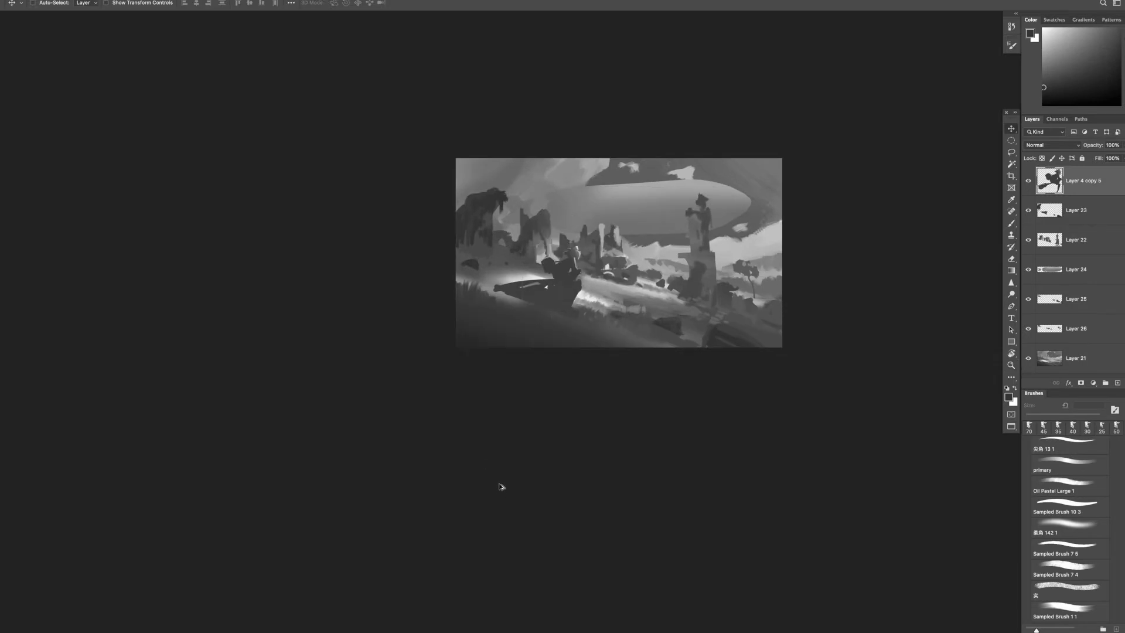
# - Paint the ruin wall's slanted top beside the bright pillar and a slim spire behind it on Layer 22
pyautogui.press('b')
pyautogui.hotkey('ctrl', '=')
pyautogui.hotkey('ctrl', '=')
pyautogui.hotkey('ctrl', '=')
pyautogui.keyDown('ctrl'); pyautogui.click(547, 234); pyautogui.keyUp('ctrl')
pyautogui.moveTo(522, 223)
pyautogui.mouseDown()
pyautogui.moveTo(545, 241)
pyautogui.moveTo(558, 234)
pyautogui.mouseUp()
pyautogui.keyDown('alt'); pyautogui.click(536, 234); pyautogui.keyUp('alt')
pyautogui.keyDown('alt'); pyautogui.click(562, 227); pyautogui.keyUp('alt')
pyautogui.moveTo(592, 193); pyautogui.dragTo(609, 211)
pyautogui.keyDown('alt'); pyautogui.click(579, 200); pyautogui.keyUp('alt')
pyautogui.press('[')
pyautogui.press('[')
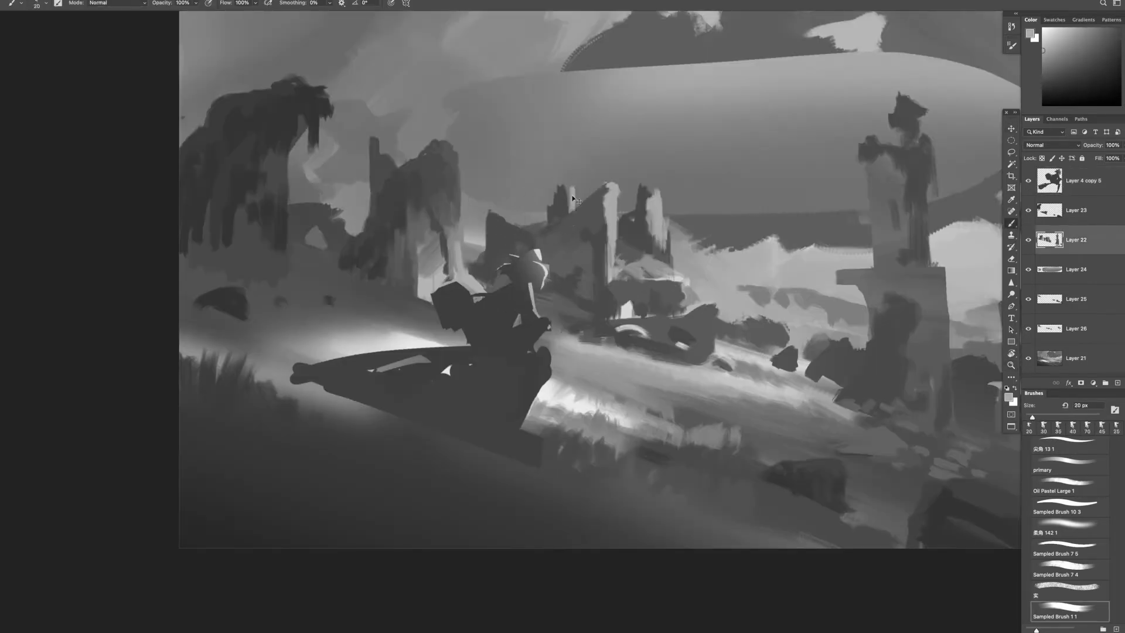
# - Touch up the low ruin block behind the rider's head and add a light edge along its top
pyautogui.press(']')
pyautogui.press(']')
pyautogui.keyDown('alt'); pyautogui.click(552, 234); pyautogui.keyUp('alt')
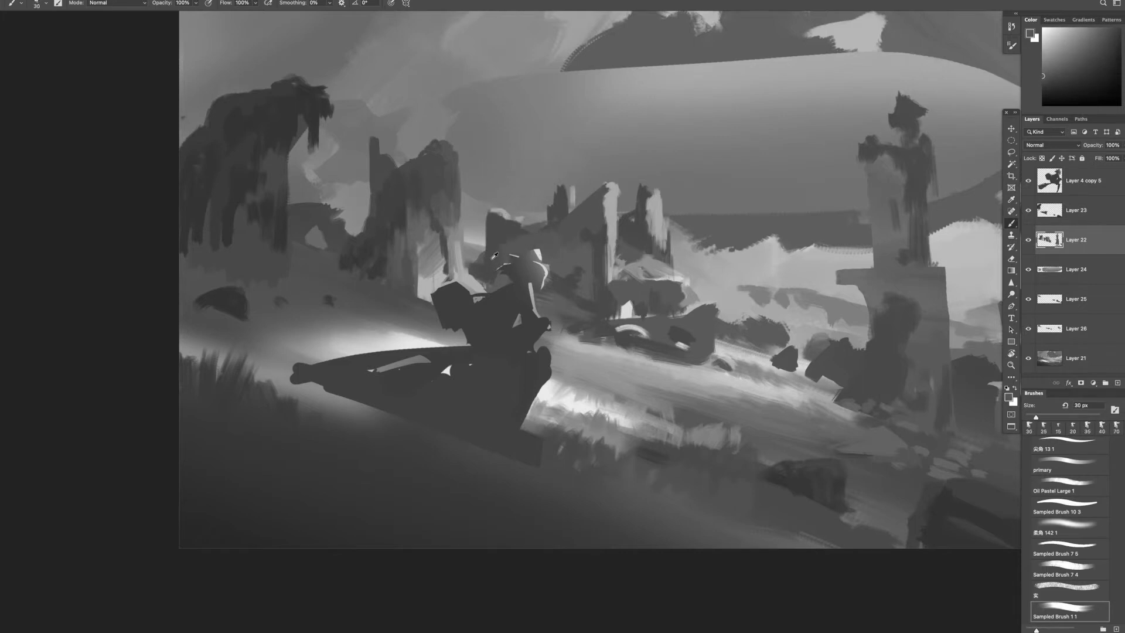
pyautogui.keyDown('alt'); pyautogui.click(508, 238); pyautogui.keyUp('alt')
pyautogui.press('z')
pyautogui.moveTo(508, 237)
pyautogui.mouseDown()
pyautogui.moveTo(387, 276)
pyautogui.moveTo(476, 291)
pyautogui.moveTo(526, 280)
pyautogui.mouseUp()
pyautogui.press('b')
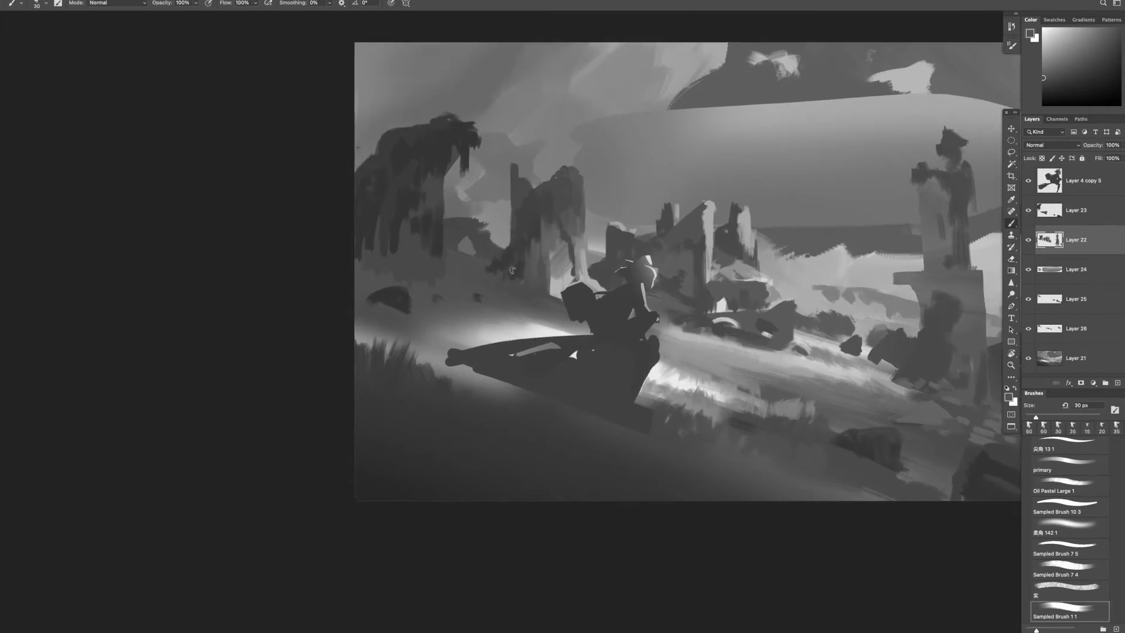
# - Paint a small dark bush with light ground strokes at the base of the second cliff
pyautogui.scroll(2, 490, 274)
pyautogui.press(']')
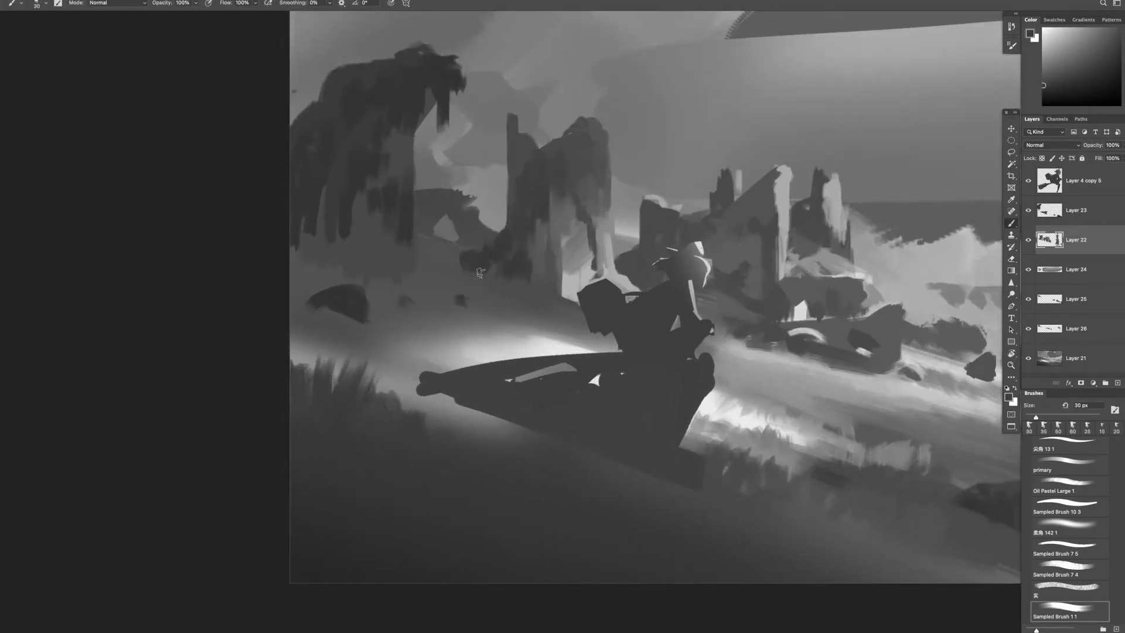
pyautogui.moveTo(551, 272); pyautogui.dragTo(559, 291)
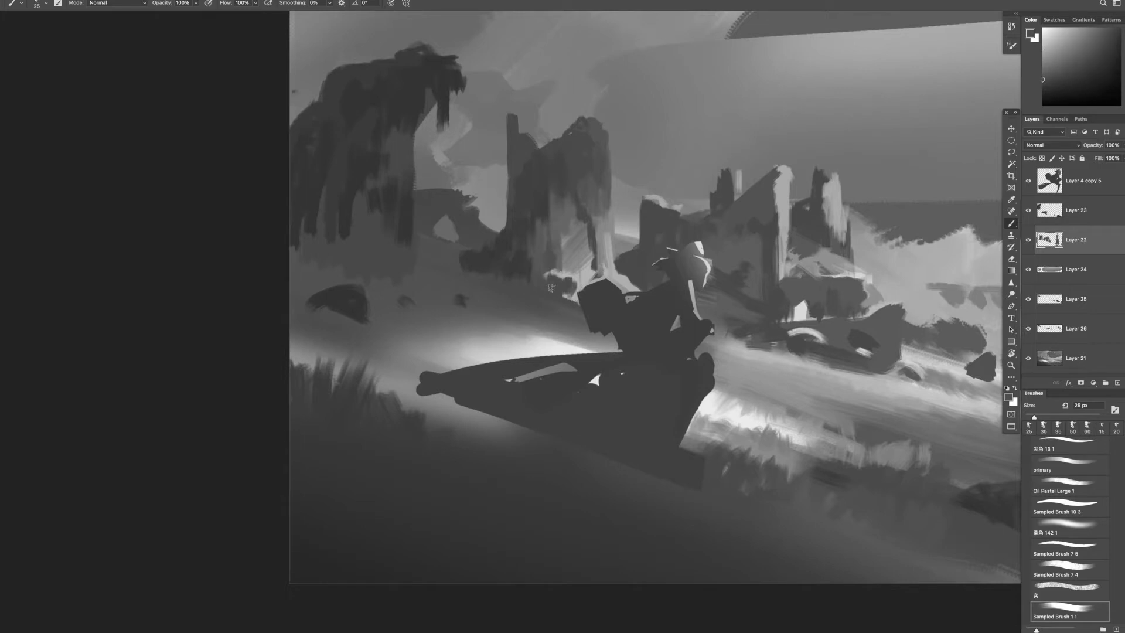
pyautogui.scroll(-5, 521, 305)
pyautogui.scroll(4, 514, 313)
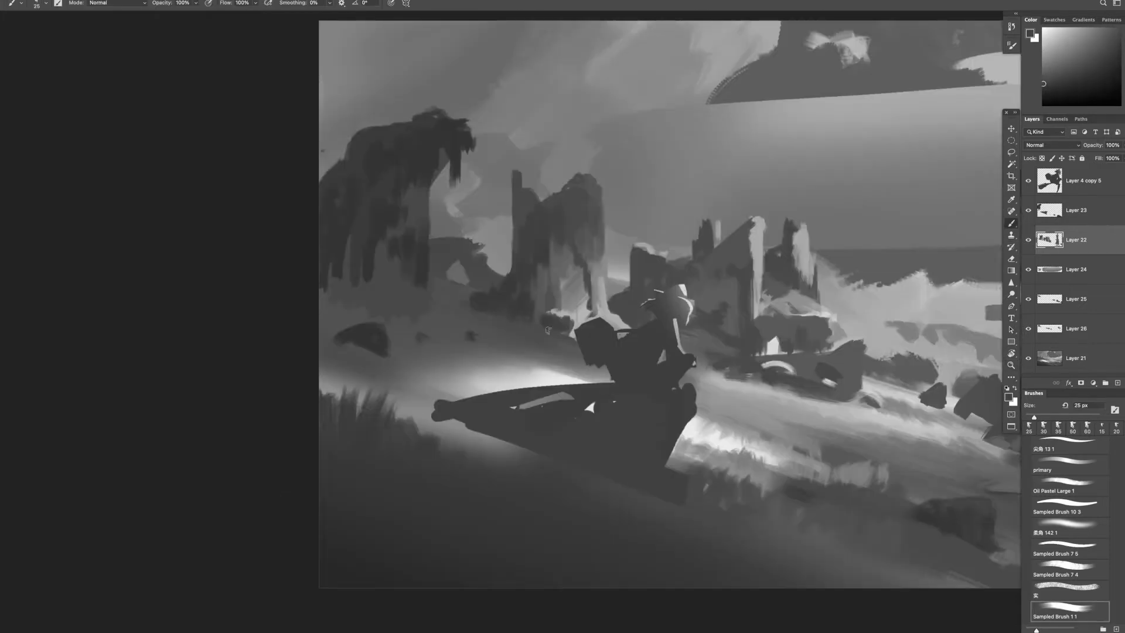
pyautogui.scroll(-5, 547, 329)
pyautogui.scroll(3, 585, 281)
# - Repaint the flying board on Layer 23 in a lighter gray so it separates from the rider's dark leg
pyautogui.press(']')
pyautogui.press(']')
pyautogui.press(']')
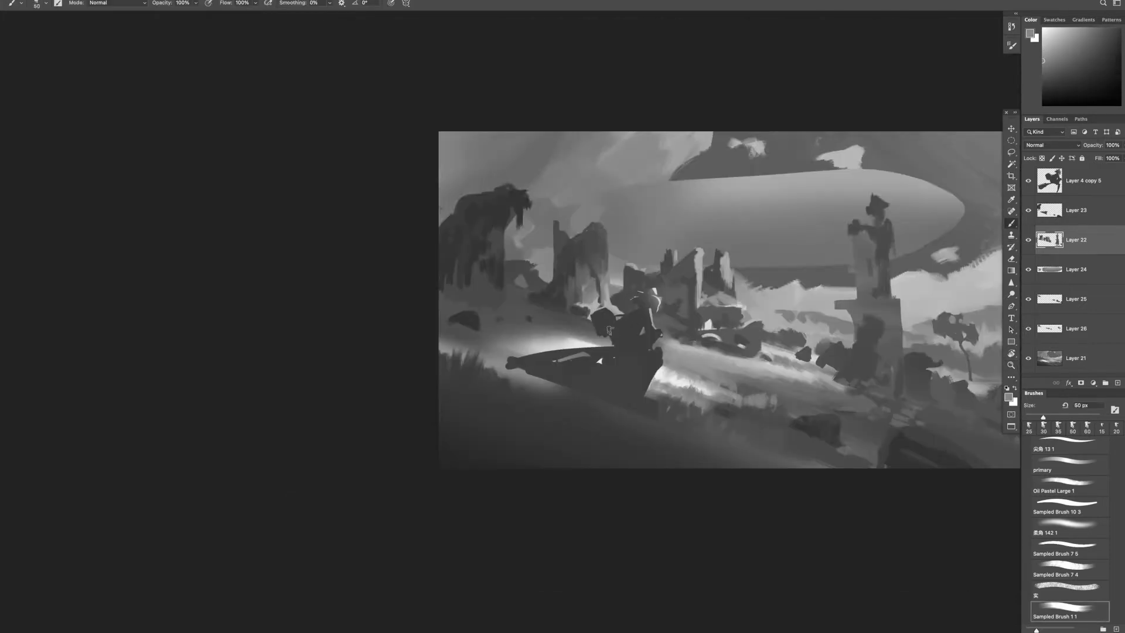
pyautogui.keyDown('ctrl'); pyautogui.click(609, 330); pyautogui.keyUp('ctrl')
pyautogui.scroll(2, 609, 334)
pyautogui.keyDown('ctrl'); pyautogui.click(615, 356); pyautogui.keyUp('ctrl')
pyautogui.press(']')
pyautogui.press(']')
pyautogui.press(']')
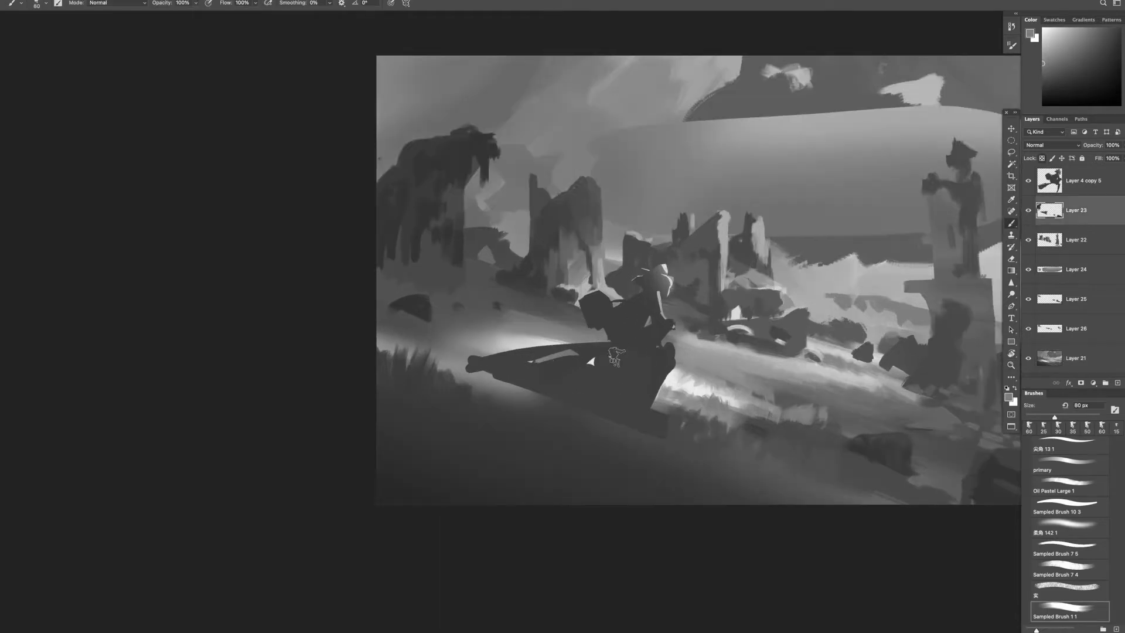
pyautogui.keyDown('alt'); pyautogui.click(915, 427); pyautogui.keyUp('alt')
pyautogui.moveTo(515, 375); pyautogui.dragTo(650, 363)
pyautogui.moveTo(586, 387)
pyautogui.mouseDown()
pyautogui.moveTo(662, 424)
pyautogui.moveTo(668, 410)
pyautogui.mouseUp()
pyautogui.press('[')
pyautogui.press('[')
pyautogui.press('[')
pyautogui.moveTo(556, 346); pyautogui.dragTo(673, 346)
# - Blend the board's underside into the ground with sampled dark gray strokes on Layer 23
pyautogui.scroll(-2, 697, 281)
pyautogui.press(']')
pyautogui.press(']')
pyautogui.press(']')
pyautogui.scroll(3, 721, 293)
pyautogui.keyDown('alt'); pyautogui.click(692, 352); pyautogui.keyUp('alt')
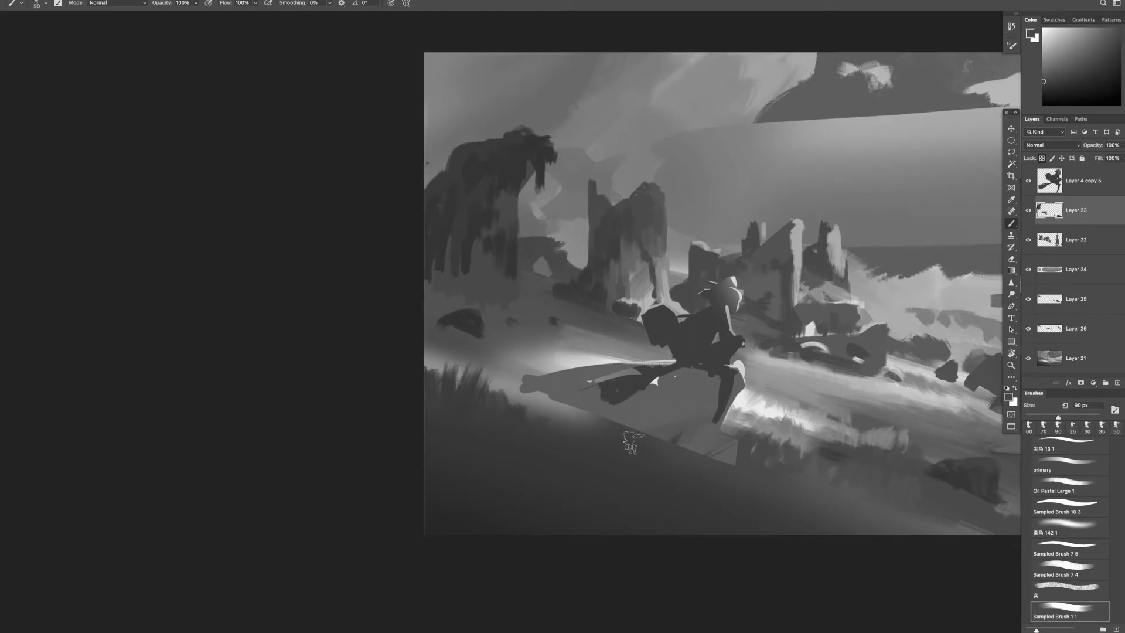
pyautogui.moveTo(527, 410); pyautogui.dragTo(644, 404)
pyautogui.moveTo(585, 381)
pyautogui.mouseDown()
pyautogui.moveTo(702, 433)
pyautogui.moveTo(551, 410)
pyautogui.mouseUp()
# - Paint dark diagonal bands across the foreground slope below the rider on Layer 21
pyautogui.keyDown('ctrl'); pyautogui.click(717, 444); pyautogui.keyUp('ctrl')
pyautogui.press('[')
pyautogui.moveTo(645, 439)
pyautogui.mouseDown()
pyautogui.moveTo(492, 381)
pyautogui.moveTo(873, 527)
pyautogui.moveTo(740, 462)
pyautogui.mouseUp()
pyautogui.press(']')
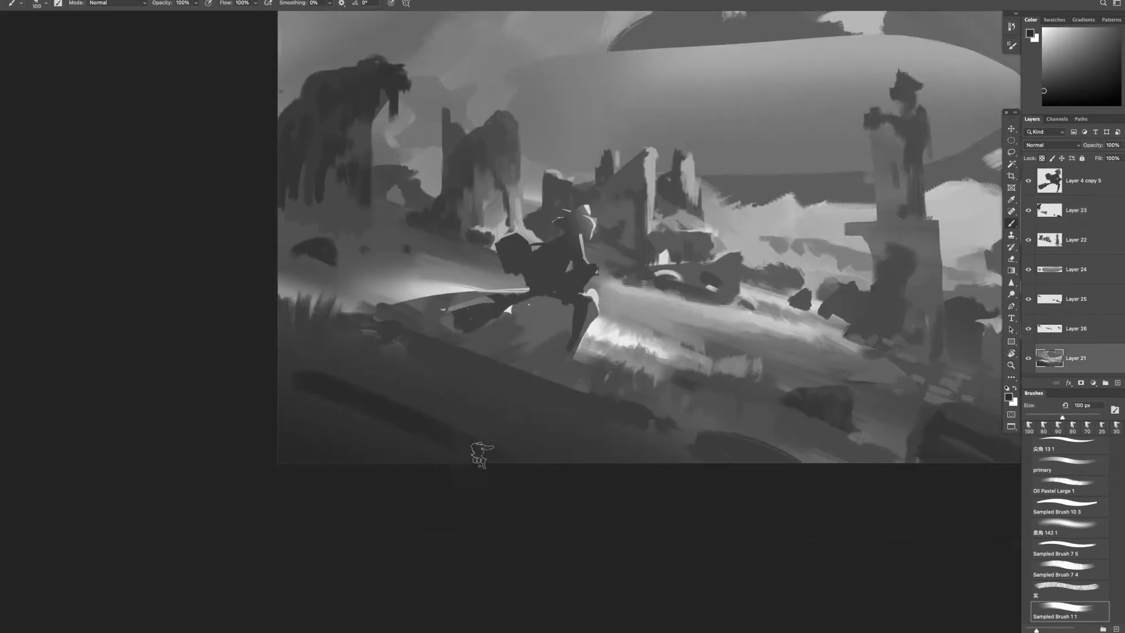
pyautogui.keyDown('alt'); pyautogui.click(388, 358); pyautogui.keyUp('alt')
pyautogui.moveTo(351, 351); pyautogui.dragTo(592, 454)
pyautogui.moveTo(336, 408); pyautogui.dragTo(391, 432)
pyautogui.scroll(-5, 522, 535)
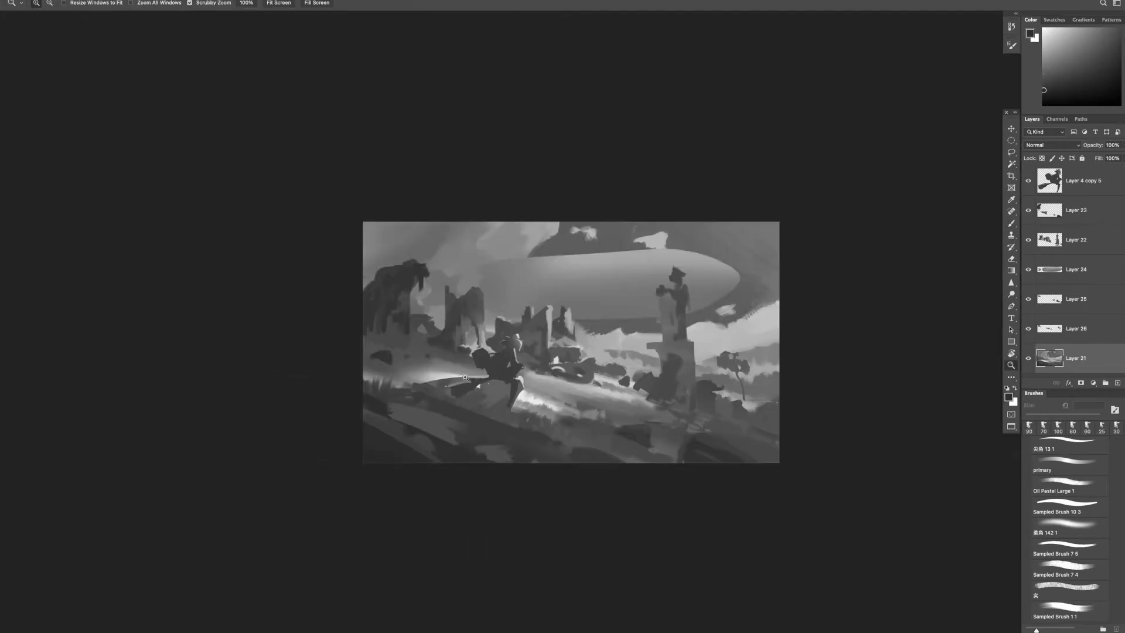
# - Block in a large dark sloping rock in the right foreground below the statue on Layer 23
pyautogui.scroll(4, 596, 347)
pyautogui.keyDown('ctrl'); pyautogui.click(662, 381); pyautogui.keyUp('ctrl')
pyautogui.keyDown('alt'); pyautogui.click(665, 380); pyautogui.keyUp('alt')
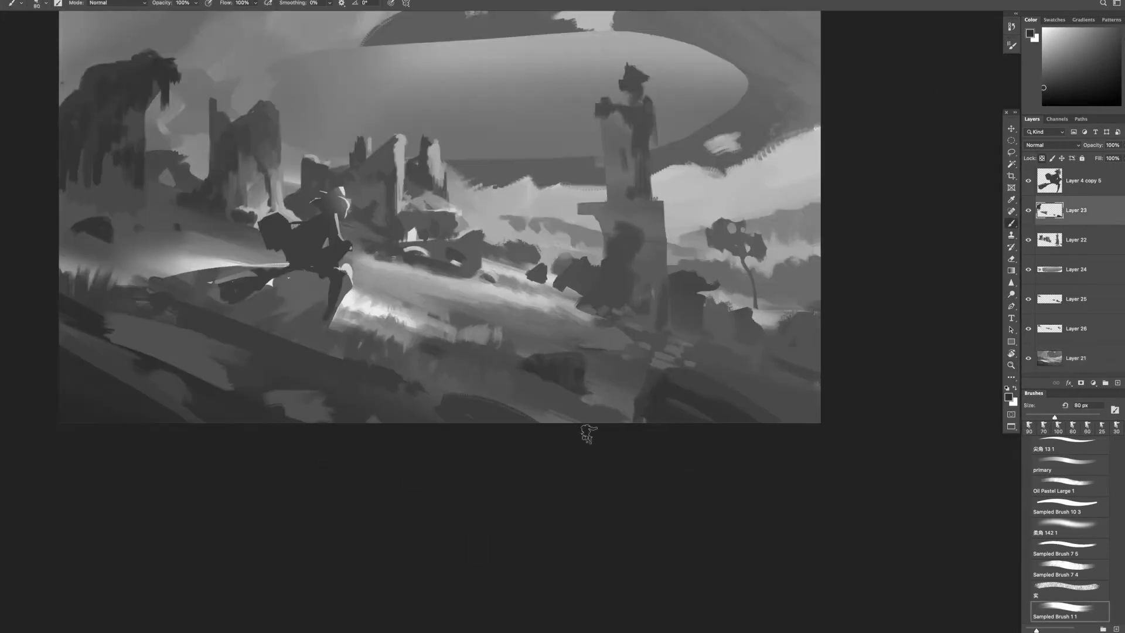
pyautogui.moveTo(688, 376)
pyautogui.mouseDown()
pyautogui.moveTo(738, 351)
pyautogui.moveTo(586, 404)
pyautogui.mouseUp()
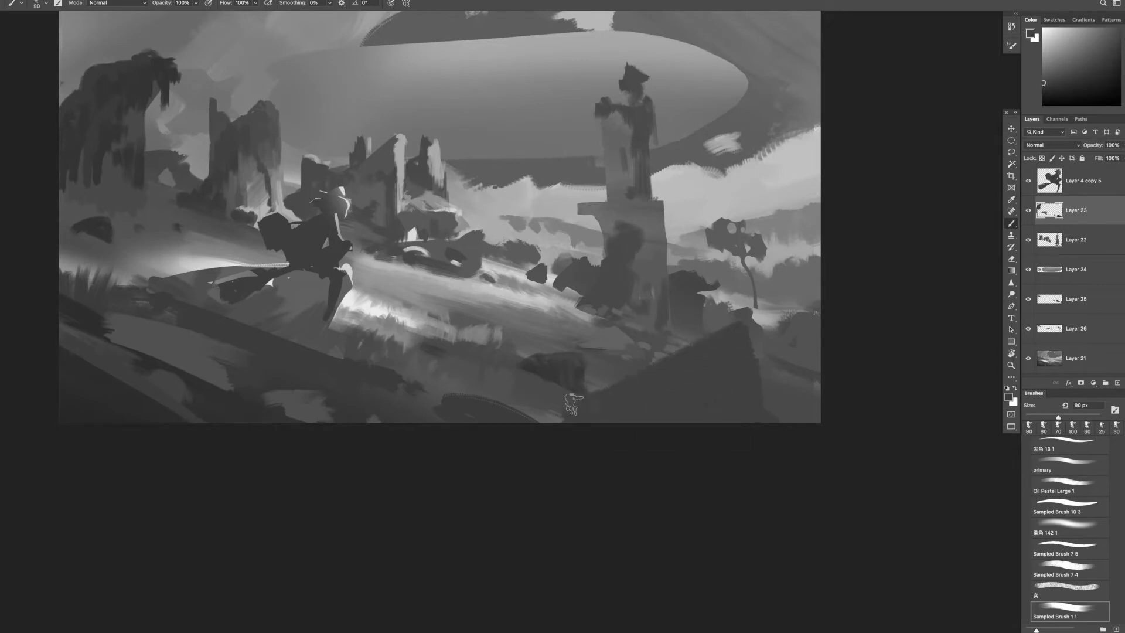
pyautogui.press('z')
pyautogui.scroll(-4, 627, 359)
pyautogui.scroll(3, 690, 328)
pyautogui.scroll(3, 542, 345)
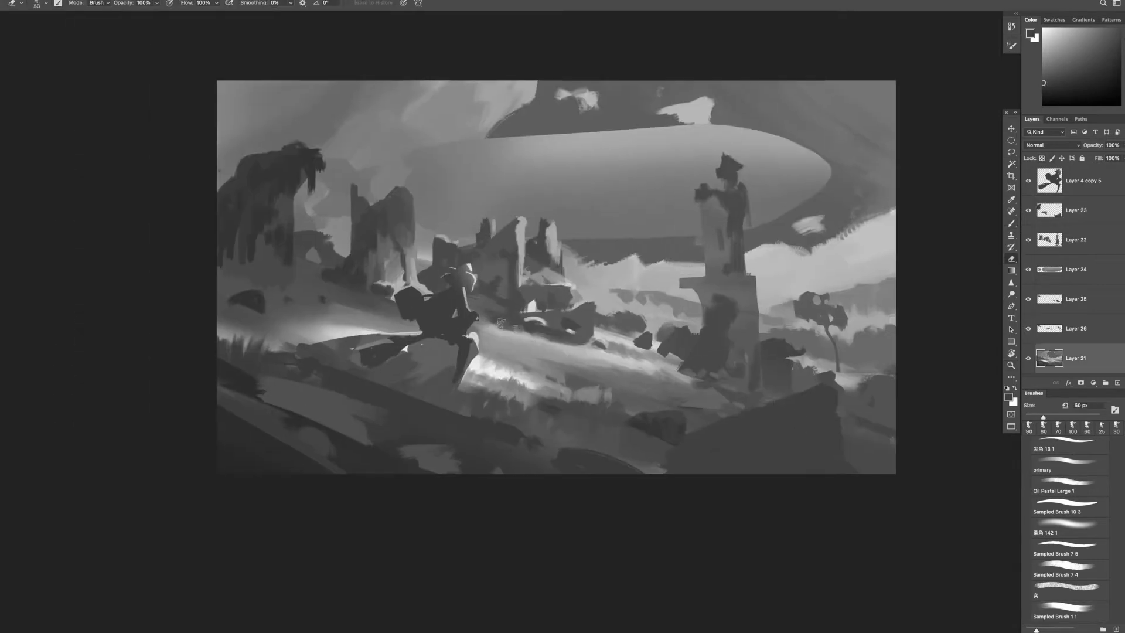
# - Reshape the distant bushes between the ruins and the statue into a low row of shrubs on Layer 26
pyautogui.press('e')
pyautogui.hotkey('alt', '[')
pyautogui.scroll(3, 609, 328)
pyautogui.press('[')
pyautogui.hotkey('alt', '[')
pyautogui.hotkey('alt', '[')
pyautogui.hotkey('alt', '[')
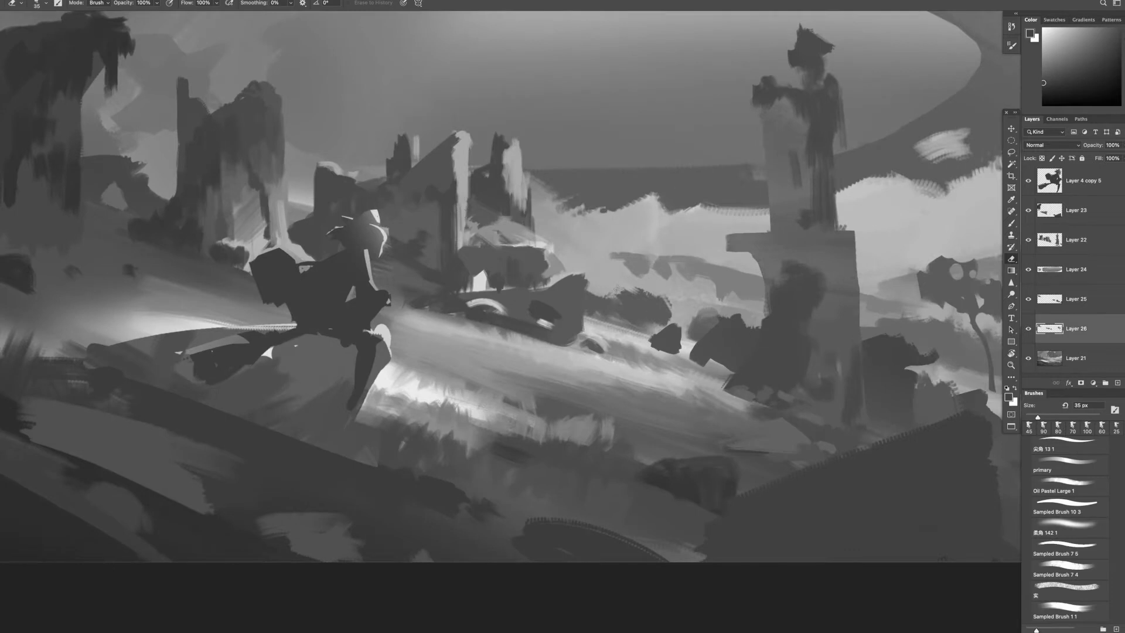
pyautogui.scroll(3, 615, 293)
pyautogui.press('b')
pyautogui.keyDown('alt'); pyautogui.click(587, 353); pyautogui.keyUp('alt')
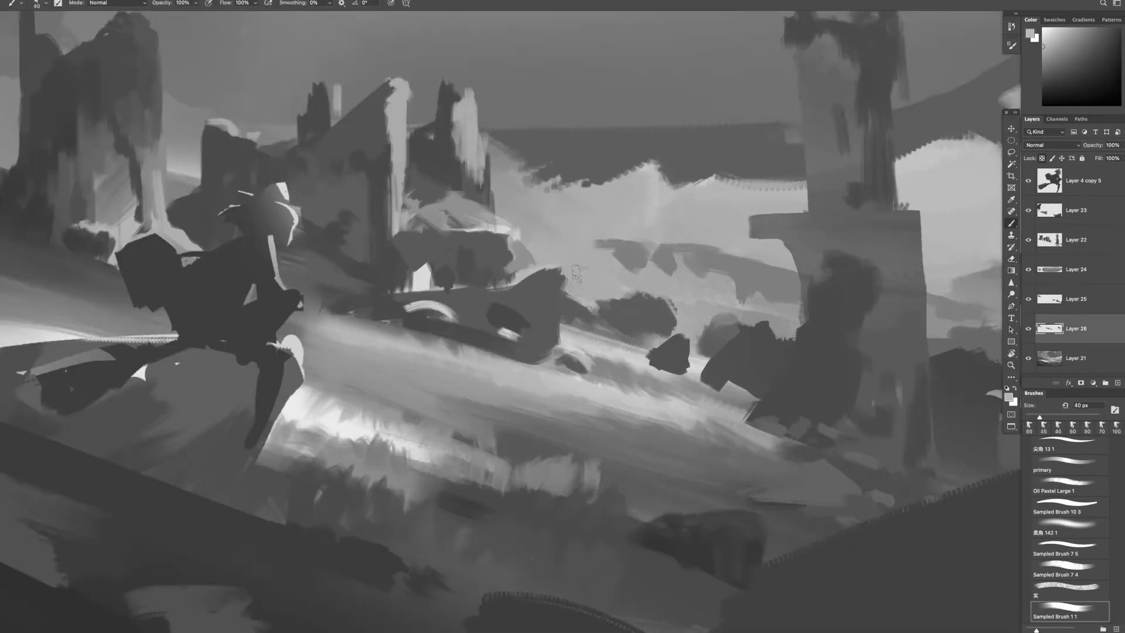
pyautogui.press('z')
pyautogui.press('b')
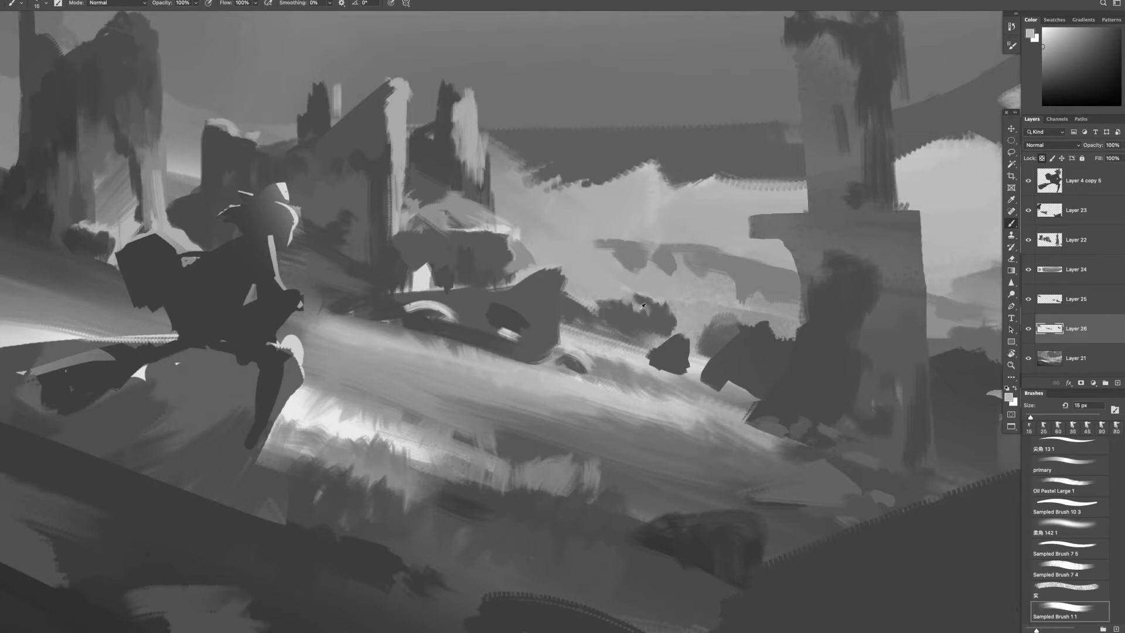
pyautogui.keyDown('alt'); pyautogui.click(656, 298); pyautogui.keyUp('alt')
pyautogui.keyDown('alt'); pyautogui.click(676, 199); pyautogui.keyUp('alt')
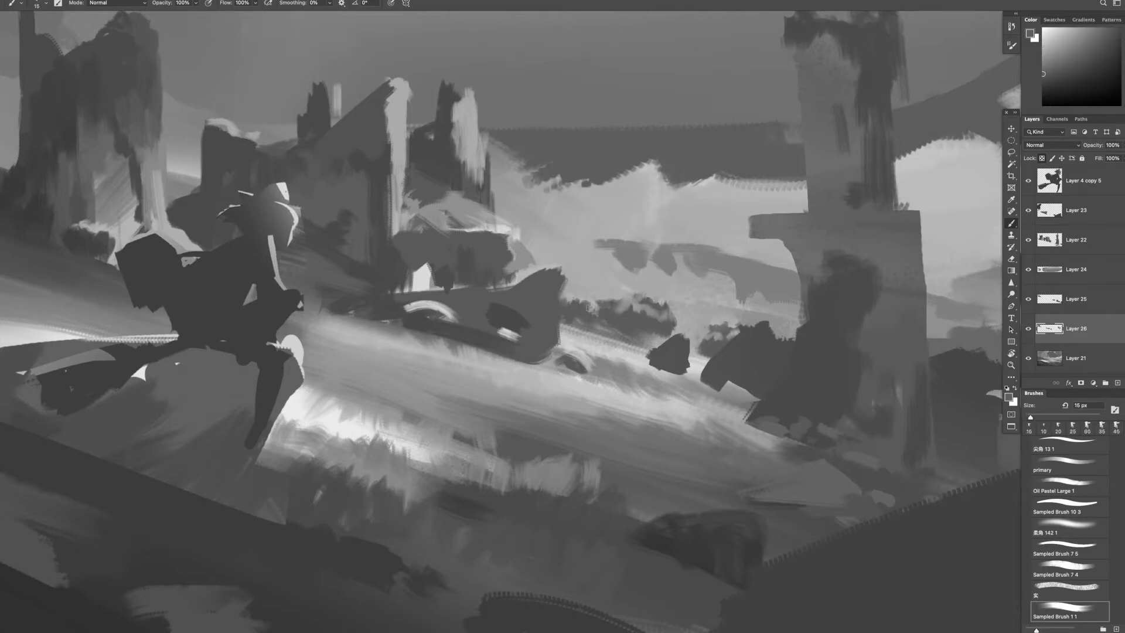
# - Replace the dark mound at the ruins' right end with a small light block topped by a dark bush on Layer 22
pyautogui.press('z')
pyautogui.keyDown('alt'); pyautogui.click(601, 401); pyautogui.keyUp('alt')
pyautogui.keyDown('alt'); pyautogui.click(602, 402); pyautogui.keyUp('alt')
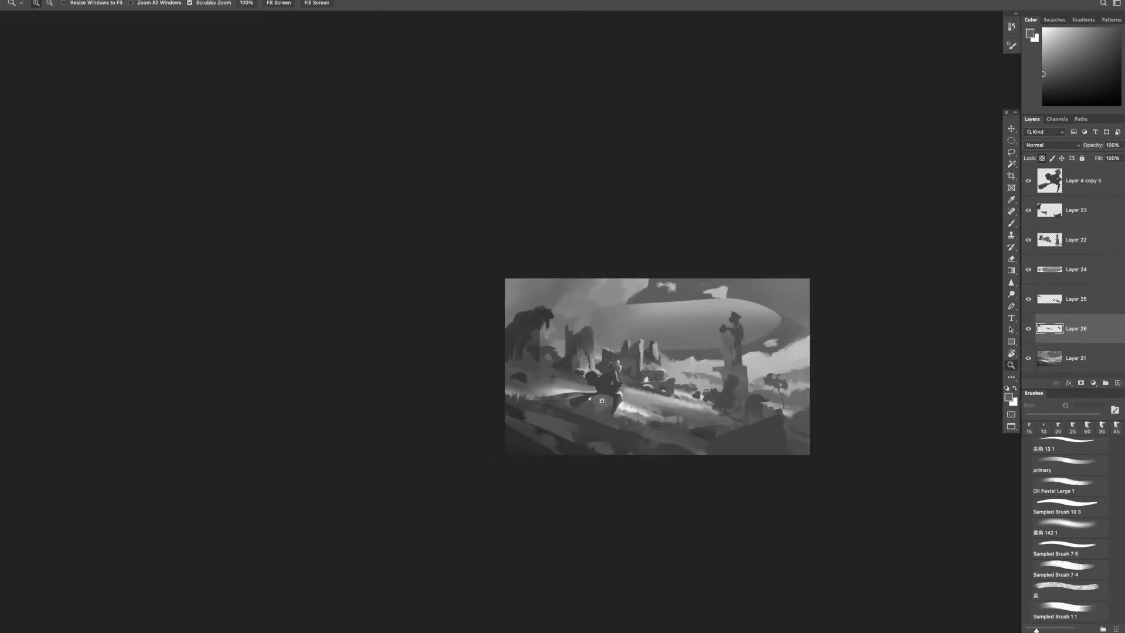
pyautogui.hotkey('ctrl', '0')
pyautogui.press('b')
pyautogui.press(']')
pyautogui.keyDown('ctrl'); pyautogui.click(567, 315); pyautogui.keyUp('ctrl')
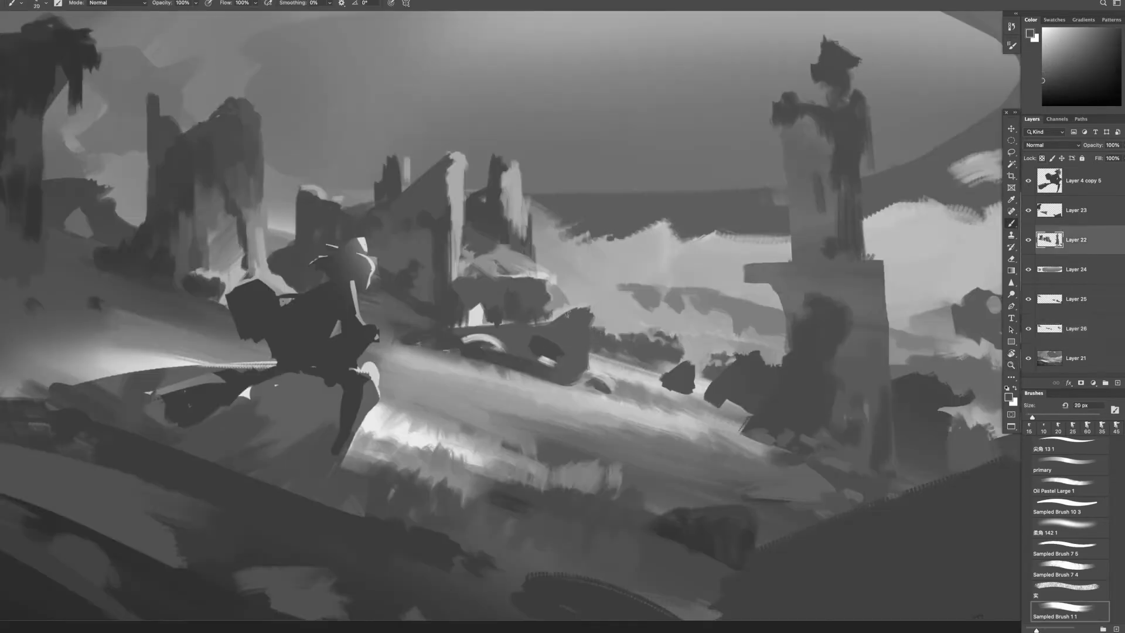
pyautogui.keyDown('alt'); pyautogui.click(587, 318); pyautogui.keyUp('alt')
pyautogui.moveTo(586, 325)
pyautogui.mouseDown()
pyautogui.moveTo(577, 302)
pyautogui.moveTo(548, 331)
pyautogui.mouseUp()
pyautogui.keyDown('alt'); pyautogui.click(582, 335); pyautogui.keyUp('alt')
pyautogui.moveTo(584, 370); pyautogui.dragTo(582, 329)
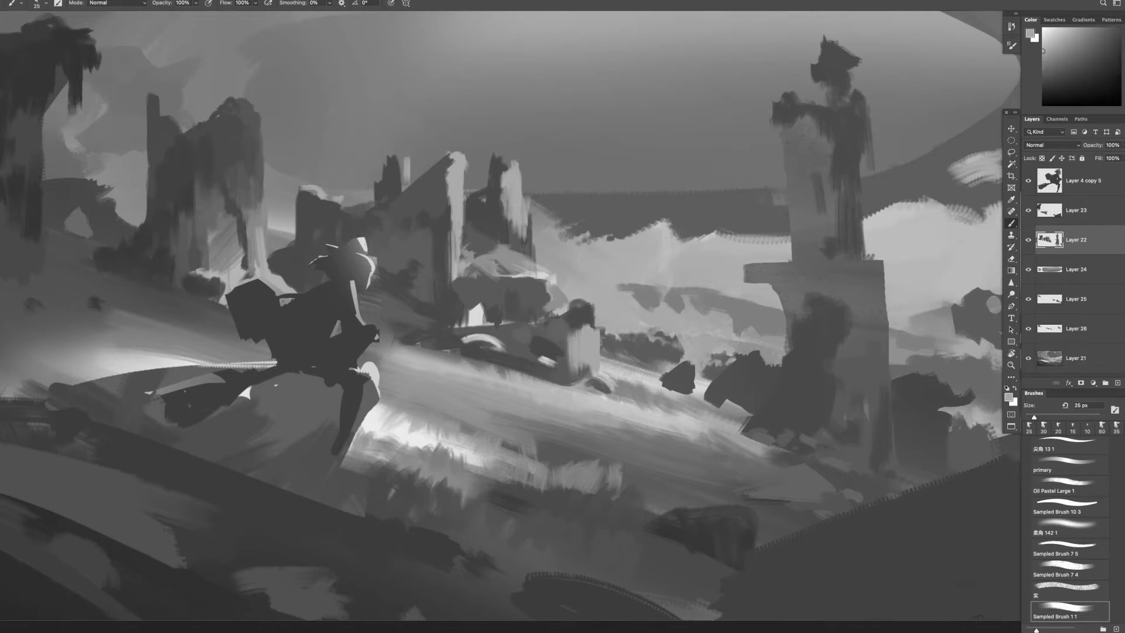
pyautogui.press('e')
pyautogui.hotkey('ctrl', '0')
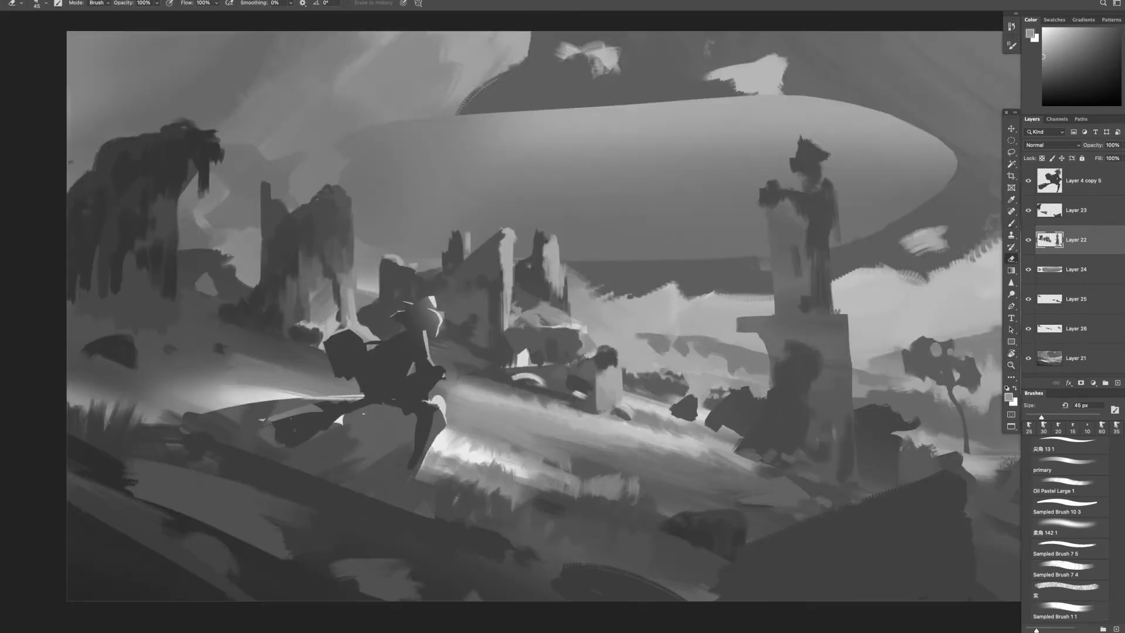
pyautogui.moveTo(579, 413); pyautogui.dragTo(445, 375)
pyautogui.scroll(-5, 406, 315)
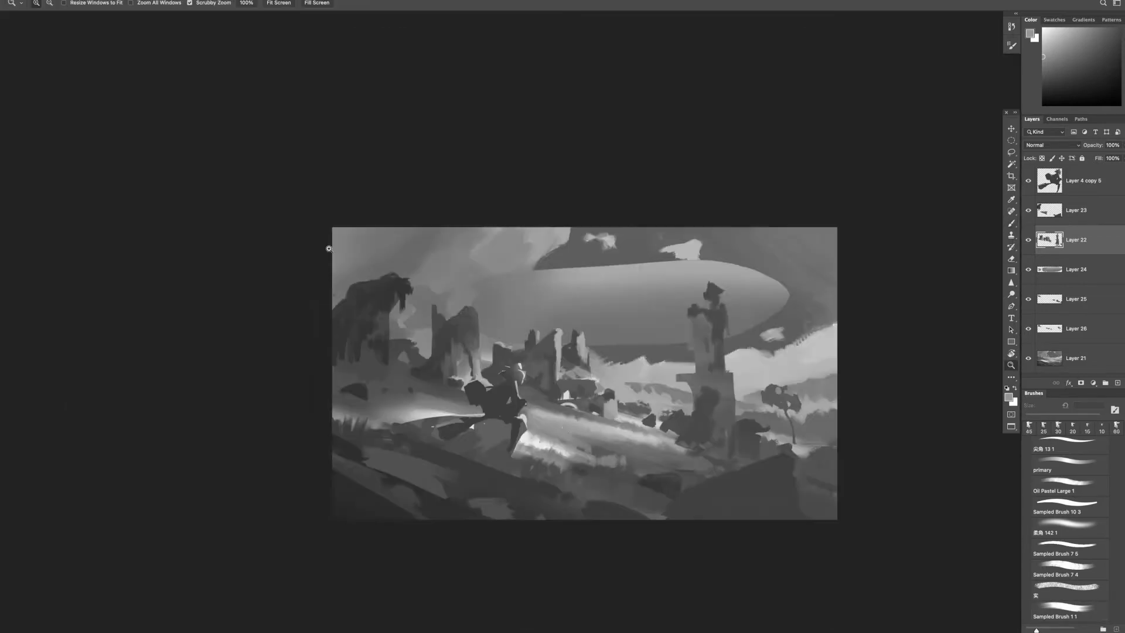
# - Cut the second cliff out of Layer 22 onto its own layer and shift it slightly left
pyautogui.scroll(4, 406, 315)
pyautogui.press('l')
pyautogui.moveTo(447, 364)
pyautogui.mouseDown()
pyautogui.moveTo(346, 375)
pyautogui.moveTo(339, 328)
pyautogui.mouseUp()
pyautogui.hotkey('ctrl', 'shift', 'j')
pyautogui.press('v')
pyautogui.moveTo(408, 321); pyautogui.dragTo(382, 319)
pyautogui.press('z')
pyautogui.scroll(-5, 392, 361)
pyautogui.scroll(3, 505, 342)
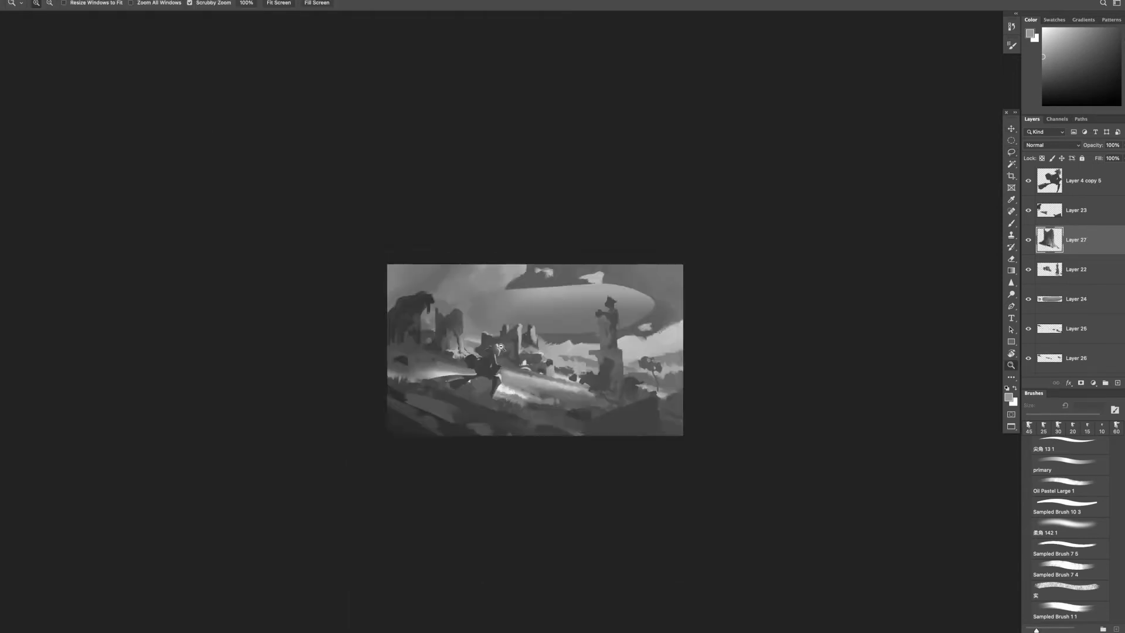
# - Separate the central ruins from the statue onto their own layer
pyautogui.scroll(3, 505, 341)
pyautogui.hotkey('ctrl', 'j')
pyautogui.press('l')
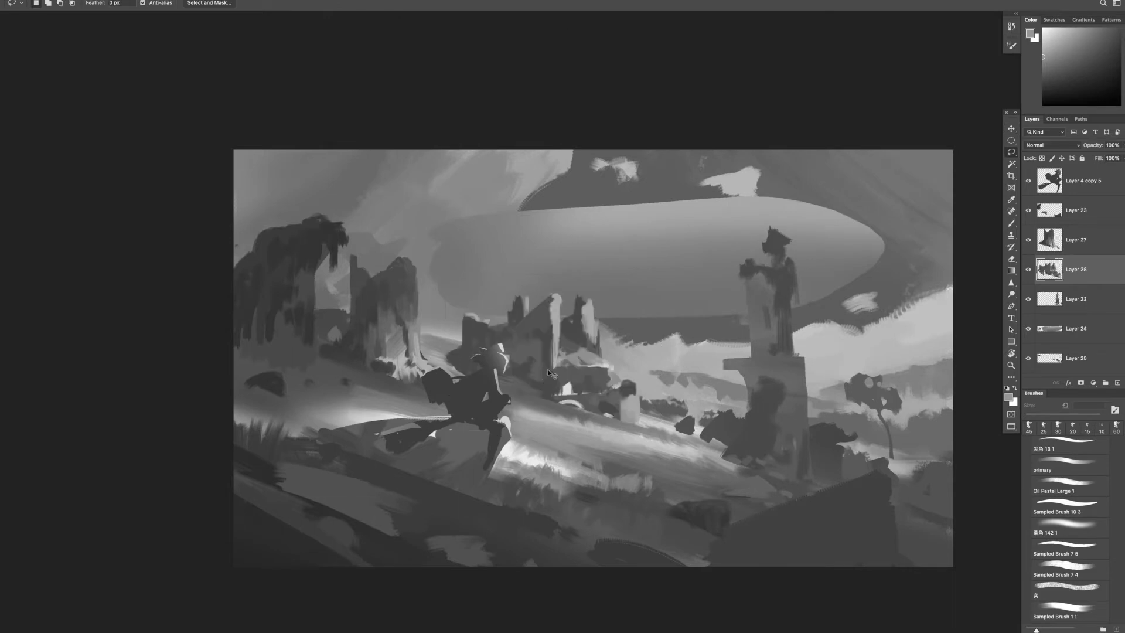
pyautogui.press('z')
pyautogui.scroll(-4, 618, 436)
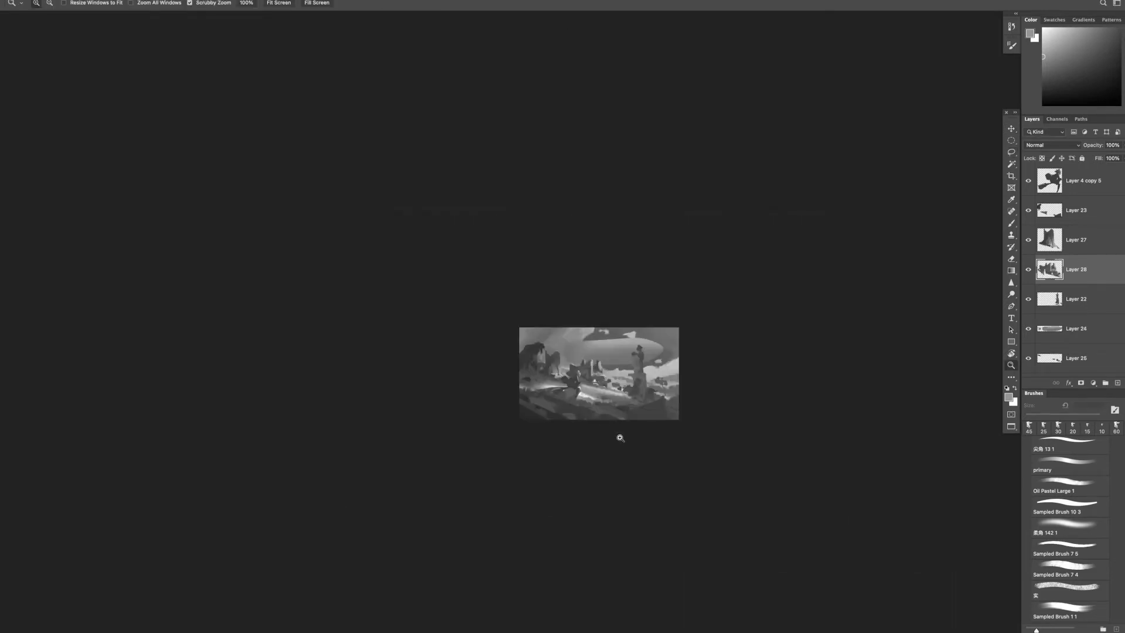
pyautogui.scroll(5, 627, 417)
# - Repaint the rider's headgear on Layer 4 copy 5 as a wide-brimmed hat with a tall, light-edged point
pyautogui.keyDown('ctrl'); pyautogui.click(508, 287); pyautogui.keyUp('ctrl')
pyautogui.press('b')
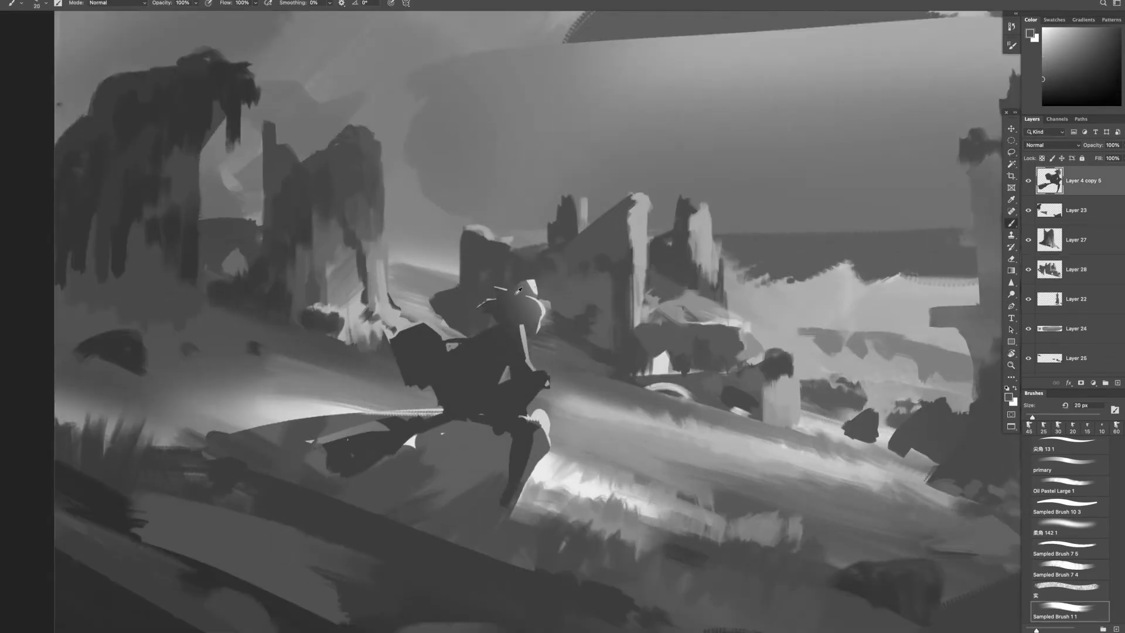
pyautogui.press('[')
pyautogui.moveTo(514, 290); pyautogui.dragTo(536, 287)
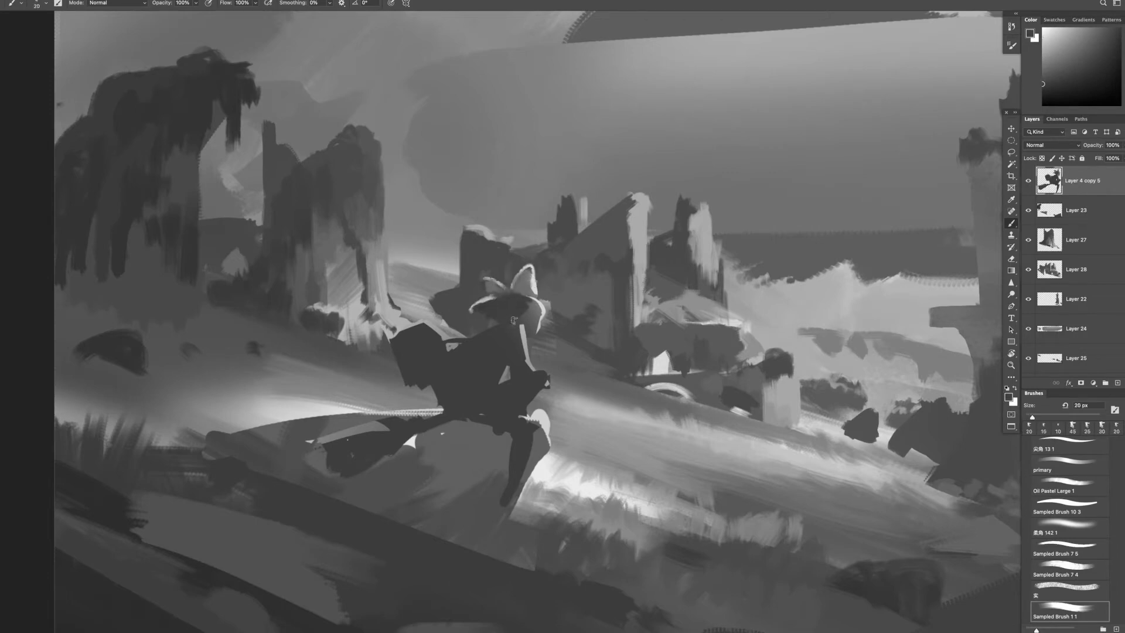
pyautogui.scroll(-4, 526, 296)
pyautogui.scroll(4, 600, 352)
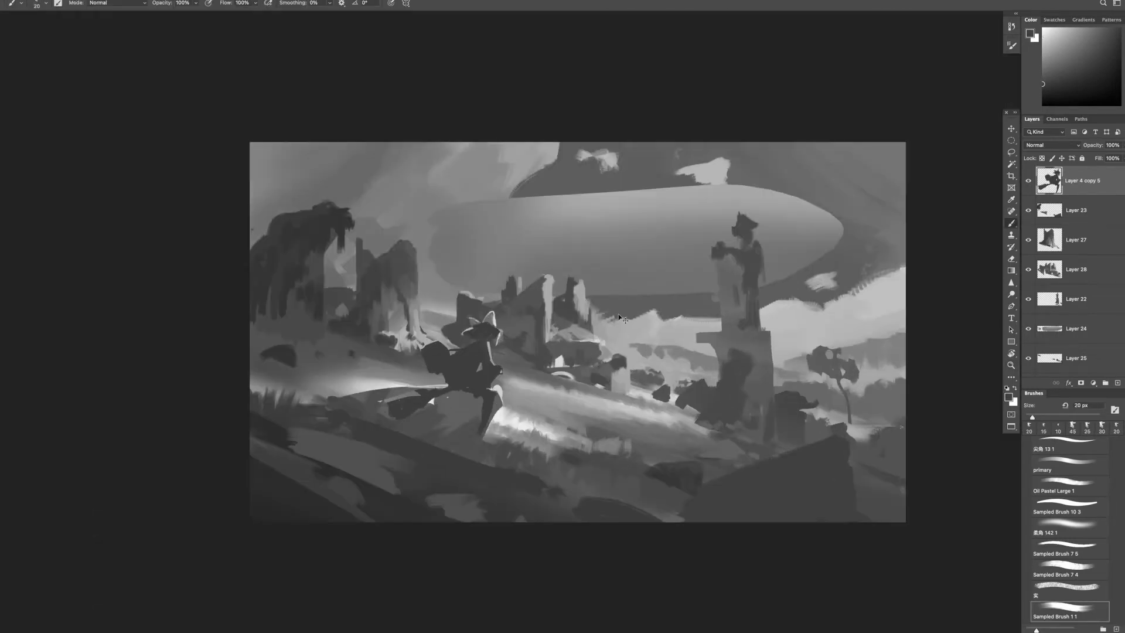
# - Select the central ruins on Layer 28 and move them right, away from the rider's head
pyautogui.keyDown('ctrl'); pyautogui.click(601, 353); pyautogui.keyUp('ctrl')
pyautogui.press('l')
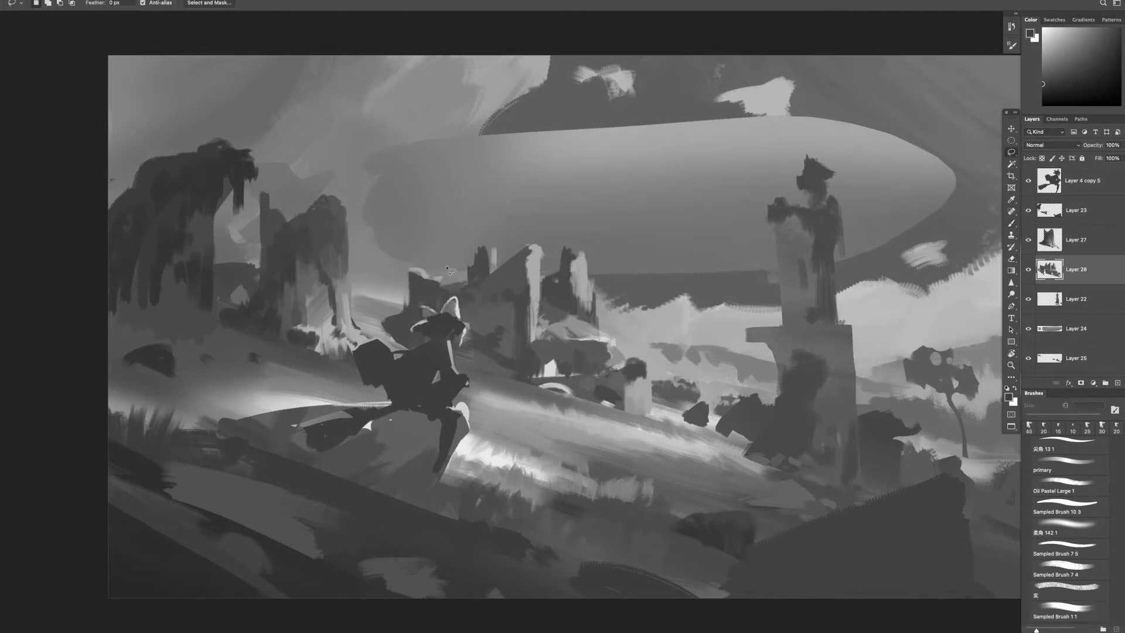
pyautogui.moveTo(554, 378); pyautogui.dragTo(626, 235)
pyautogui.moveTo(465, 304)
pyautogui.keyDown('ctrl'); pyautogui.mouseDown()
pyautogui.moveTo(493, 301)
pyautogui.moveTo(526, 350)
pyautogui.moveTo(595, 372)
pyautogui.mouseUp(); pyautogui.keyUp('ctrl')
pyautogui.hotkey('ctrl', 'd')
# - Paint a light opening and dark patches onto the ruin wall between the rider and the bright pillar
pyautogui.press('b')
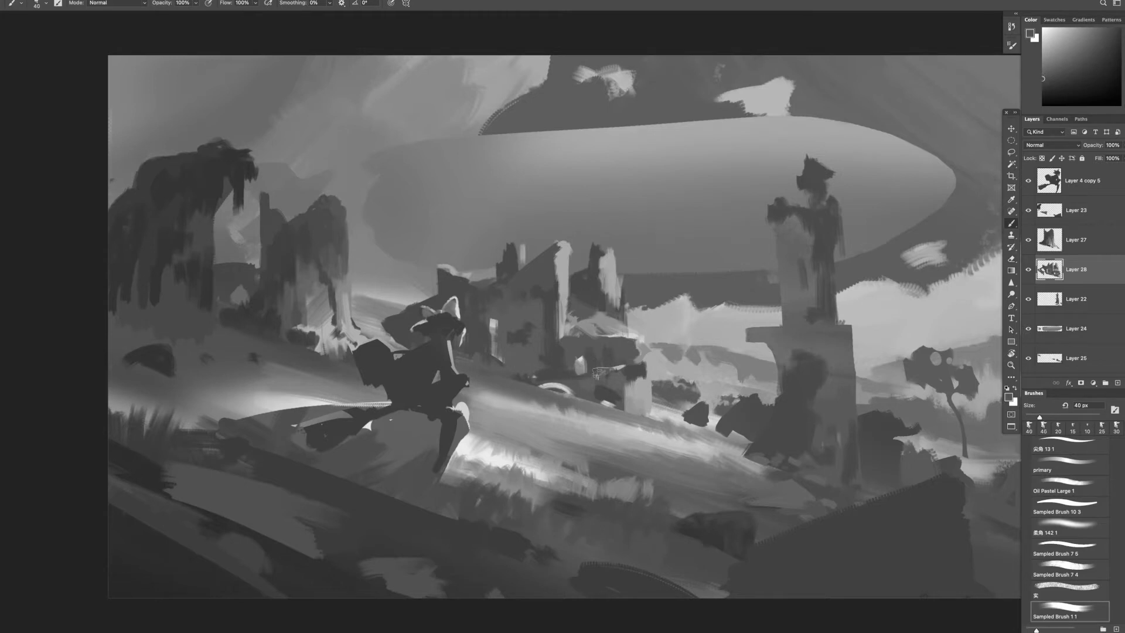
pyautogui.scroll(-5, 584, 378)
pyautogui.moveTo(565, 436); pyautogui.dragTo(535, 381)
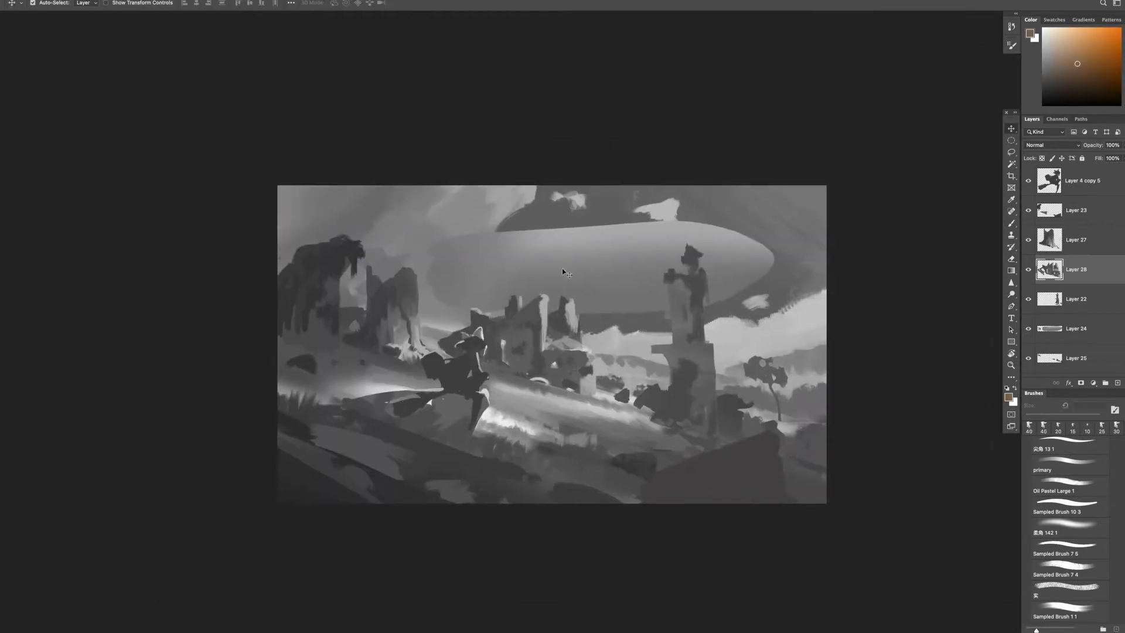
pyautogui.press('z')
pyautogui.moveTo(562, 272); pyautogui.dragTo(591, 276)
pyautogui.moveTo(524, 299)
pyautogui.mouseDown()
pyautogui.moveTo(492, 299)
pyautogui.moveTo(535, 304)
pyautogui.mouseUp()
# - Paint light angular cloud shapes beneath the airship and dark strokes near the sky's right edge on Layer 21
pyautogui.press('b')
pyautogui.moveTo(752, 340)
pyautogui.mouseDown()
pyautogui.moveTo(762, 317)
pyautogui.moveTo(788, 331)
pyautogui.mouseUp()
pyautogui.scroll(-5, 787, 328)
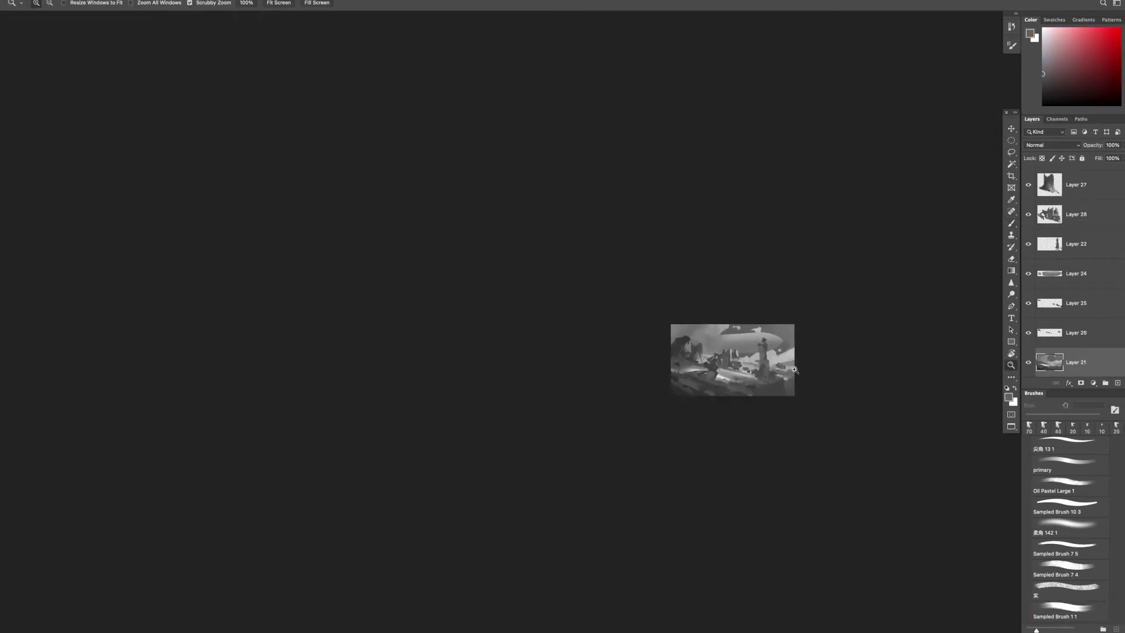
pyautogui.scroll(3, 788, 328)
pyautogui.press(']')
pyautogui.press(']')
pyautogui.press(']')
pyautogui.keyDown('alt'); pyautogui.click(767, 328); pyautogui.keyUp('alt')
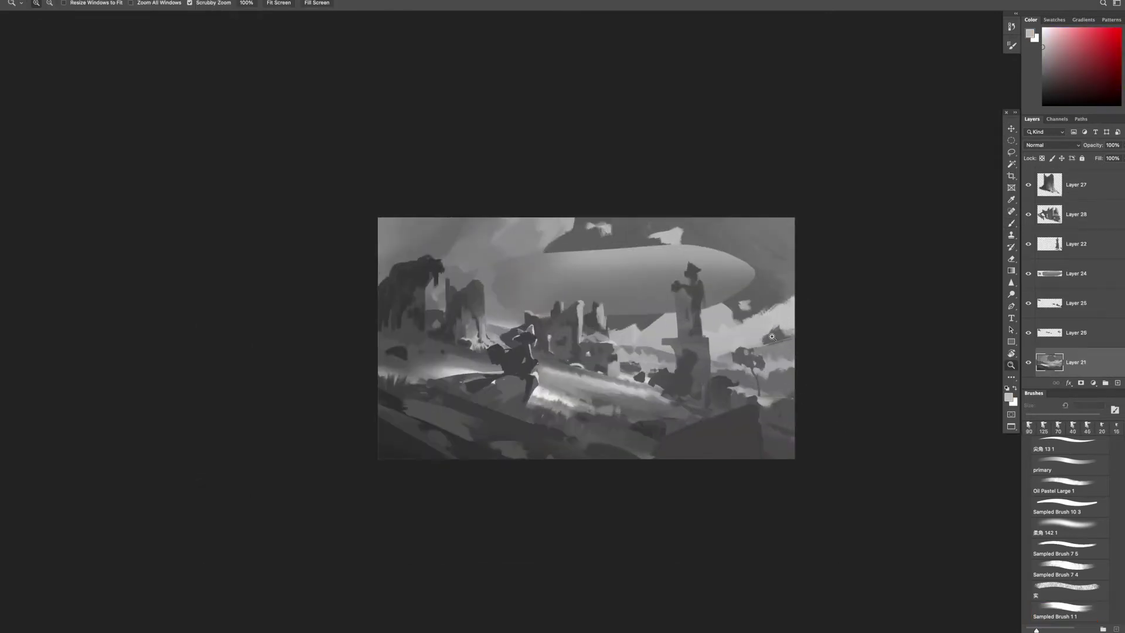
pyautogui.scroll(1, 774, 329)
pyautogui.scroll(2, 653, 262)
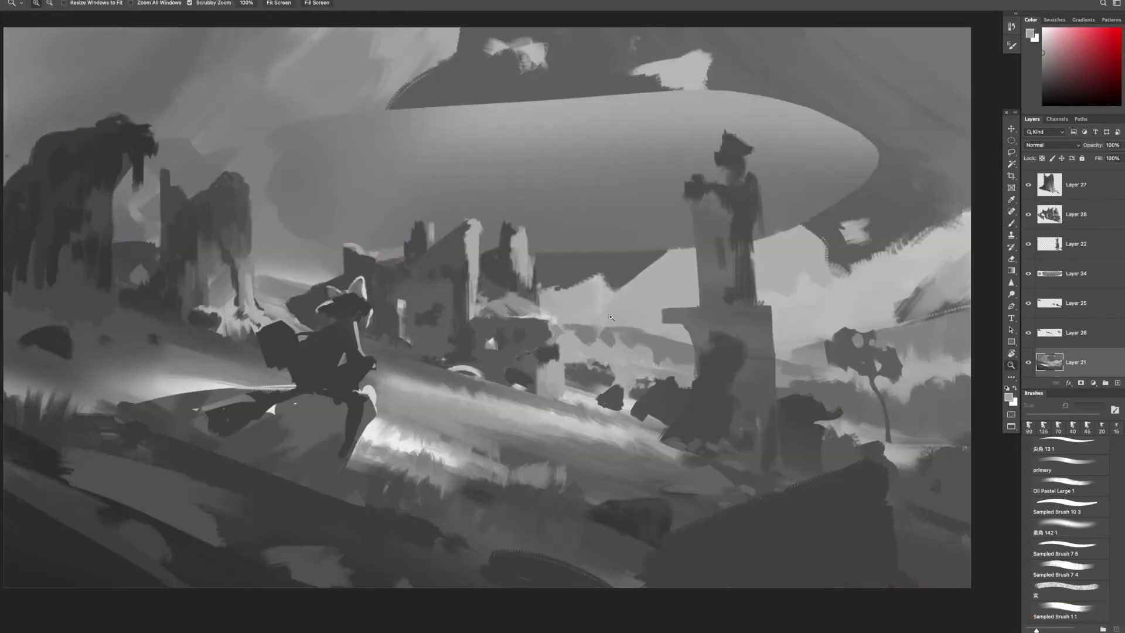
# - Select Layer 28, which holds the central ruins, for further painting
pyautogui.hotkey('alt', ']')
pyautogui.keyDown('ctrl'); pyautogui.click(548, 350); pyautogui.keyUp('ctrl')
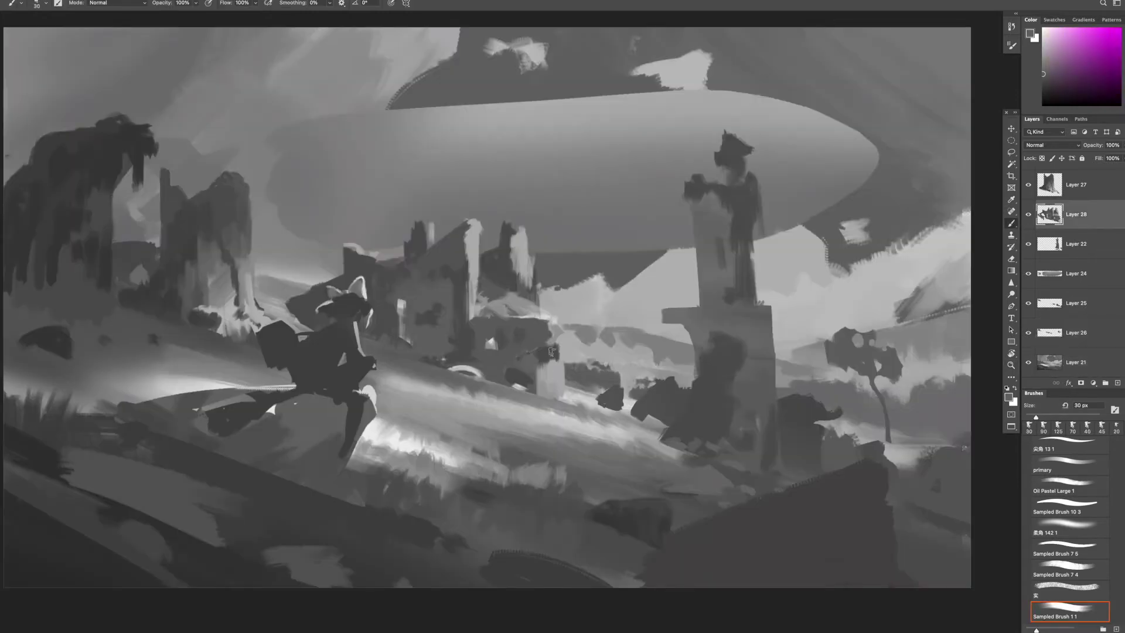
pyautogui.hotkey('ctrl', 'shift', 'e')
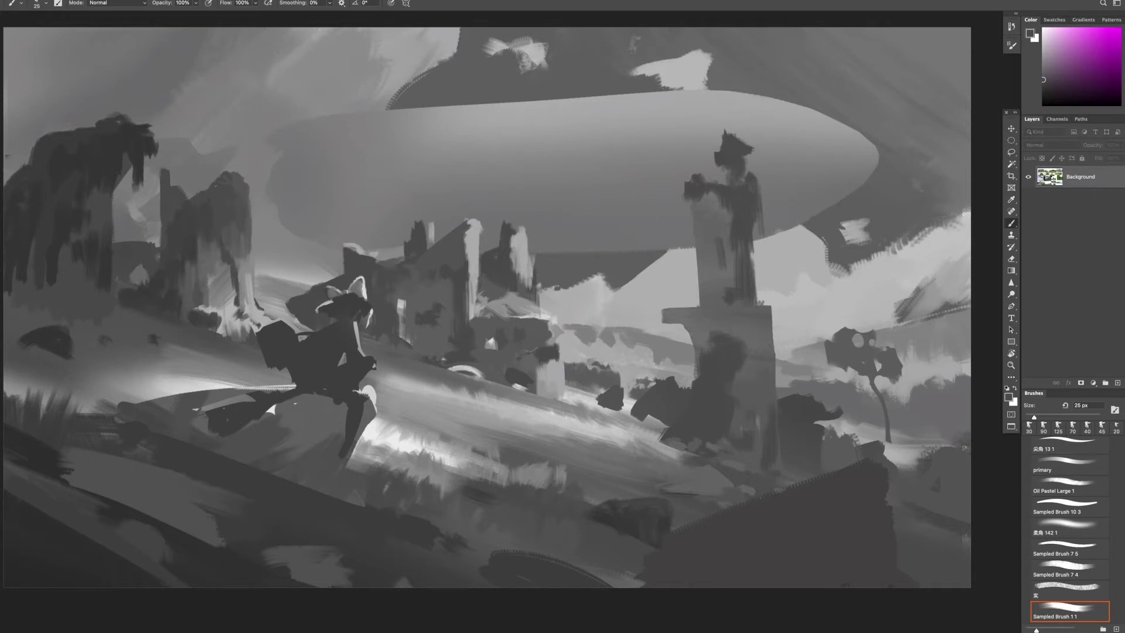
pyautogui.press('z')
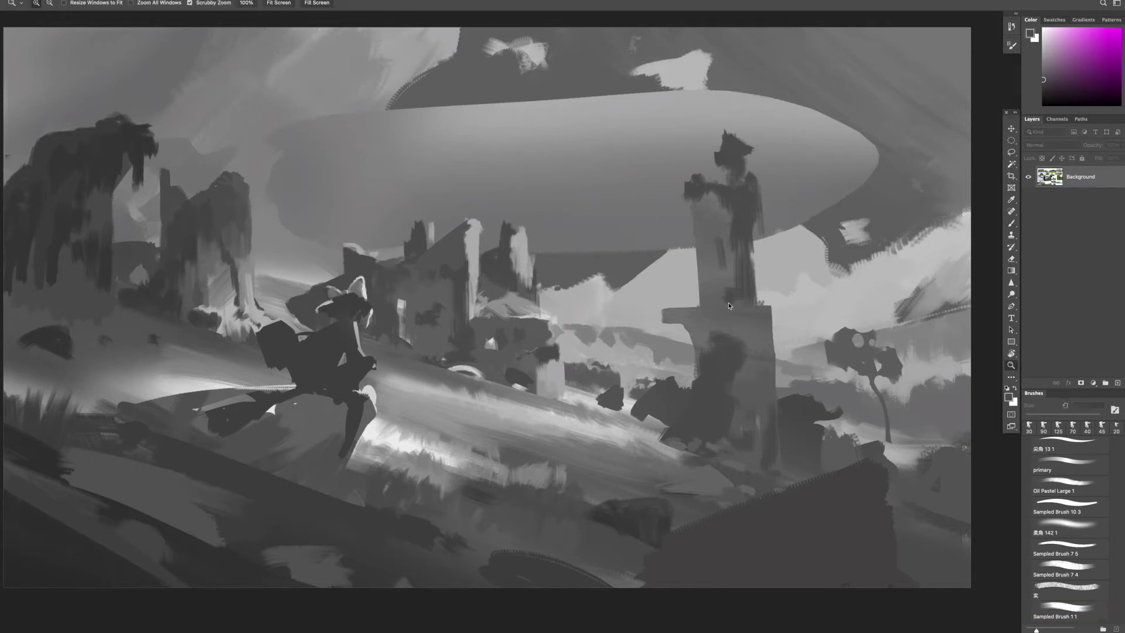
pyautogui.hotkey('ctrl', 'z')
# - Paint a pointed dark peak beside the bright pillar and light patches on the right tower of the central ruins on Layer 28
pyautogui.press('b')
pyautogui.press('[')
pyautogui.keyDown('alt'); pyautogui.click(500, 257); pyautogui.keyUp('alt')
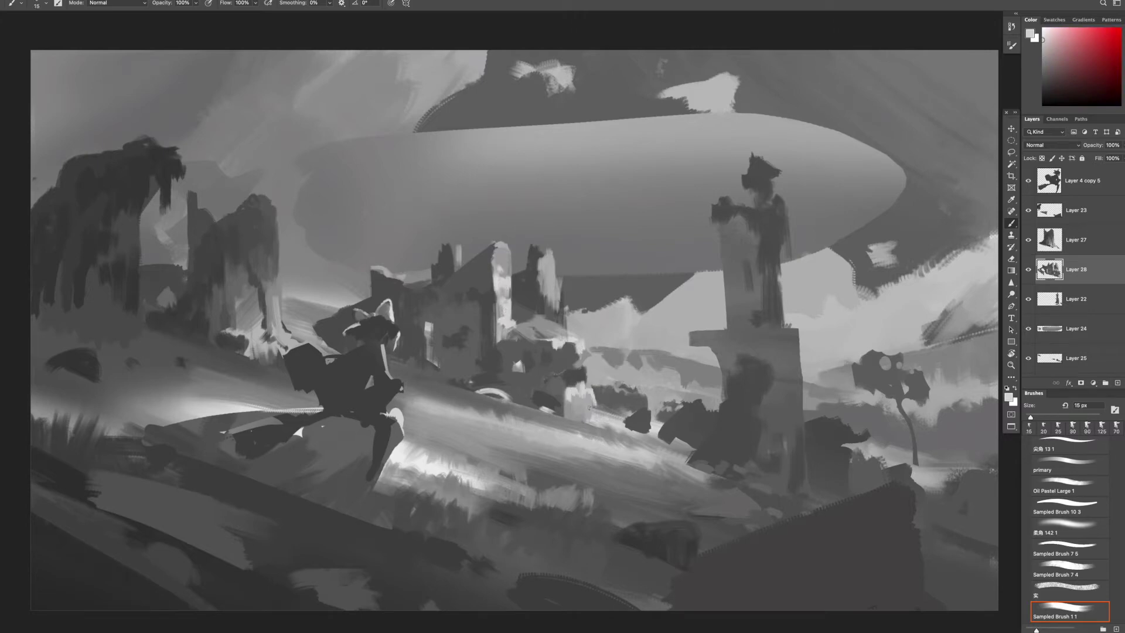
pyautogui.moveTo(487, 257); pyautogui.dragTo(485, 226)
pyautogui.press('e')
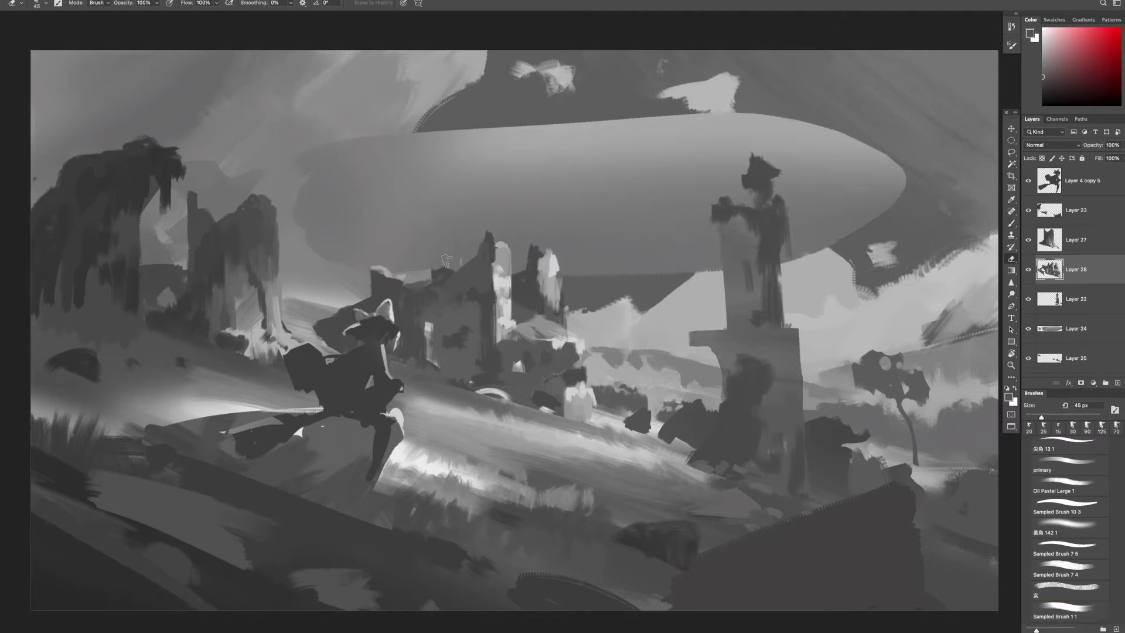
pyautogui.hotkey('ctrl', '-')
pyautogui.hotkey('ctrl', '-')
pyautogui.hotkey('ctrl', '-')
pyautogui.hotkey('ctrl', '0')
pyautogui.press('b')
pyautogui.press(']')
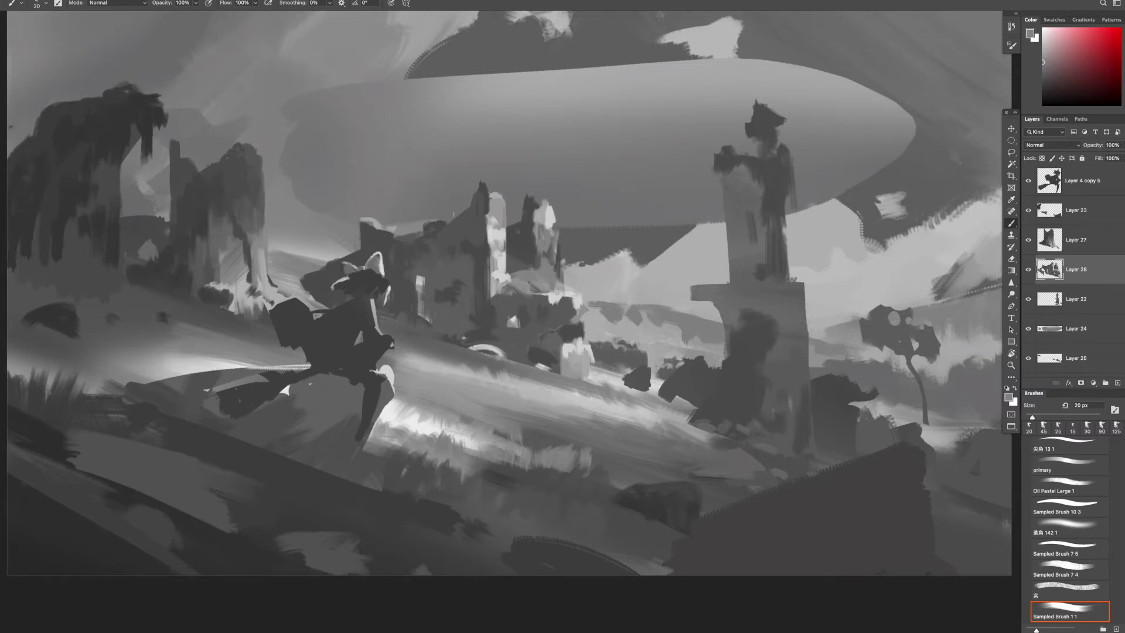
pyautogui.hotkey('ctrl', '-')
pyautogui.hotkey('ctrl', '-')
pyautogui.hotkey('ctrl', '-')
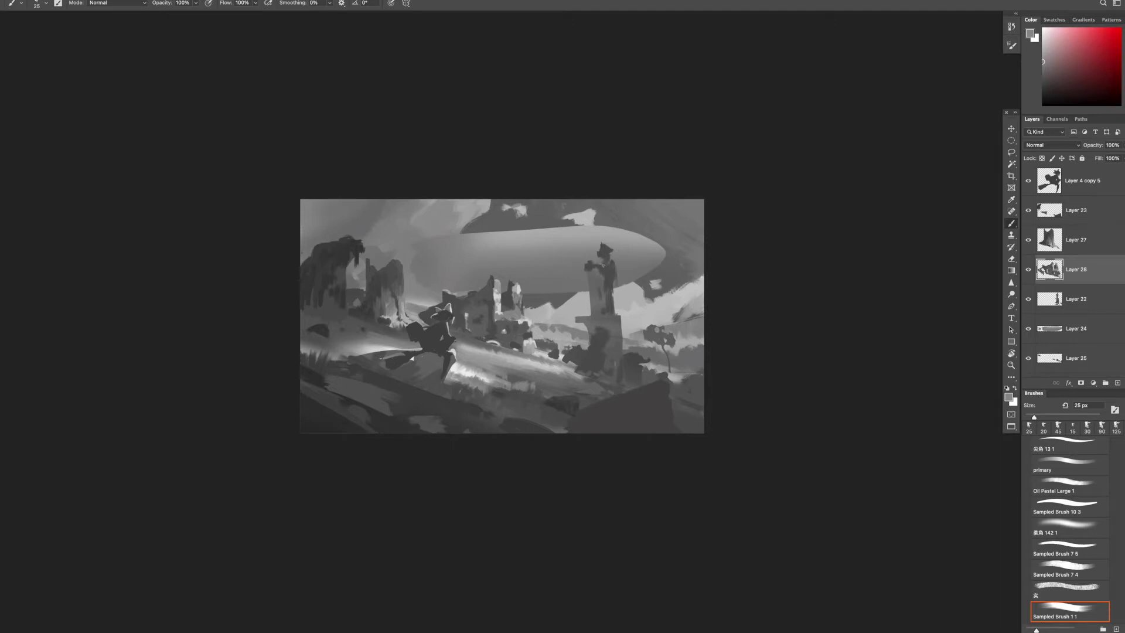
# - Scale the airship on Layer 24 to about 94.8% and rotate it by about -0.88 degrees
pyautogui.hotkey('ctrl', 't')
pyautogui.moveTo(778, 141); pyautogui.dragTo(668, 197)
pyautogui.press('Return')
pyautogui.press('z')
pyautogui.moveTo(638, 279); pyautogui.dragTo(674, 279)
pyautogui.hotkey('ctrl', 't')
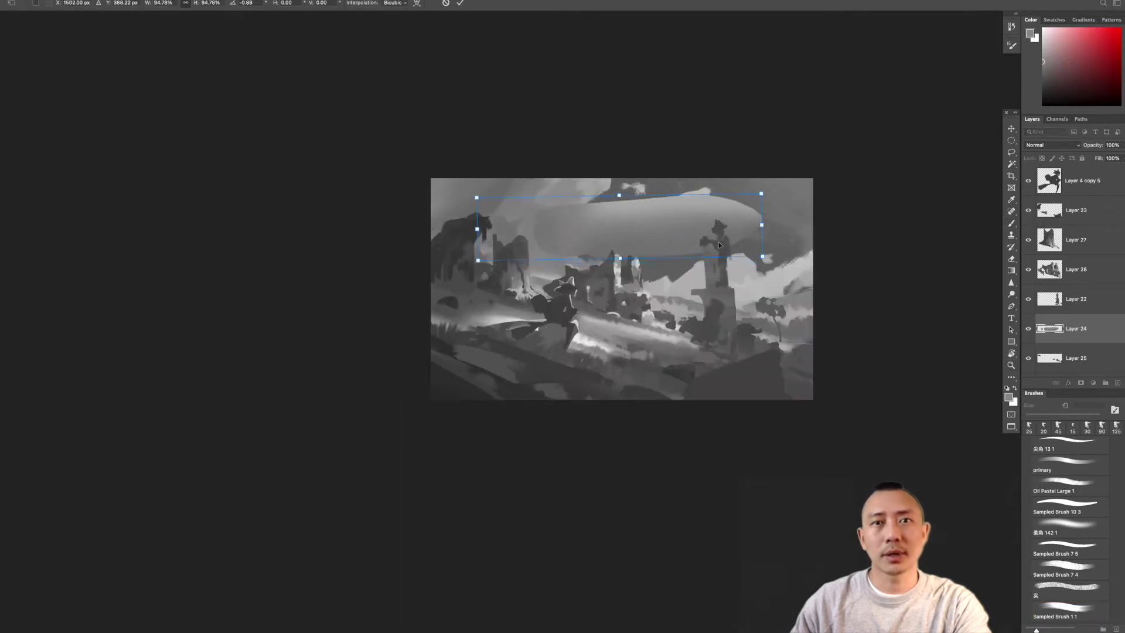
pyautogui.press('Return')
# - Erase the tip of the central ruins' dark peak on Layer 28 to lower it
pyautogui.scroll(2, 717, 228)
pyautogui.press('b')
pyautogui.keyDown('ctrl'); pyautogui.click(716, 222); pyautogui.keyUp('ctrl')
pyautogui.press('e')
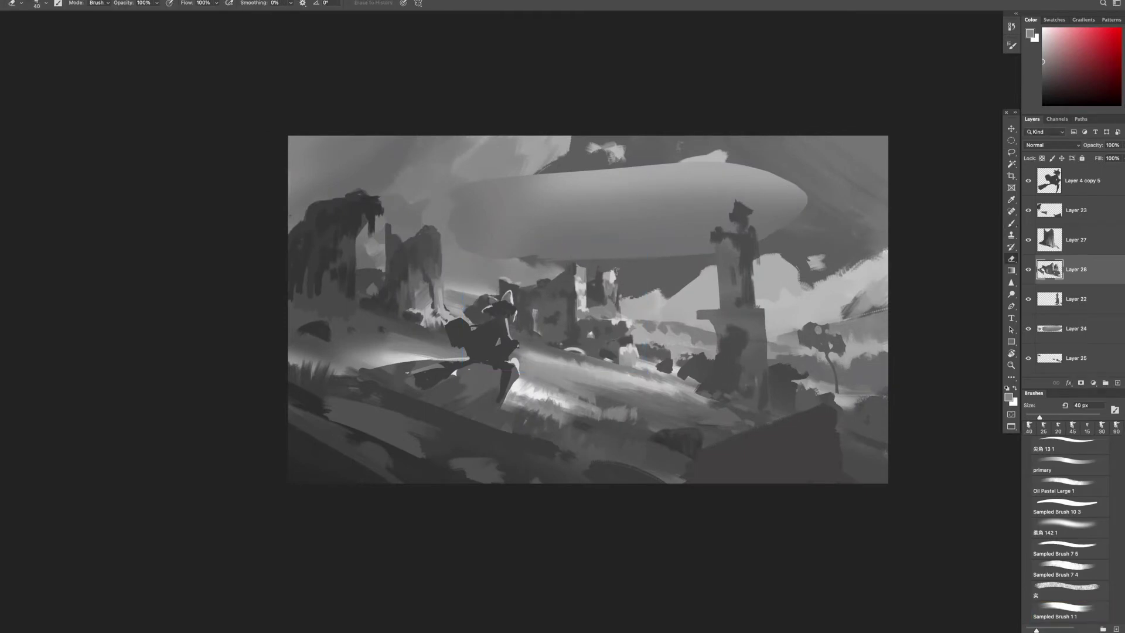
pyautogui.press('b')
pyautogui.scroll(2, 615, 267)
pyautogui.scroll(-1, 615, 267)
# - Paint lighter and darker bands along the airship's hull and a bright edge on its nose on Layer 24
pyautogui.keyDown('ctrl'); pyautogui.click(442, 421); pyautogui.keyUp('ctrl')
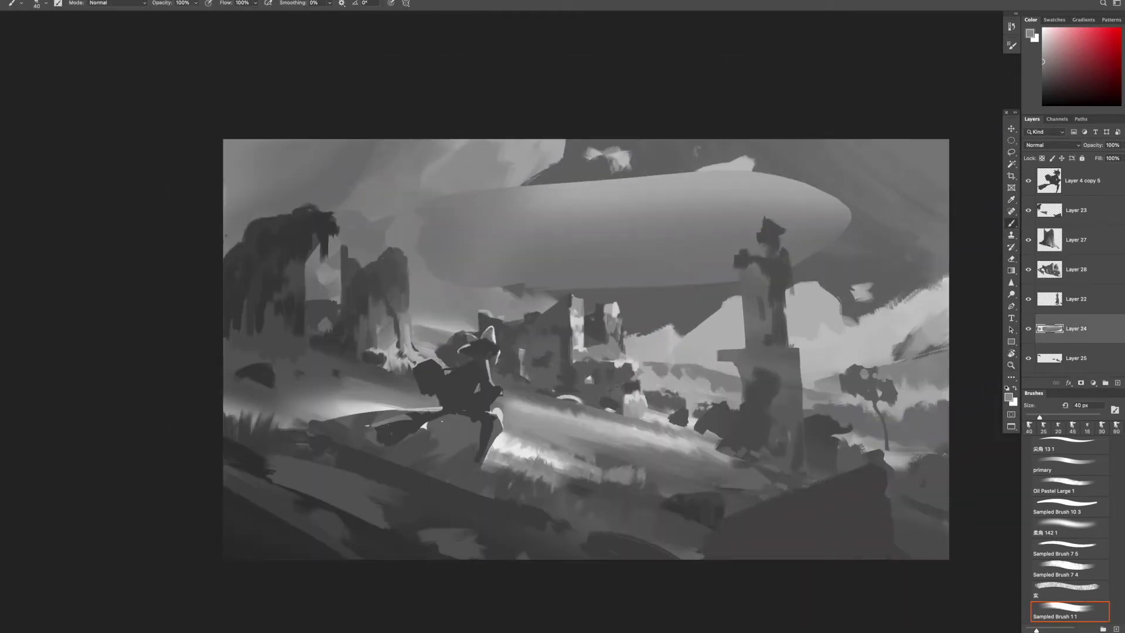
pyautogui.keyDown('alt'); pyautogui.click(678, 176); pyautogui.keyUp('alt')
pyautogui.moveTo(703, 203); pyautogui.dragTo(548, 214)
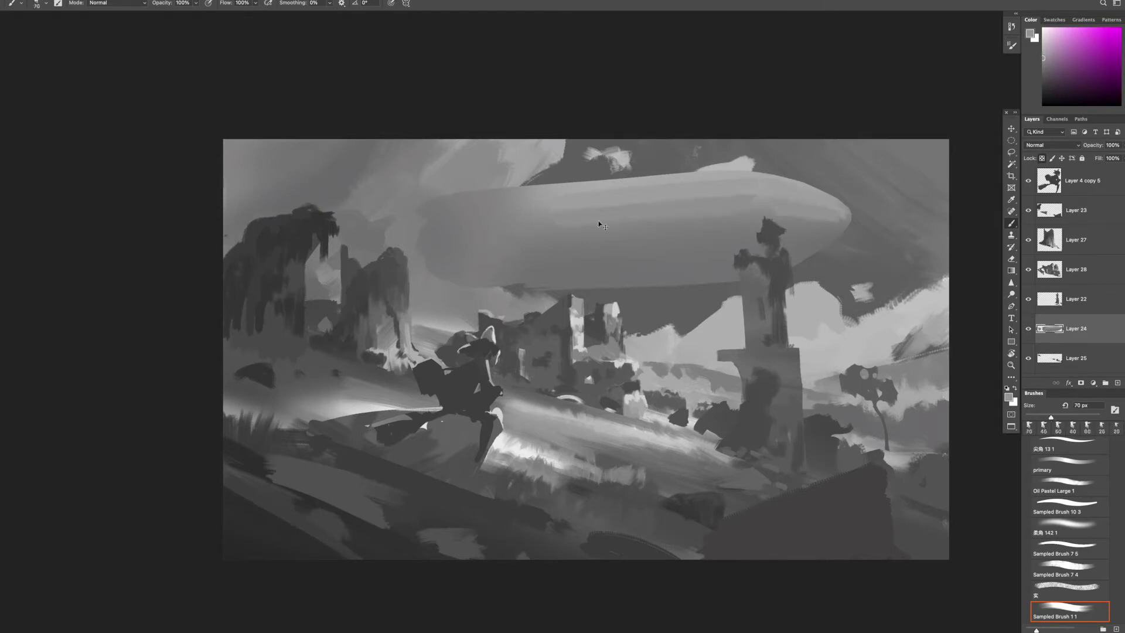
pyautogui.press('[')
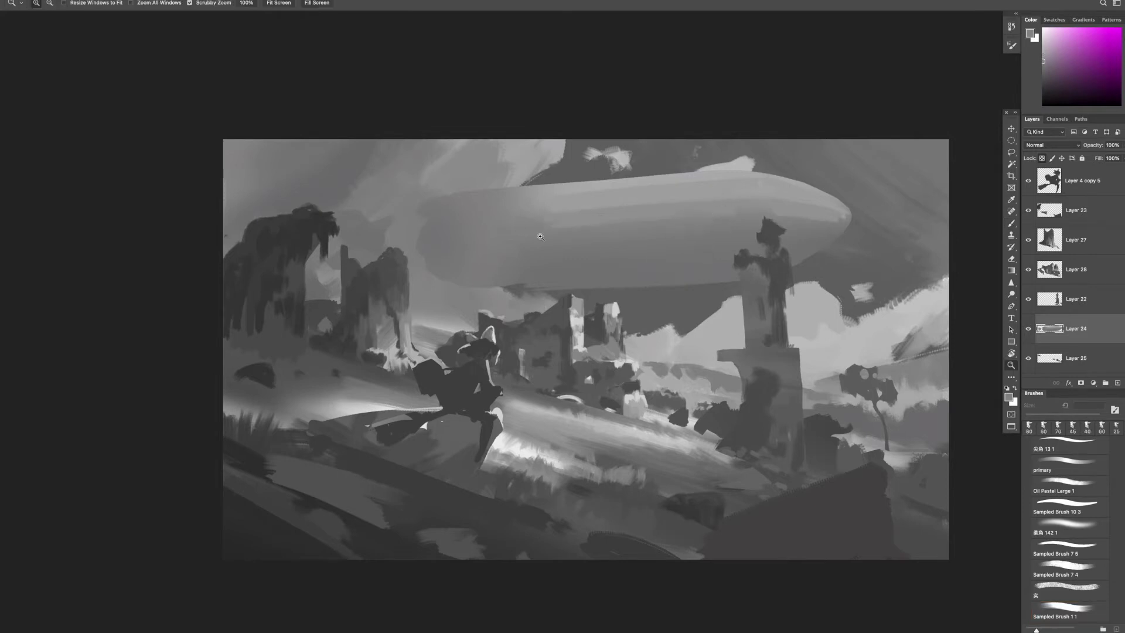
pyautogui.hscroll(5, 586, 351)
pyautogui.scroll(3, 567, 172)
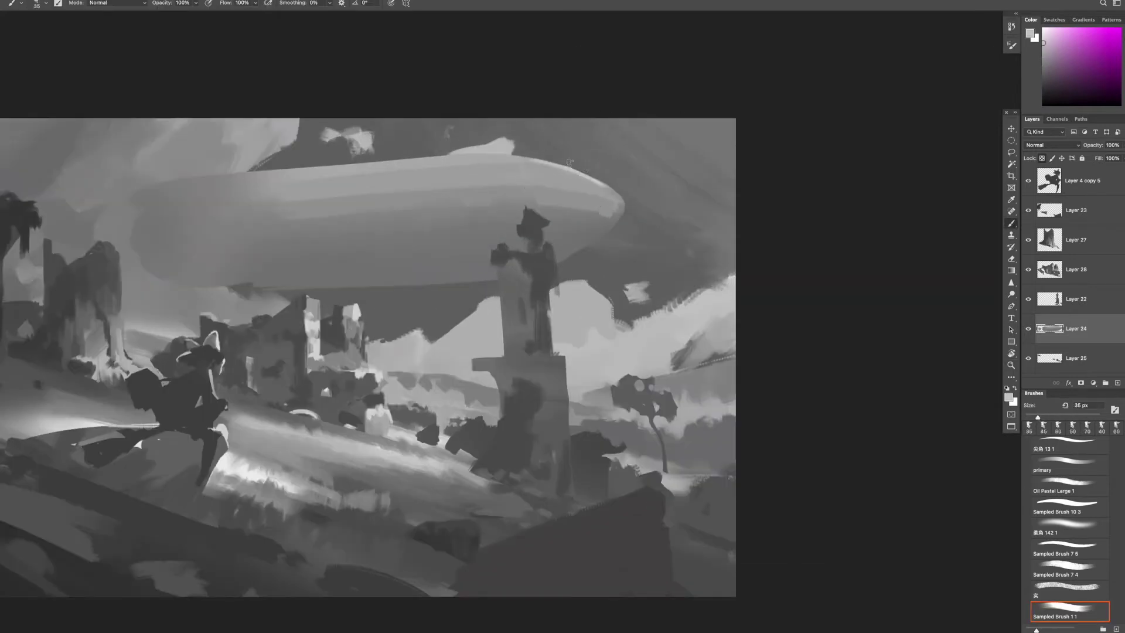
pyautogui.keyDown('alt'); pyautogui.click(540, 171); pyautogui.keyUp('alt')
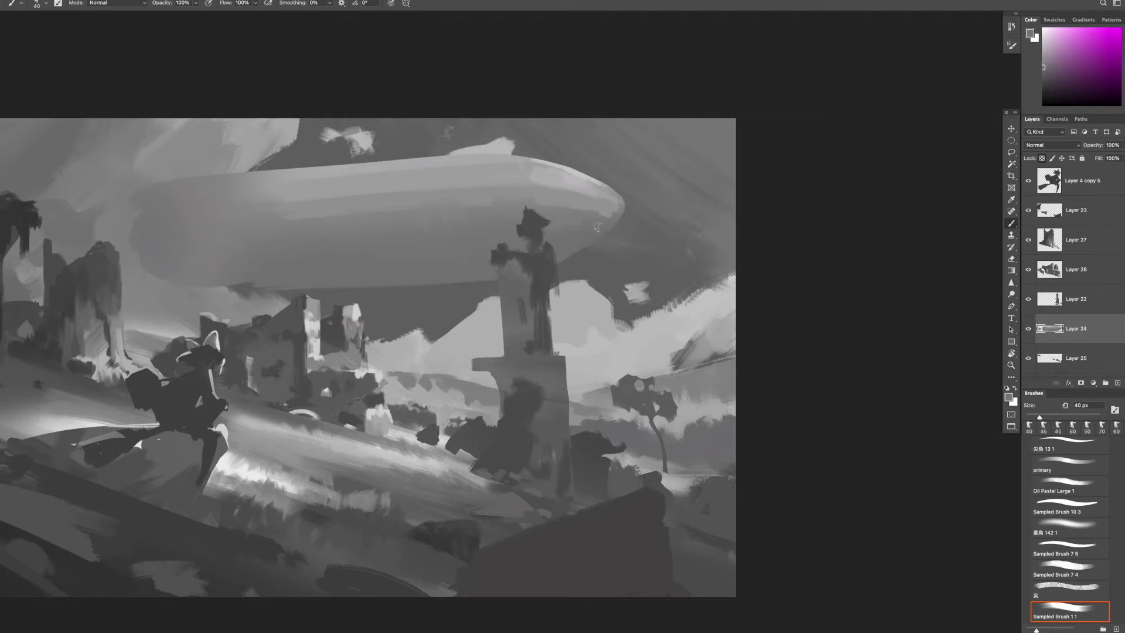
pyautogui.scroll(-5, 610, 213)
pyautogui.scroll(3, 615, 70)
pyautogui.hotkey('ctrl', 'shift', 'e')
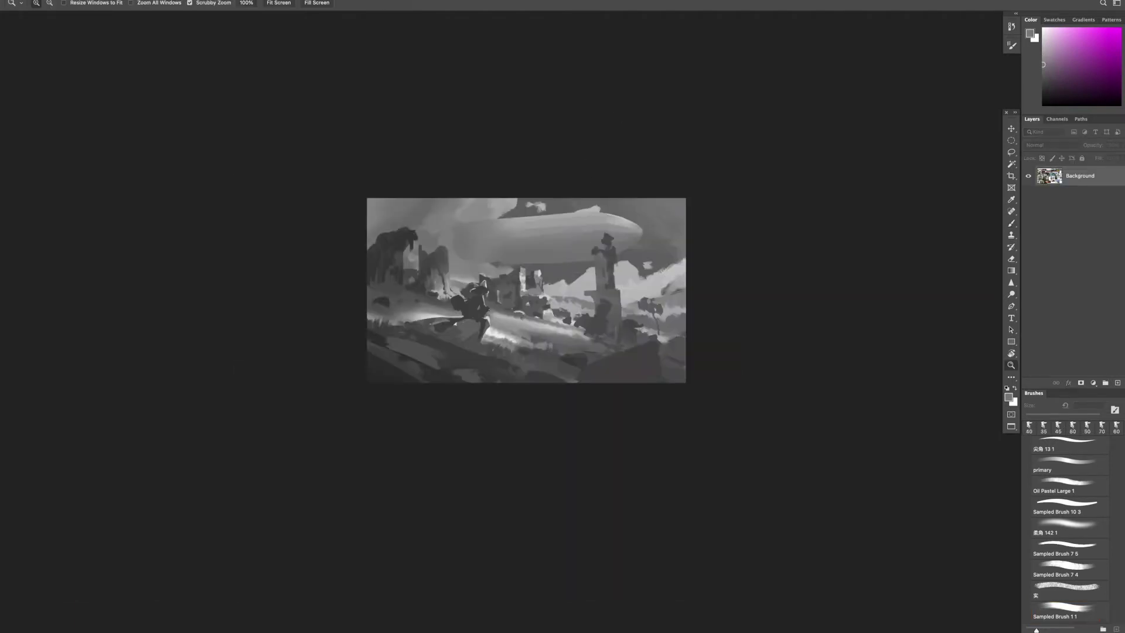
pyautogui.press('z')
pyautogui.hotkey('ctrl', 'z')
pyautogui.moveTo(616, 269); pyautogui.dragTo(644, 286)
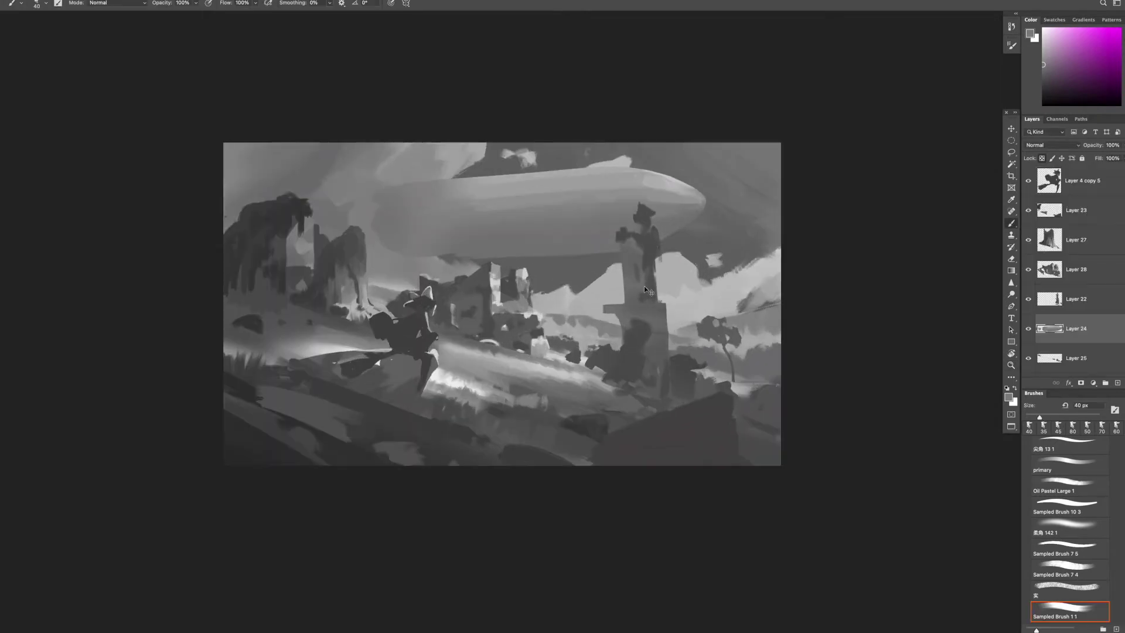
# - Transform the statue and its pedestal on Layer 22 so they lean left toward the rider
pyautogui.hotkey('ctrl', 't')
pyautogui.moveTo(507, 199); pyautogui.dragTo(480, 195)
pyautogui.press('Return')
pyautogui.moveTo(639, 319); pyautogui.dragTo(615, 359)
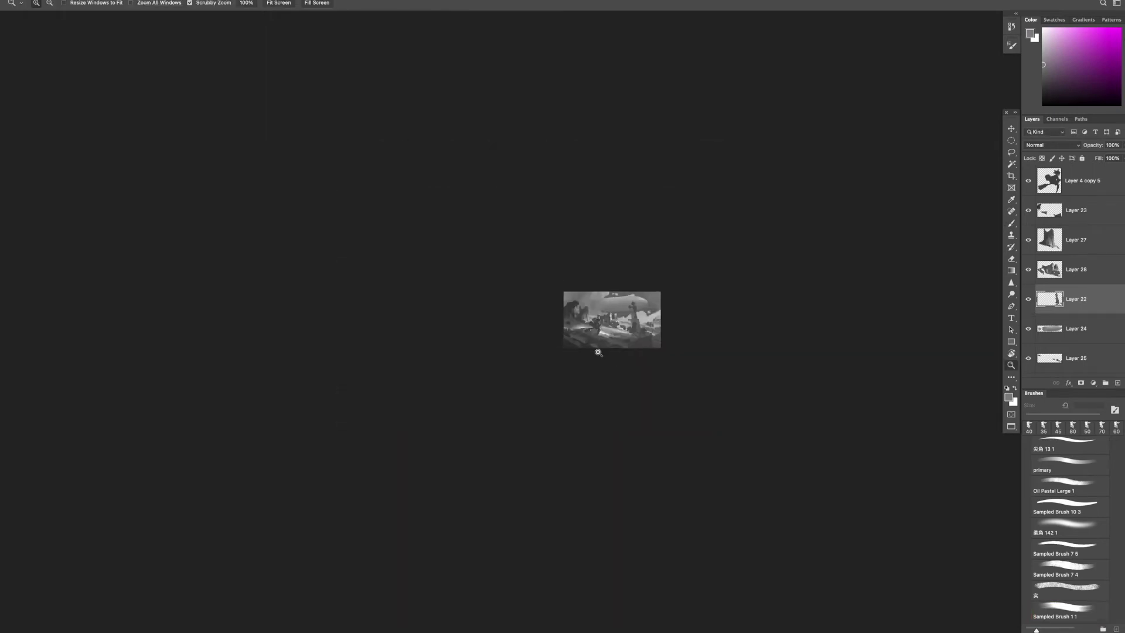
pyautogui.moveTo(590, 320); pyautogui.dragTo(620, 319)
pyautogui.press('b')
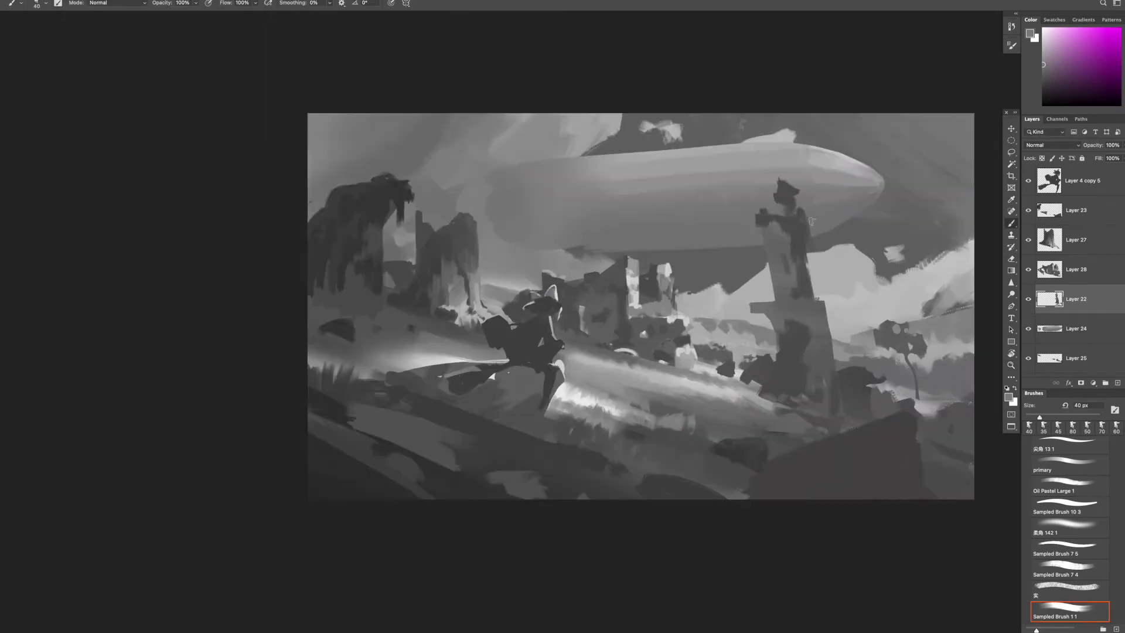
# - Repaint the statue's arm on Layer 22 so it reaches further out toward the rider
pyautogui.keyDown('alt'); pyautogui.click(762, 235); pyautogui.keyUp('alt')
pyautogui.moveTo(764, 237); pyautogui.dragTo(727, 218)
pyautogui.press('z')
pyautogui.moveTo(767, 275)
pyautogui.mouseDown()
pyautogui.moveTo(703, 275)
pyautogui.moveTo(778, 274)
pyautogui.mouseUp()
# - Paint and erase small light and dark rubble shapes in the lower right part of the central ruins on Layer 28
pyautogui.press('b')
pyautogui.moveTo(650, 350); pyautogui.dragTo(716, 336)
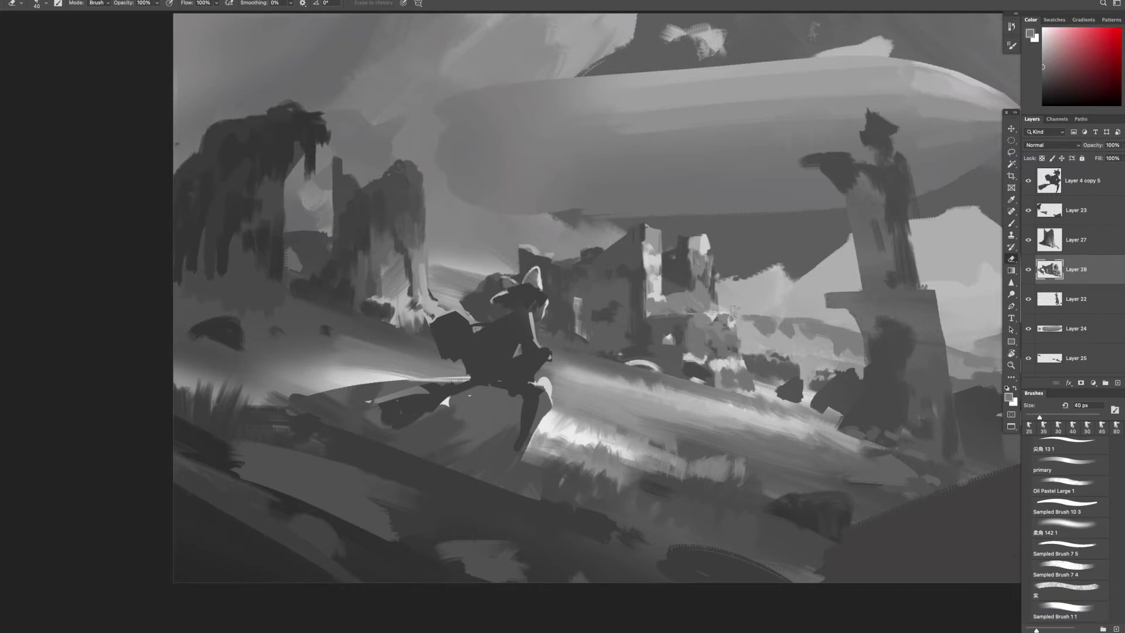
pyautogui.press('h')
pyautogui.moveTo(747, 383); pyautogui.dragTo(773, 93)
pyautogui.keyDown('alt'); pyautogui.click(763, 312); pyautogui.keyUp('alt')
pyautogui.press('z')
pyautogui.moveTo(763, 312)
pyautogui.mouseDown()
pyautogui.moveTo(691, 357)
pyautogui.moveTo(762, 389)
pyautogui.moveTo(749, 439)
pyautogui.moveTo(768, 335)
pyautogui.mouseUp()
pyautogui.press('b')
pyautogui.press('z')
pyautogui.moveTo(879, 394)
pyautogui.mouseDown()
pyautogui.moveTo(780, 397)
pyautogui.moveTo(783, 381)
pyautogui.mouseUp()
# - Move the central ruins on Layer 28 slightly down and the rider on Layer 4 copy 5 up off the rock
pyautogui.press('v')
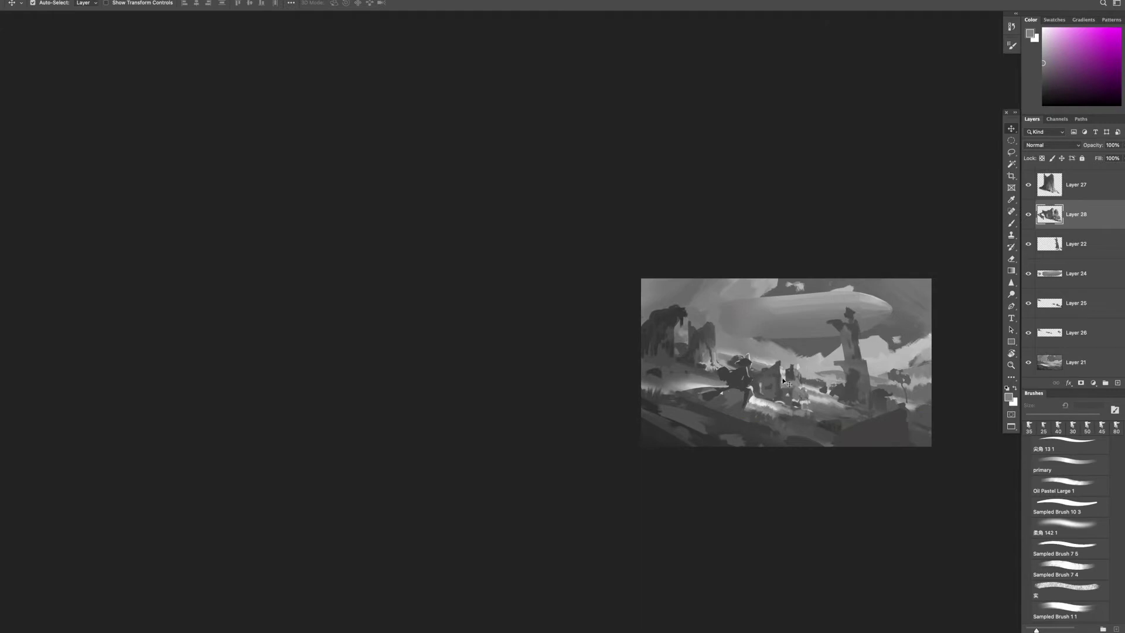
pyautogui.moveTo(752, 429); pyautogui.dragTo(754, 398)
pyautogui.click(754, 399)
pyautogui.click(755, 385)
pyautogui.scroll(-2, 766, 427)
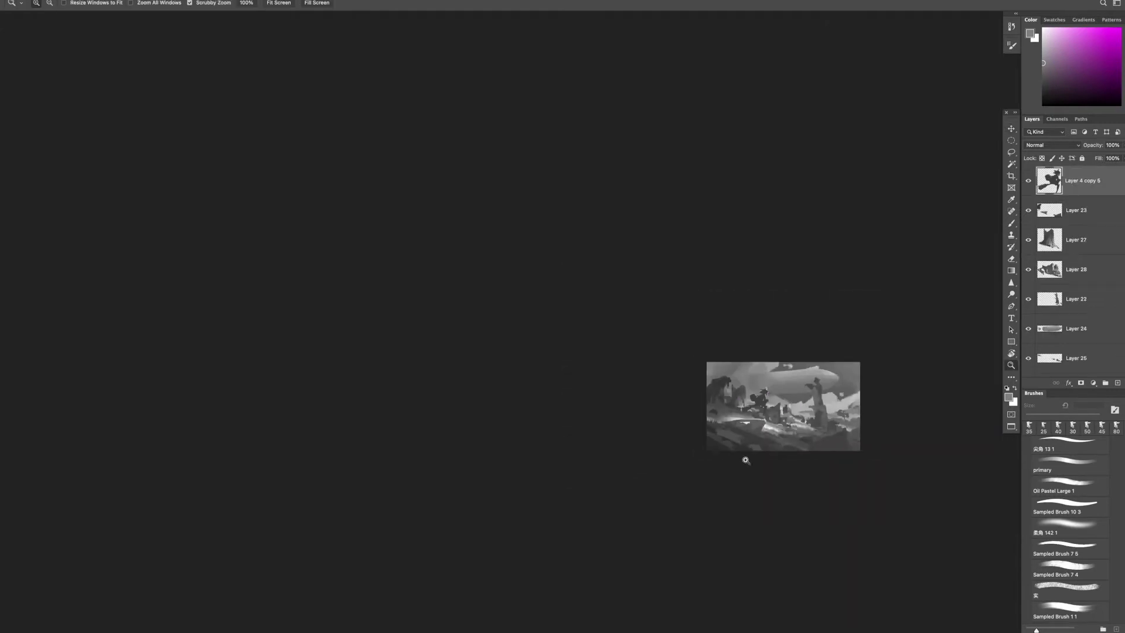
pyautogui.moveTo(816, 437); pyautogui.dragTo(729, 342)
pyautogui.scroll(3, 696, 317)
pyautogui.click(697, 317)
pyautogui.scroll(4, 730, 331)
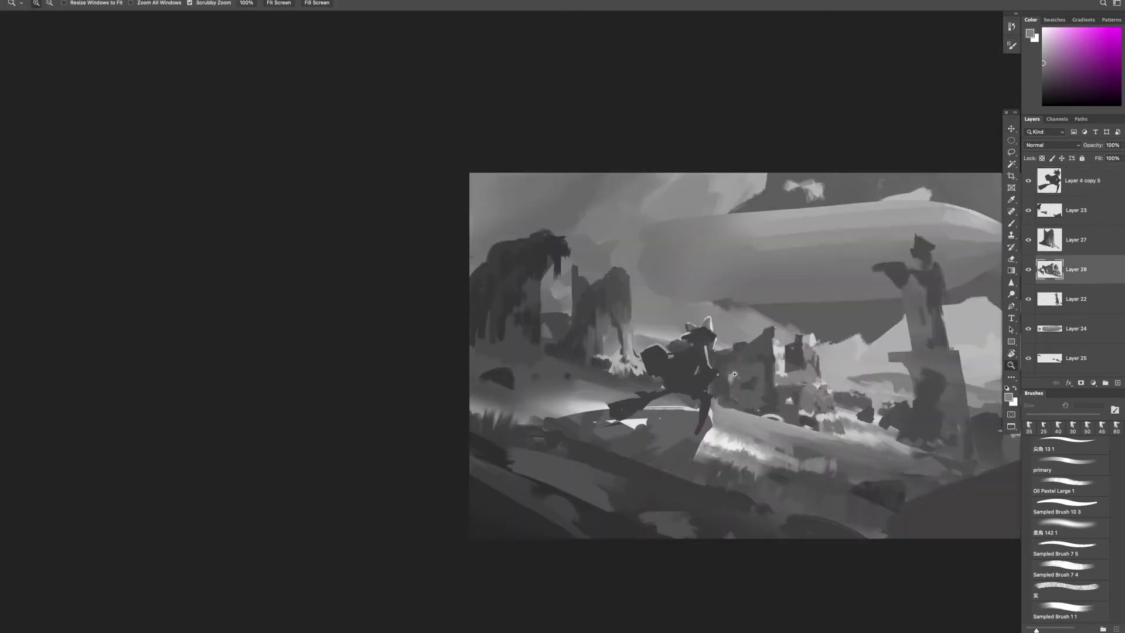
# - Erase the edges of the central ruins around the rider on Layer 28
pyautogui.press('e')
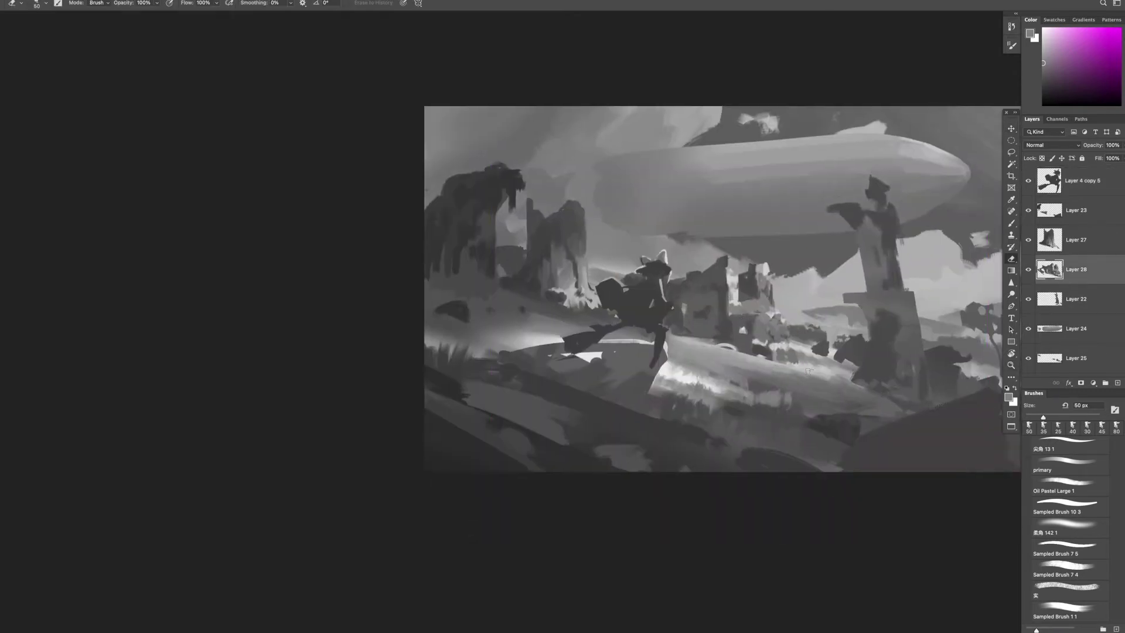
pyautogui.moveTo(650, 281)
pyautogui.mouseDown()
pyautogui.moveTo(638, 248)
pyautogui.moveTo(606, 304)
pyautogui.moveTo(621, 319)
pyautogui.moveTo(649, 258)
pyautogui.moveTo(649, 281)
pyautogui.mouseUp()
pyautogui.press(']')
pyautogui.press(']')
# - Repaint the seated rider on Layer 4 copy 5 as a standing figure in a long dark cloak on the rock ledge
pyautogui.press('b')
pyautogui.keyDown('alt'); pyautogui.click(645, 281); pyautogui.keyUp('alt')
pyautogui.press('v')
pyautogui.moveTo(630, 363); pyautogui.dragTo(615, 378)
pyautogui.press('z')
pyautogui.keyDown('alt'); pyautogui.click(693, 444); pyautogui.keyUp('alt')
pyautogui.click(646, 334)
pyautogui.press('v')
pyautogui.press('b')
pyautogui.moveTo(627, 255); pyautogui.dragTo(559, 279)
pyautogui.press('z')
pyautogui.keyDown('alt'); pyautogui.click(673, 357); pyautogui.keyUp('alt')
pyautogui.press('b')
pyautogui.moveTo(720, 290); pyautogui.dragTo(665, 319)
pyautogui.press('z')
pyautogui.keyDown('alt'); pyautogui.click(664, 321); pyautogui.keyUp('alt')
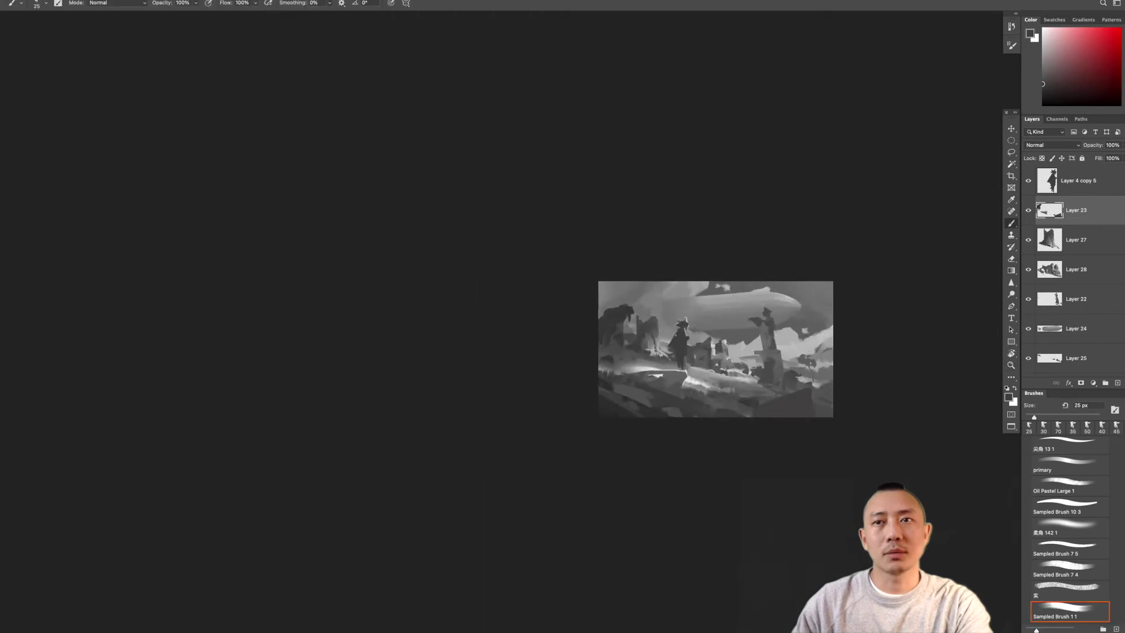
# - Paint a long dark staff running diagonally behind the standing figure, from above its shoulder to its feet
pyautogui.keyDown('alt'); pyautogui.click(646, 367); pyautogui.keyUp('alt')
pyautogui.click(645, 367)
pyautogui.press('b')
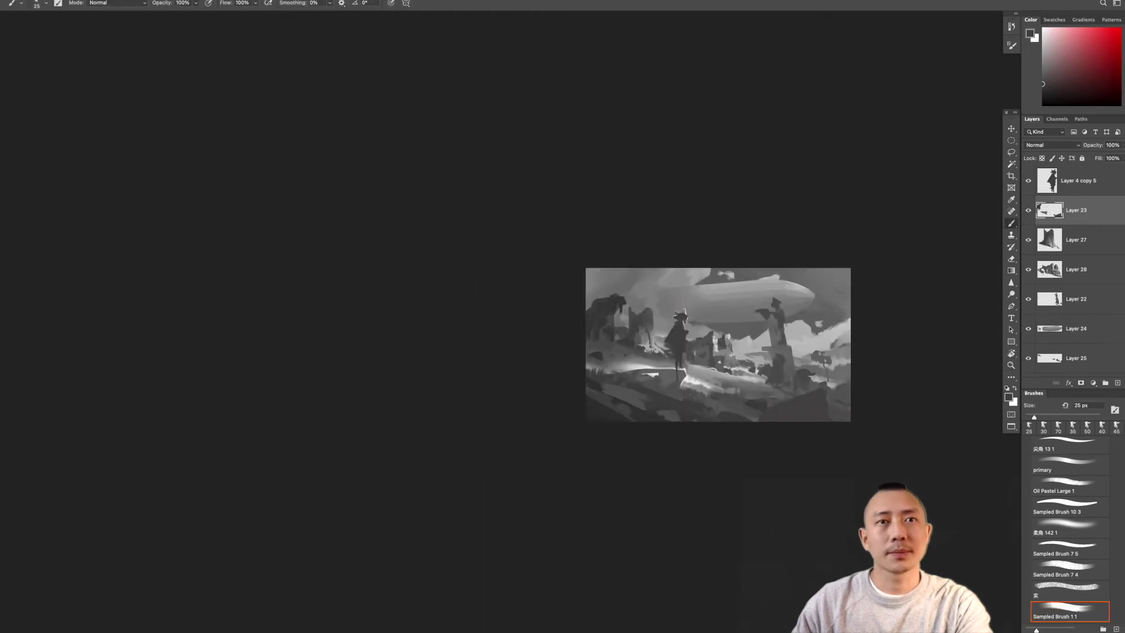
pyautogui.press('z')
pyautogui.keyDown('alt'); pyautogui.click(697, 422); pyautogui.keyUp('alt')
pyautogui.click(697, 421)
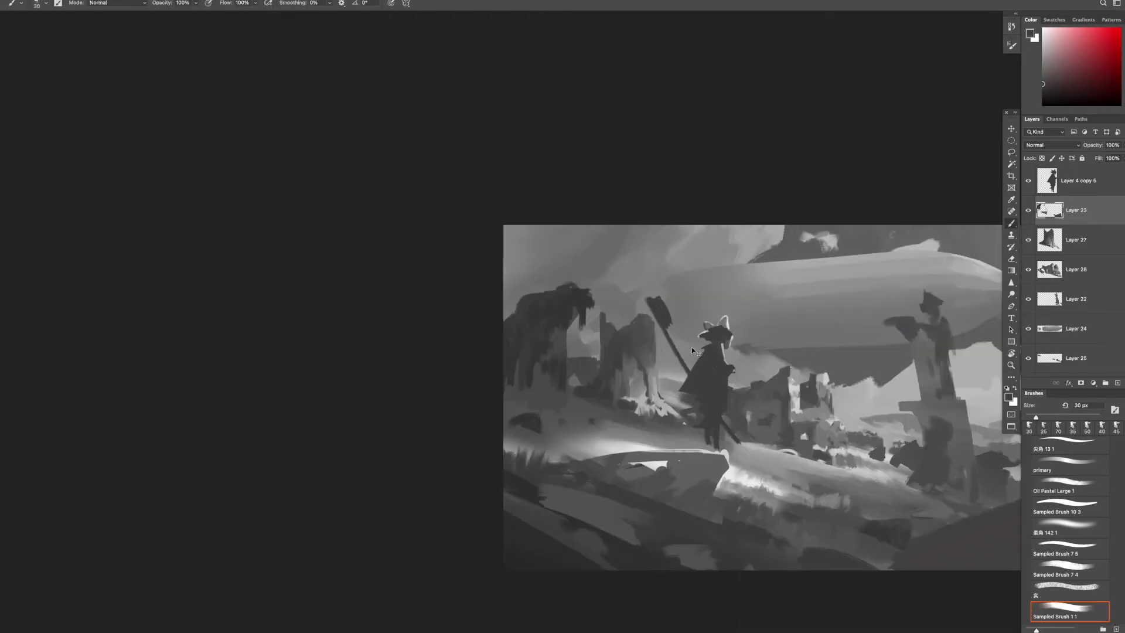
pyautogui.click(736, 344)
pyautogui.click(737, 344)
# - Select the figure's head and hat, copy them to a new layer and shift and tilt them slightly left
pyautogui.press('l')
pyautogui.moveTo(715, 188); pyautogui.dragTo(718, 193)
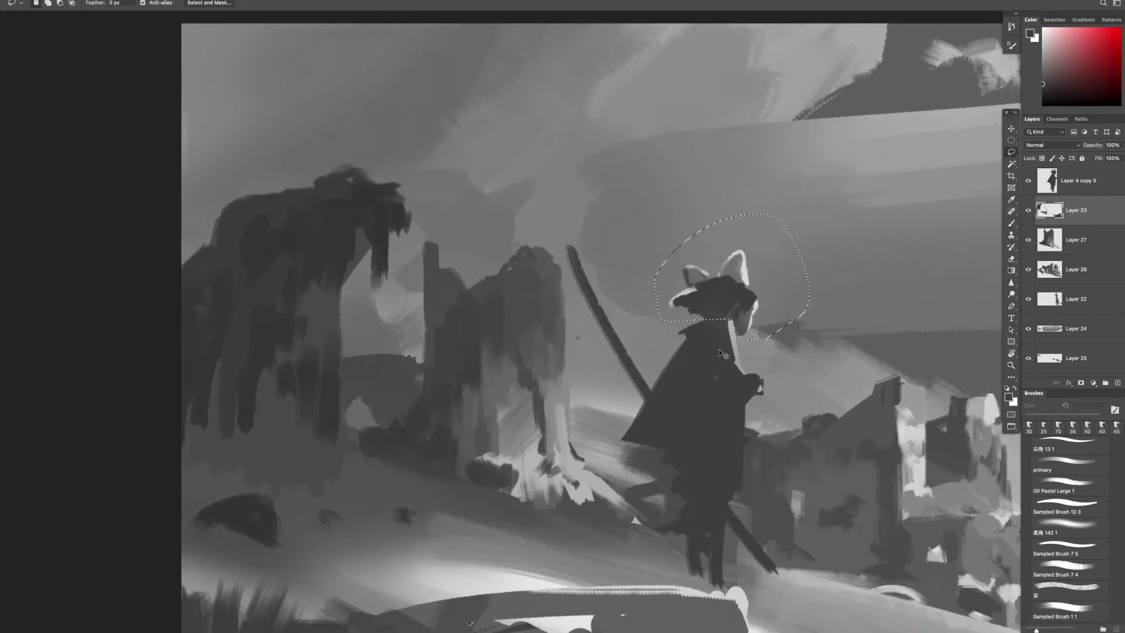
pyautogui.hotkey('ctrl', 'j')
pyautogui.hotkey('ctrl', 't')
pyautogui.press('Return')
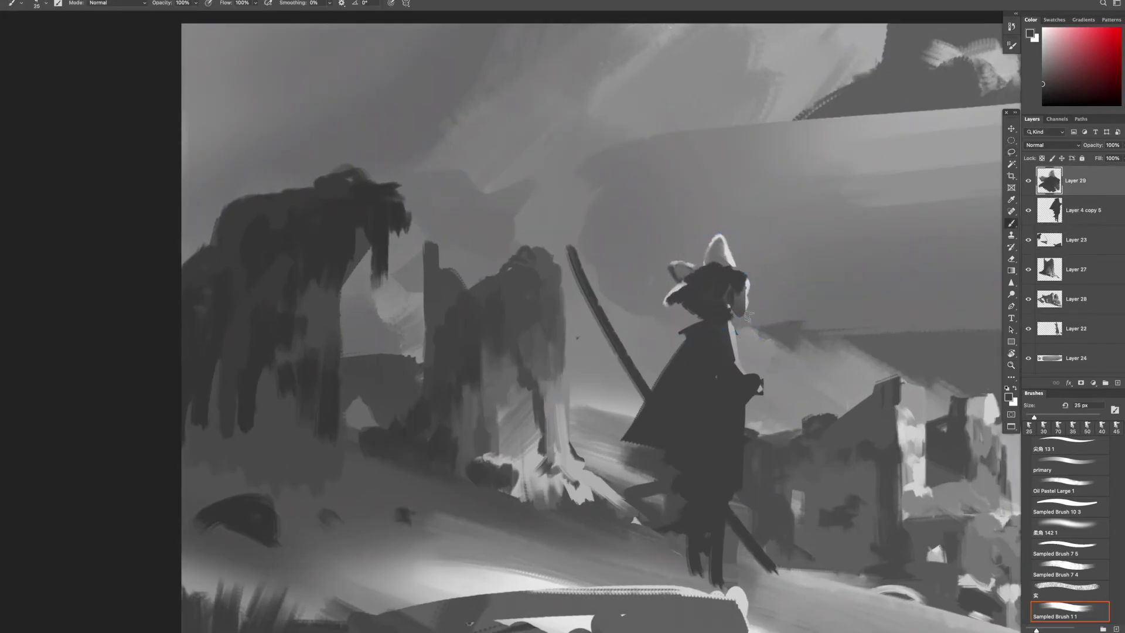
# - Clean up the hat's brim and the face edges on Layer 29 so the head fits the body
pyautogui.press('z')
pyautogui.keyDown('alt'); pyautogui.click(687, 250); pyautogui.keyUp('alt')
pyautogui.click(726, 365)
pyautogui.press('e')
pyautogui.scroll(-3, 772, 387)
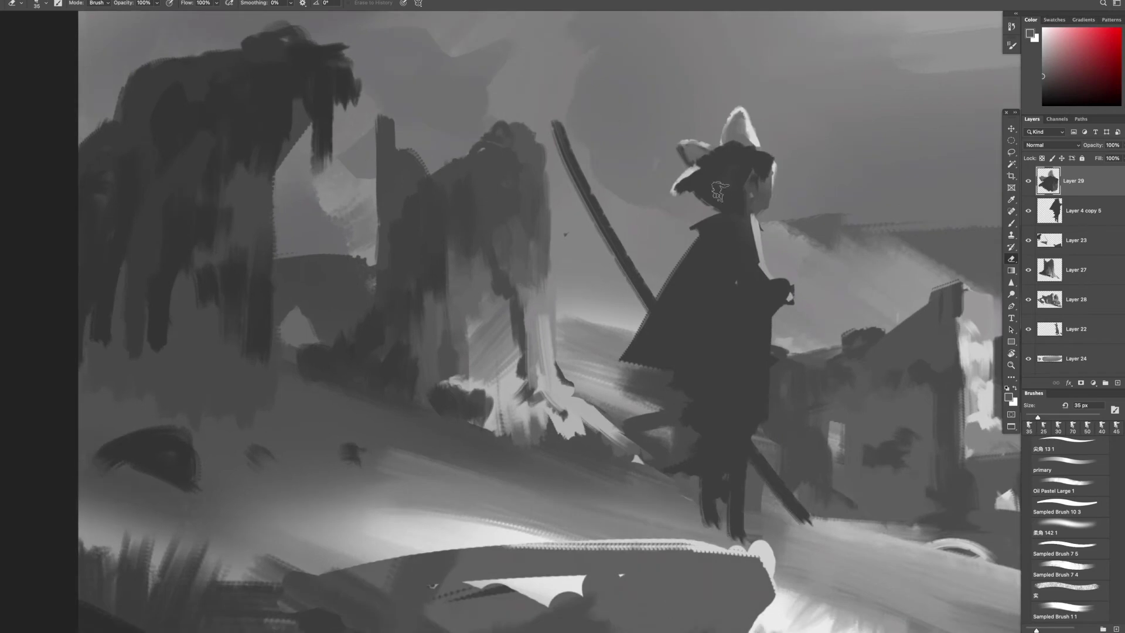
pyautogui.press('z')
pyautogui.keyDown('alt'); pyautogui.click(762, 153); pyautogui.keyUp('alt')
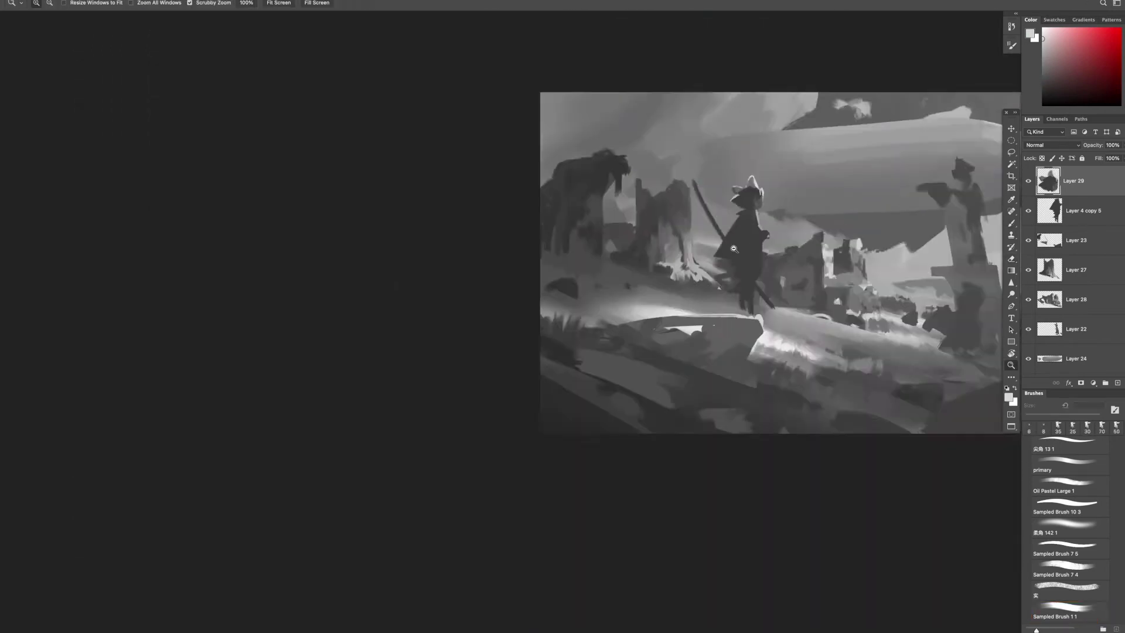
pyautogui.click(720, 226)
# - Refine the silhouette of the figure's cloak and legs on Layer 4 copy 5
pyautogui.press('e')
pyautogui.press('[')
pyautogui.hotkey('alt', '[')
pyautogui.press('b')
pyautogui.press('x')
pyautogui.press('z')
pyautogui.keyDown('alt'); pyautogui.click(707, 242); pyautogui.keyUp('alt')
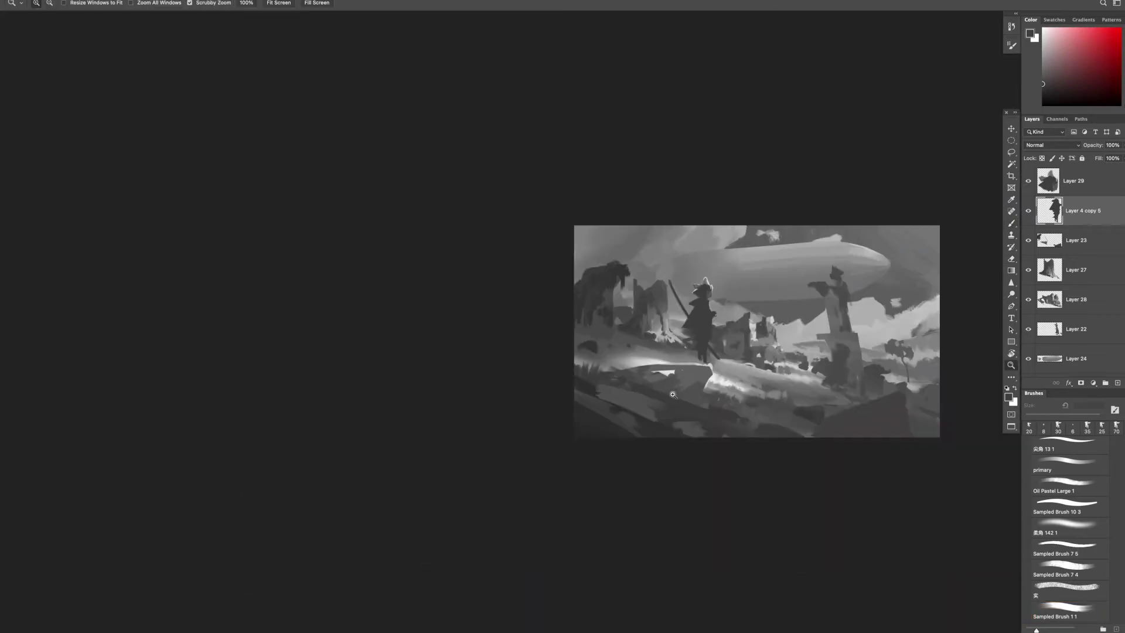
# - Reshape the ruin beside the staff on Layer 27 by trimming its rounded top into a flat, blocky one
pyautogui.keyDown('alt'); pyautogui.click(685, 325); pyautogui.keyUp('alt')
pyautogui.click(685, 325)
pyautogui.click(685, 325)
pyautogui.hotkey('alt', '[')
pyautogui.hotkey('alt', '[')
pyautogui.press('e')
# - Merge the head on Layer 29 into Layer 4 copy 5 and make the whole figure slightly narrower
pyautogui.hotkey('alt', ']')
pyautogui.hotkey('alt', ']')
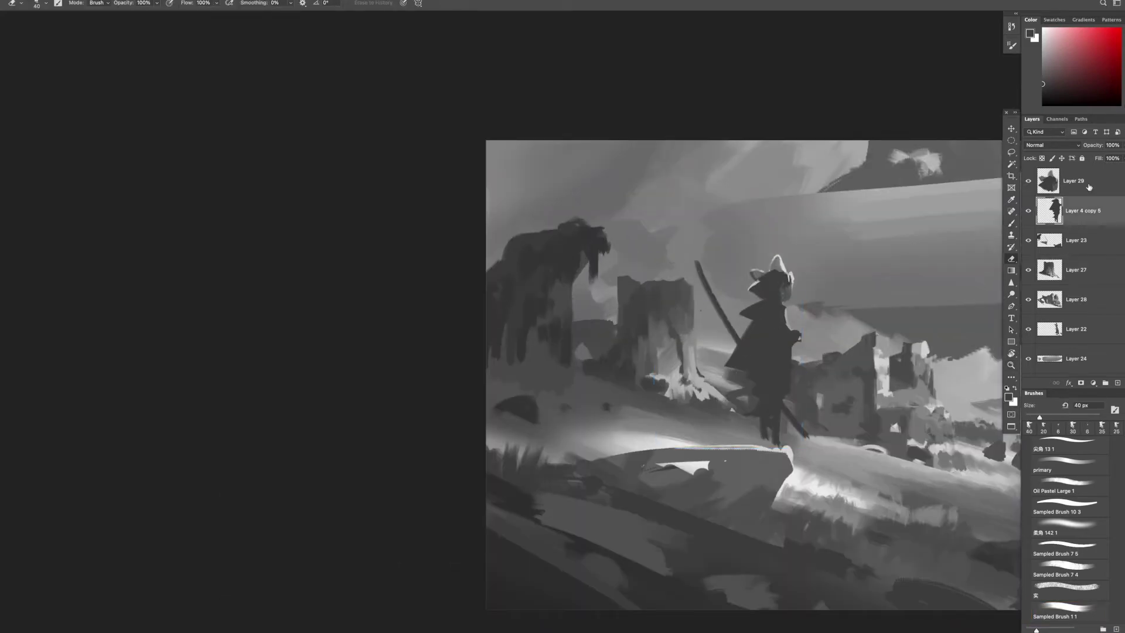
pyautogui.hotkey('alt', ']')
pyautogui.hotkey('ctrl', 'e')
pyautogui.hotkey('ctrl', 't')
pyautogui.moveTo(654, 349); pyautogui.dragTo(672, 351)
pyautogui.press('Return')
pyautogui.press('z')
pyautogui.keyDown('alt'); pyautogui.click(717, 390); pyautogui.keyUp('alt')
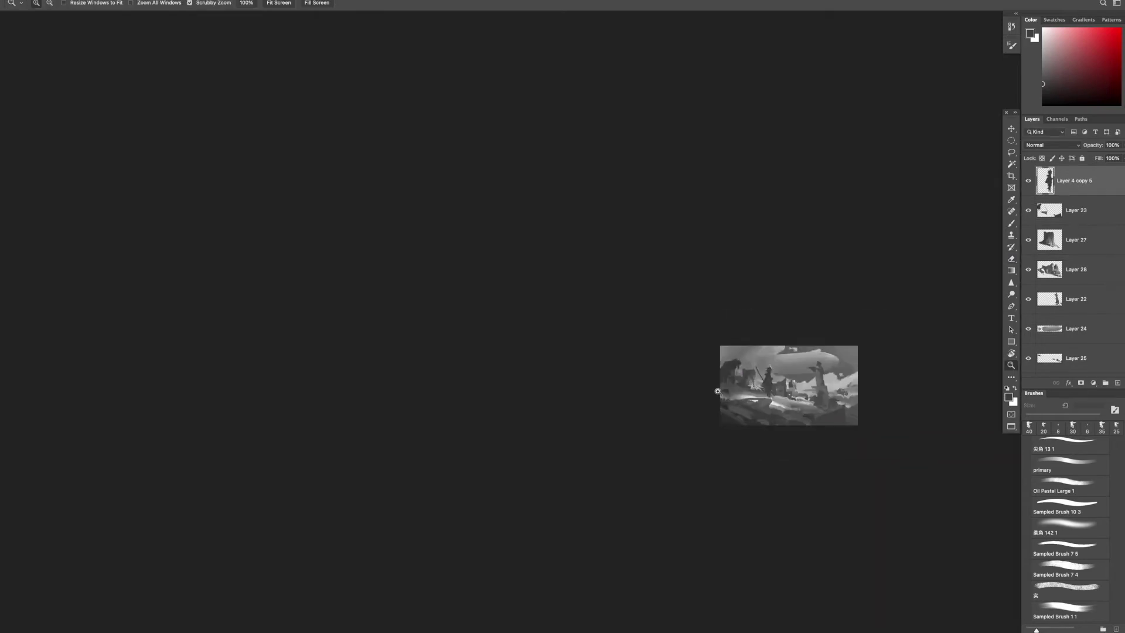
# - Trim and reshape the statue's outstretched arm on Layer 22
pyautogui.hotkey('ctrl', '+')
pyautogui.hotkey('ctrl', '+')
pyautogui.press('e')
pyautogui.hotkey('alt', '[')
pyautogui.hotkey('alt', '[')
pyautogui.hotkey('alt', '[')
pyautogui.hotkey('alt', '[')
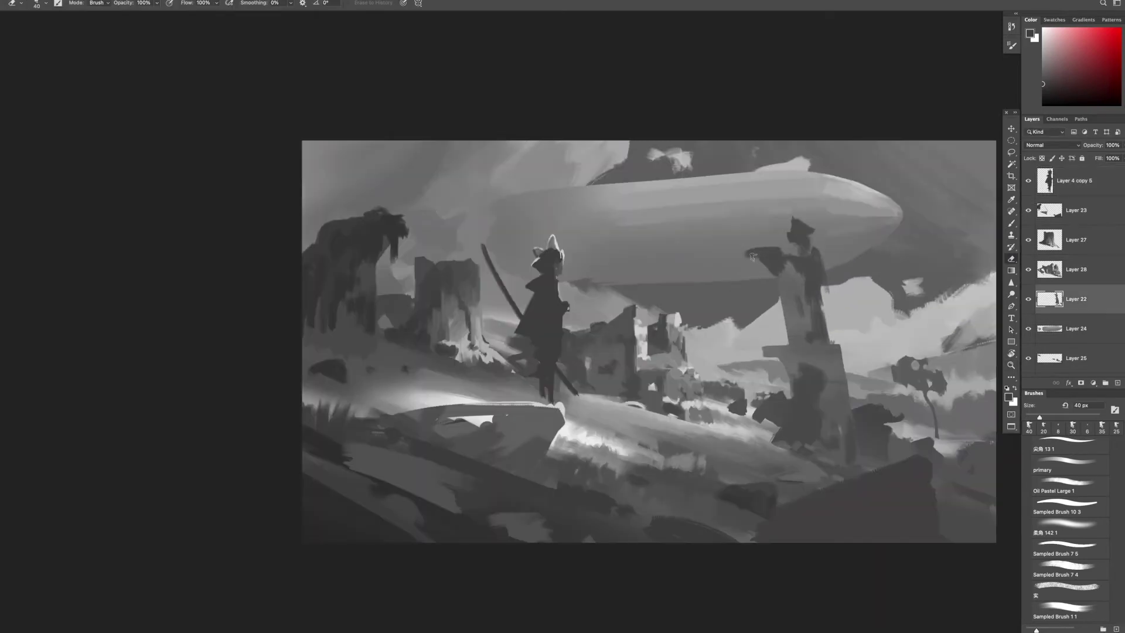
pyautogui.scroll(-2, 773, 349)
pyautogui.press('b')
# - On Layer 21, rework the dark cloud shapes beneath the airship with a 70 px brush and sampled greys
pyautogui.hotkey('alt', '[')
pyautogui.hotkey('alt', '[')
pyautogui.hotkey('alt', '[')
pyautogui.hotkey('alt', '[')
pyautogui.scroll(1, 385, 526)
pyautogui.moveTo(640, 421); pyautogui.dragTo(623, 478)
pyautogui.press(']')
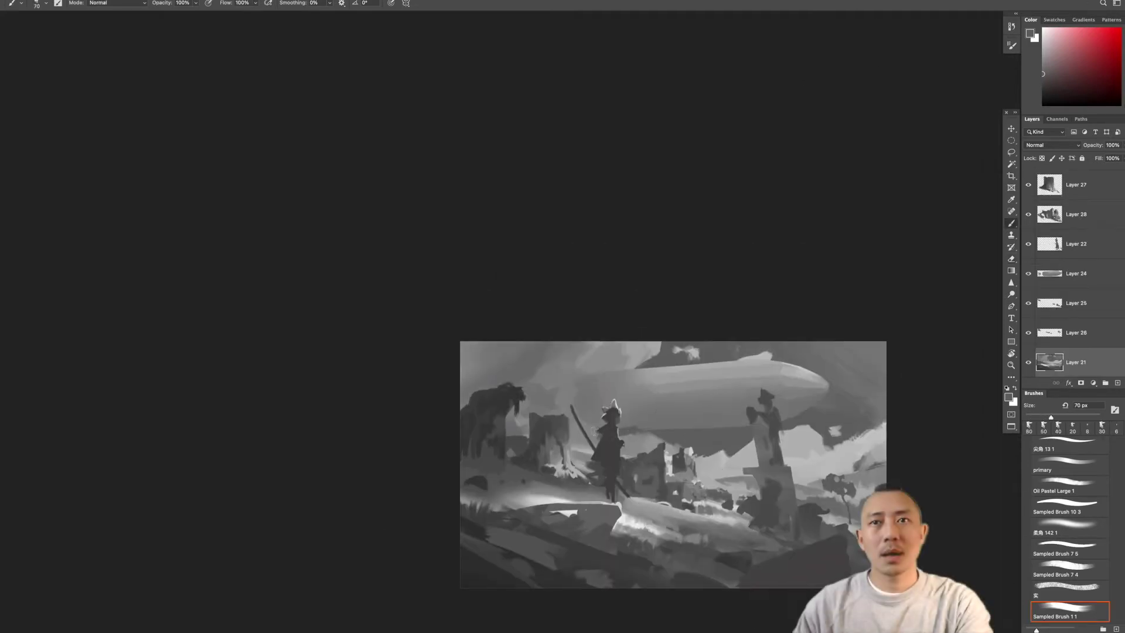
pyautogui.keyDown('alt'); pyautogui.click(681, 442); pyautogui.keyUp('alt')
pyautogui.moveTo(636, 448); pyautogui.dragTo(706, 440)
pyautogui.keyDown('alt'); pyautogui.click(739, 475); pyautogui.keyUp('alt')
pyautogui.keyDown('alt'); pyautogui.click(731, 475); pyautogui.keyUp('alt')
# - Refine the dark sky edge around the statue's body on Layer 21 with a 60 px brush
pyautogui.scroll(-2, 793, 514)
pyautogui.scroll(5, 761, 504)
pyautogui.keyDown('alt'); pyautogui.click(640, 494); pyautogui.keyUp('alt')
pyautogui.press('[')
pyautogui.press('[')
pyautogui.moveTo(697, 498); pyautogui.dragTo(776, 470)
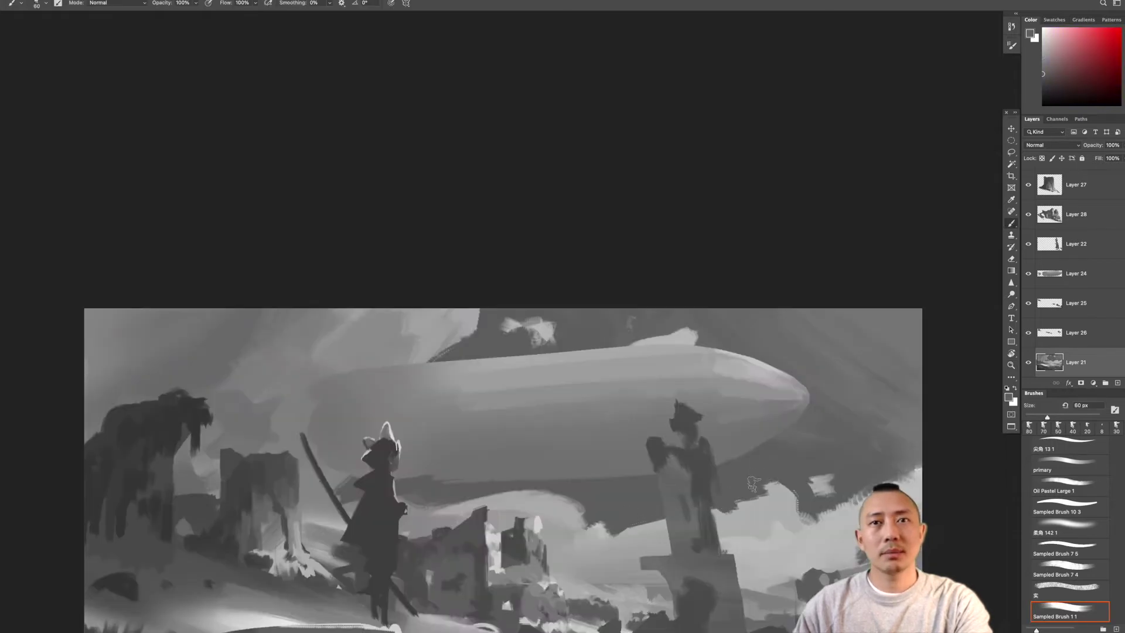
pyautogui.scroll(-4, 777, 470)
pyautogui.scroll(3, 784, 477)
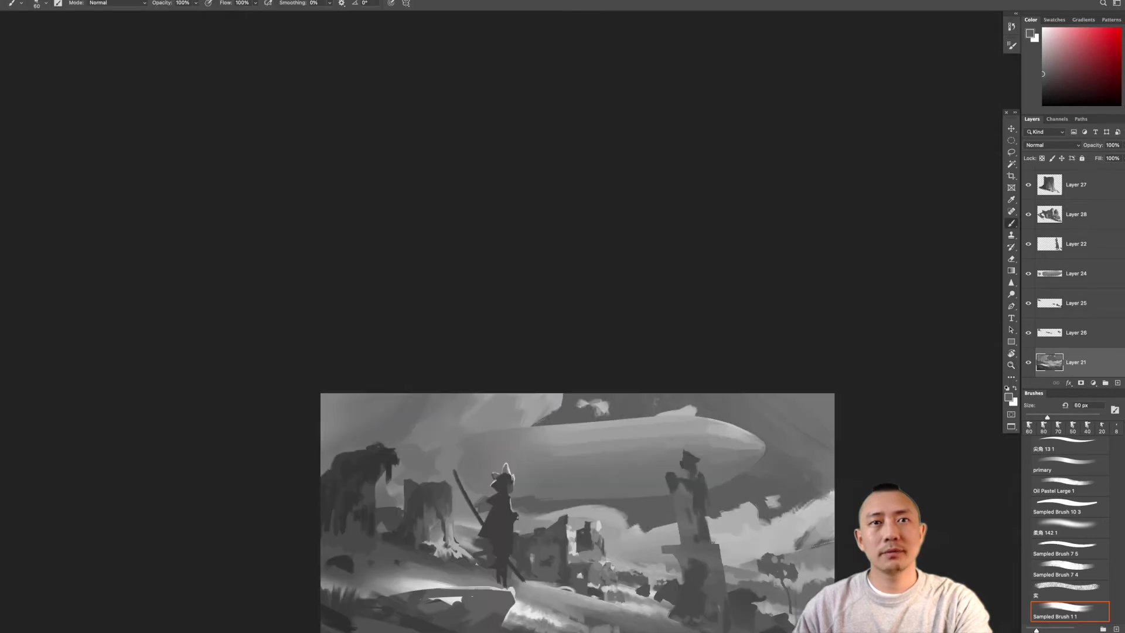
# - Paint lighter clouds between the airship's underside and the ruins on Layer 21 with an 80 px brush
pyautogui.press(']')
pyautogui.press(']')
pyautogui.keyDown('alt'); pyautogui.click(655, 510); pyautogui.keyUp('alt')
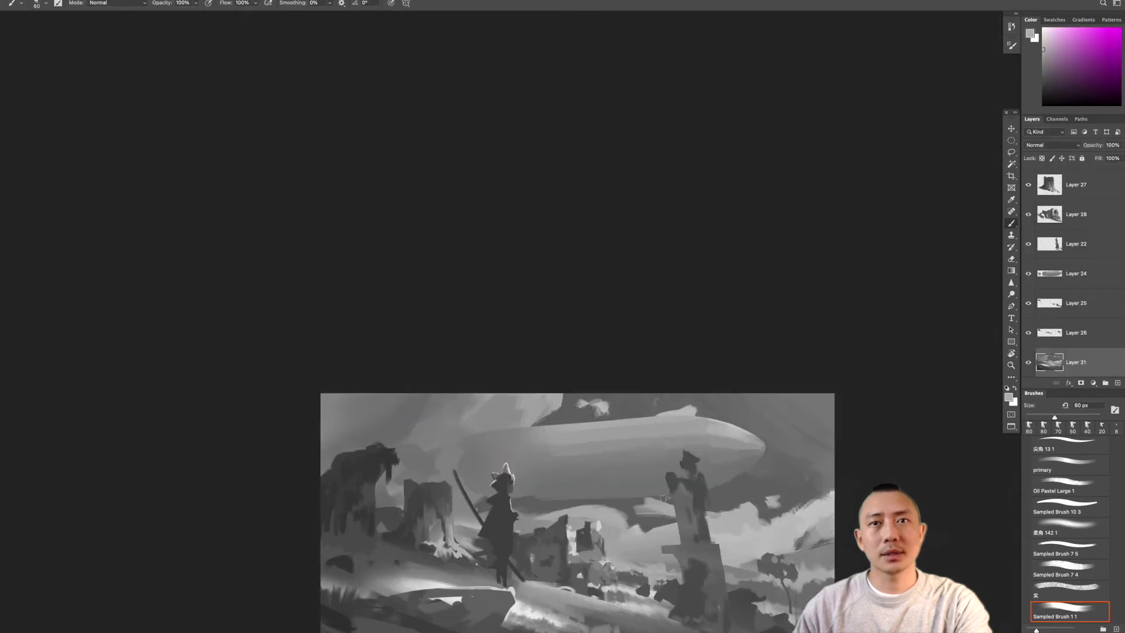
pyautogui.moveTo(726, 502); pyautogui.dragTo(633, 513)
pyautogui.scroll(-4, 754, 497)
pyautogui.scroll(4, 720, 434)
pyautogui.keyDown('alt'); pyautogui.click(720, 427); pyautogui.keyUp('alt')
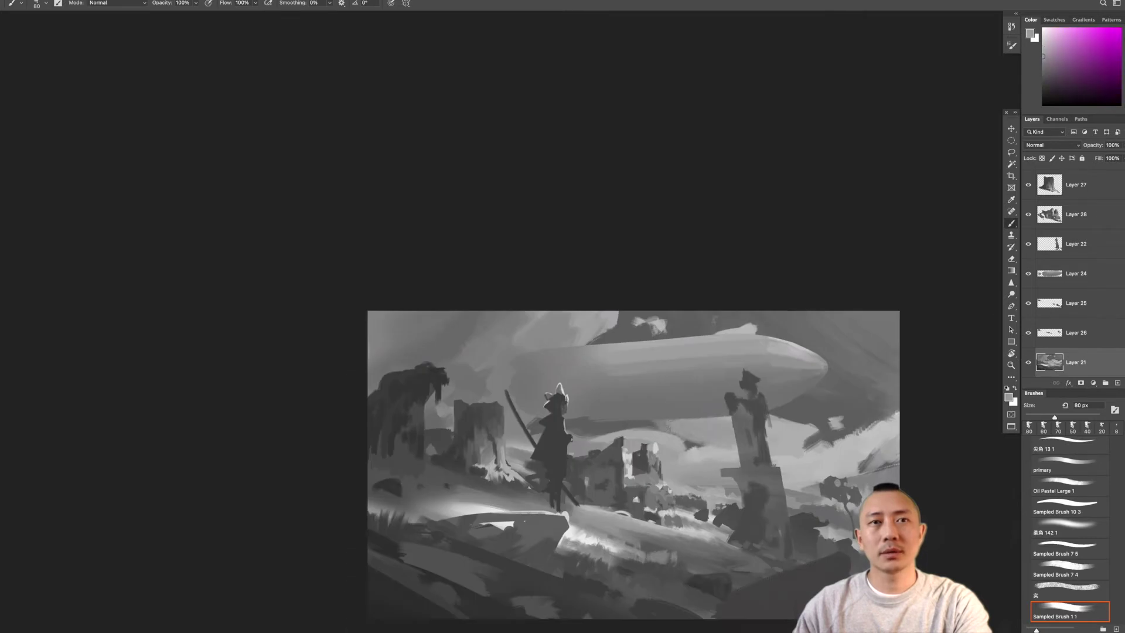
pyautogui.scroll(-4, 896, 429)
pyautogui.scroll(4, 896, 430)
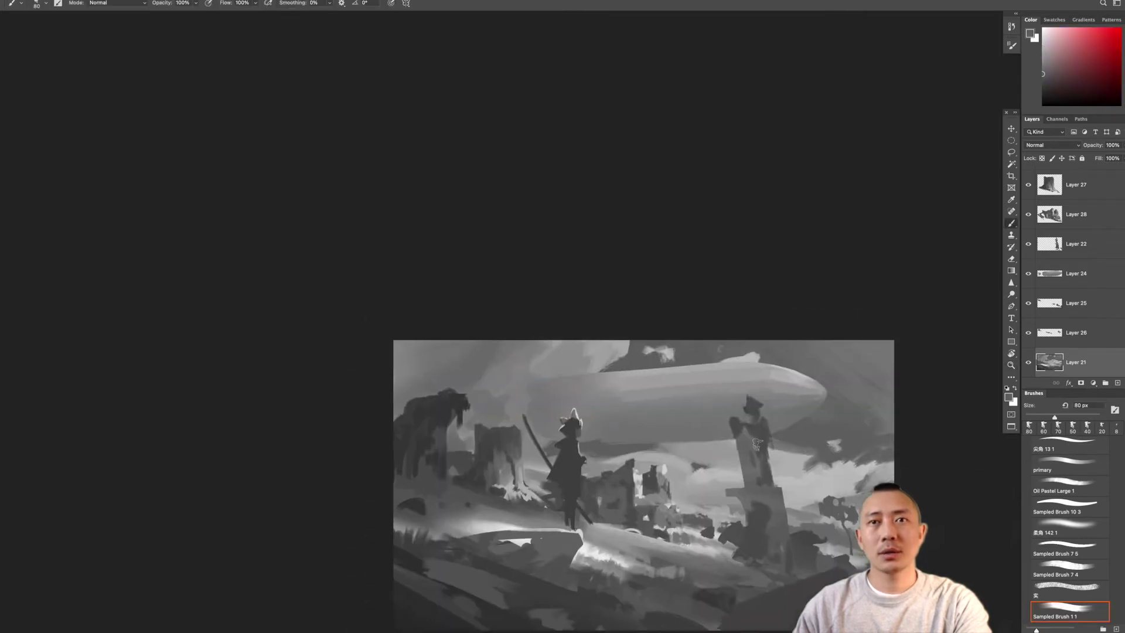
# - Examine the whole composition at thumbnail size to judge the sky values
pyautogui.press('z')
pyautogui.scroll(-4, 754, 470)
pyautogui.scroll(-2, 691, 457)
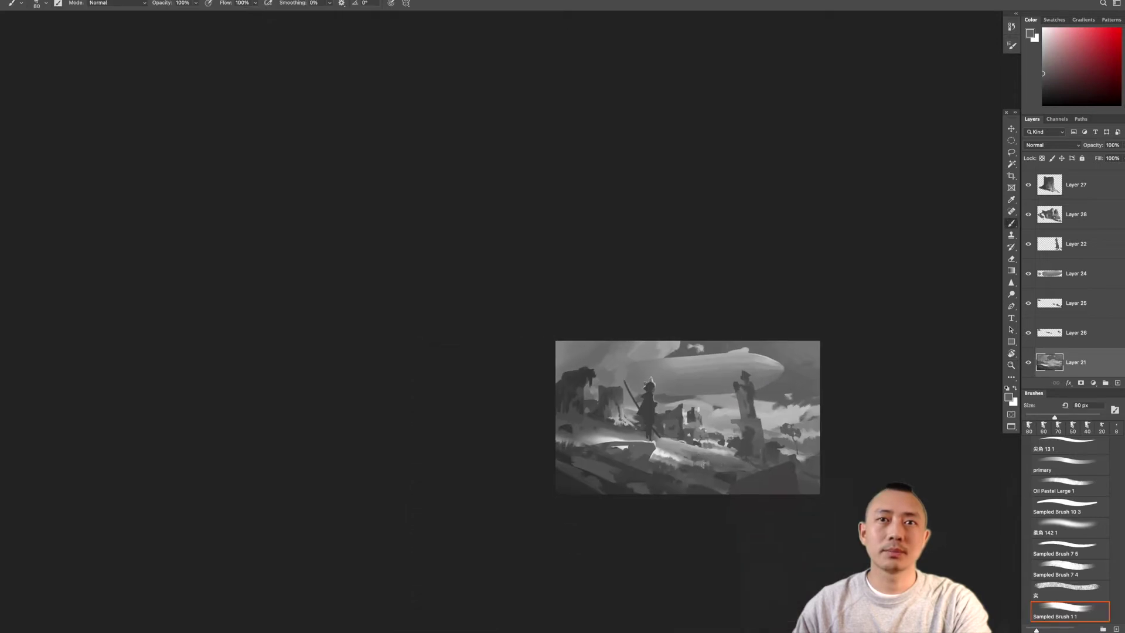
pyautogui.scroll(4, 695, 483)
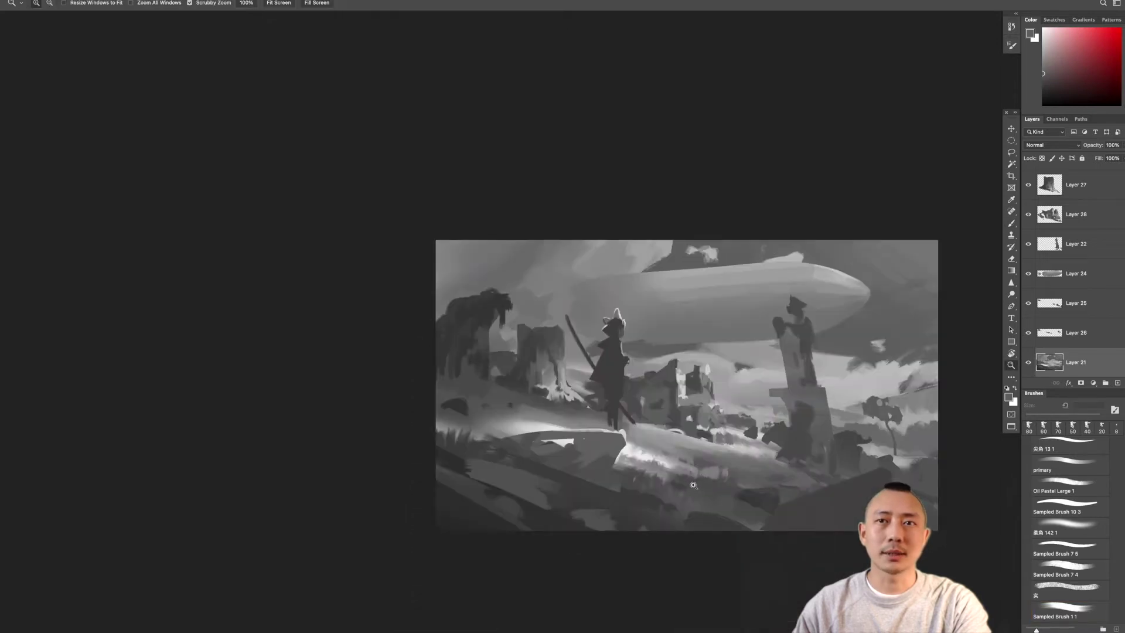
pyautogui.press('b')
pyautogui.hscroll(2, 931, 395)
pyautogui.scroll(3, 1102, 211)
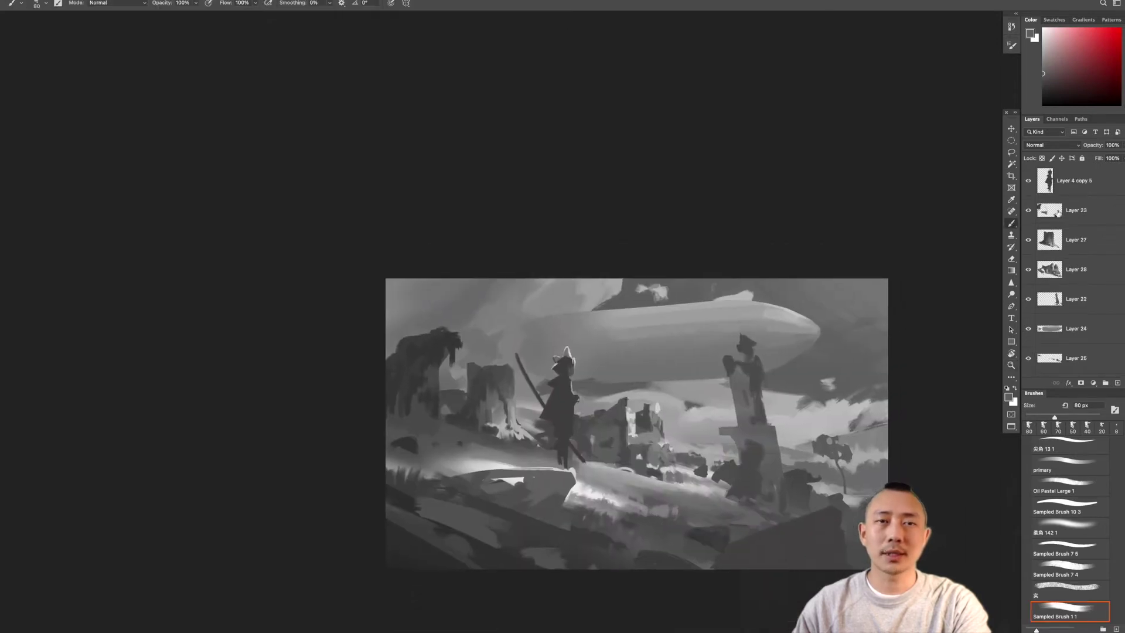
# - Cut the staff out of the figure on Layer 4 copy 5 onto its own layer
pyautogui.click(1072, 181)
pyautogui.scroll(2, 553, 436)
pyautogui.hotkey('ctrl', 't')
pyautogui.press('Return')
pyautogui.press('b')
pyautogui.moveTo(591, 387)
pyautogui.mouseDown()
pyautogui.moveTo(603, 417)
pyautogui.moveTo(594, 407)
pyautogui.moveTo(589, 443)
pyautogui.moveTo(600, 449)
pyautogui.moveTo(608, 413)
pyautogui.mouseUp()
pyautogui.press('v')
pyautogui.hotkey('ctrl', 'shift', 'j')
pyautogui.moveTo(541, 423)
pyautogui.mouseDown()
pyautogui.moveTo(519, 417)
pyautogui.moveTo(447, 274)
pyautogui.mouseUp()
# - Broaden the figure's cloak on Layer 4 copy 5 into a wide, flared cape
pyautogui.press('b')
pyautogui.hotkey('alt', ']')
pyautogui.keyDown('ctrl'); pyautogui.click(478, 264); pyautogui.keyUp('ctrl')
pyautogui.press('z')
pyautogui.keyDown('alt'); pyautogui.click(653, 414); pyautogui.keyUp('alt')
pyautogui.scroll(6, 653, 414)
pyautogui.press('b')
pyautogui.hotkey('alt', ']')
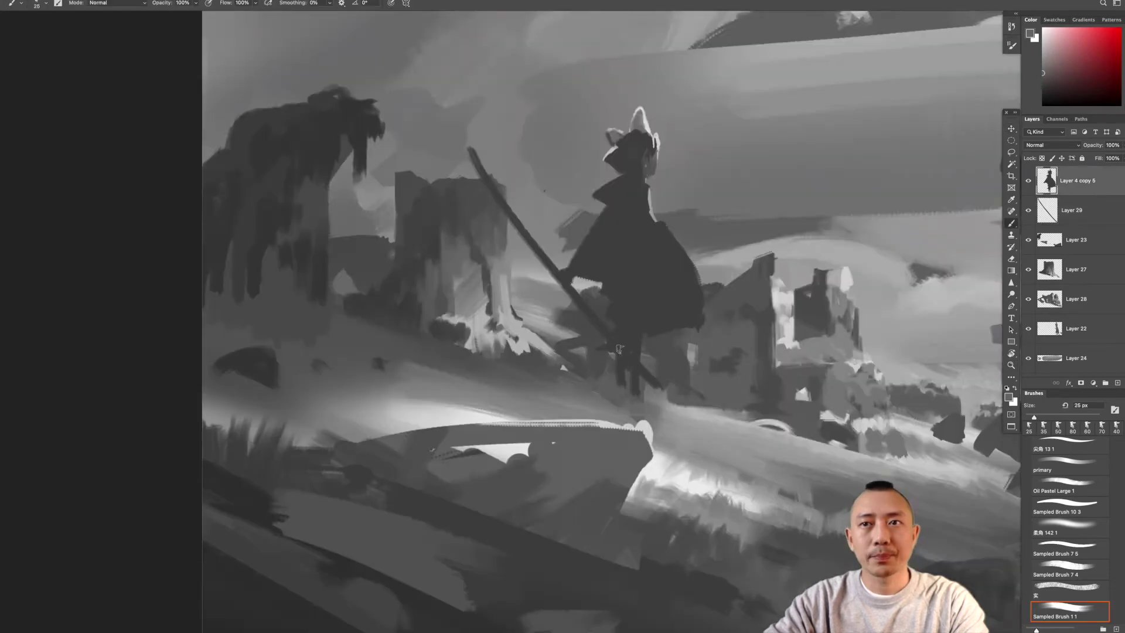
# - Reshape the cape's trailing edge into a straight diagonal and define the figure's legs and boots with a 20 px brush
pyautogui.press('v')
pyautogui.moveTo(611, 417); pyautogui.dragTo(594, 416)
pyautogui.press('b')
pyautogui.moveTo(661, 275)
pyautogui.mouseDown()
pyautogui.moveTo(661, 354)
pyautogui.moveTo(712, 402)
pyautogui.mouseUp()
pyautogui.moveTo(668, 334); pyautogui.dragTo(721, 413)
pyautogui.press('[')
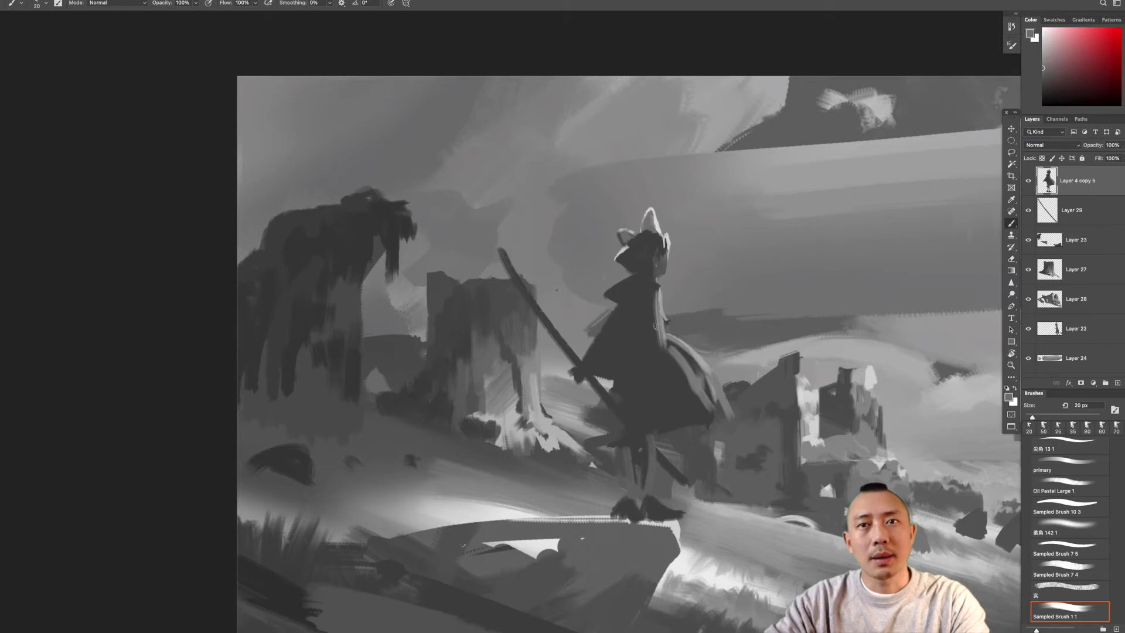
pyautogui.press('z')
pyautogui.moveTo(687, 406)
pyautogui.mouseDown()
pyautogui.moveTo(602, 496)
pyautogui.moveTo(574, 498)
pyautogui.moveTo(703, 497)
pyautogui.mouseUp()
pyautogui.press('b')
pyautogui.scroll(1, 642, 474)
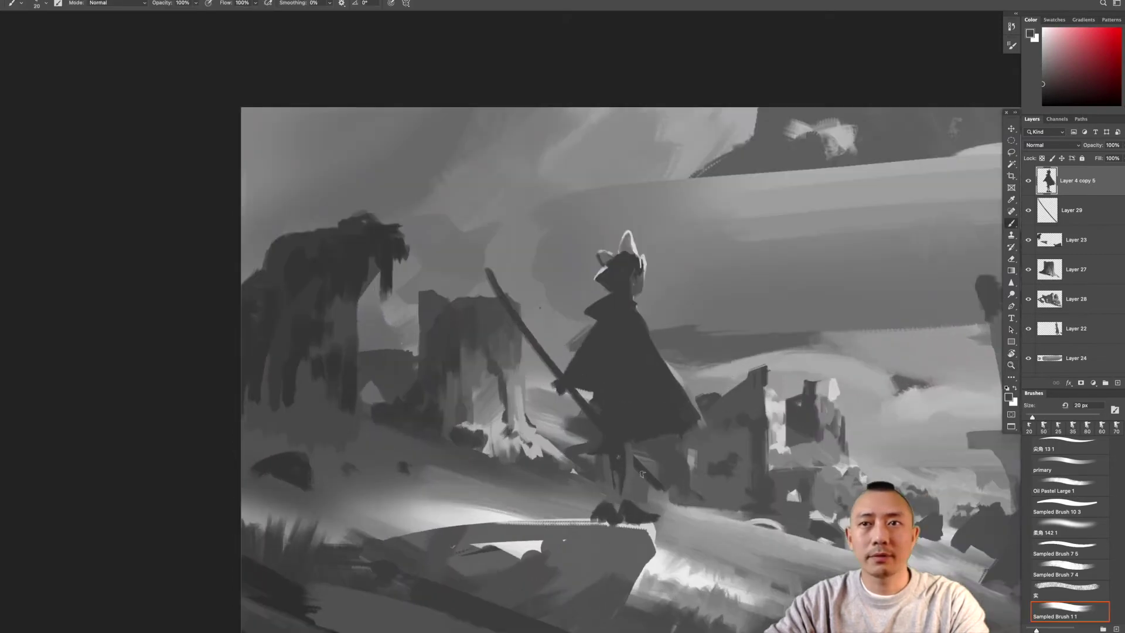
# - Repaint the slope around the figure's feet on Layer 21 with sampled light greys and a 30 px brush
pyautogui.keyDown('ctrl'); pyautogui.click(667, 519); pyautogui.keyUp('ctrl')
pyautogui.keyDown('alt'); pyautogui.click(673, 515); pyautogui.keyUp('alt')
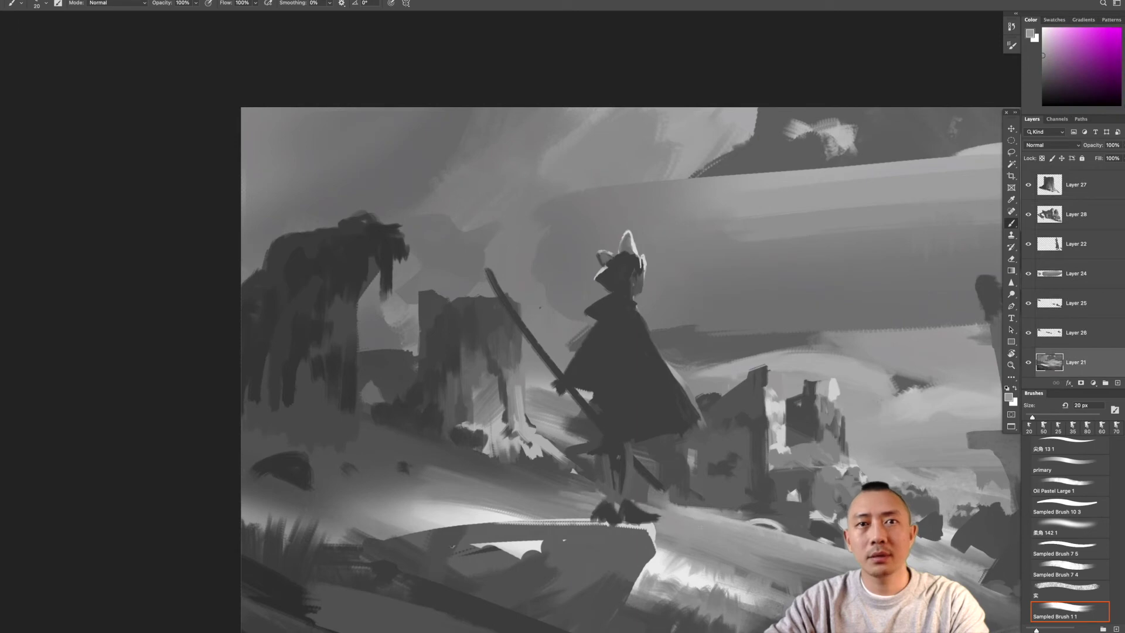
pyautogui.press('e')
pyautogui.keyDown('ctrl'); pyautogui.click(681, 518); pyautogui.keyUp('ctrl')
pyautogui.press('b')
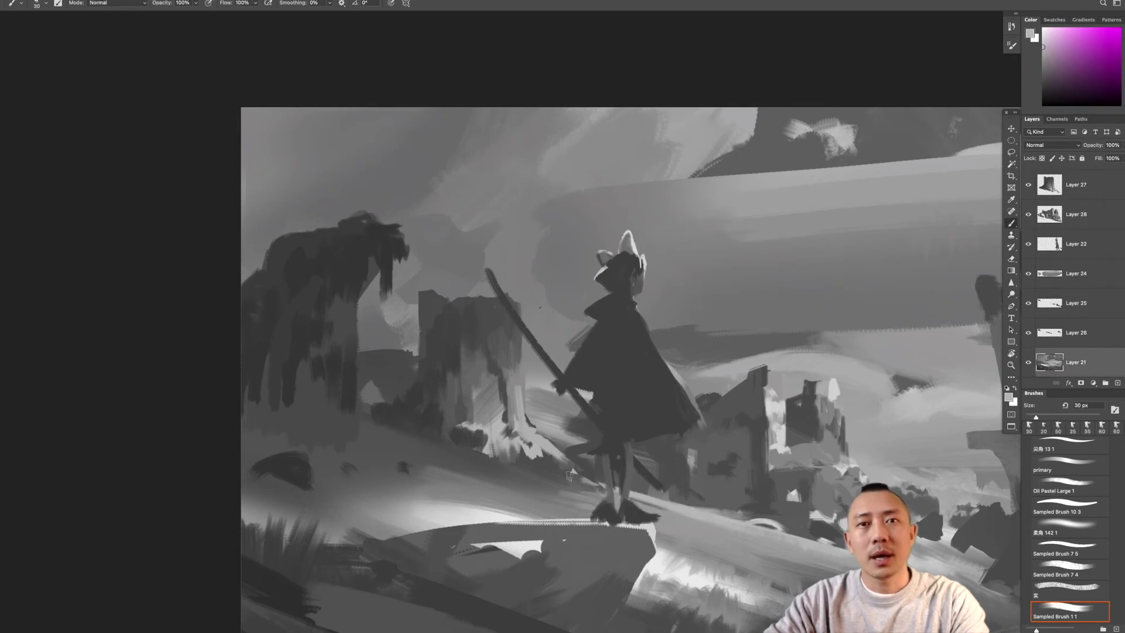
pyautogui.keyDown('alt'); pyautogui.click(684, 509); pyautogui.keyUp('alt')
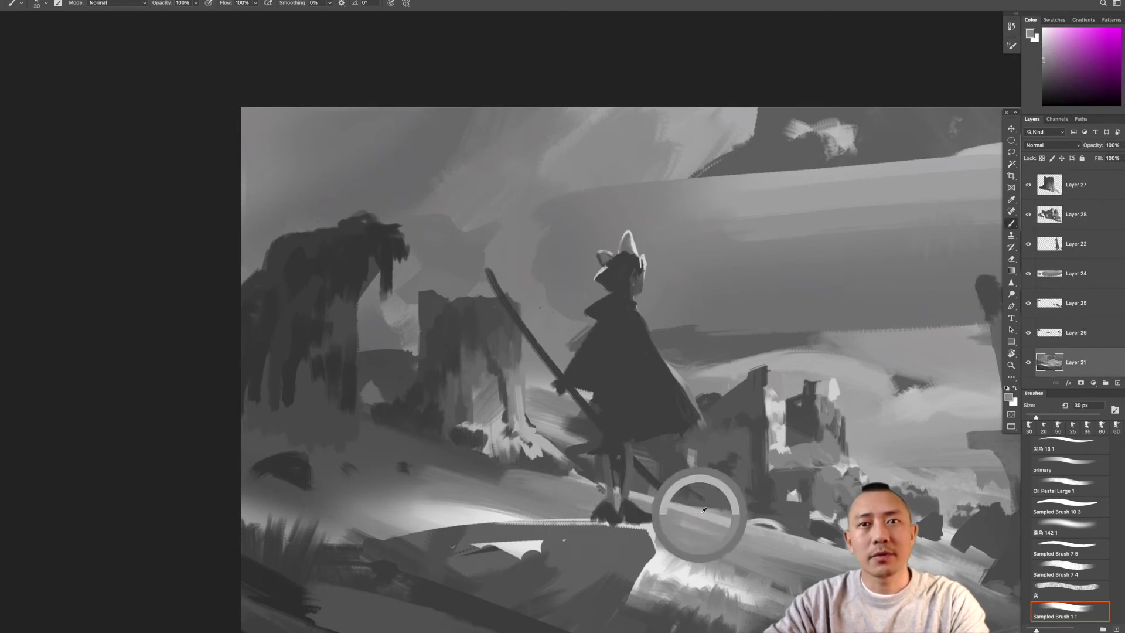
# - Paint soft bands of low cloud and horizon between the ruins and the statue on Layer 21
pyautogui.press('z')
pyautogui.scroll(-6, 691, 538)
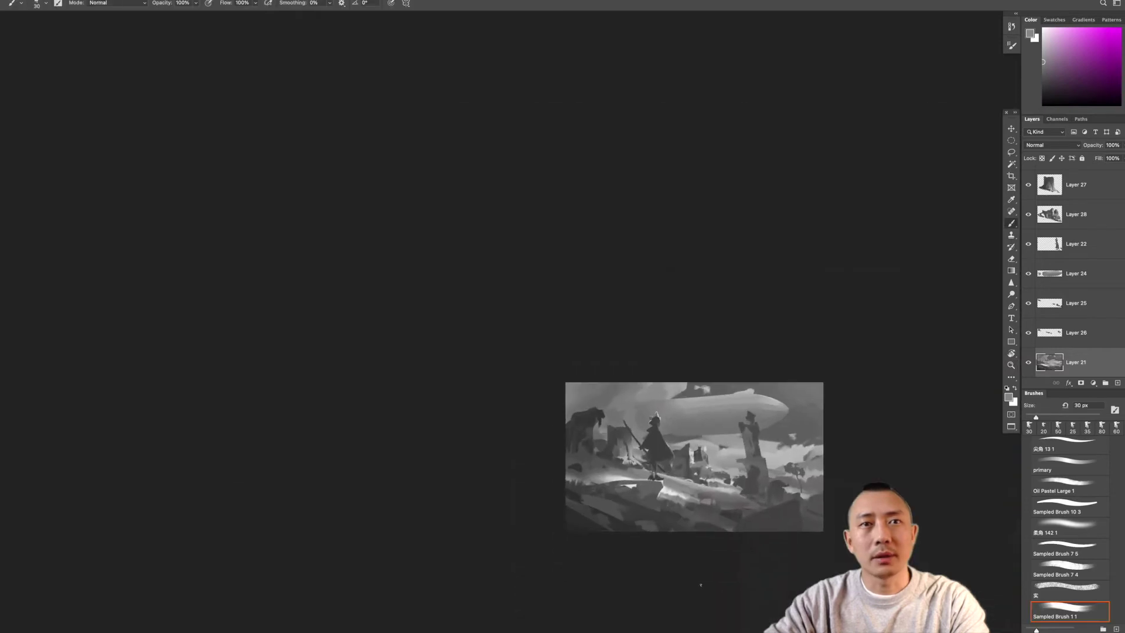
pyautogui.scroll(6, 755, 463)
pyautogui.press('b')
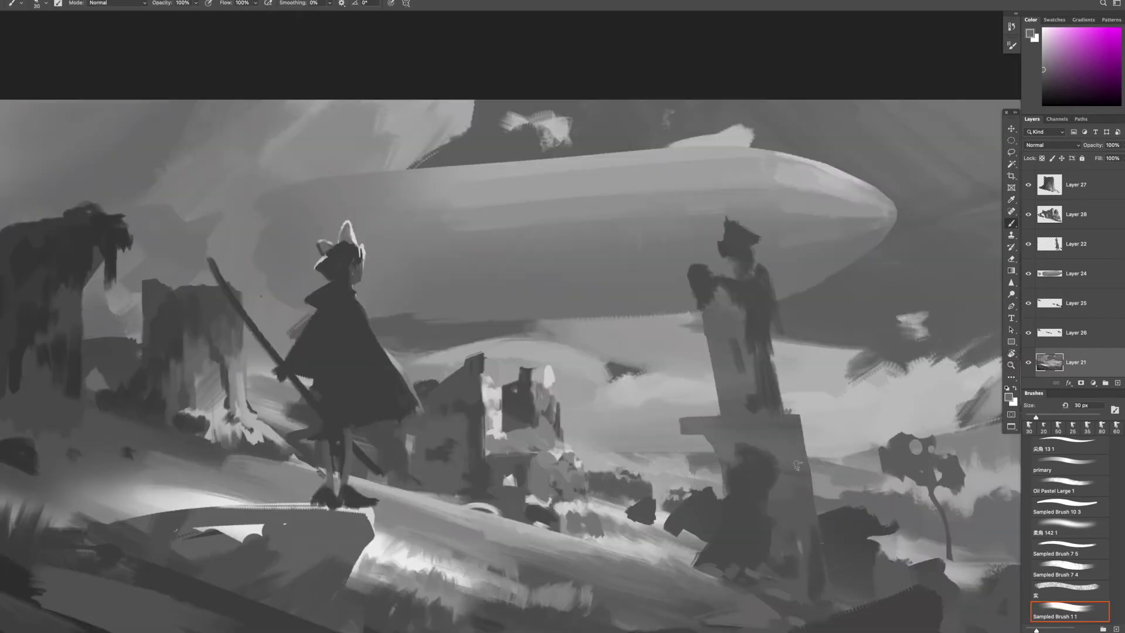
pyautogui.keyDown('alt'); pyautogui.click(703, 462); pyautogui.keyUp('alt')
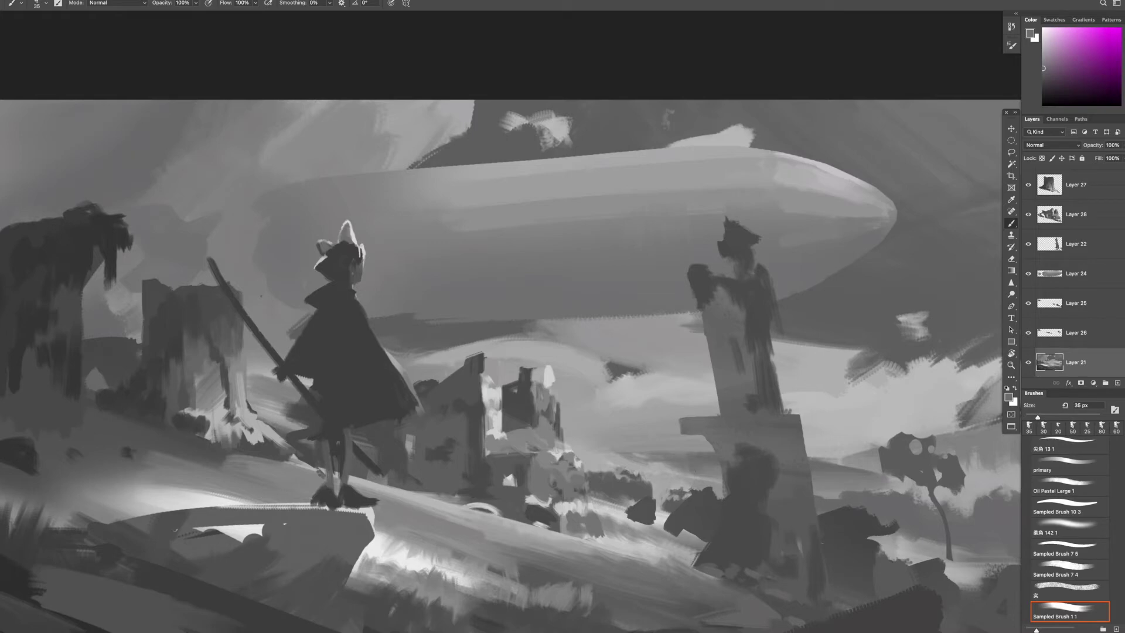
pyautogui.moveTo(703, 462); pyautogui.dragTo(628, 446)
pyautogui.moveTo(703, 441); pyautogui.dragTo(612, 435)
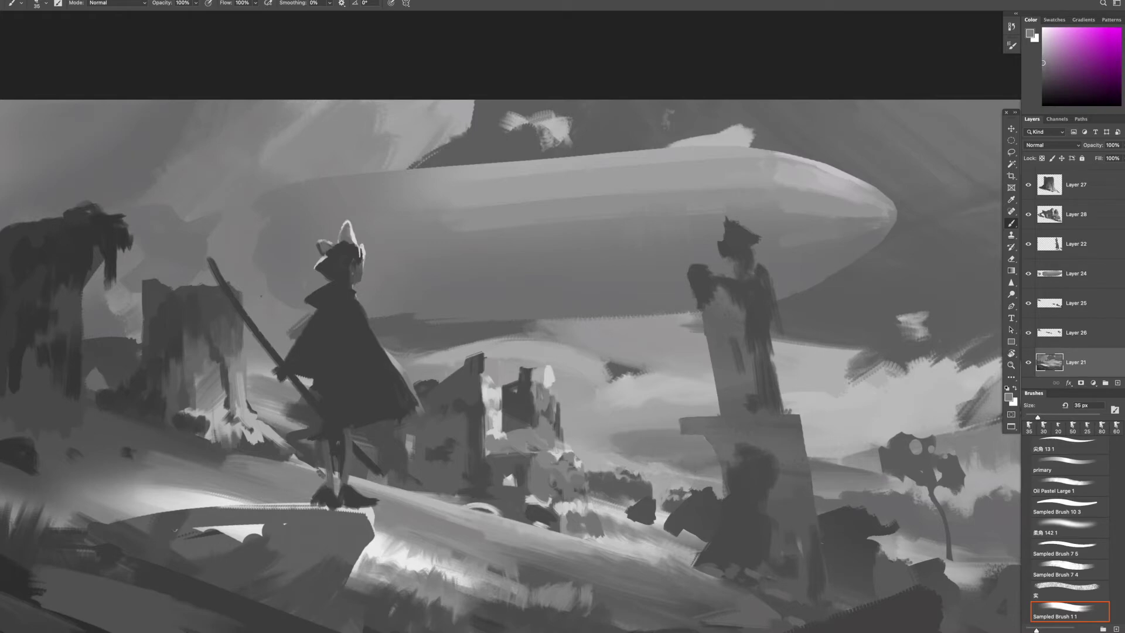
pyautogui.moveTo(727, 465)
pyautogui.mouseDown()
pyautogui.moveTo(674, 468)
pyautogui.moveTo(607, 419)
pyautogui.mouseUp()
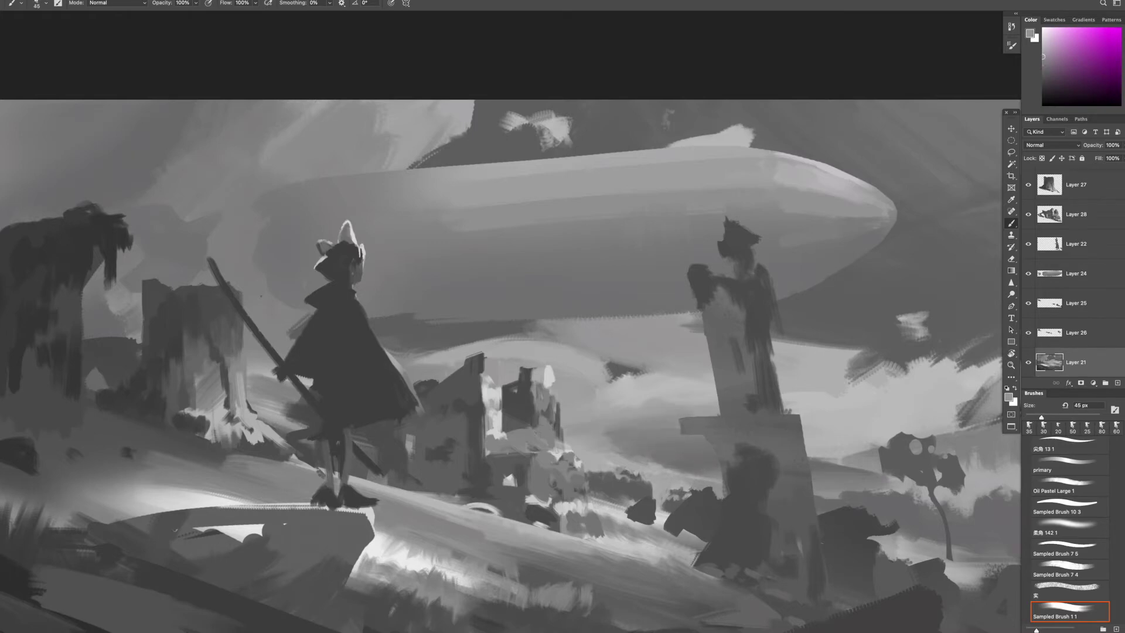
pyautogui.press('z')
pyautogui.scroll(-6, 527, 498)
pyautogui.scroll(6, 613, 456)
pyautogui.press('b')
pyautogui.moveTo(696, 422); pyautogui.dragTo(612, 413)
# - Try shifting the airship on Layer 24 slightly
pyautogui.press('z')
pyautogui.scroll(-6, 665, 420)
pyautogui.scroll(6, 665, 419)
pyautogui.scroll(-5, 664, 419)
pyautogui.scroll(8, 722, 430)
pyautogui.press('b')
pyautogui.press('v')
pyautogui.click(754, 322)
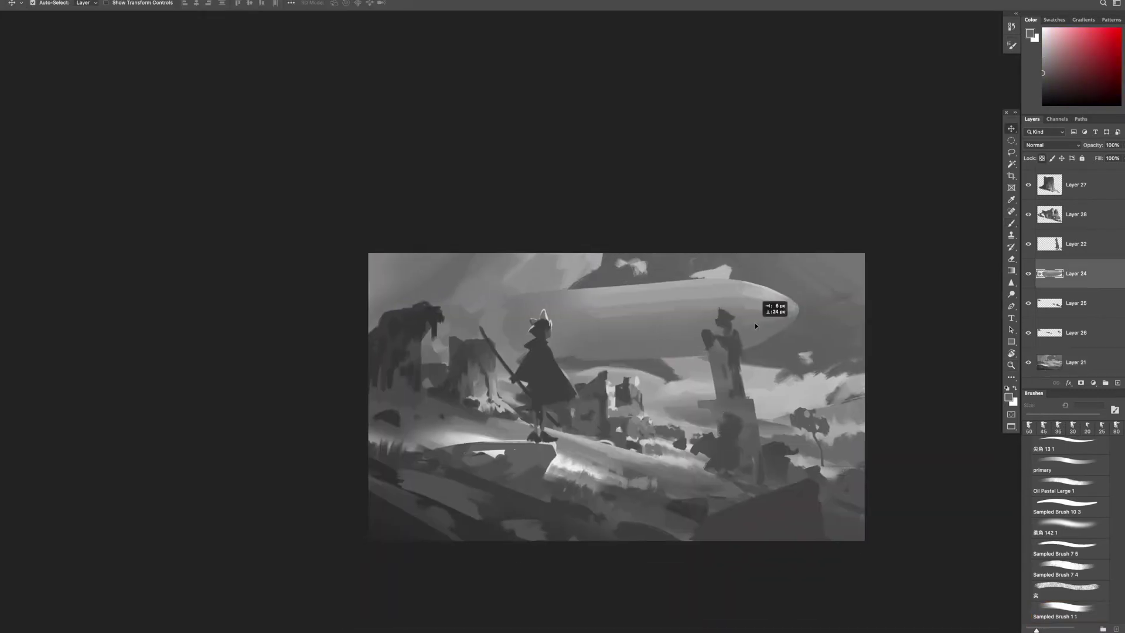
pyautogui.scroll(3, 751, 328)
pyautogui.hotkey('ctrl', 'z')
# - Build up the far ruin's top on Layer 23 into a taller, blockier tower with a 50 px brush
pyautogui.press('b')
pyautogui.moveTo(509, 371)
pyautogui.mouseDown()
pyautogui.moveTo(530, 351)
pyautogui.moveTo(528, 367)
pyautogui.mouseUp()
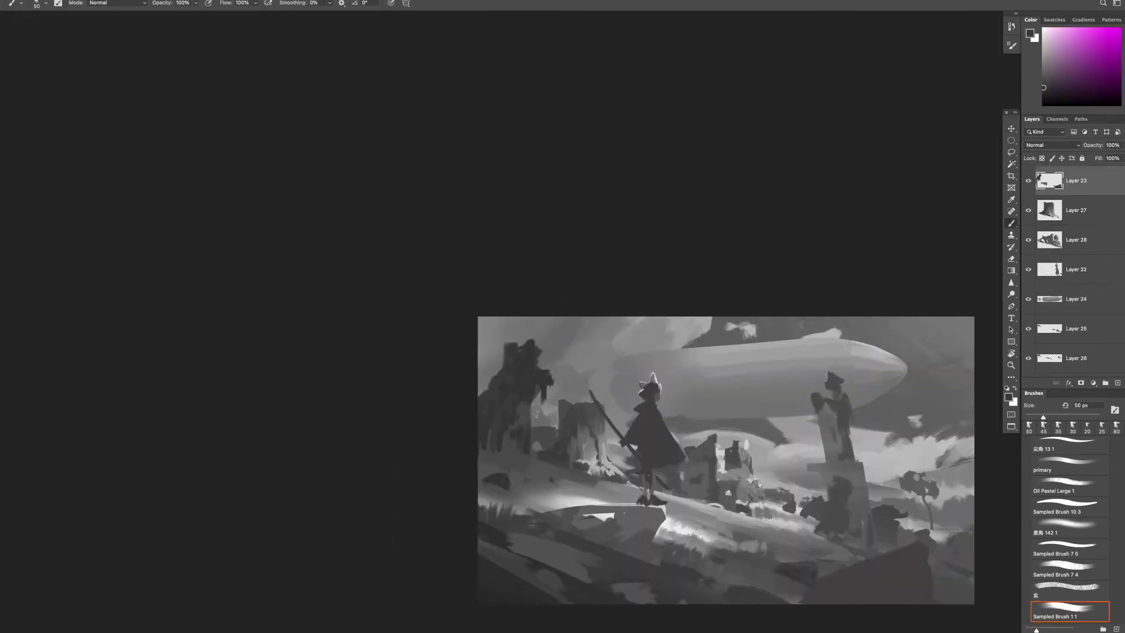
pyautogui.press('z')
pyautogui.scroll(-5, 509, 481)
pyautogui.moveTo(509, 482); pyautogui.dragTo(603, 495)
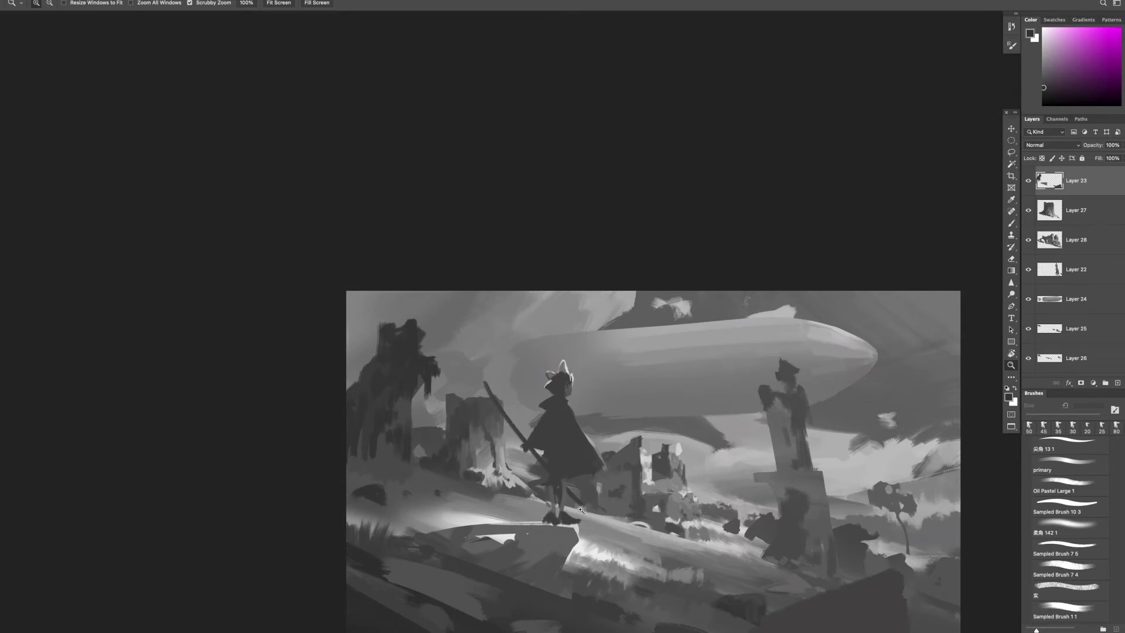
pyautogui.moveTo(810, 407); pyautogui.dragTo(762, 407)
pyautogui.press('b')
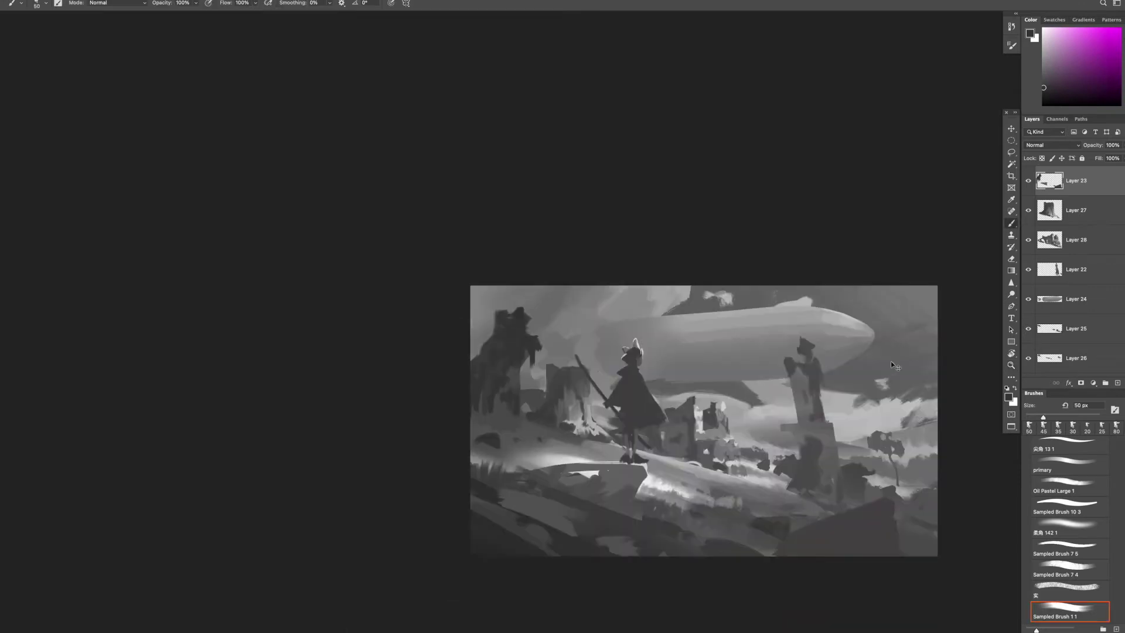
# - Create a new layer above Layer 21 and lay light haze over the upper sky with the soft 柔角 142 1 brush
pyautogui.hotkey('ctrl', 'shift', 'alt', 'n')
pyautogui.click(1069, 527)
pyautogui.press(']')
pyautogui.press(']')
pyautogui.press(']')
pyautogui.press(']')
pyautogui.press(']')
pyautogui.press(']')
pyautogui.press(']')
pyautogui.press(']')
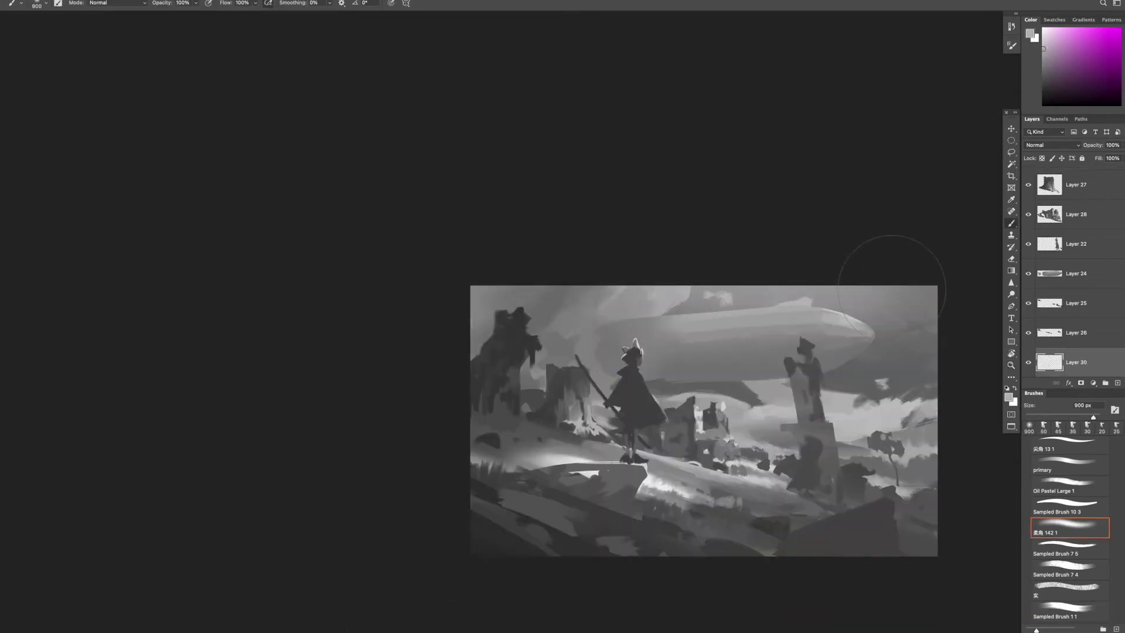
pyautogui.press(']')
pyautogui.press(']')
pyautogui.press(']')
pyautogui.moveTo(866, 288)
pyautogui.mouseDown()
pyautogui.moveTo(937, 397)
pyautogui.moveTo(822, 293)
pyautogui.mouseUp()
# - Spread the haze on Layer 30 across the sky behind the airship with a soft brush of about 1800 px
pyautogui.press(']')
pyautogui.press(']')
pyautogui.press(']')
pyautogui.press(']')
pyautogui.press(']')
pyautogui.press(']')
pyautogui.moveTo(753, 252); pyautogui.dragTo(824, 322)
pyautogui.press('[')
pyautogui.press('[')
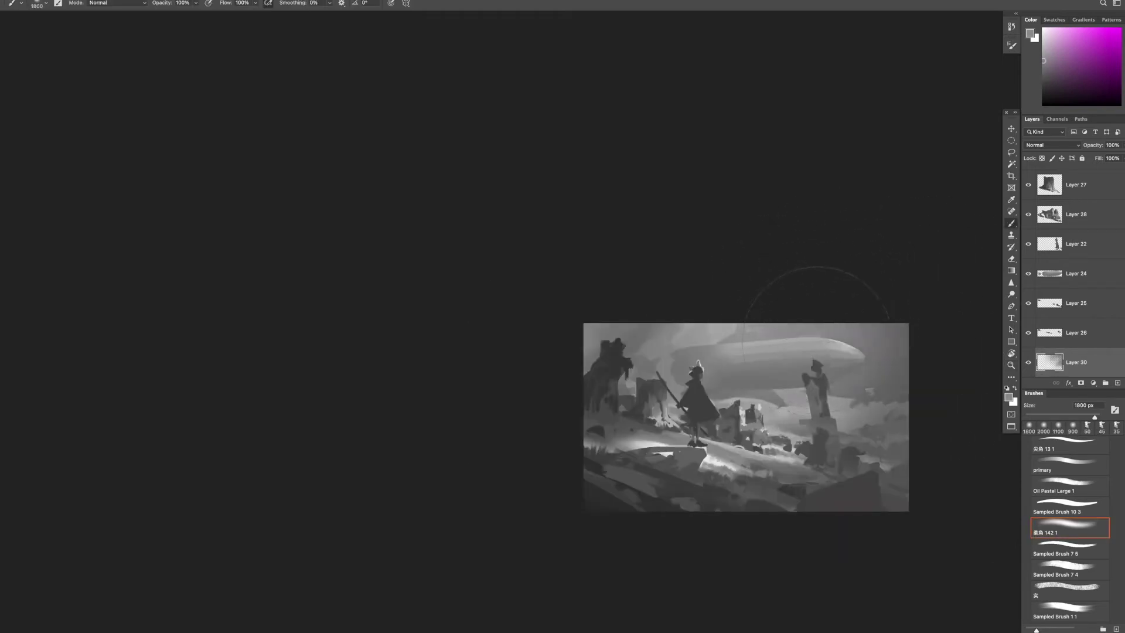
pyautogui.moveTo(826, 317)
pyautogui.mouseDown()
pyautogui.moveTo(859, 414)
pyautogui.moveTo(730, 330)
pyautogui.mouseUp()
# - Compare the painting with and without the haze on Layer 30, and leave that layer hidden
pyautogui.scroll(-4, 841, 386)
pyautogui.scroll(4, 836, 385)
pyautogui.scroll(-2, 838, 384)
pyautogui.scroll(-2, 871, 388)
pyautogui.scroll(3, 871, 389)
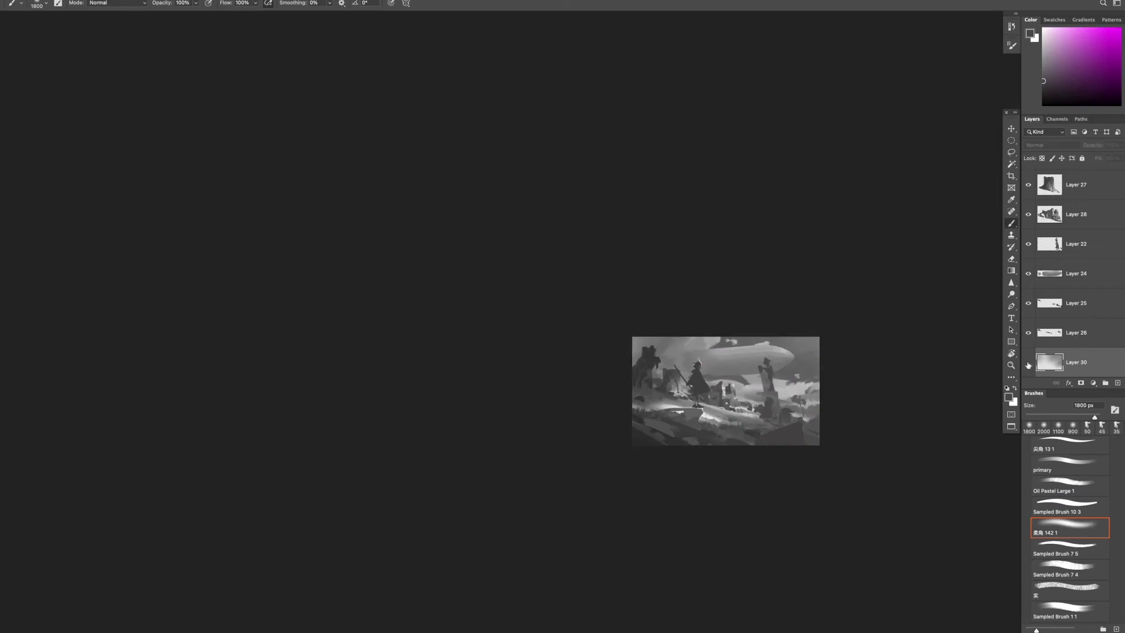
pyautogui.click(1028, 363)
pyautogui.click(1028, 363)
pyautogui.click(1028, 364)
pyautogui.click(1028, 363)
pyautogui.click(1028, 363)
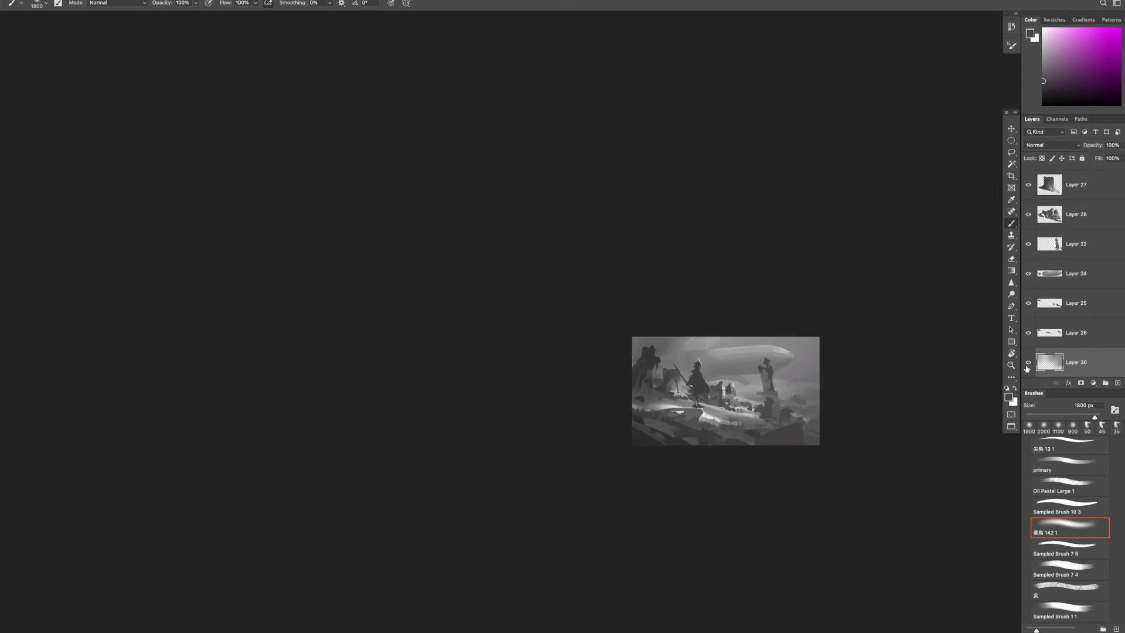
pyautogui.click(1028, 364)
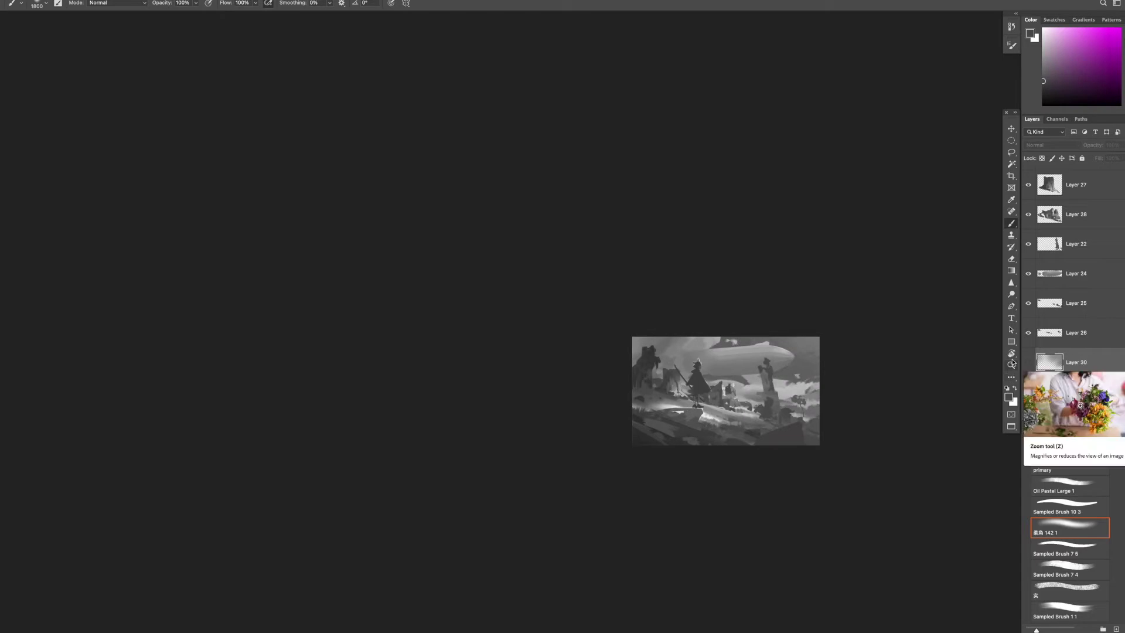
# - Create a new layer above Layer 4 copy 5 and set its blend mode to Overlay
pyautogui.scroll(3, 777, 410)
pyautogui.moveTo(713, 188); pyautogui.dragTo(701, 246)
pyautogui.scroll(-3, 702, 246)
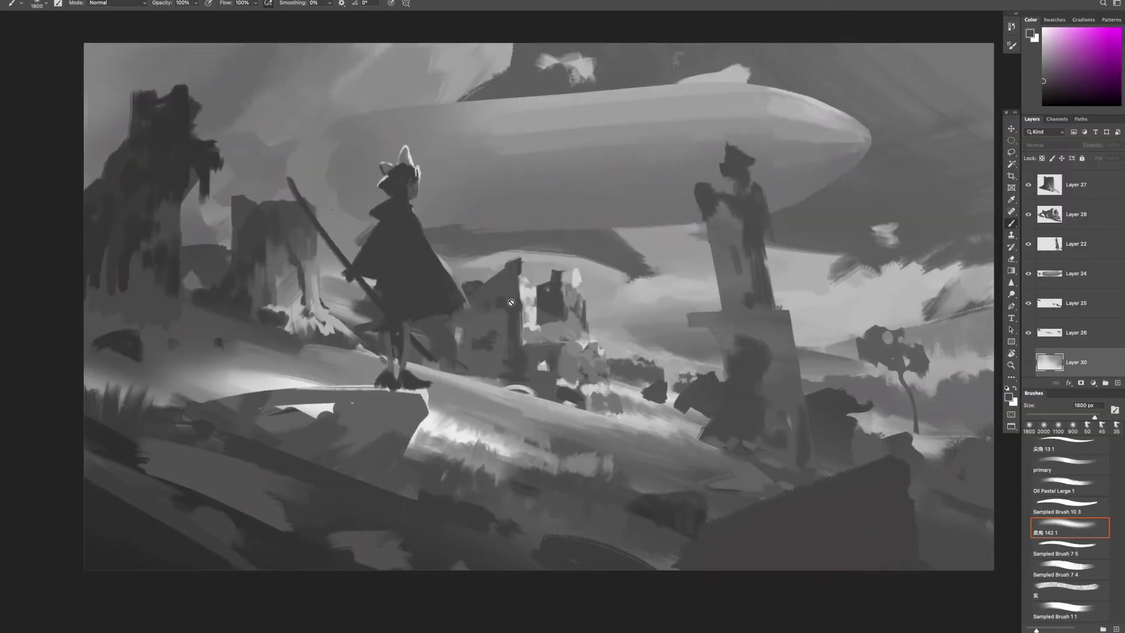
pyautogui.scroll(3, 1071, 264)
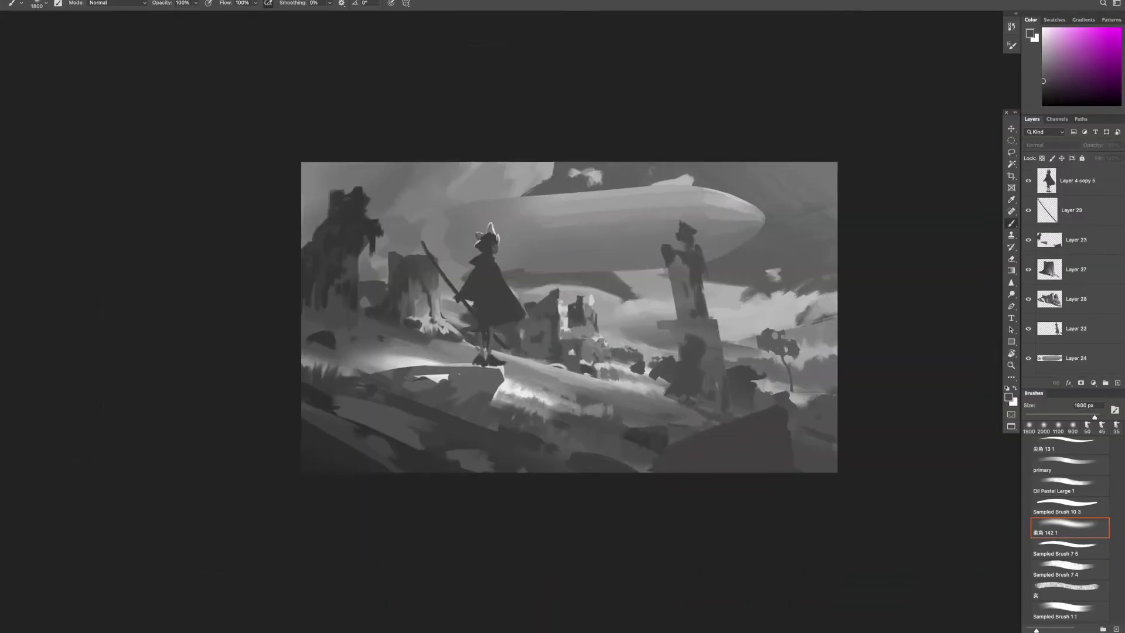
pyautogui.scroll(-3, 1072, 263)
pyautogui.hotkey('ctrl', 'shift', 'alt', 'n')
pyautogui.click(1051, 144)
pyautogui.click(1049, 270)
# - Tint the foreground slope and ground dark yellow on Layer 31 with the soft brush at 600 px
pyautogui.press('[')
pyautogui.press('[')
pyautogui.press('[')
pyautogui.press('[')
pyautogui.press('[')
pyautogui.press('[')
pyautogui.press('[')
pyautogui.press('[')
pyautogui.press('[')
pyautogui.press('[')
pyautogui.press('[')
pyautogui.press('[')
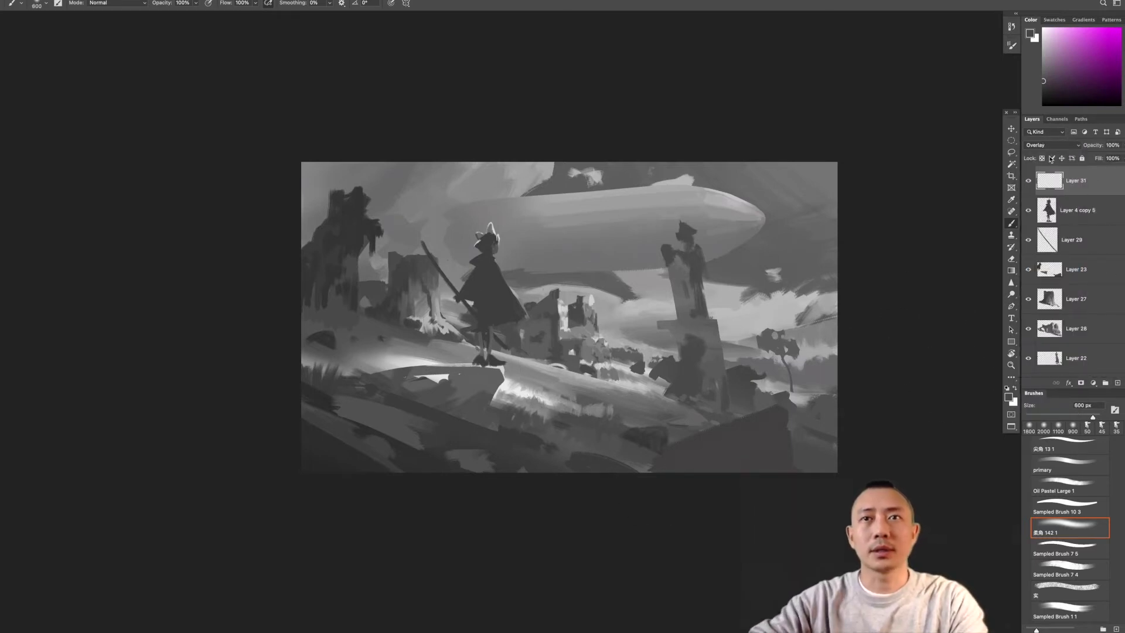
pyautogui.moveTo(319, 398)
pyautogui.mouseDown()
pyautogui.moveTo(276, 377)
pyautogui.moveTo(732, 445)
pyautogui.moveTo(492, 378)
pyautogui.mouseUp()
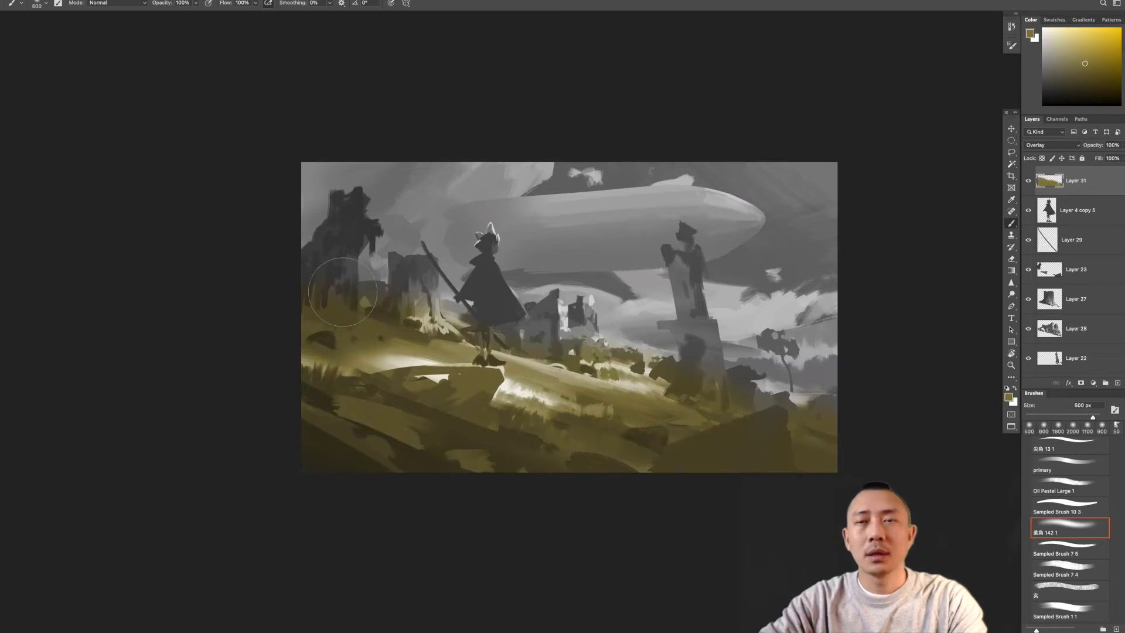
# - Hide the Overlay tint on Layer 31 and make Layer 23 active for further grayscale painting
pyautogui.hotkey('ctrl', '0')
pyautogui.press('e')
pyautogui.hotkey('ctrl', ',')
pyautogui.hotkey('alt', '[')
pyautogui.hotkey('alt', '[')
pyautogui.hotkey('alt', '[')
pyautogui.hotkey('alt', '[')
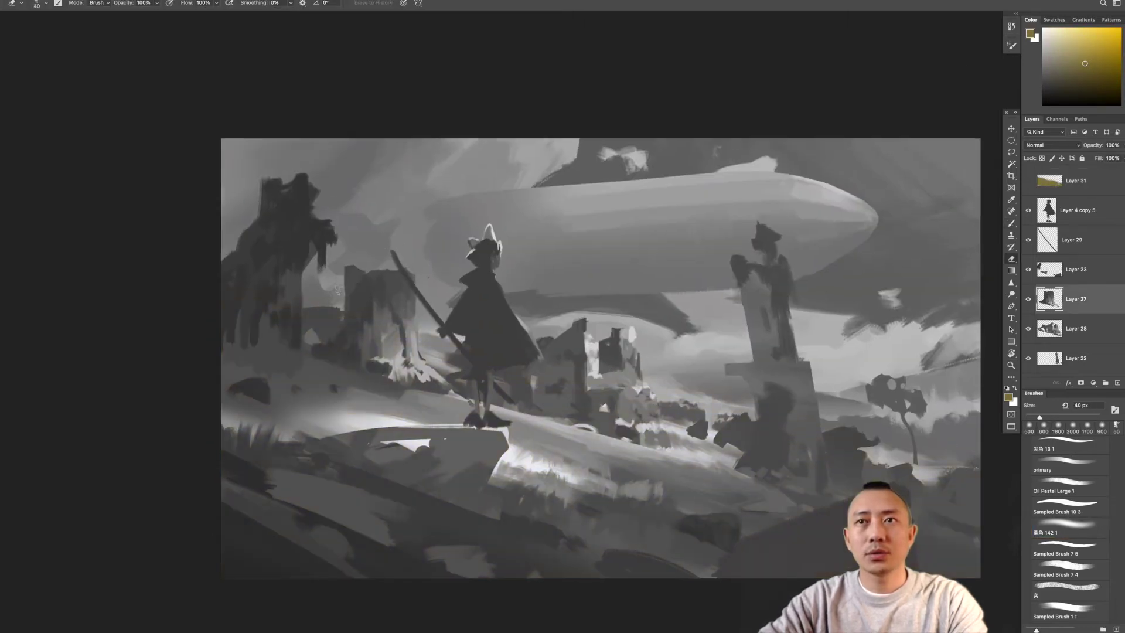
pyautogui.hotkey('alt', ']')
# - Paint dark strokes on the tall ruin's edge and the statue's outstretched arm on Layer 23 with Sampled Brush 1 1 at 40 px
pyautogui.press('b')
pyautogui.press('.')
pyautogui.press('.')
pyautogui.press('.')
pyautogui.press('.')
pyautogui.press('.')
pyautogui.moveTo(237, 251); pyautogui.dragTo(263, 205)
pyautogui.keyDown('alt'); pyautogui.click(761, 275); pyautogui.keyUp('alt')
pyautogui.press('[')
pyautogui.moveTo(717, 257)
pyautogui.mouseDown()
pyautogui.moveTo(742, 291)
pyautogui.moveTo(755, 256)
pyautogui.mouseUp()
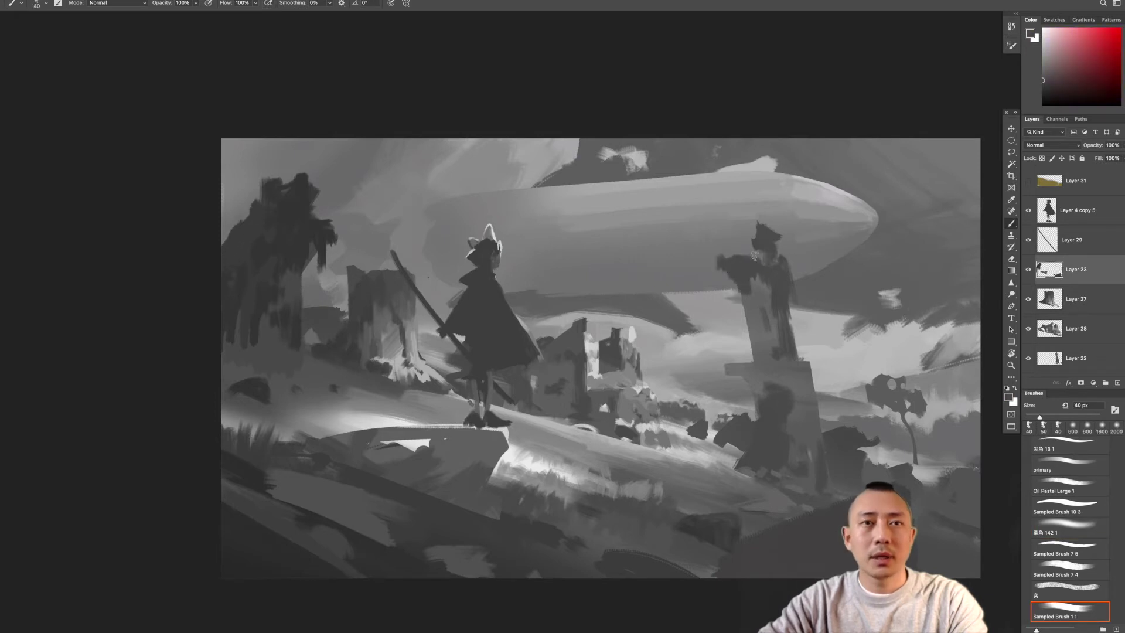
# - Brighten the tops of the distant ruins with light gray at 20 px on Layer 28, cleaning up with a 40 px eraser
pyautogui.hotkey('alt', '[')
pyautogui.hotkey('alt', '[')
pyautogui.press('[')
pyautogui.press('[')
pyautogui.keyDown('alt'); pyautogui.click(582, 324); pyautogui.keyUp('alt')
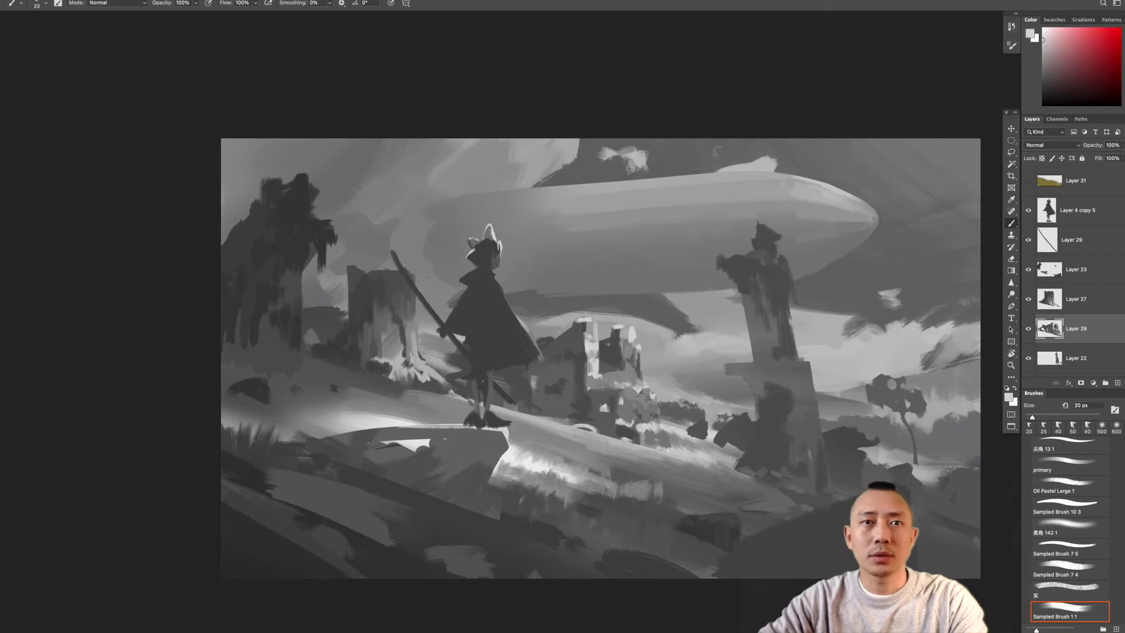
pyautogui.press('e')
pyautogui.press(']')
pyautogui.press(']')
pyautogui.scroll(-5, 493, 321)
pyautogui.scroll(8, 494, 321)
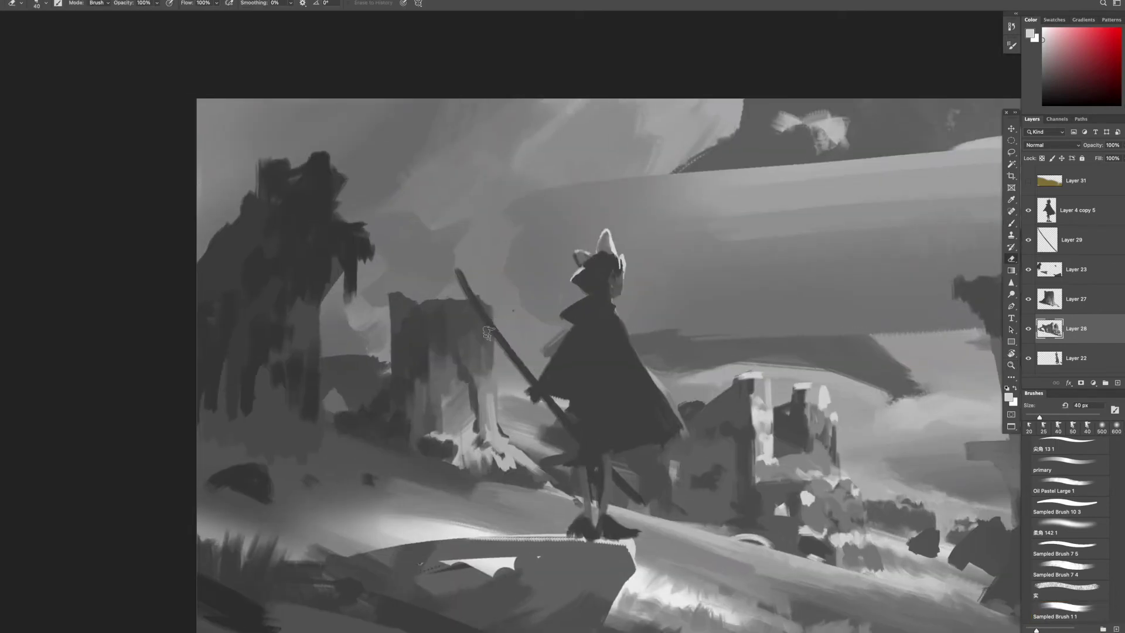
# - Paint sampled light gray on the ground between the middle ruin's base and the figure on Layer 27 at 20 px
pyautogui.hotkey('alt', ']')
pyautogui.press('b')
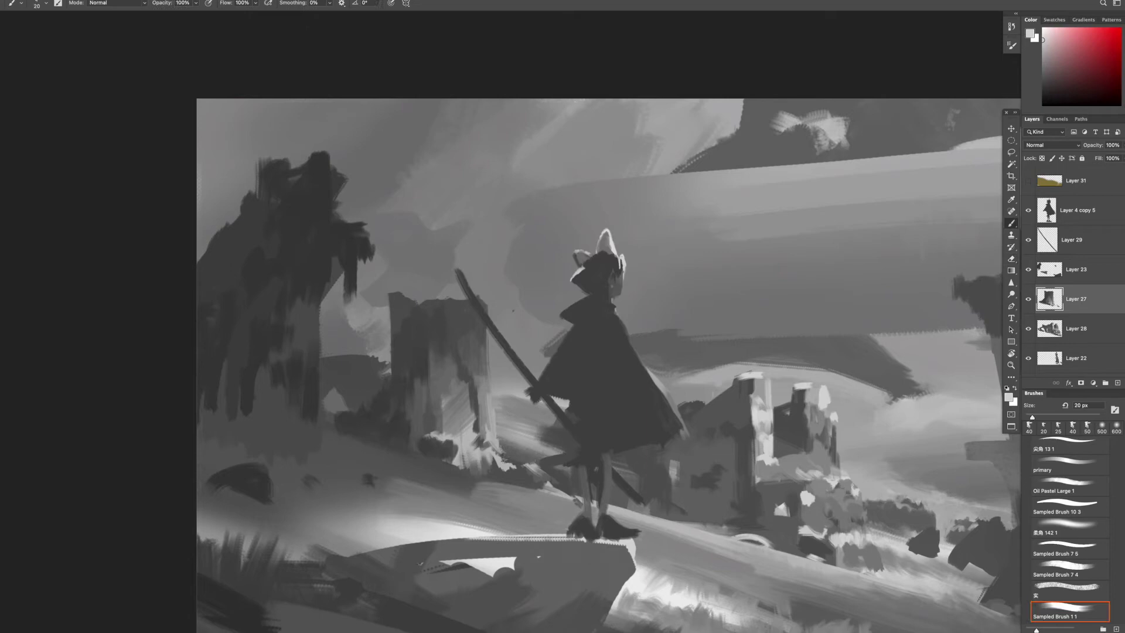
pyautogui.keyDown('alt'); pyautogui.click(539, 476); pyautogui.keyUp('alt')
pyautogui.moveTo(539, 476)
pyautogui.mouseDown()
pyautogui.moveTo(493, 464)
pyautogui.moveTo(511, 450)
pyautogui.mouseUp()
pyautogui.scroll(-5, 498, 464)
pyautogui.scroll(4, 527, 475)
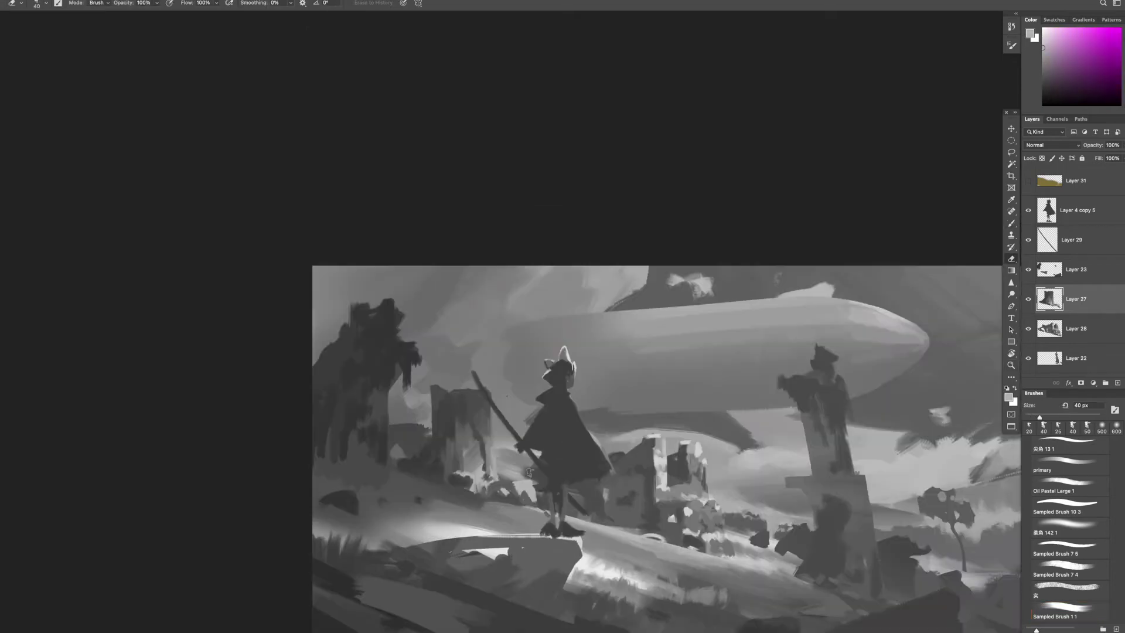
# - Add a small dark boulder beside the figure's staff, near the foot of the middle ruin
pyautogui.hotkey('alt', '[')
pyautogui.hotkey('alt', '[')
pyautogui.hotkey('alt', '[')
pyautogui.hotkey('alt', '[')
pyautogui.press('e')
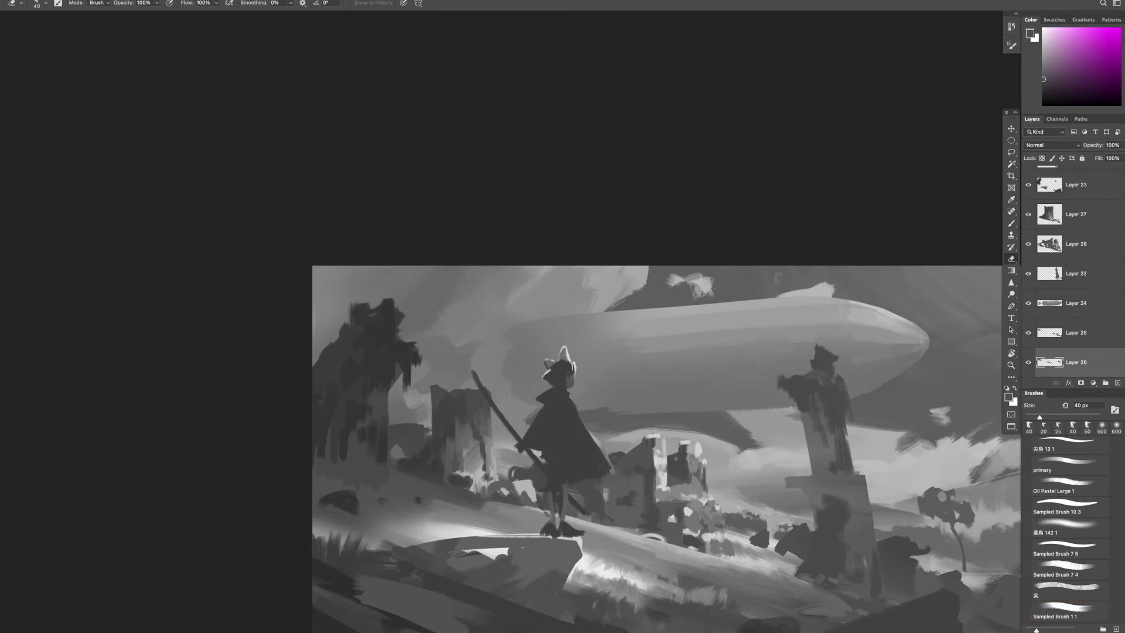
# - Toggle the cloaked figure's layer to inspect the area behind it, and extend the distant ruins' dark wall there
pyautogui.press('v')
pyautogui.click(584, 458)
pyautogui.click(1028, 181)
pyautogui.click(1027, 181)
pyautogui.moveTo(640, 479); pyautogui.dragTo(670, 465)
pyautogui.press('z')
pyautogui.scroll(-5, 662, 527)
pyautogui.scroll(3, 672, 523)
pyautogui.scroll(2, 672, 523)
pyautogui.hotkey('alt', ']')
pyautogui.press('e')
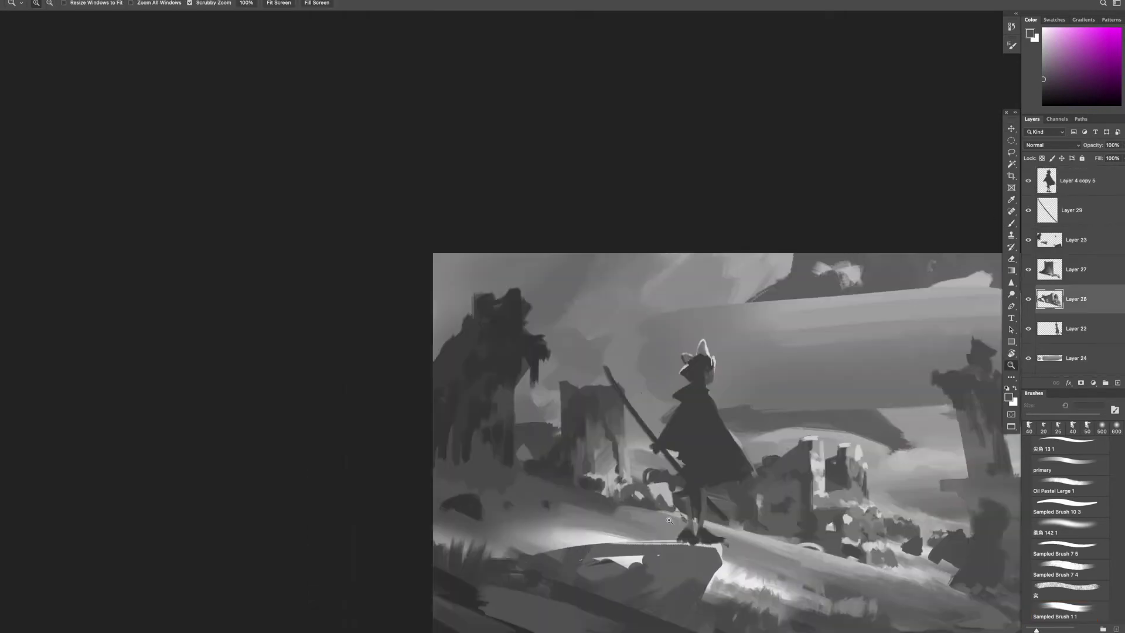
# - Reshape the middle ruin's outer edge and the ground beside it on Layer 27, using a 35 px eraser
pyautogui.scroll(-5, 555, 432)
pyautogui.scroll(6, 603, 548)
pyautogui.moveTo(527, 386); pyautogui.dragTo(548, 419)
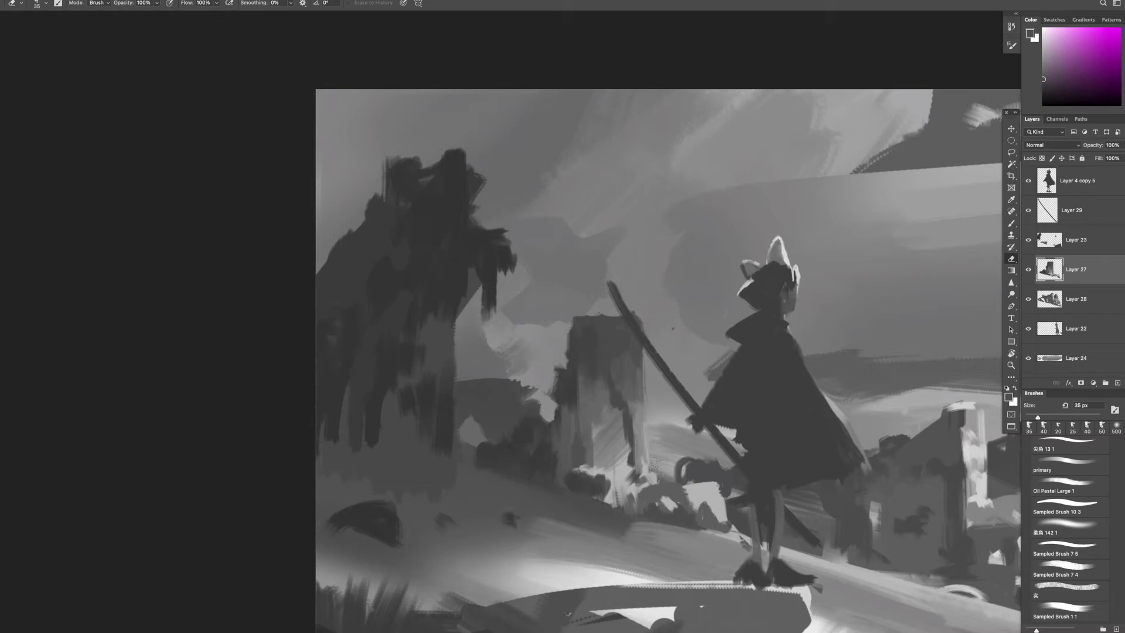
pyautogui.scroll(-5, 645, 398)
pyautogui.scroll(4, 630, 403)
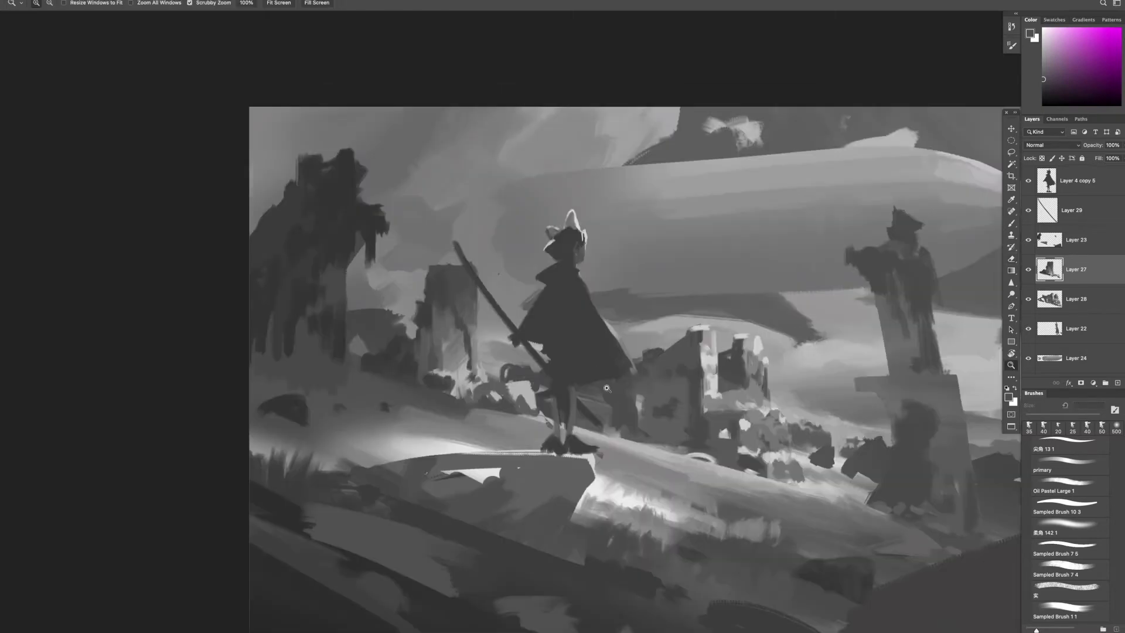
# - Isolate Layer 28 briefly for inspection, and retouch the distant ruins with a sampled gray at 20 px
pyautogui.hotkey('alt', '[')
pyautogui.keyDown('alt'); pyautogui.click(1028, 300); pyautogui.keyUp('alt')
pyautogui.keyDown('alt'); pyautogui.click(1028, 300); pyautogui.keyUp('alt')
pyautogui.press('b')
pyautogui.keyDown('alt'); pyautogui.click(744, 384); pyautogui.keyUp('alt')
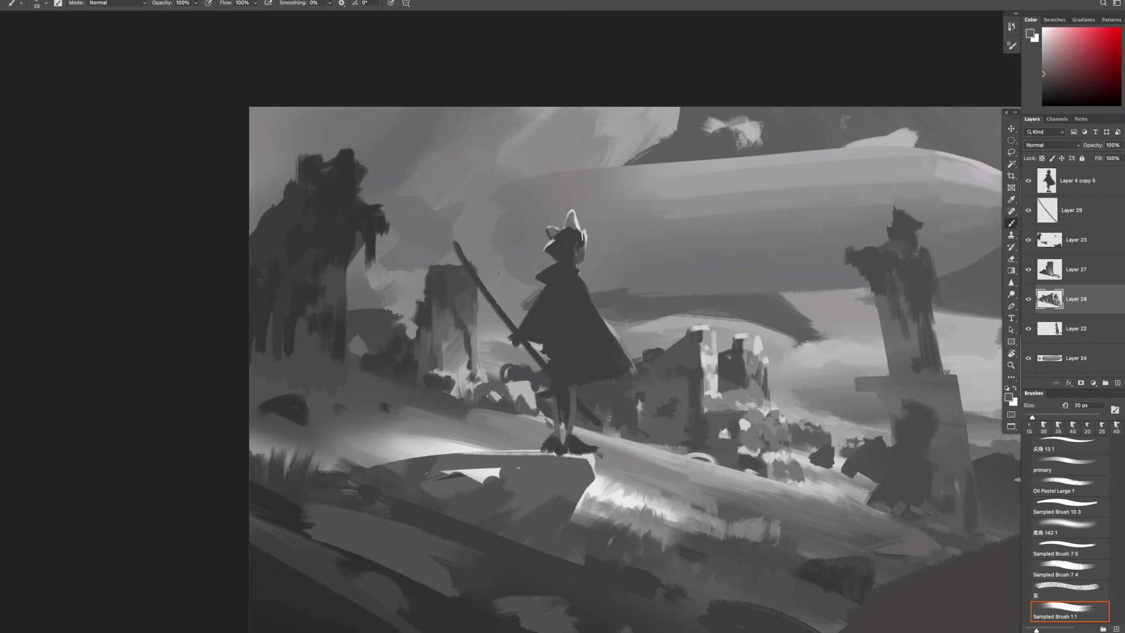
pyautogui.press('e')
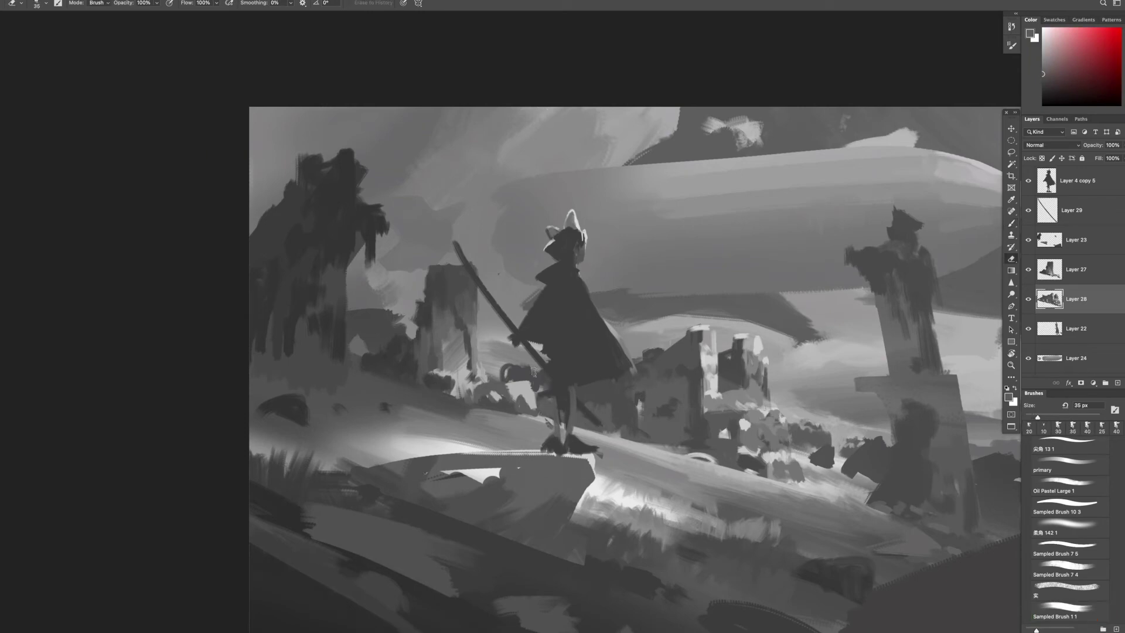
pyautogui.press('z')
pyautogui.scroll(-5, 670, 522)
pyautogui.scroll(1, 618, 340)
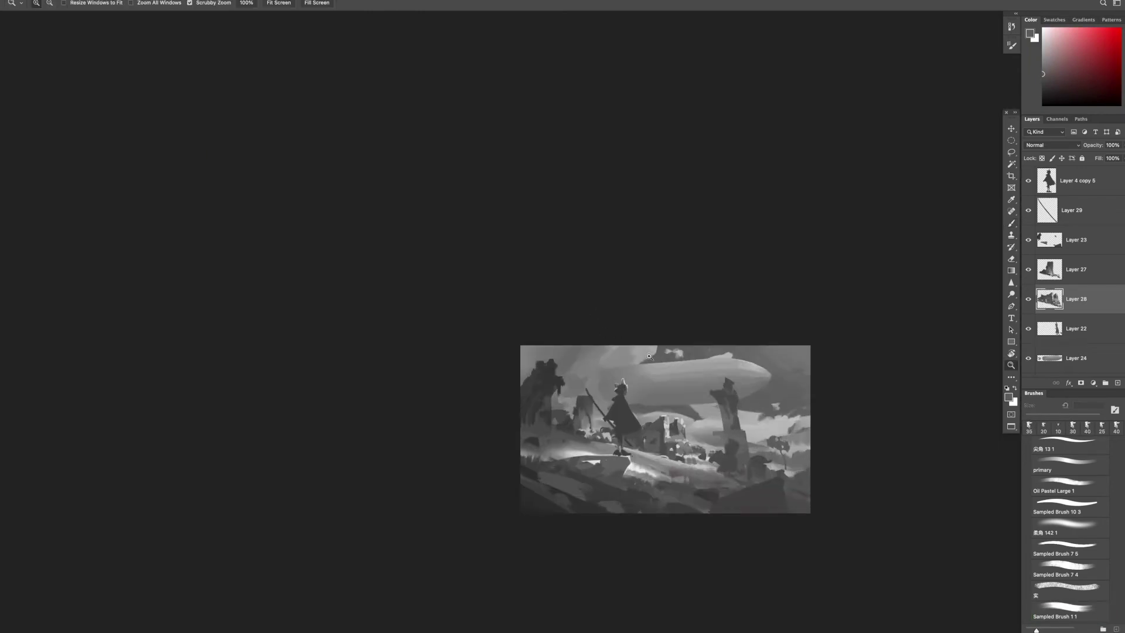
# - Paint a slanted dark scabbard behind the cloaked figure on Layer 4 copy 5 with the 20 px brush
pyautogui.moveTo(633, 424); pyautogui.dragTo(648, 435)
pyautogui.keyDown('ctrl'); pyautogui.click(648, 435); pyautogui.keyUp('ctrl')
pyautogui.press('b')
pyautogui.moveTo(623, 381); pyautogui.dragTo(655, 409)
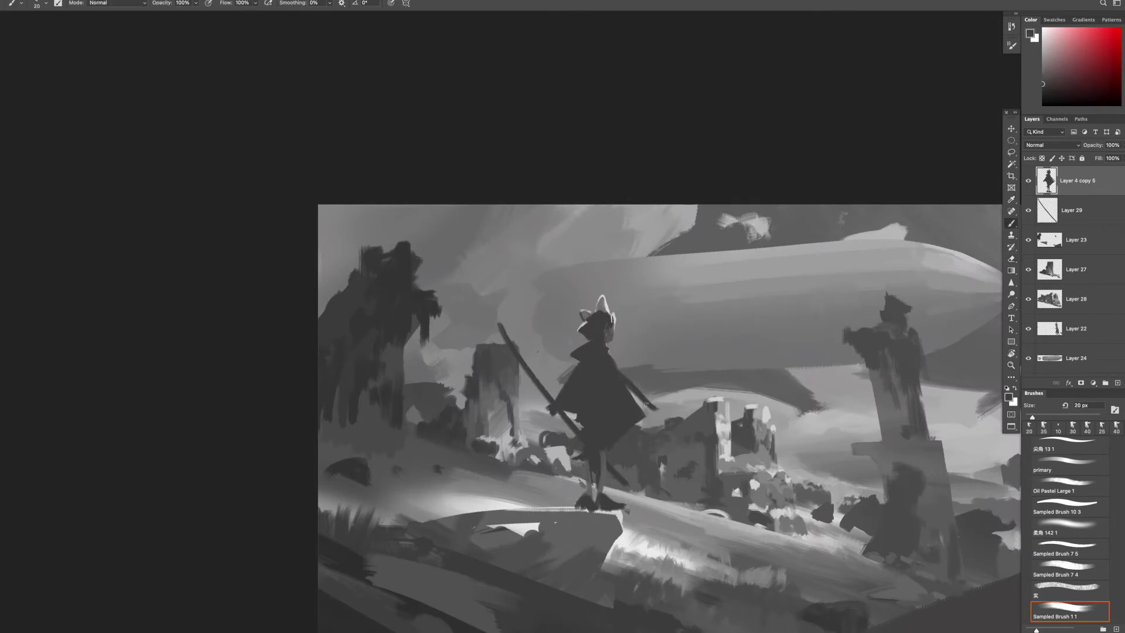
pyautogui.press('z')
pyautogui.scroll(-5, 633, 464)
pyautogui.scroll(5, 710, 491)
# - Refine the distant ruins' walls and the rubble at their base on Layer 28 with sampled grays at 15 to 20 px
pyautogui.press('b')
pyautogui.keyDown('ctrl'); pyautogui.click(615, 419); pyautogui.keyUp('ctrl')
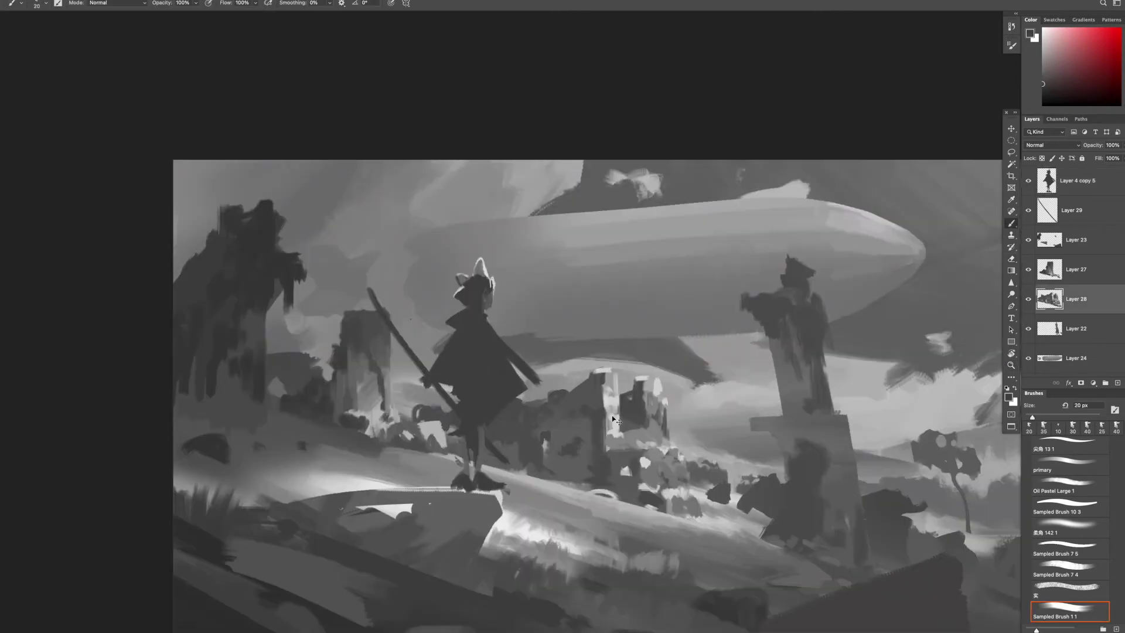
pyautogui.keyDown('alt'); pyautogui.click(615, 419); pyautogui.keyUp('alt')
pyautogui.press('[')
pyautogui.moveTo(598, 391); pyautogui.dragTo(597, 373)
pyautogui.scroll(-5, 620, 458)
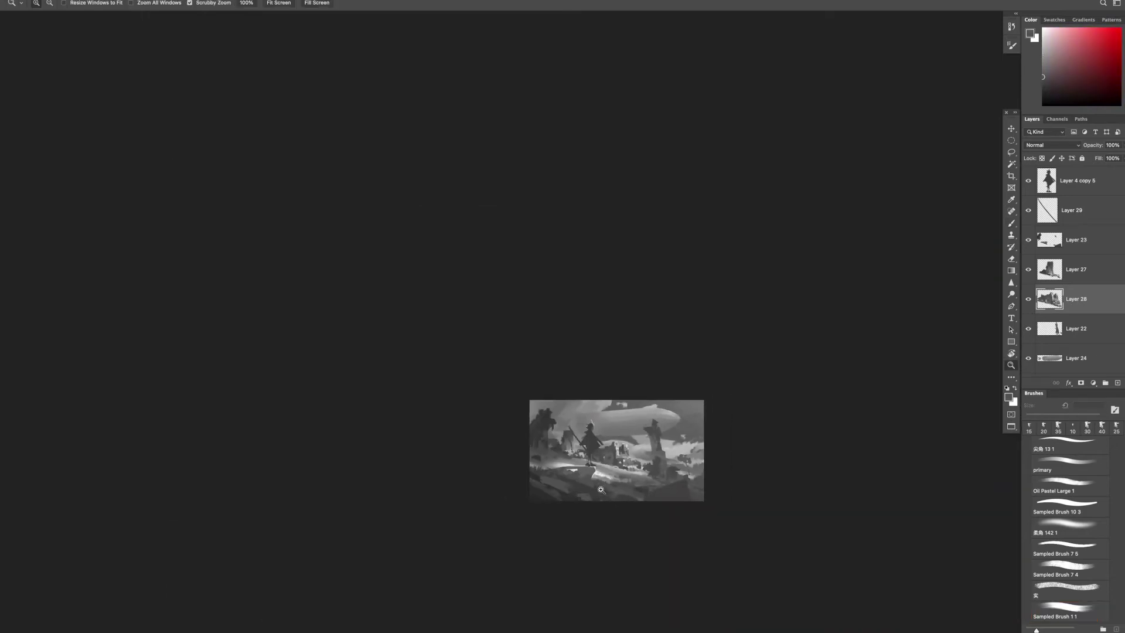
pyautogui.scroll(6, 609, 457)
pyautogui.keyDown('alt'); pyautogui.click(759, 436); pyautogui.keyUp('alt')
pyautogui.scroll(-5, 768, 451)
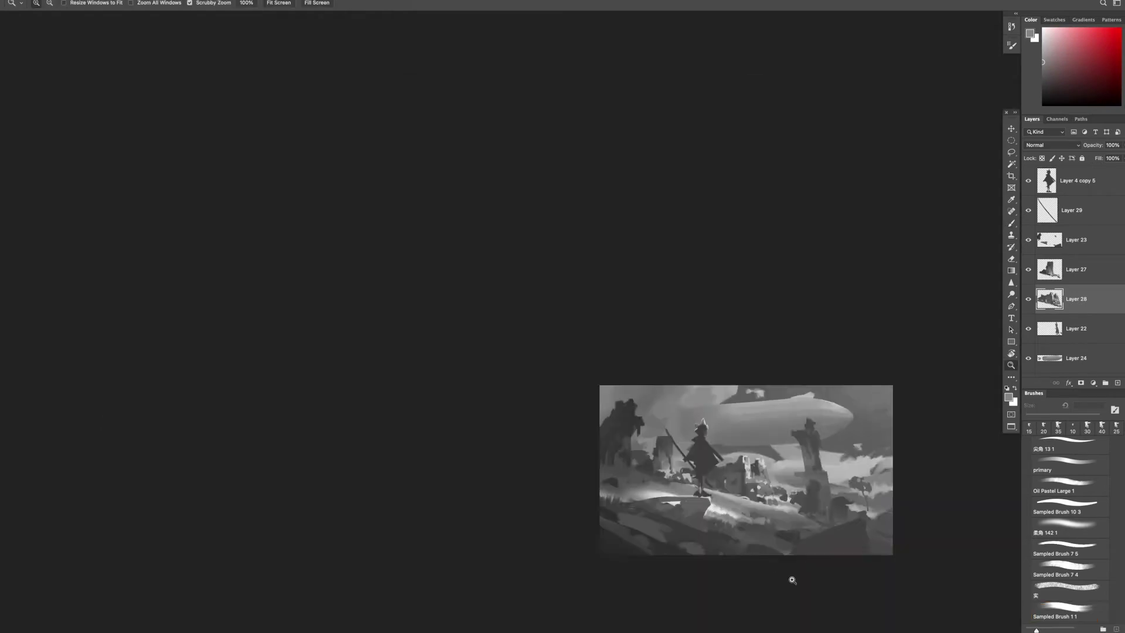
pyautogui.scroll(6, 785, 578)
pyautogui.keyDown('alt'); pyautogui.click(747, 395); pyautogui.keyUp('alt')
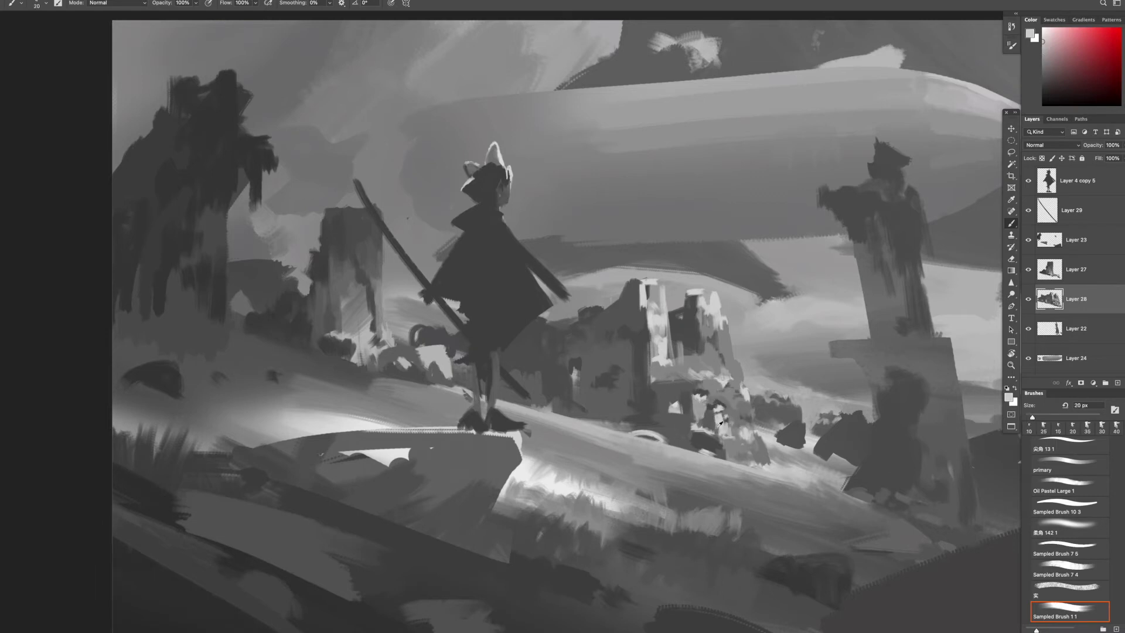
pyautogui.press('z')
pyautogui.moveTo(714, 434); pyautogui.dragTo(674, 502)
# - Show Layer 31 again and glaze the tall ruin and the far hillside dark yellow with the brush at 125 px
pyautogui.press('b')
pyautogui.hotkey('ctrl', '0')
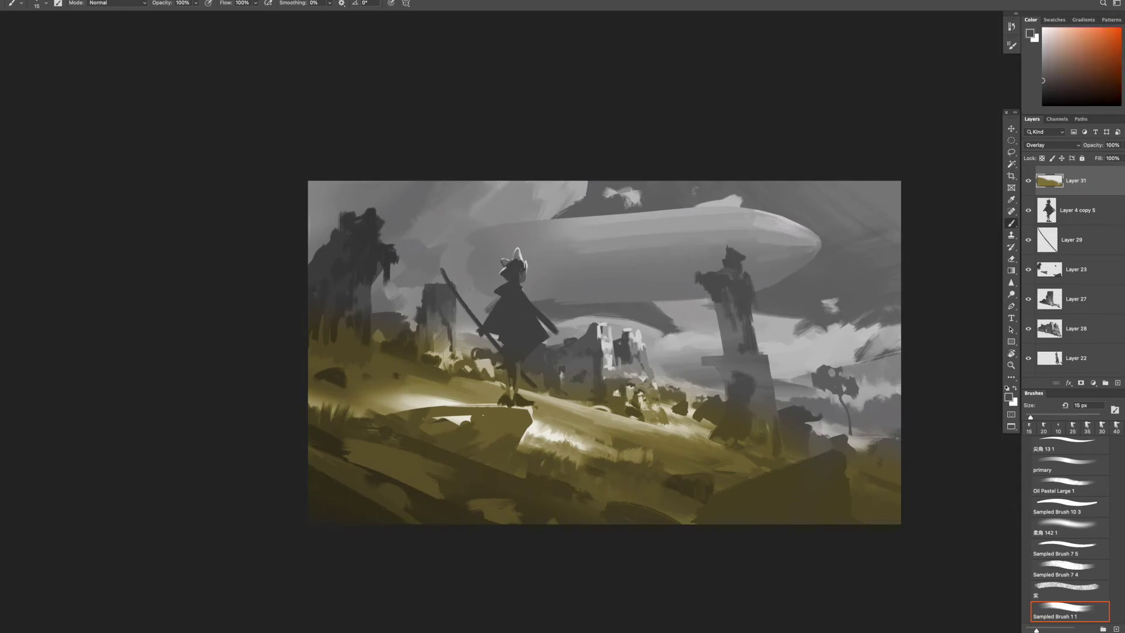
pyautogui.press(']')
pyautogui.press(']')
pyautogui.press(']')
pyautogui.press(']')
pyautogui.press(']')
pyautogui.press(']')
pyautogui.moveTo(342, 257); pyautogui.dragTo(346, 319)
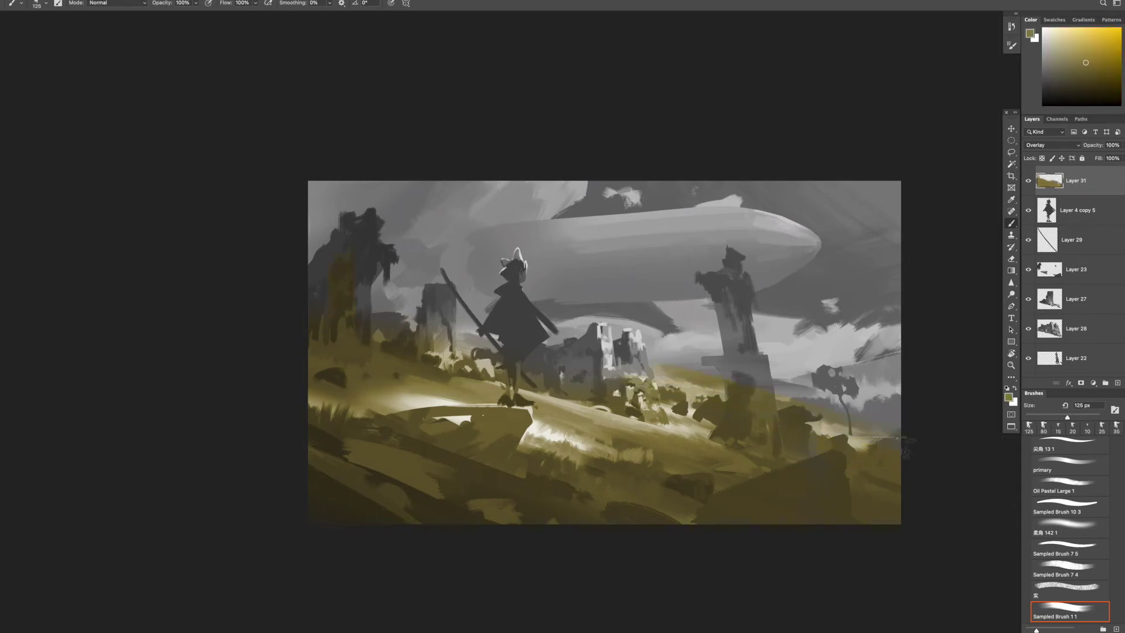
# - Glaze the path, foreground patches and statue orange-brown on Layer 31 with the brush reduced to 80 and 60 px
pyautogui.press('[')
pyautogui.press('[')
pyautogui.press('[')
pyautogui.moveTo(319, 404)
pyautogui.mouseDown()
pyautogui.moveTo(404, 395)
pyautogui.moveTo(656, 439)
pyautogui.mouseUp()
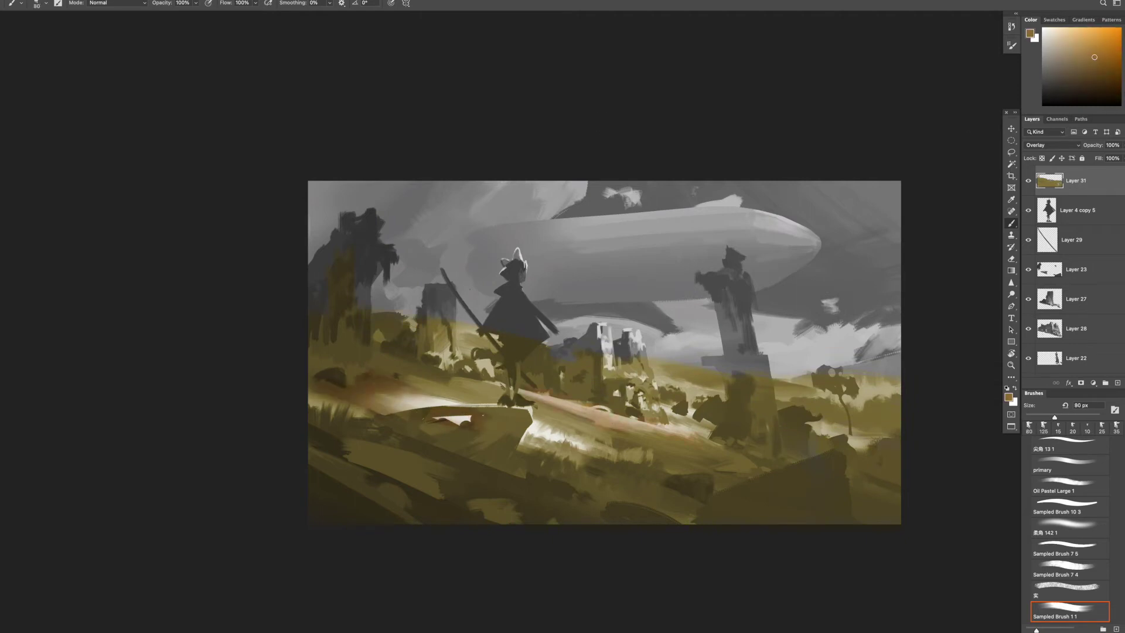
pyautogui.moveTo(372, 450); pyautogui.dragTo(702, 476)
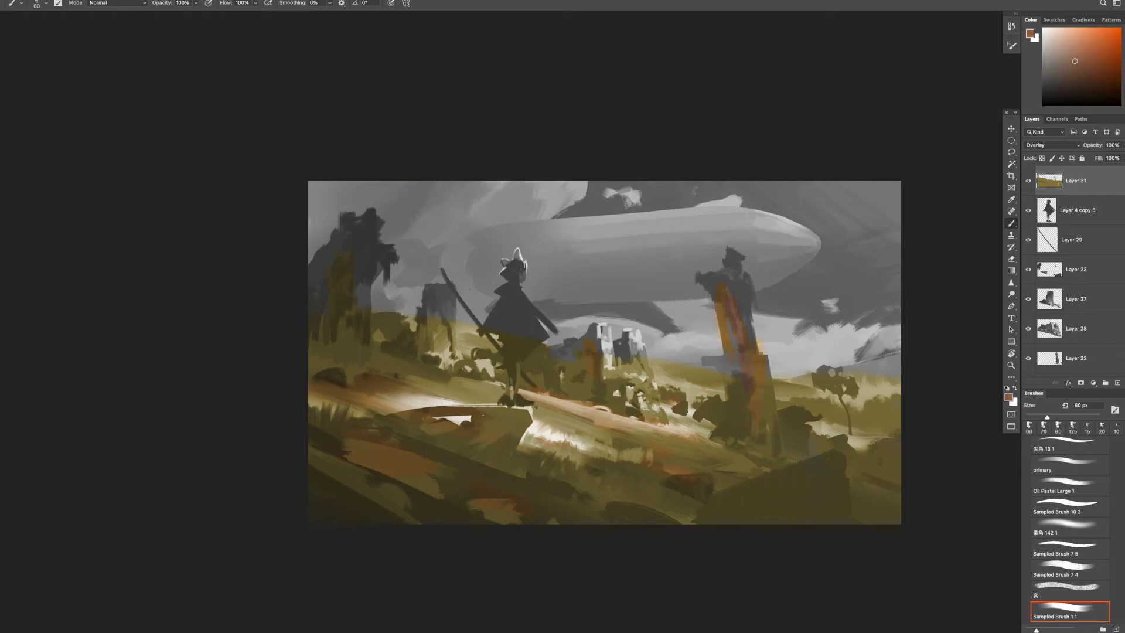
# - Tint the ruins and the rock slab under the figure reddish brown on Layer 31 at 35 to 45 px
pyautogui.hotkey('ctrl', '=')
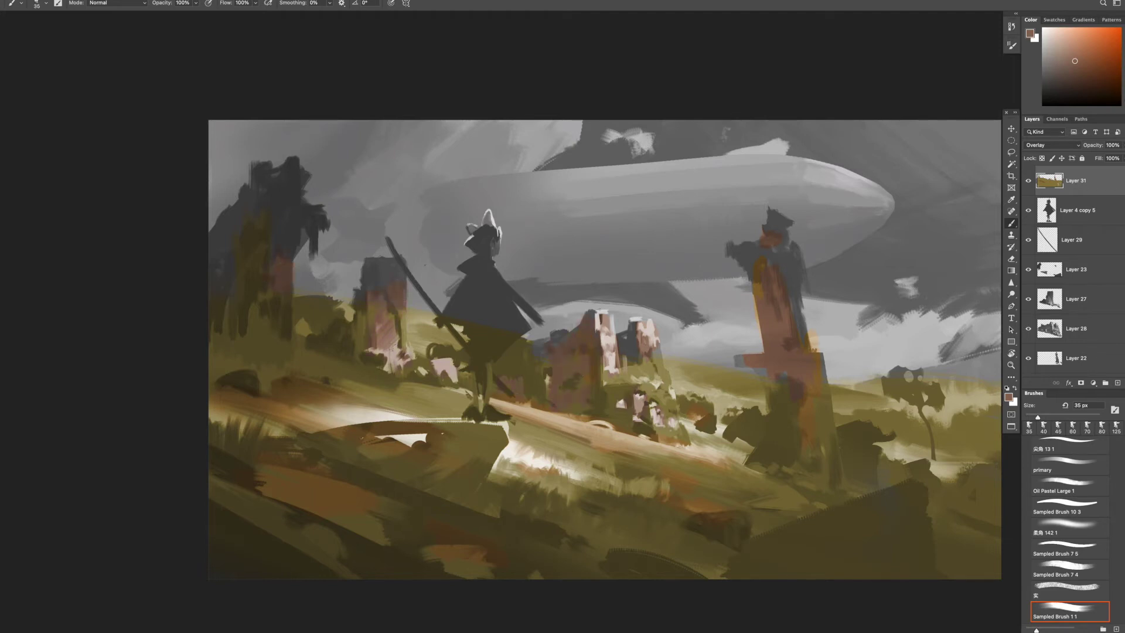
pyautogui.hotkey('ctrl', '-')
pyautogui.hotkey('ctrl', '-')
pyautogui.hotkey('ctrl', '-')
pyautogui.hotkey('ctrl', '=')
pyautogui.hotkey('ctrl', '=')
pyautogui.hotkey('ctrl', '=')
pyautogui.press(']')
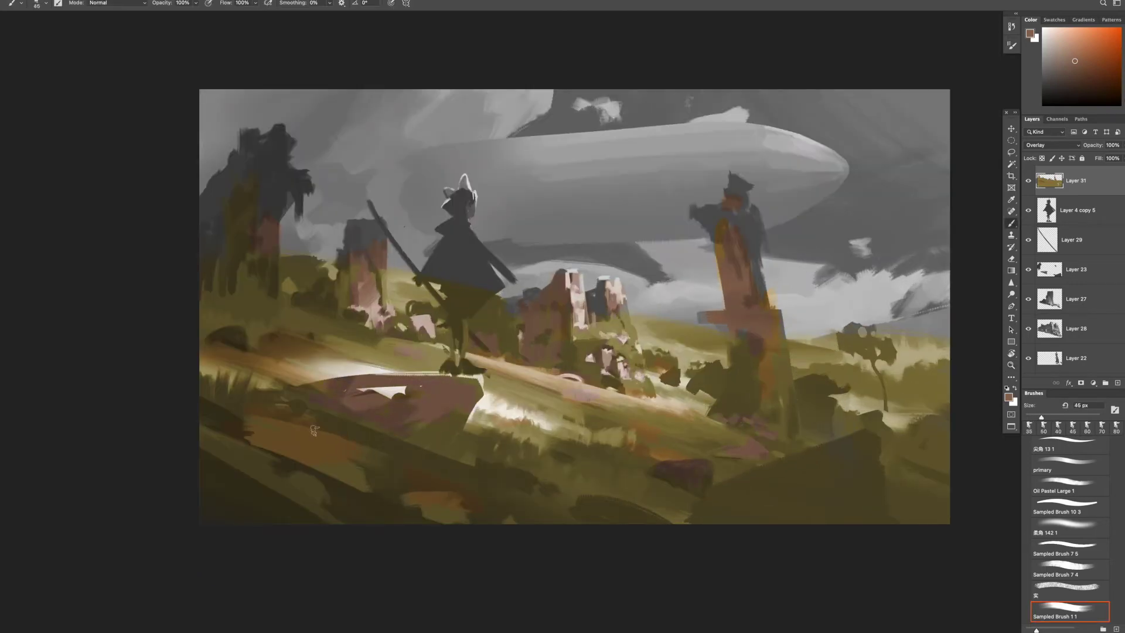
# - Recolour the bare foreground ground patches dusty red on Layer 31 with the brush at 40 to 45 px
pyautogui.hotkey('ctrl', '-')
pyautogui.hotkey('ctrl', '-')
pyautogui.hotkey('ctrl', '-')
pyautogui.hotkey('ctrl', '=')
pyautogui.hotkey('ctrl', '=')
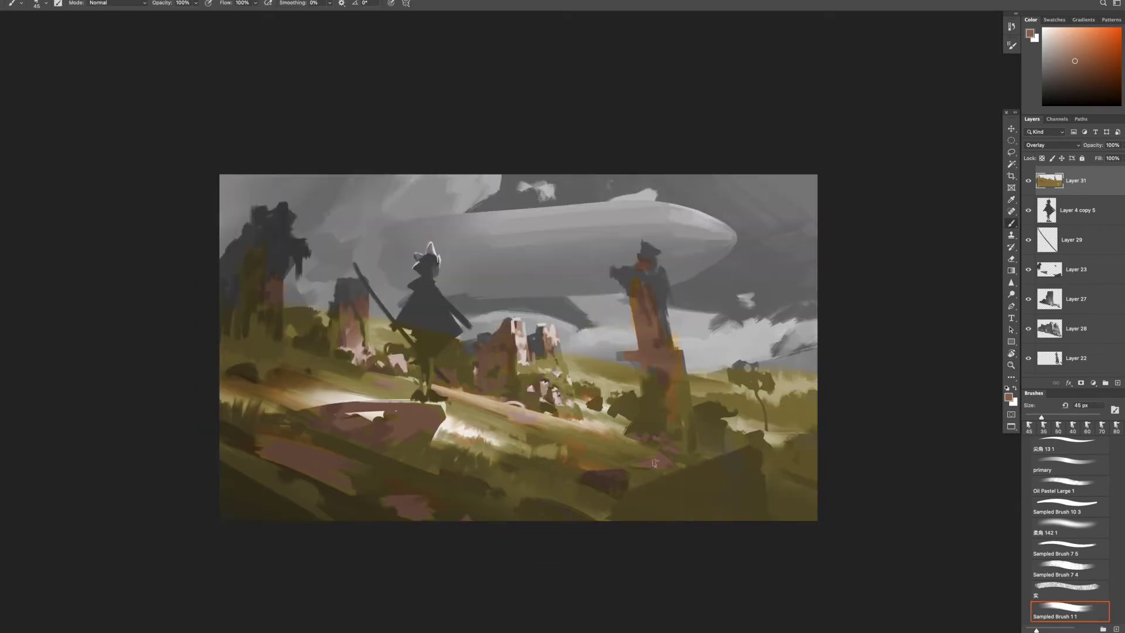
pyautogui.press('[')
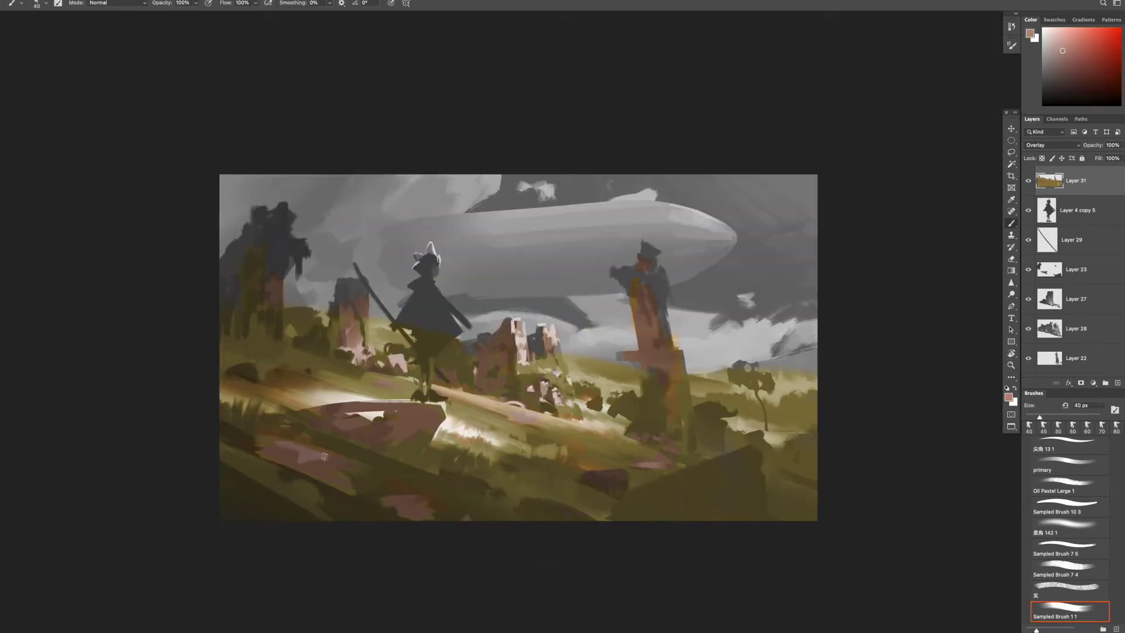
pyautogui.press('[')
pyautogui.press('[')
# - Glaze the open sky around the airship blue on Layer 31 with the brush enlarged to 100 px
pyautogui.hotkey('ctrl', '-')
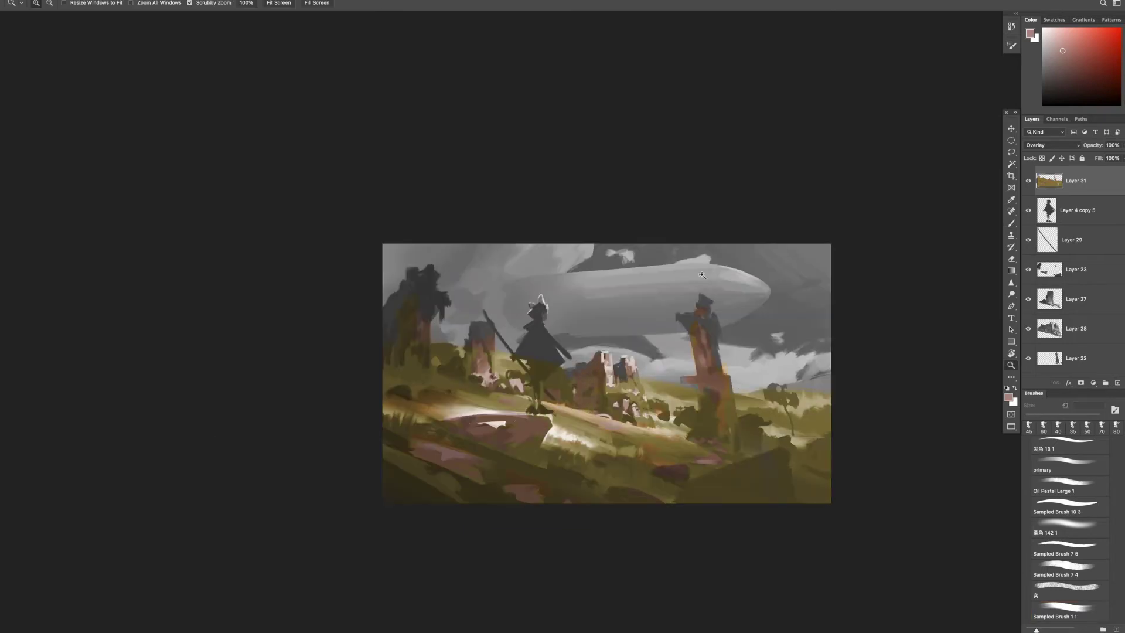
pyautogui.moveTo(568, 267); pyautogui.dragTo(761, 237)
pyautogui.press(']')
pyautogui.press(']')
pyautogui.press(']')
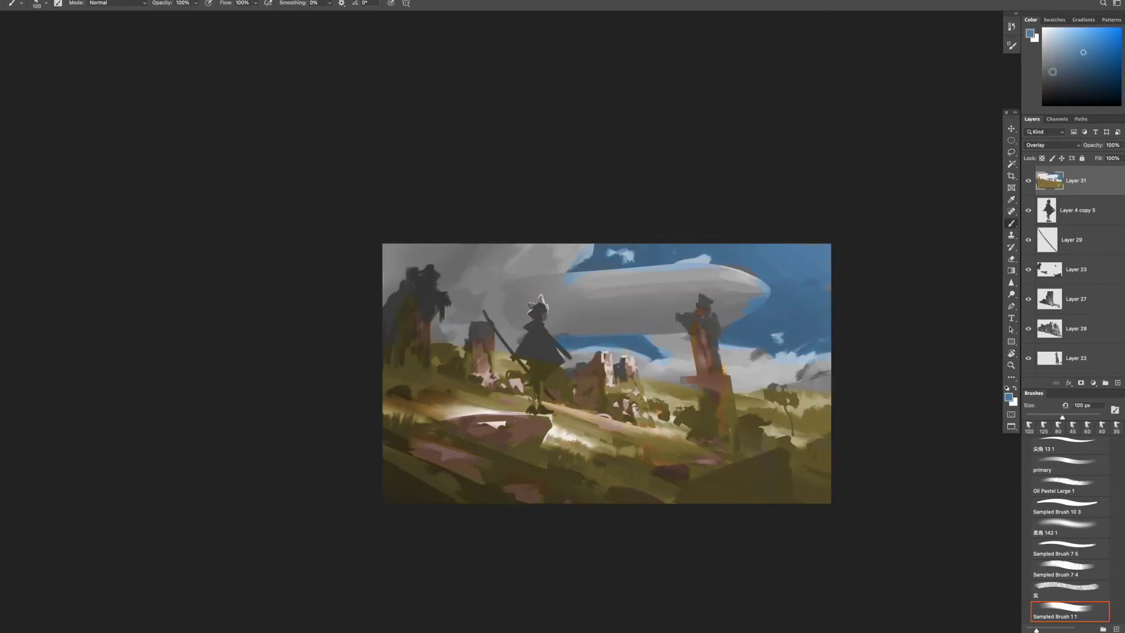
# - Glaze the airship's rear half light blue on Layer 31 with the brush enlarged to 250 px
pyautogui.hotkey('ctrl', '-')
pyautogui.hotkey('ctrl', '+')
pyautogui.press(']')
pyautogui.press(']')
pyautogui.press(']')
pyautogui.press(']')
pyautogui.press(']')
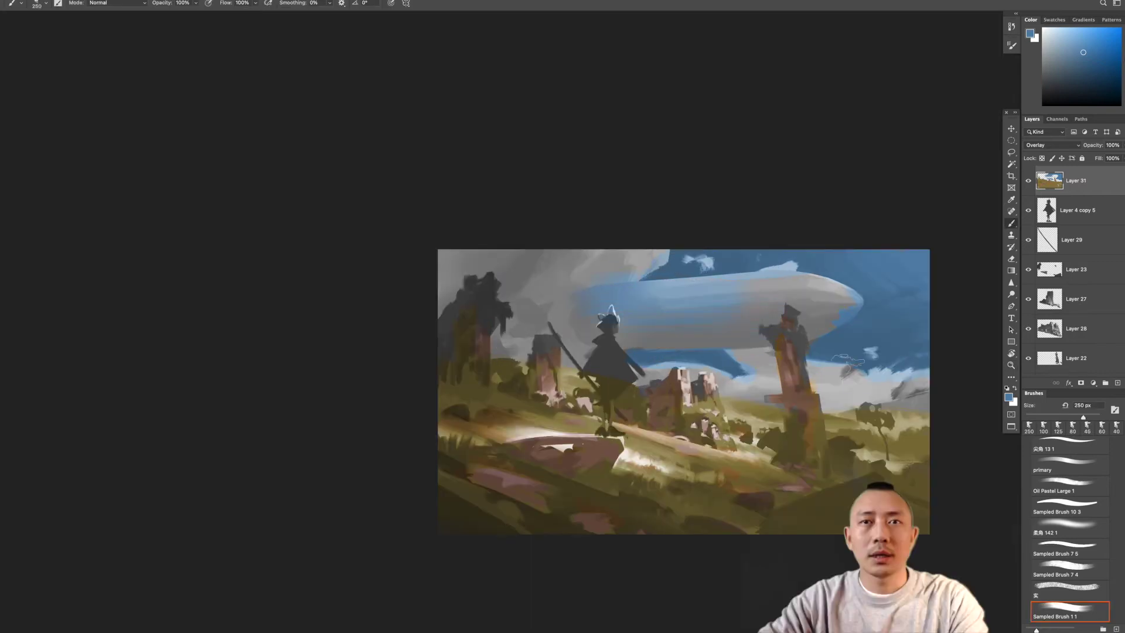
# - Add muted blue-teal accents to the bushes around the ruins on Layer 31 with the brush reduced to 45 px
pyautogui.press('[')
pyautogui.press('[')
pyautogui.press('[')
pyautogui.press('[')
pyautogui.press('[')
pyautogui.press('[')
pyautogui.press('[')
pyautogui.press('[')
pyautogui.press('[')
pyautogui.hotkey('ctrl', '+')
pyautogui.click(1068, 65)
pyautogui.press('[')
pyautogui.press('[')
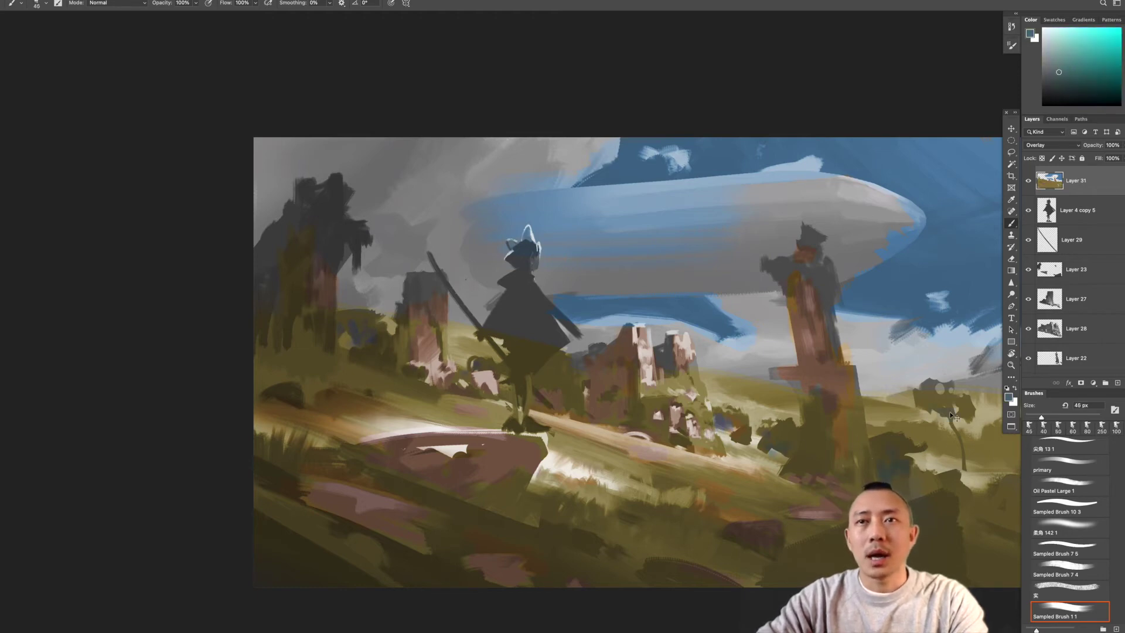
# - Tint the trees beyond the statue and the bushes near the ruins blue-green on Layer 31 at 25 to 60 px
pyautogui.hscroll(3, 952, 417)
pyautogui.scroll(-1, 952, 416)
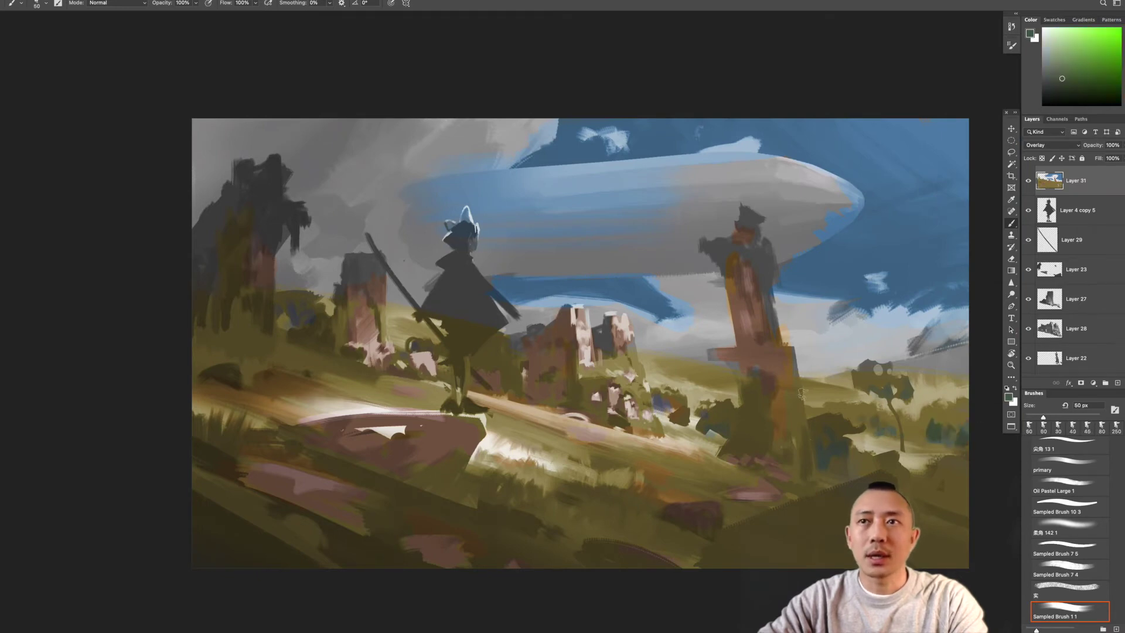
pyautogui.scroll(2, 702, 435)
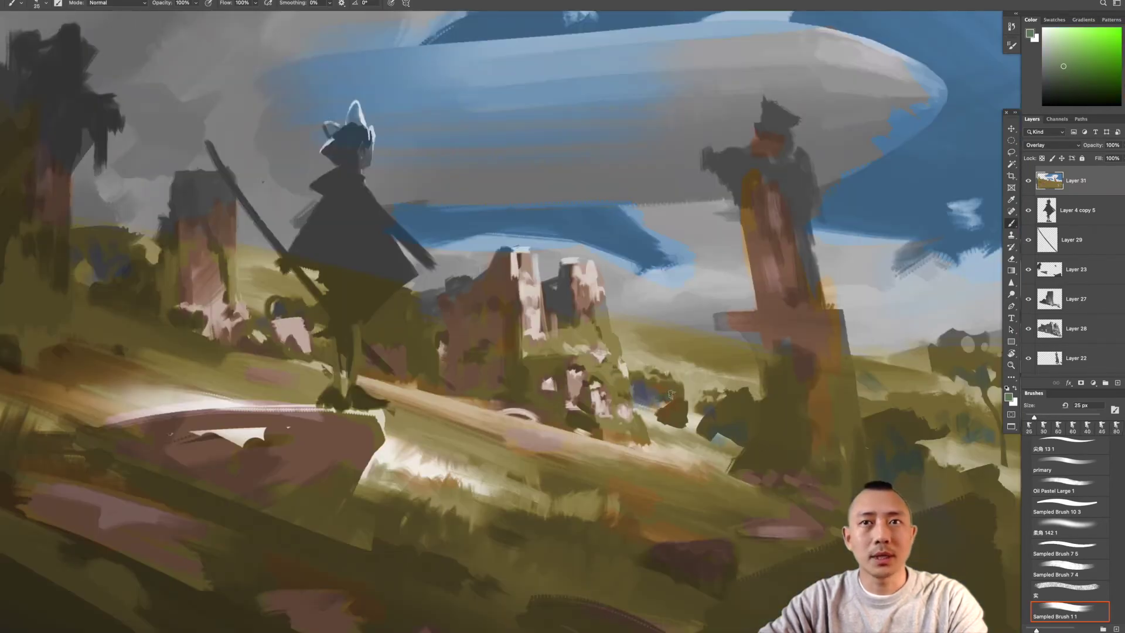
pyautogui.keyDown('alt'); pyautogui.click(319, 320); pyautogui.keyUp('alt')
pyautogui.scroll(-5, 319, 319)
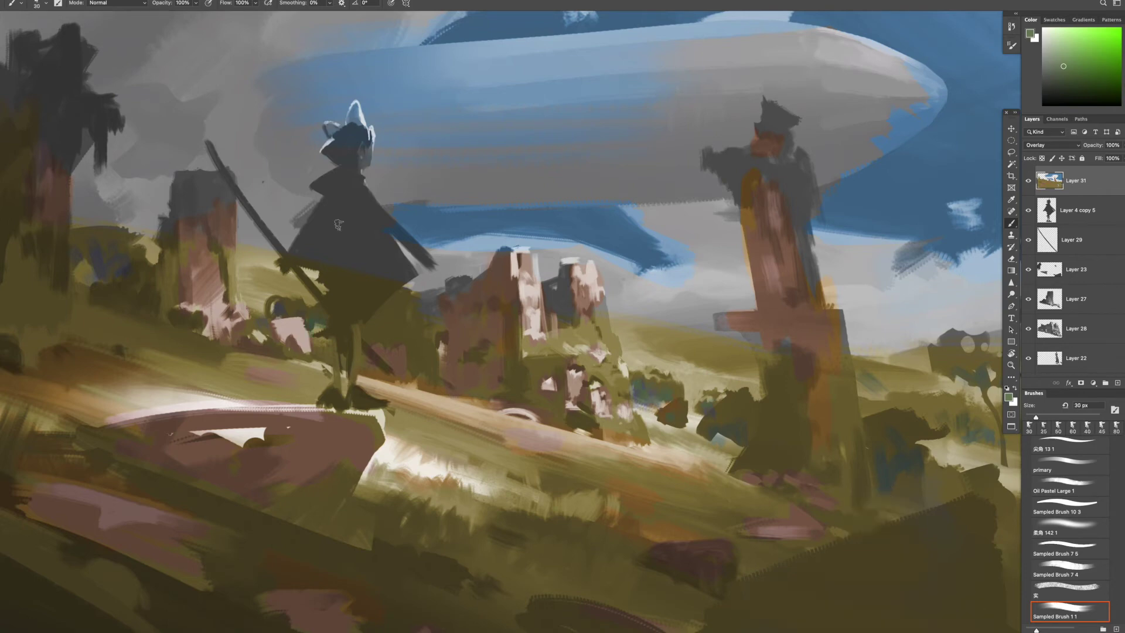
# - Paint golden-orange accents on the foreground grass and along the sunlit slope on Layer 31 with the brush at 45 px
pyautogui.scroll(3, 662, 369)
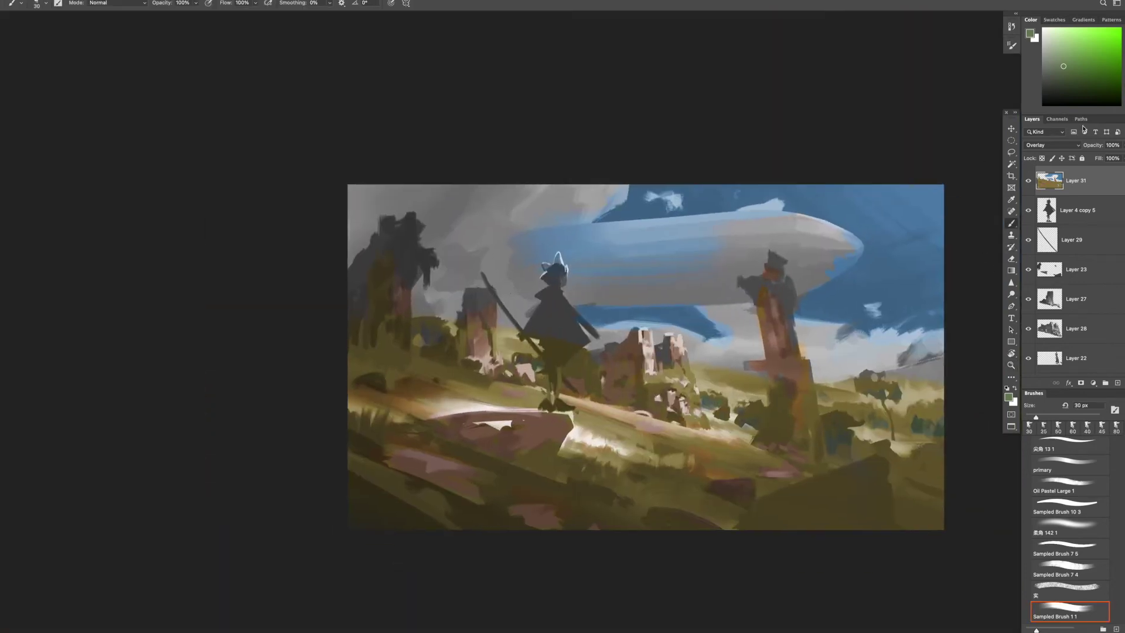
pyautogui.moveTo(367, 427); pyautogui.dragTo(370, 432)
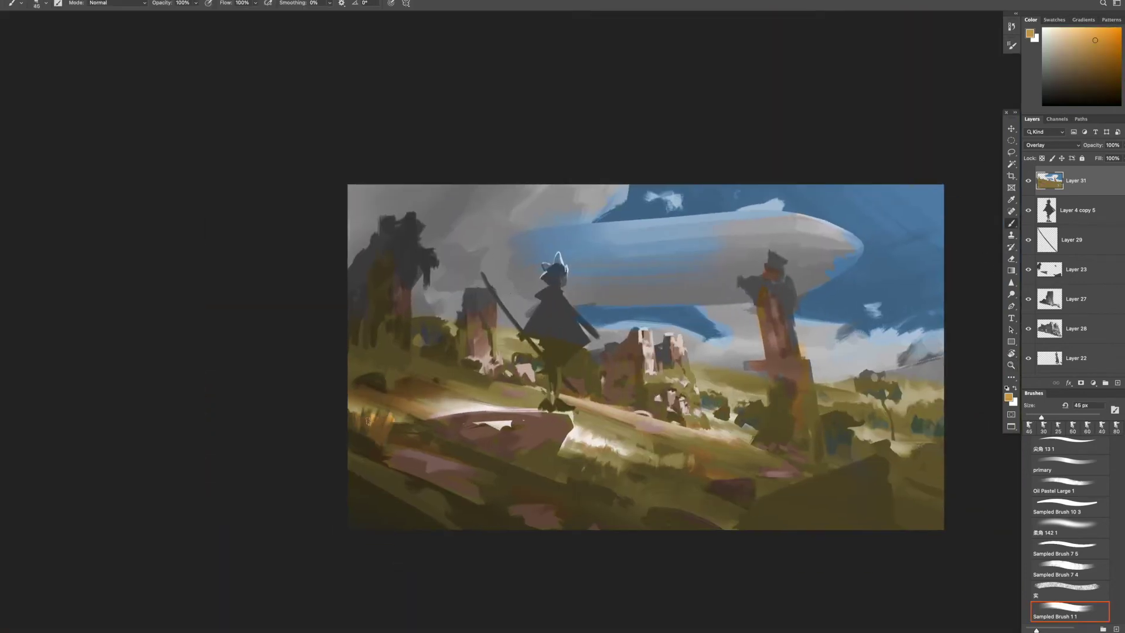
pyautogui.moveTo(568, 451); pyautogui.dragTo(691, 463)
pyautogui.moveTo(583, 433); pyautogui.dragTo(674, 457)
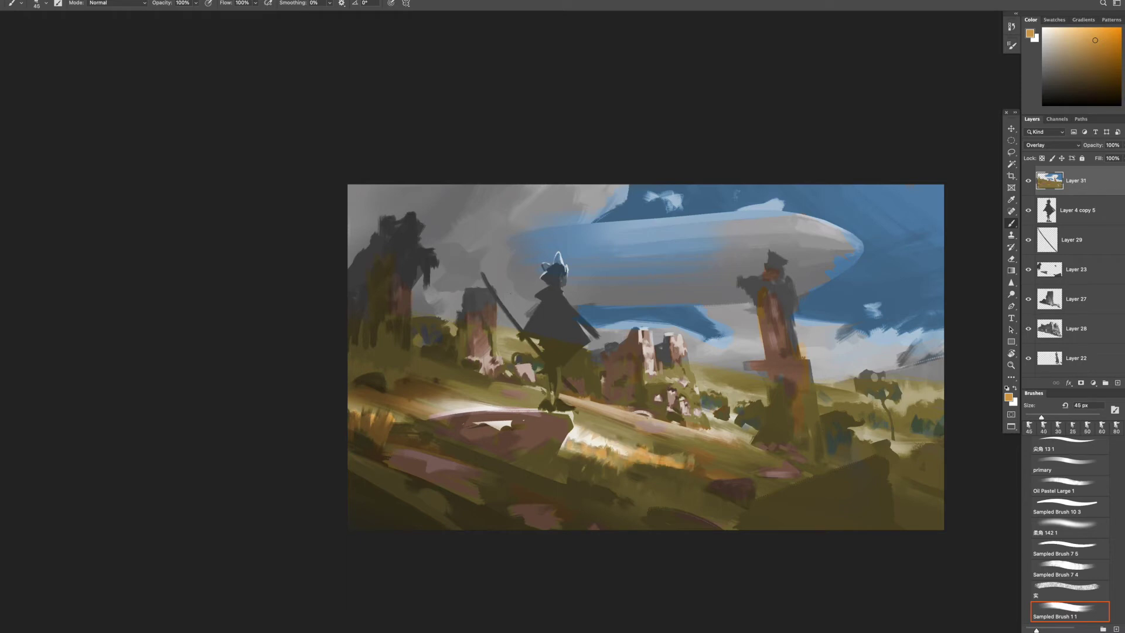
pyautogui.moveTo(533, 404); pyautogui.dragTo(729, 447)
# - Add small orange accents to the foliage at the base of the central ruins with the brush reduced to 20 px
pyautogui.press('[')
pyautogui.scroll(2, 684, 405)
pyautogui.click(672, 371)
pyautogui.hotkey('ctrl', 'z')
pyautogui.press('[')
pyautogui.click(655, 349)
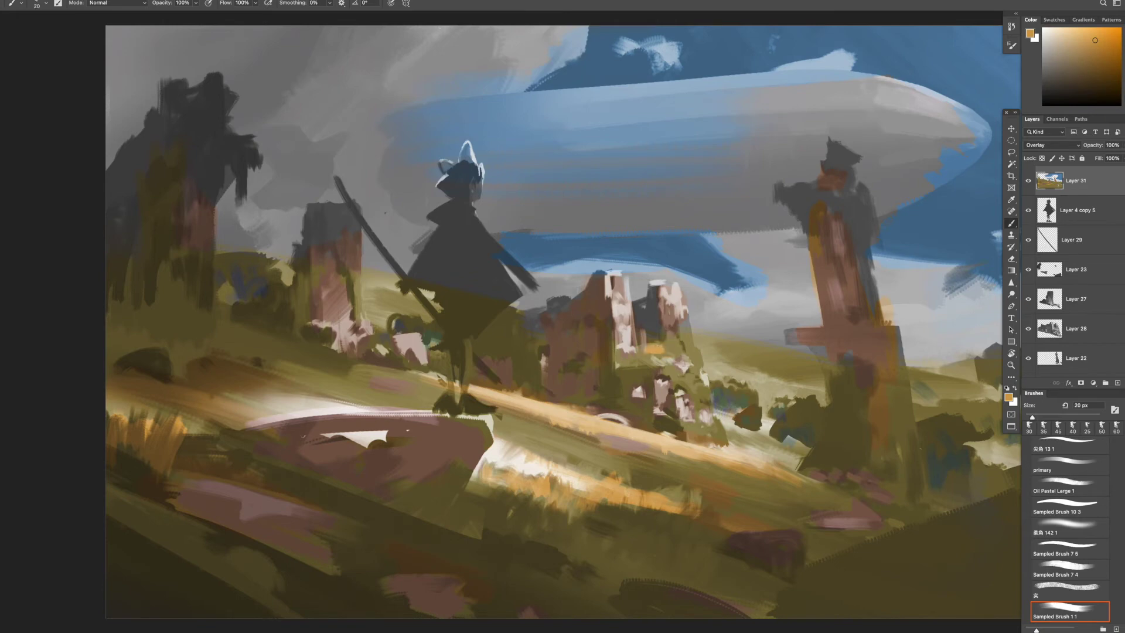
# - Glaze warm orange over the grassy slope behind the large flat rock on Layer 31 with an enlarged brush
pyautogui.press(']')
pyautogui.press(']')
pyautogui.press(']')
pyautogui.press(']')
pyautogui.press(']')
pyautogui.scroll(-5, 635, 354)
pyautogui.scroll(4, 568, 384)
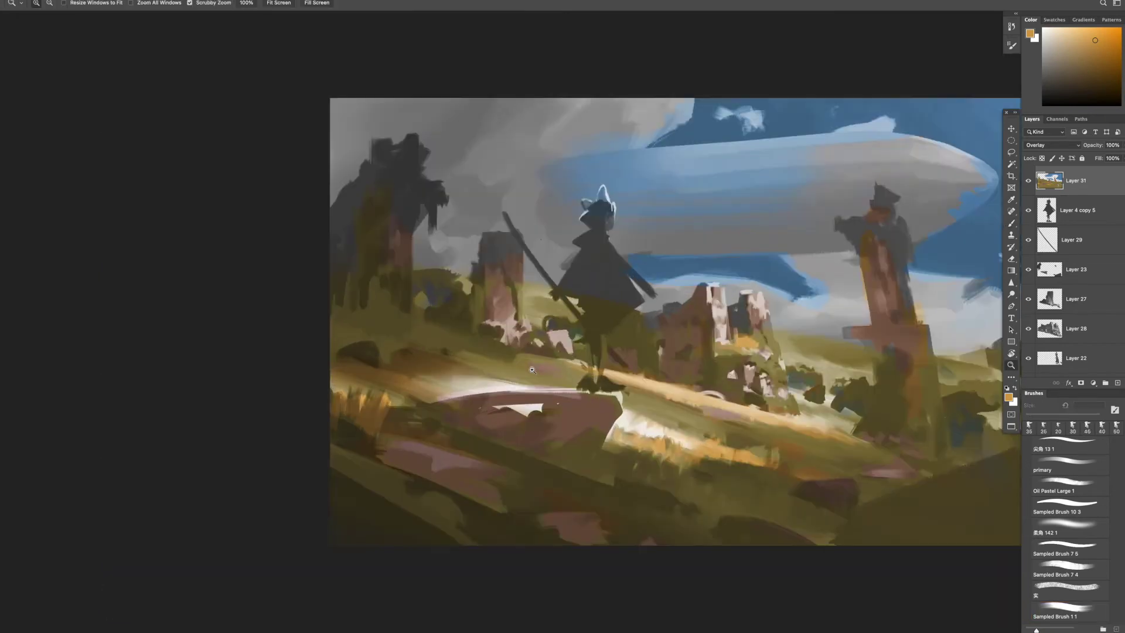
pyautogui.keyDown('alt'); pyautogui.click(567, 385); pyautogui.keyUp('alt')
pyautogui.moveTo(568, 385)
pyautogui.mouseDown()
pyautogui.moveTo(593, 372)
pyautogui.moveTo(619, 390)
pyautogui.mouseUp()
# - Add darker ochre patches to the grass on the slope and foreground on Layer 31 at 25 to 35 px
pyautogui.keyDown('alt'); pyautogui.click(536, 349); pyautogui.keyUp('alt')
pyautogui.press('[')
pyautogui.press('[')
pyautogui.press('[')
pyautogui.hscroll(3, 631, 349)
pyautogui.scroll(-1, 630, 349)
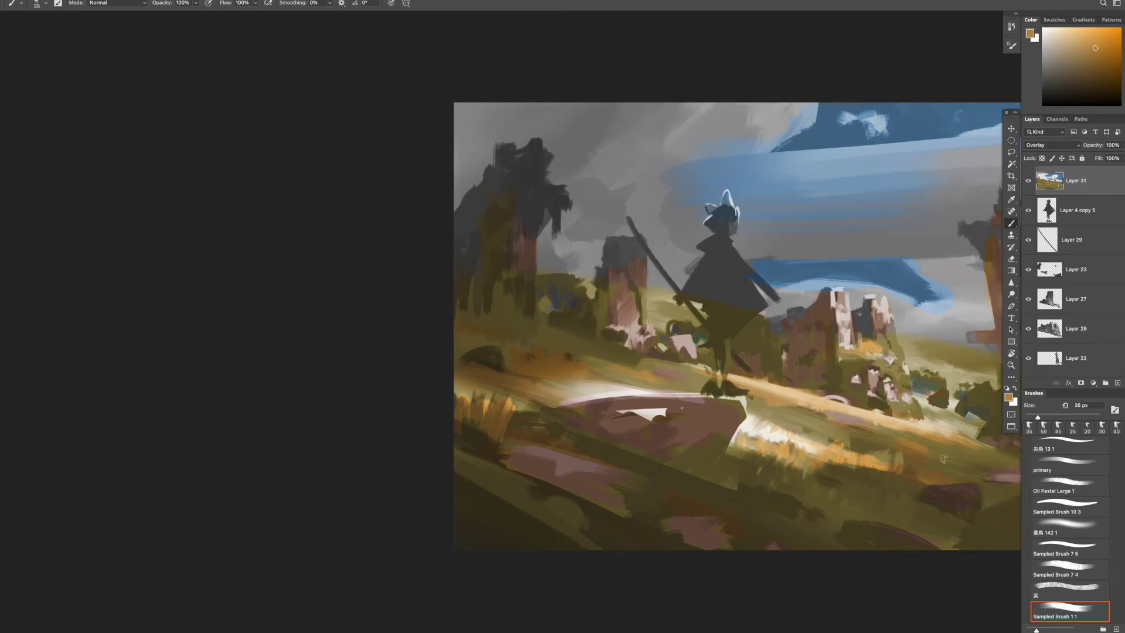
pyautogui.scroll(-3, 941, 455)
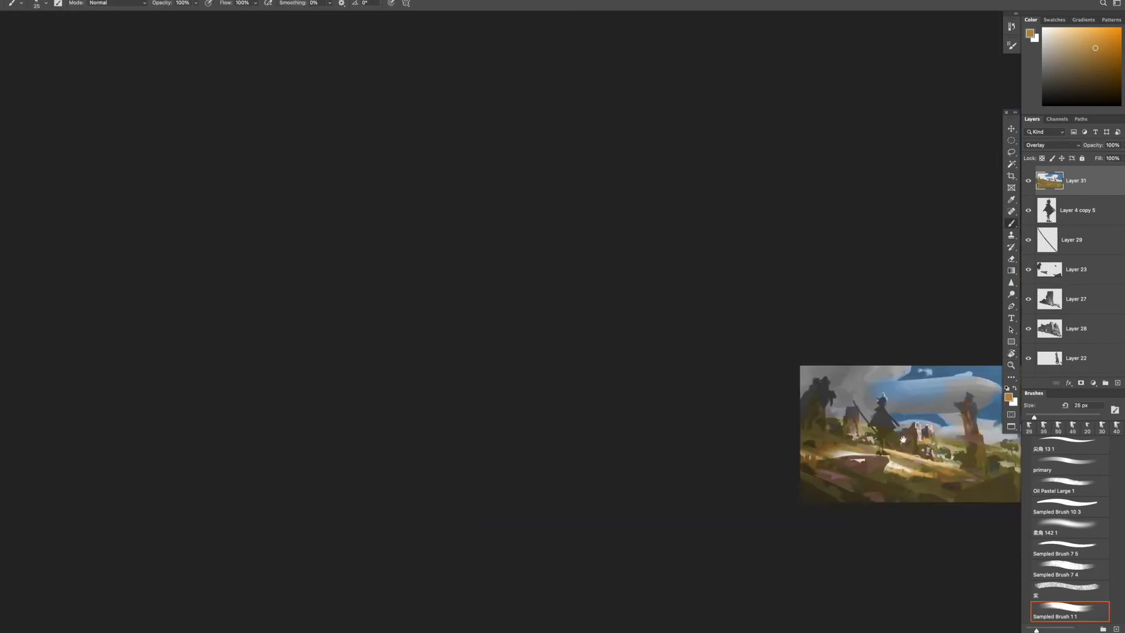
pyautogui.scroll(5, 760, 434)
pyautogui.press(']')
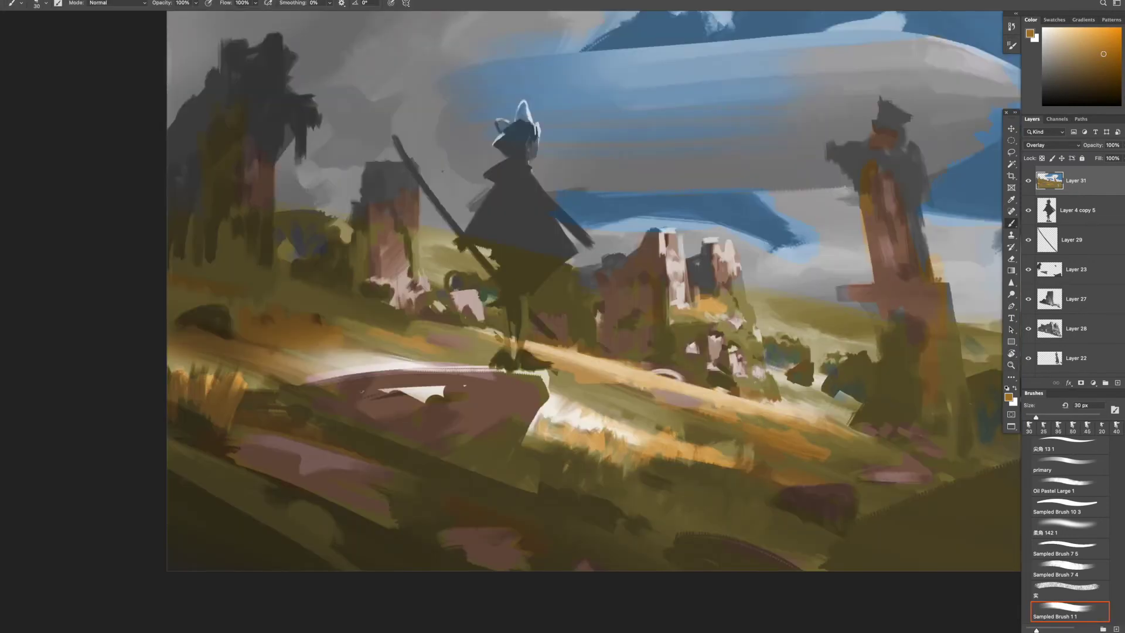
pyautogui.scroll(-5, 645, 304)
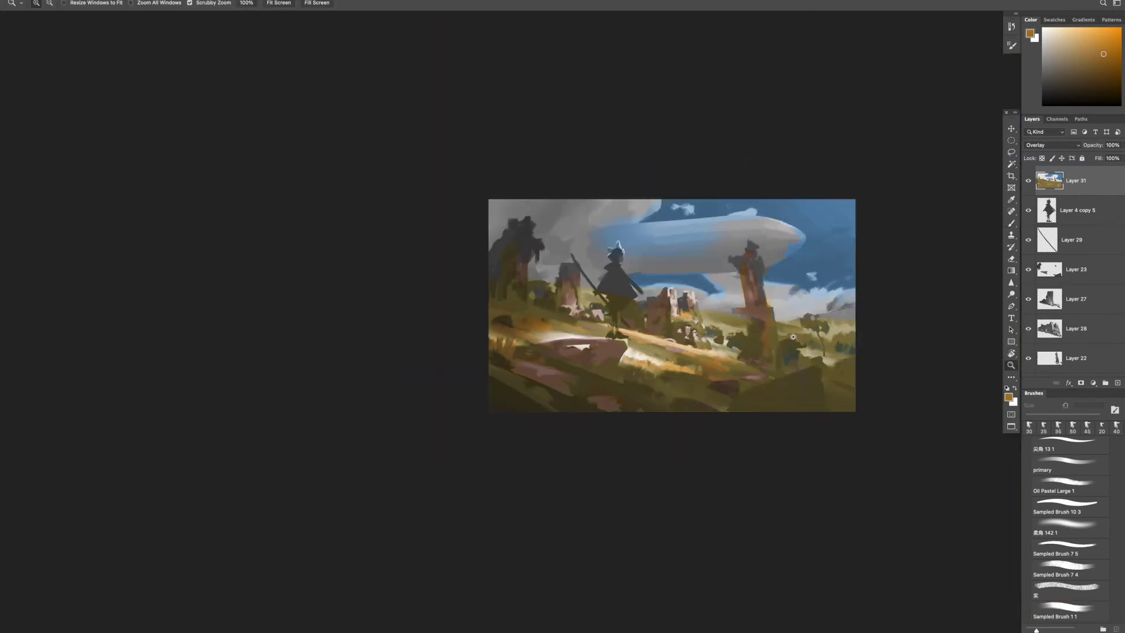
# - Tint the distant hills and the small bushes beyond the ruins muted green on Layer 31 at 15 to 30 px
pyautogui.scroll(3, 644, 304)
pyautogui.moveTo(1120, 93); pyautogui.dragTo(1121, 86)
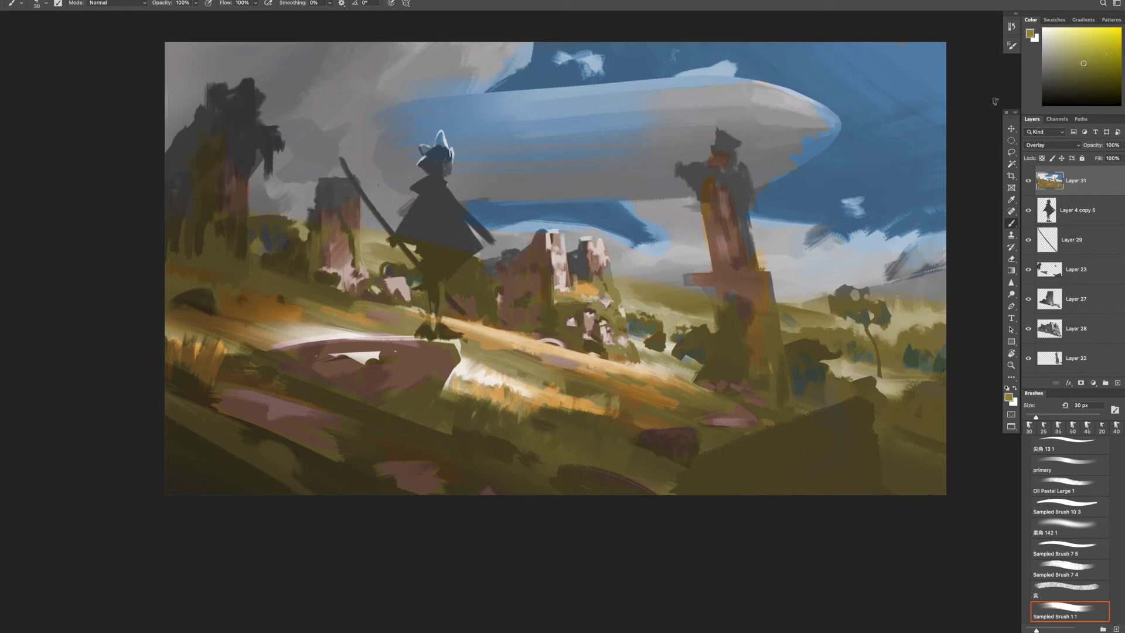
pyautogui.press('[')
pyautogui.scroll(2, 688, 318)
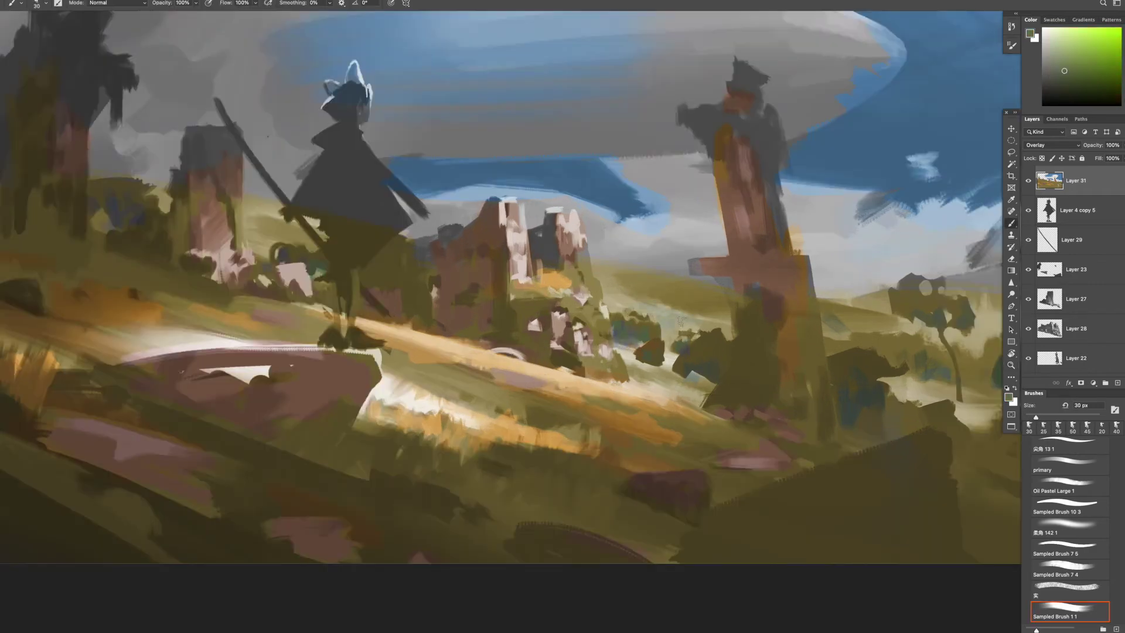
pyautogui.press(']')
pyautogui.hscroll(5, 510, 287)
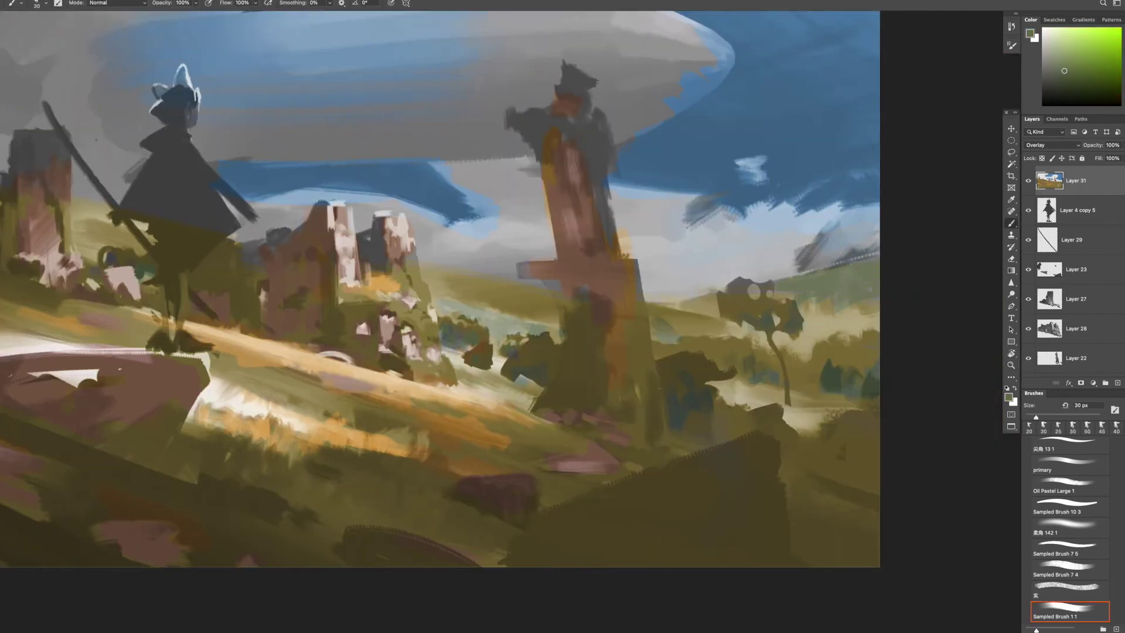
pyautogui.press('[')
pyautogui.hscroll(-4, 838, 301)
pyautogui.scroll(1, 838, 302)
pyautogui.moveTo(608, 354); pyautogui.dragTo(553, 339)
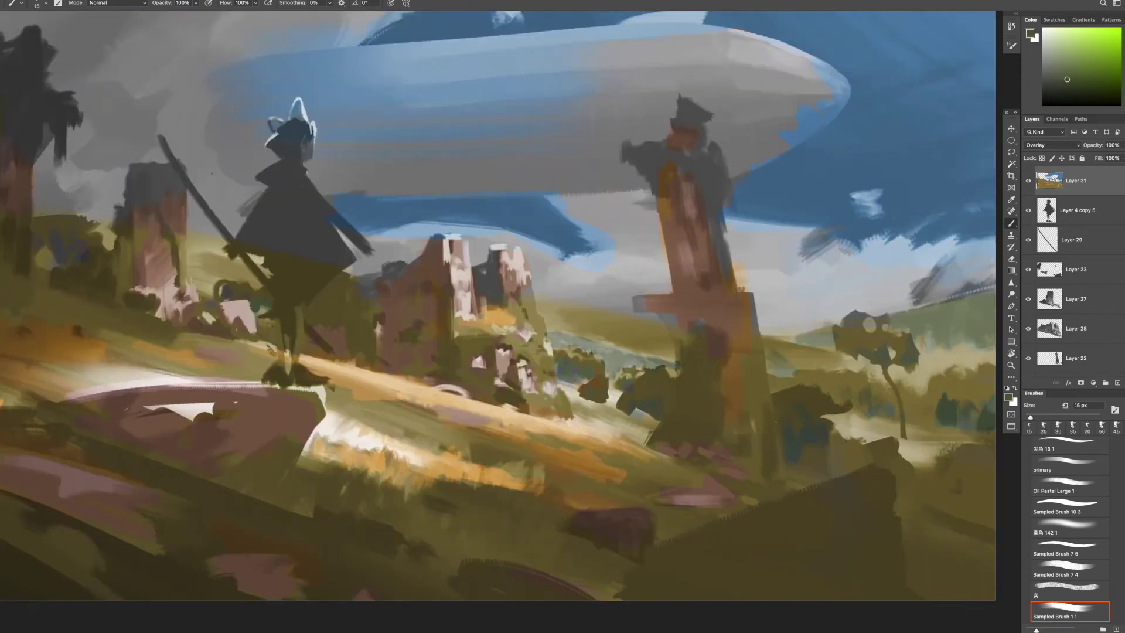
# - Tint the farthest hills and low clouds between the ruins and statue grey-blue with the brush enlarged to 45 px
pyautogui.keyDown('alt'); pyautogui.click(574, 331); pyautogui.keyUp('alt')
pyautogui.press(']')
pyautogui.press(']')
pyautogui.press(']')
pyautogui.press(']')
pyautogui.press(']')
pyautogui.moveTo(571, 328); pyautogui.dragTo(593, 337)
pyautogui.keyDown('alt'); pyautogui.click(586, 334); pyautogui.keyUp('alt')
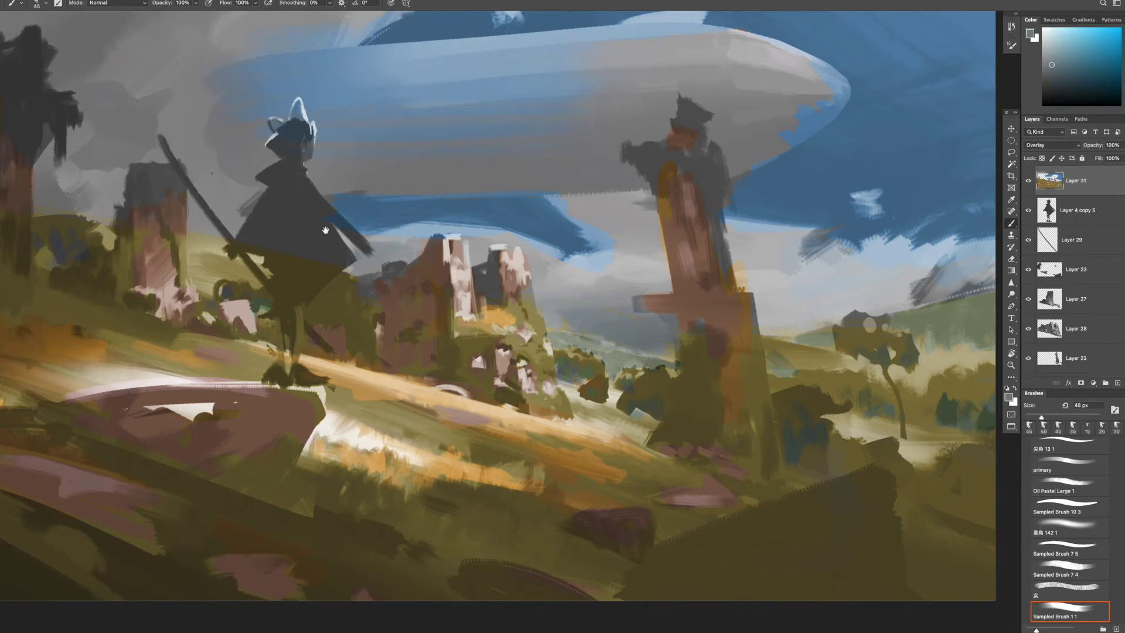
# - Glaze the storm clouds behind the cloaked figure and ruined tower cool blue-grey on Layer 31 with a brush of about 70 px
pyautogui.moveTo(354, 226); pyautogui.dragTo(531, 335)
pyautogui.press(']')
pyautogui.press(']')
pyautogui.press(']')
pyautogui.press(']')
pyautogui.press(']')
pyautogui.press(']')
pyautogui.press(']')
pyautogui.press('[')
pyautogui.press('[')
pyautogui.press('[')
pyautogui.hscroll(5, 682, 114)
pyautogui.scroll(-3, 683, 114)
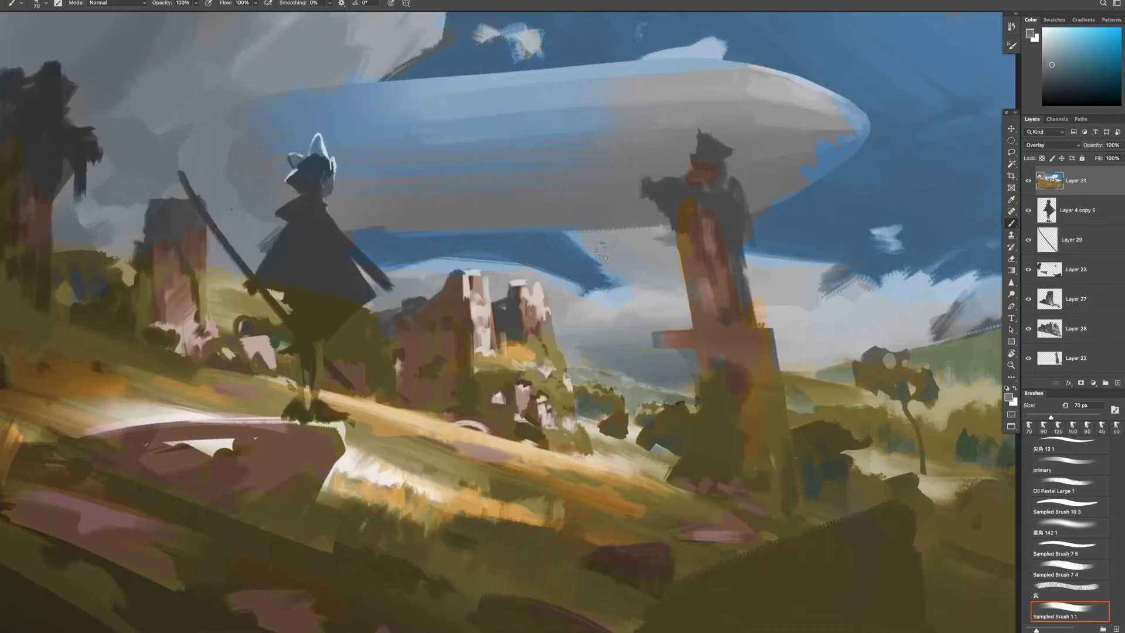
# - Glaze the airship's hull and tail warm mauve-grey on Layer 31 with the brush at 80 to 100 px
pyautogui.hscroll(5, 611, 340)
pyautogui.scroll(-2, 611, 340)
pyautogui.scroll(-10, 811, 280)
pyautogui.scroll(10, 811, 280)
pyautogui.press(']')
pyautogui.press(']')
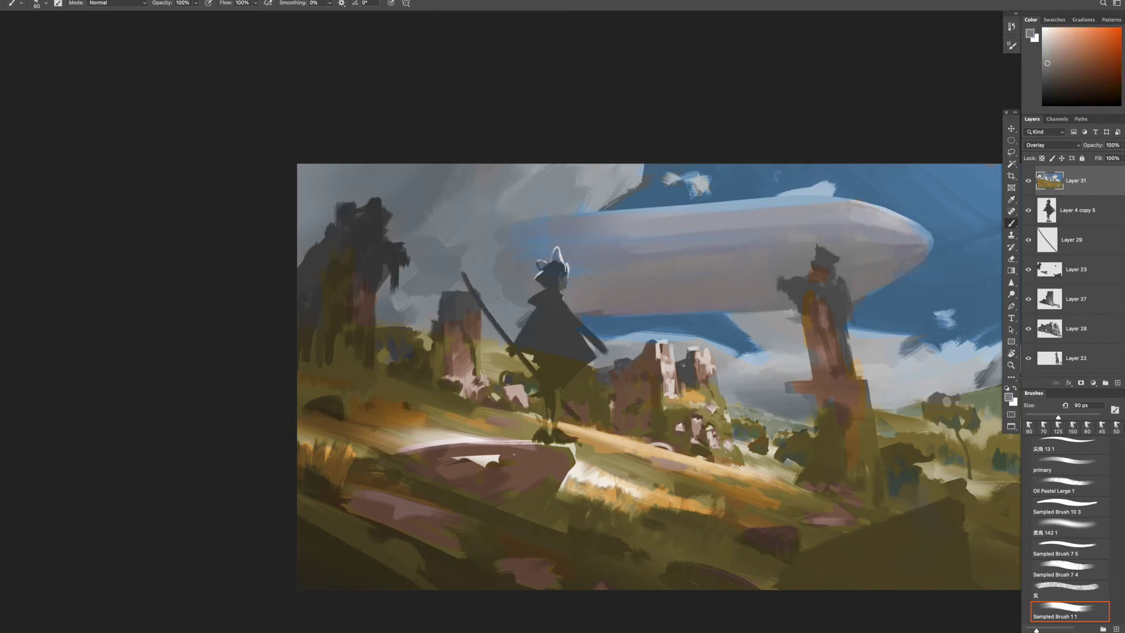
pyautogui.press(']')
pyautogui.moveTo(504, 240); pyautogui.dragTo(520, 297)
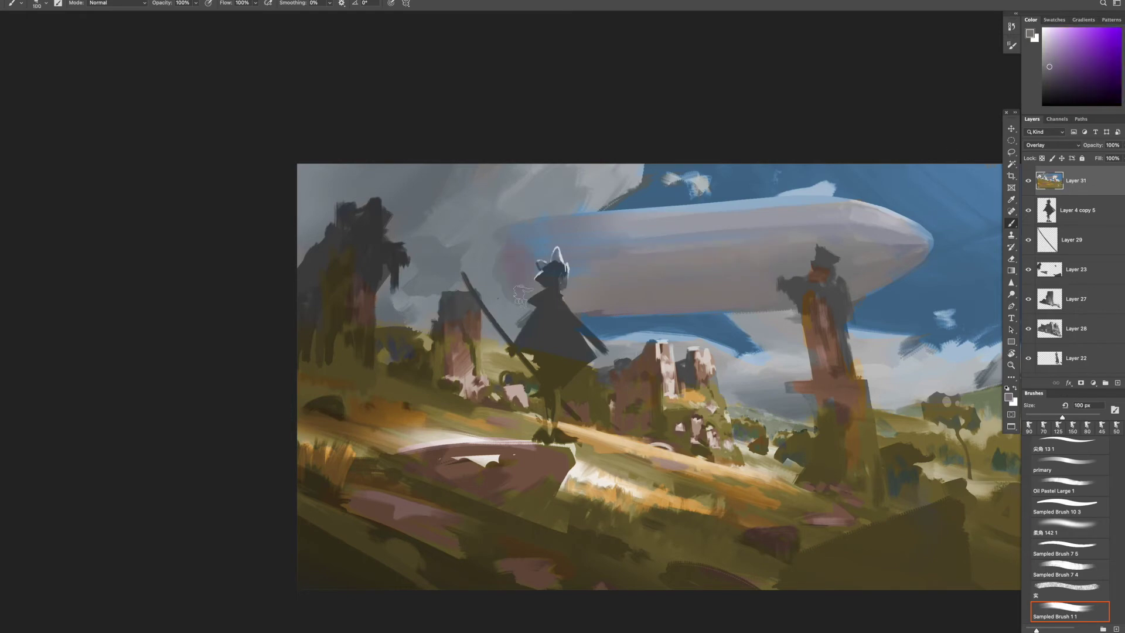
pyautogui.scroll(-10, 716, 293)
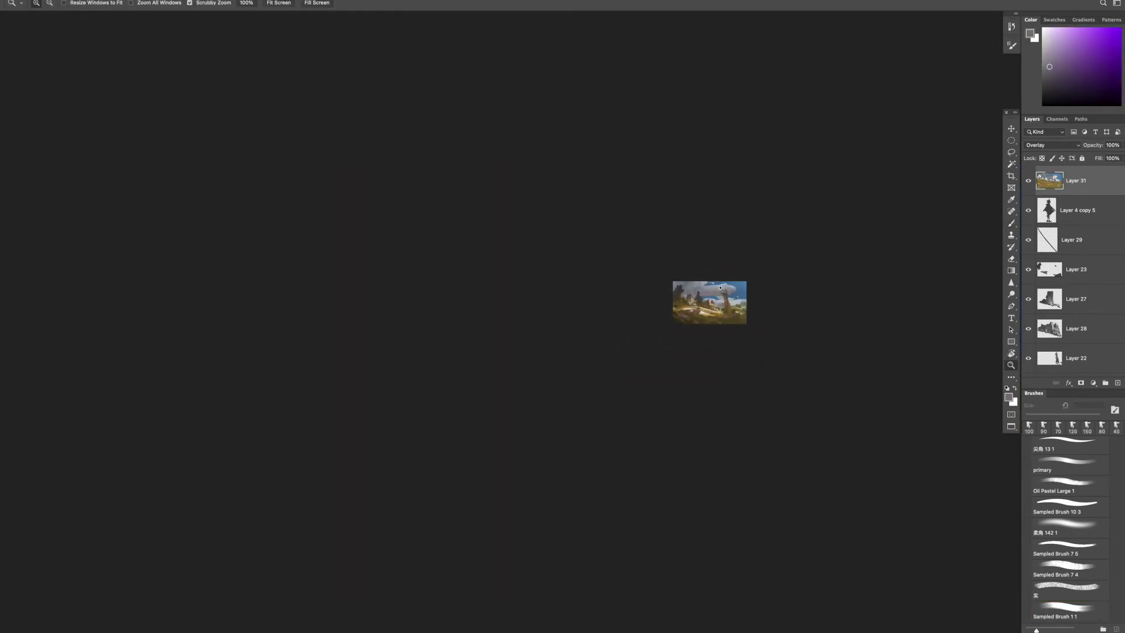
pyautogui.scroll(12, 716, 293)
# - Glaze the airship's upper hull blue at 60 px and add pale yellow highlights to its nose at 35 px
pyautogui.keyDown('alt'); pyautogui.click(716, 275); pyautogui.keyUp('alt')
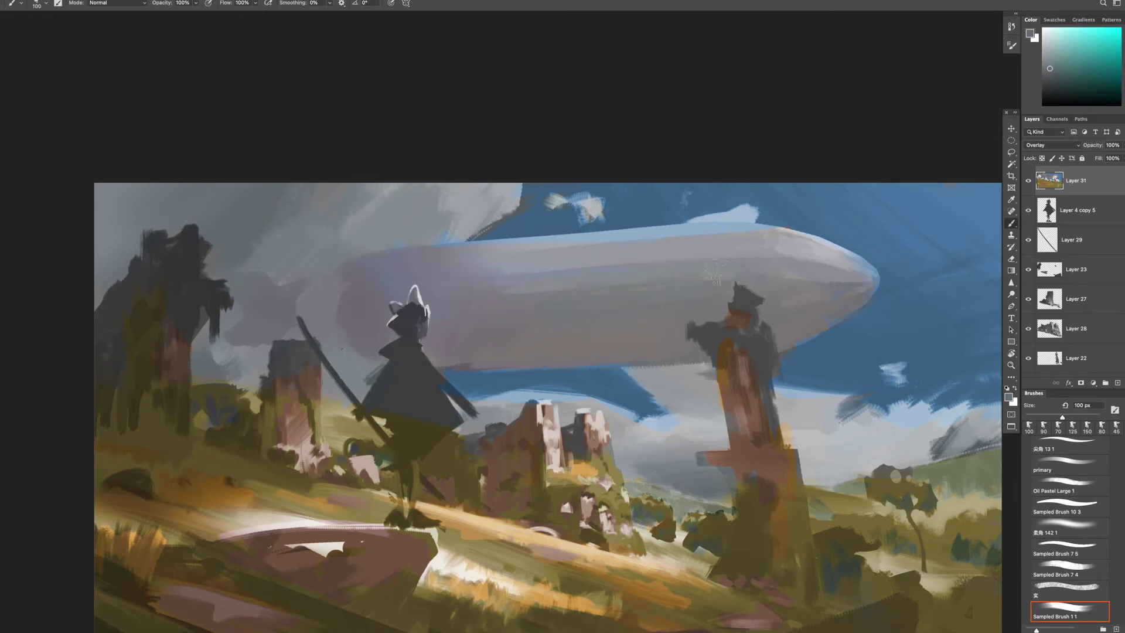
pyautogui.click(1111, 59)
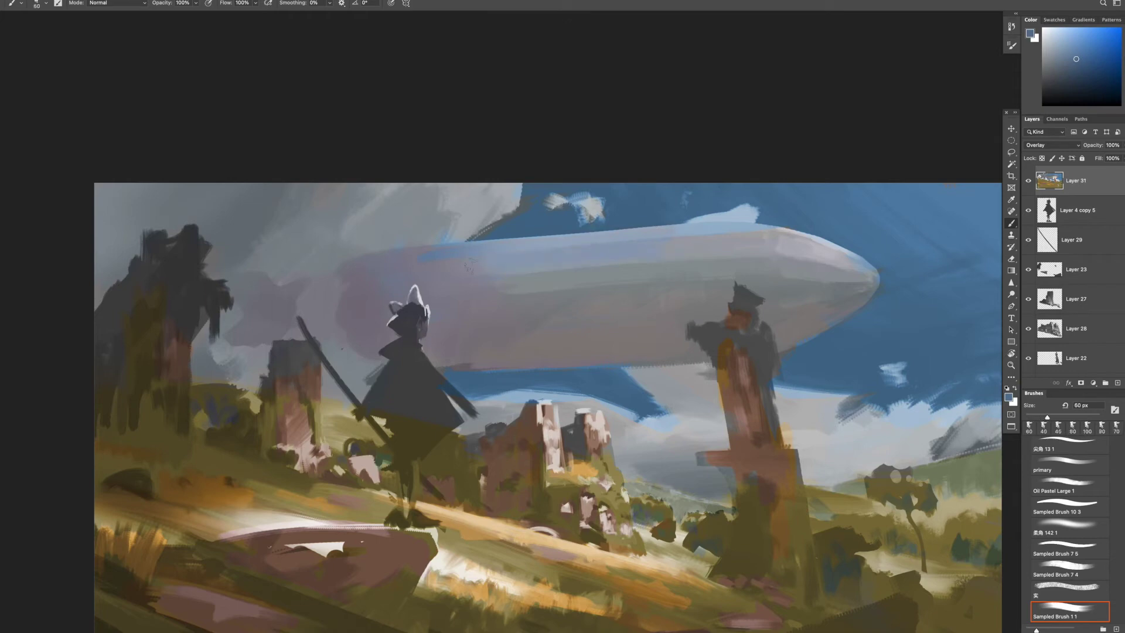
pyautogui.keyDown('alt'); pyautogui.click(740, 240); pyautogui.keyUp('alt')
pyautogui.press('[')
pyautogui.press('[')
pyautogui.press('[')
pyautogui.moveTo(697, 224)
pyautogui.mouseDown()
pyautogui.moveTo(791, 233)
pyautogui.moveTo(866, 266)
pyautogui.moveTo(878, 291)
pyautogui.mouseUp()
pyautogui.keyDown('alt'); pyautogui.click(798, 237); pyautogui.keyUp('alt')
pyautogui.press('z')
pyautogui.moveTo(851, 341)
pyautogui.mouseDown()
pyautogui.moveTo(815, 256)
pyautogui.moveTo(914, 257)
pyautogui.mouseUp()
pyautogui.press('b')
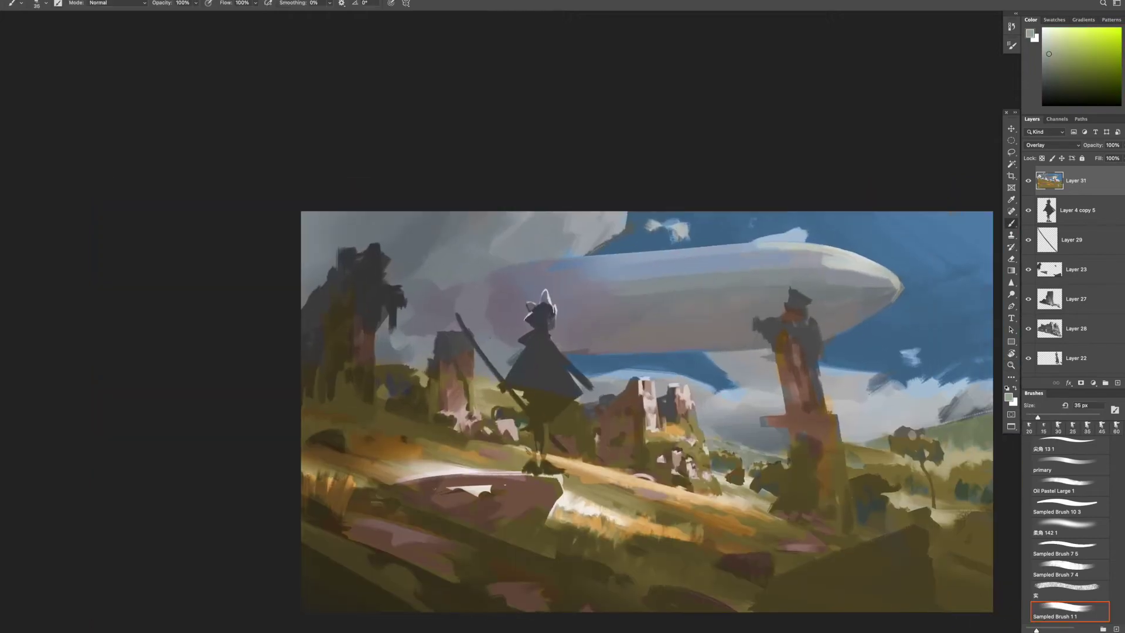
# - Tint the bright clouds above and below the airship pale yellow-green on Layer 31 at 50 to 70 px
pyautogui.press(']')
pyautogui.press(']')
pyautogui.moveTo(511, 241); pyautogui.dragTo(521, 214)
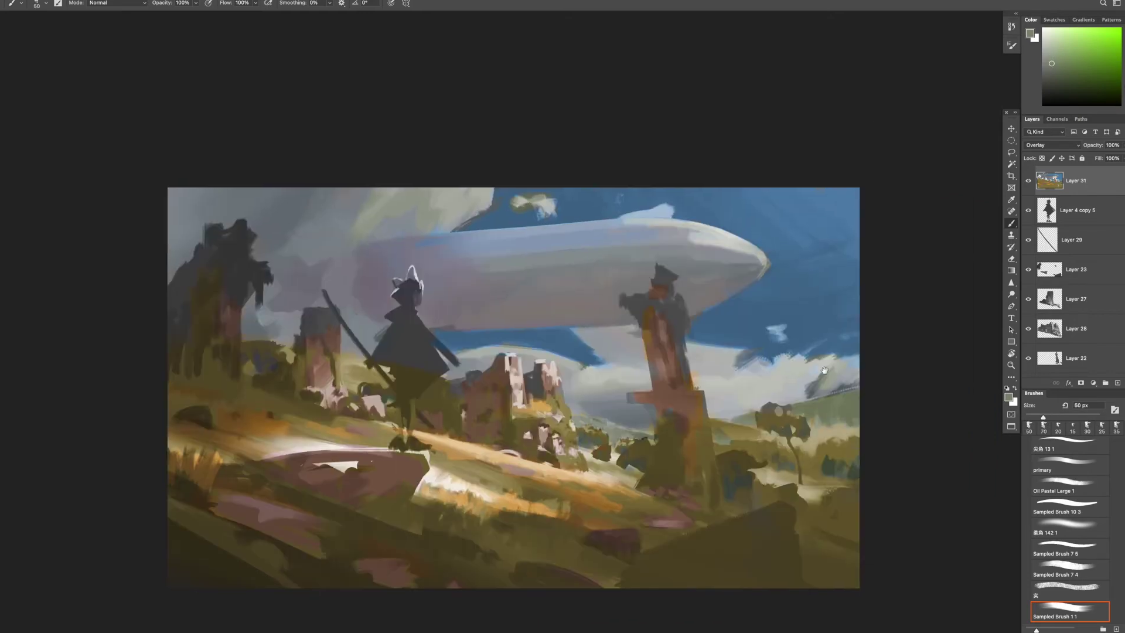
pyautogui.moveTo(754, 396)
pyautogui.mouseDown()
pyautogui.moveTo(822, 369)
pyautogui.moveTo(910, 307)
pyautogui.moveTo(877, 344)
pyautogui.moveTo(937, 328)
pyautogui.mouseUp()
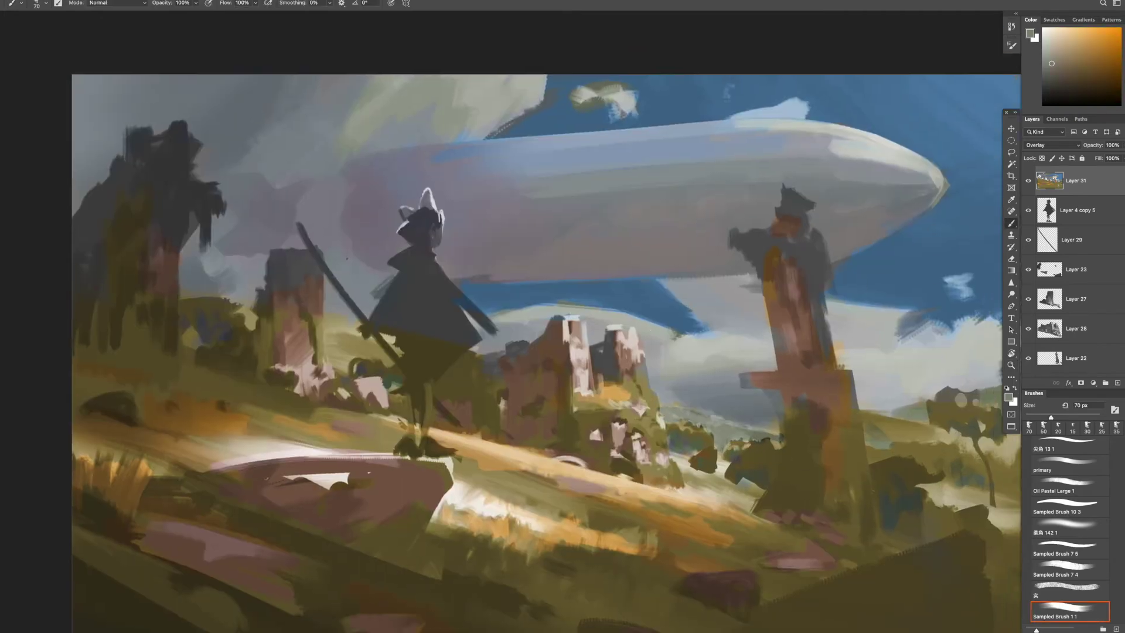
pyautogui.moveTo(789, 372); pyautogui.dragTo(773, 337)
# - Warm the sunlit faces of the ruins and nearby rocks with orange on Layer 31 at 20 to 30 px
pyautogui.moveTo(565, 338); pyautogui.dragTo(591, 339)
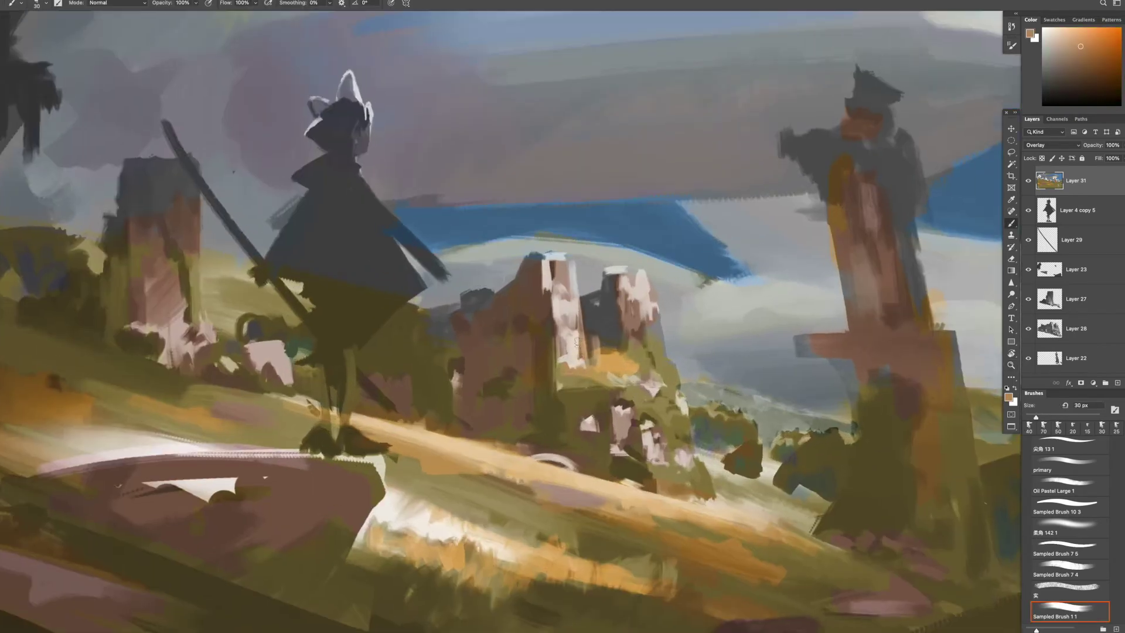
pyautogui.moveTo(179, 352)
pyautogui.mouseDown()
pyautogui.moveTo(147, 326)
pyautogui.moveTo(269, 347)
pyautogui.mouseUp()
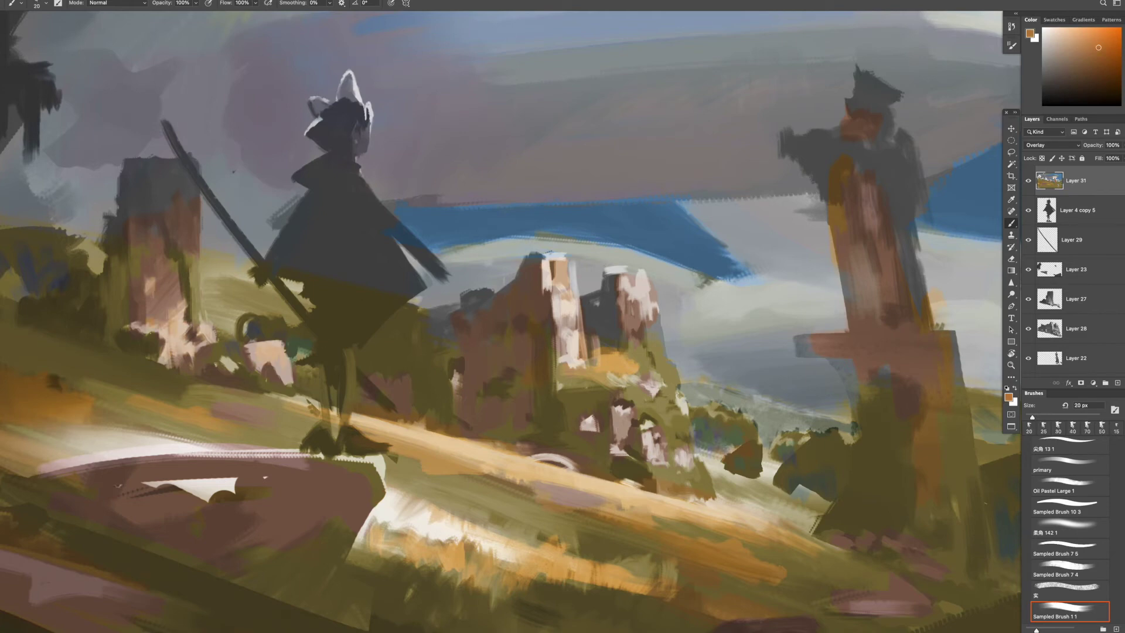
pyautogui.hotkey('ctrl', '-')
pyautogui.hotkey('ctrl', '+')
pyautogui.press('[')
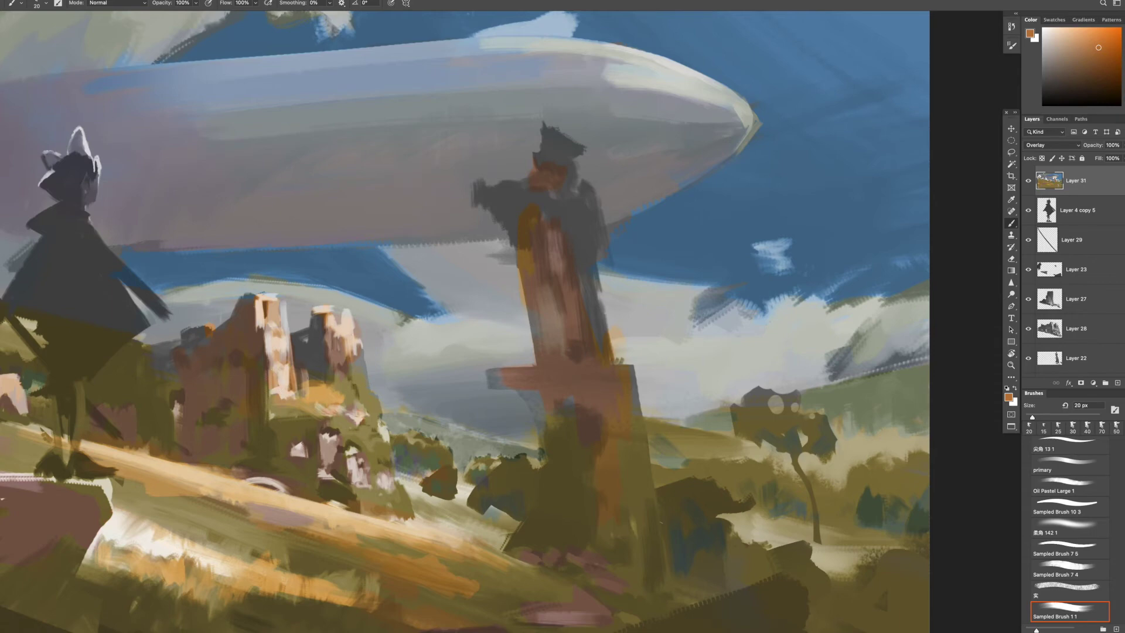
# - Glaze the statue's body orange at 35 px and tint the top of its head moss green at 30 px
pyautogui.press(']')
pyautogui.press(']')
pyautogui.press(']')
pyautogui.press(']')
pyautogui.press(']')
pyautogui.hotkey('ctrl', '-')
pyautogui.hotkey('ctrl', '0')
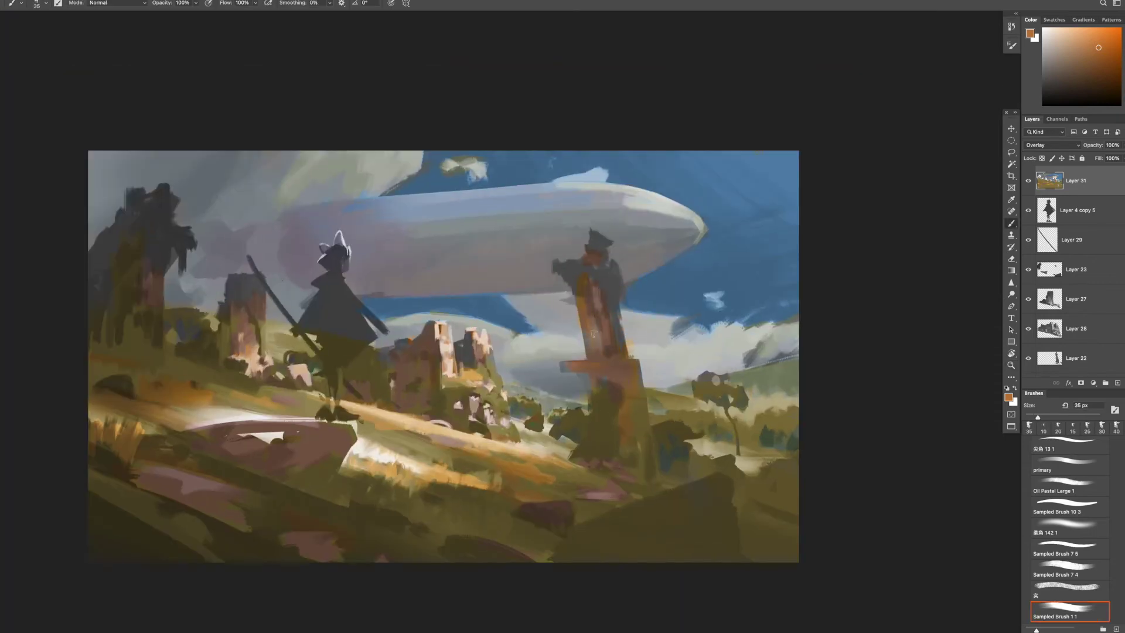
pyautogui.press('z')
pyautogui.moveTo(599, 357)
pyautogui.mouseDown()
pyautogui.moveTo(603, 407)
pyautogui.moveTo(622, 354)
pyautogui.moveTo(639, 351)
pyautogui.mouseUp()
pyautogui.press('b')
pyautogui.keyDown('alt'); pyautogui.click(665, 207); pyautogui.keyUp('alt')
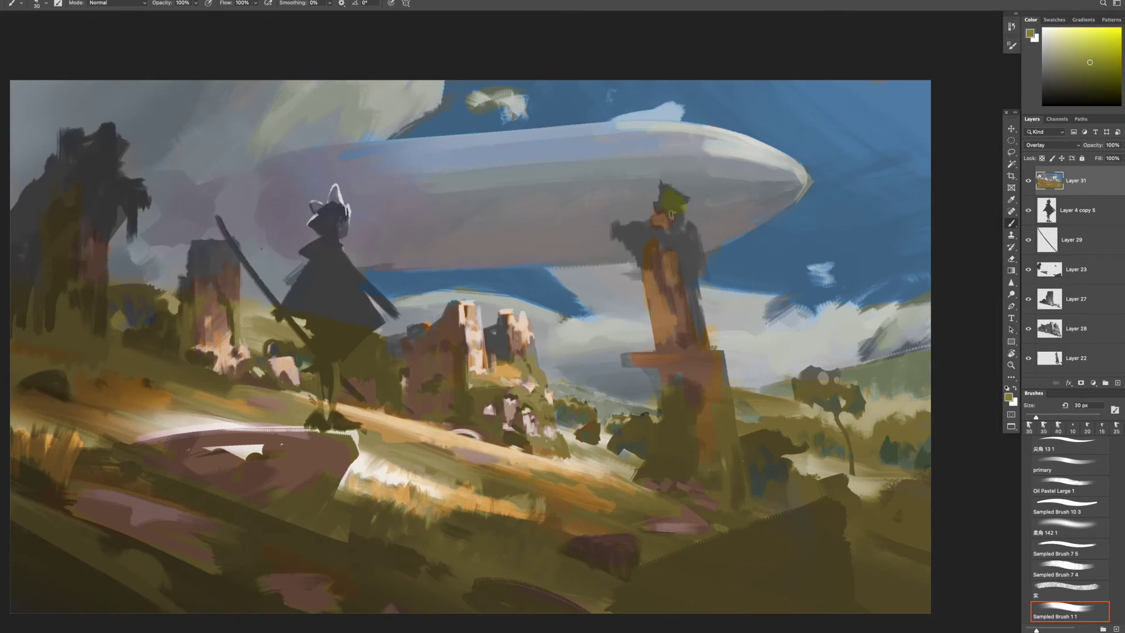
# - Shift the open blue sky around the airship to teal on Layer 31 with the brush enlarged to 70 px
pyautogui.keyDown('alt'); pyautogui.click(840, 222); pyautogui.keyUp('alt')
pyautogui.press(']')
pyautogui.press(']')
pyautogui.press(']')
pyautogui.press(']')
pyautogui.moveTo(833, 138); pyautogui.dragTo(895, 265)
pyautogui.moveTo(772, 120)
pyautogui.mouseDown()
pyautogui.moveTo(852, 132)
pyautogui.moveTo(915, 223)
pyautogui.mouseUp()
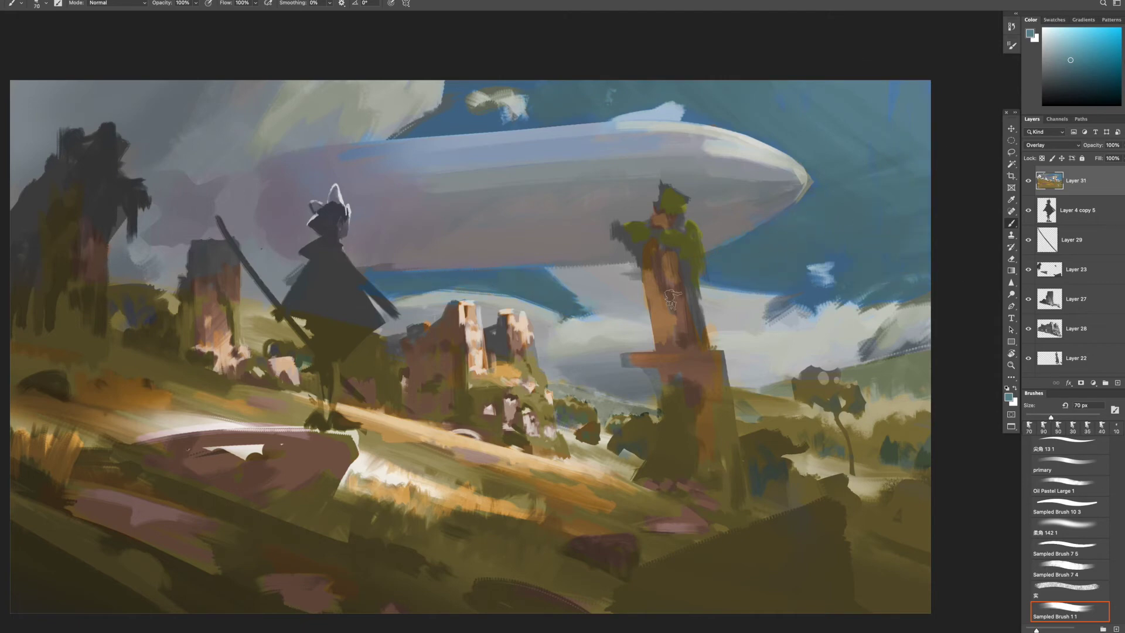
# - Brighten the sky's upper corner beyond the airship's nose with pale cyan strokes using Sampled Brush 1 1 at 125 px
pyautogui.scroll(-5, 826, 376)
pyautogui.scroll(4, 826, 377)
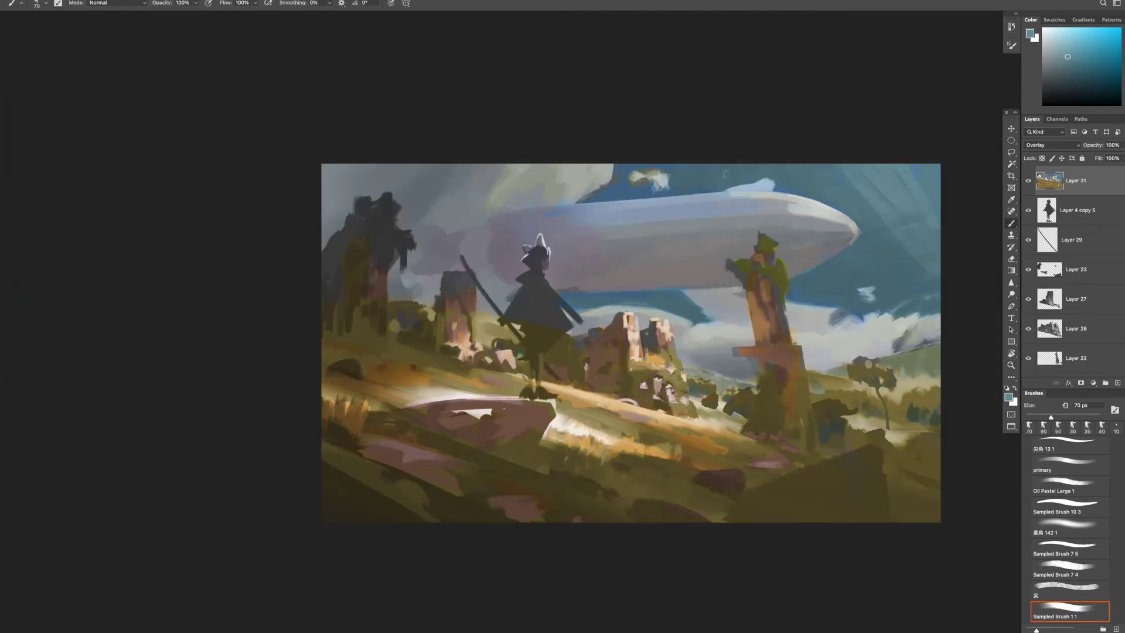
pyautogui.press('z')
pyautogui.scroll(-5, 849, 233)
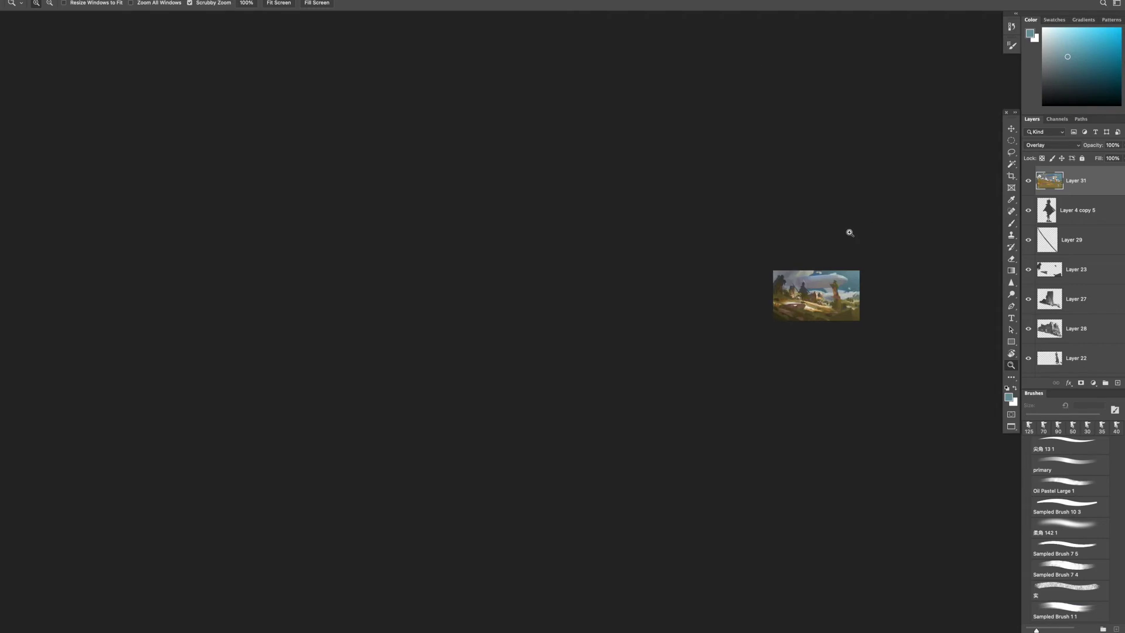
pyautogui.click(1069, 609)
pyautogui.hotkey('ctrl', '0')
pyautogui.click(1095, 67)
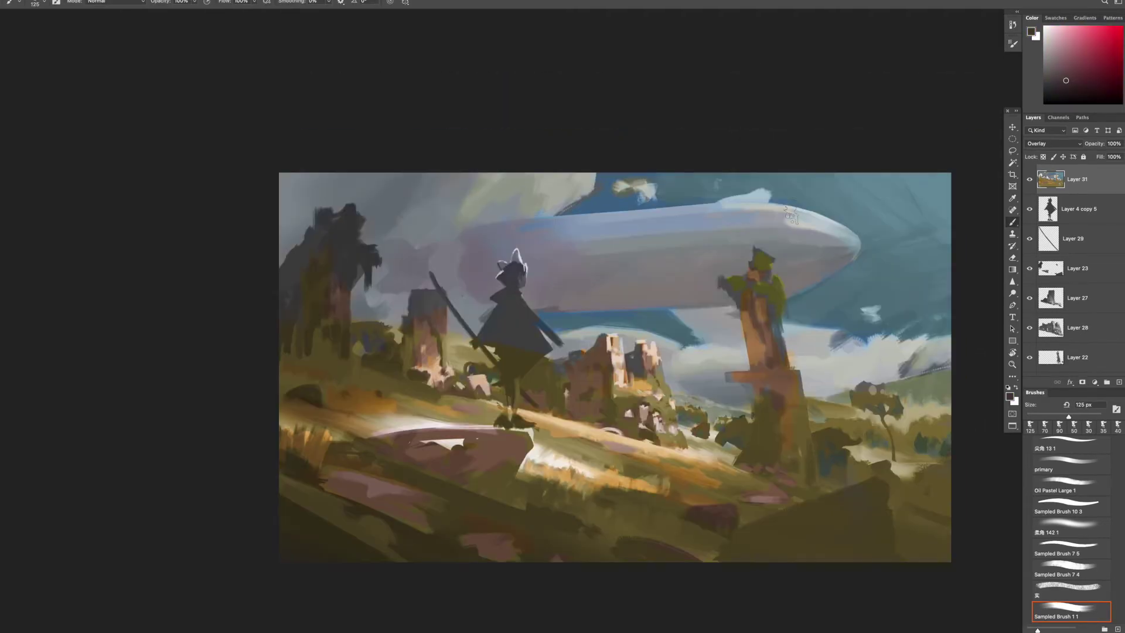
pyautogui.click(1060, 36)
pyautogui.press(']')
pyautogui.press(']')
pyautogui.press(']')
pyautogui.press(']')
pyautogui.moveTo(937, 182)
pyautogui.mouseDown()
pyautogui.moveTo(895, 207)
pyautogui.moveTo(791, 187)
pyautogui.mouseUp()
# - Blend a soft pale cyan glow over the sky around the airship's nose with the 柔角 142 1 brush enlarged to 800 px
pyautogui.click(1071, 528)
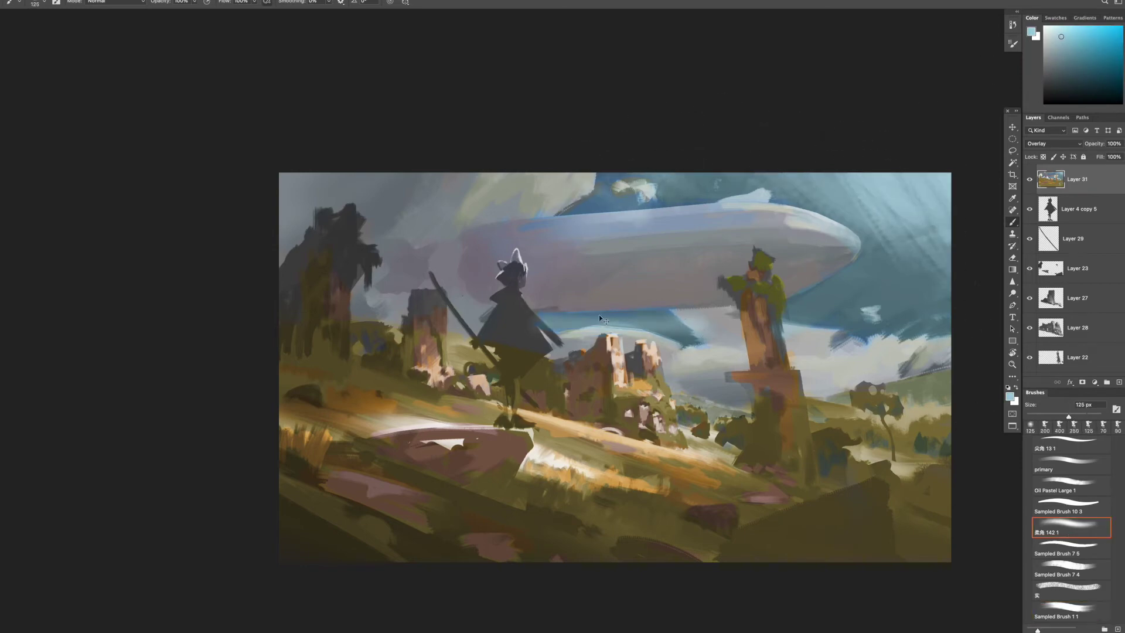
pyautogui.press(']')
pyautogui.press(']')
pyautogui.press(']')
pyautogui.press(']')
pyautogui.press(']')
pyautogui.press(']')
pyautogui.moveTo(843, 304)
pyautogui.mouseDown()
pyautogui.moveTo(918, 299)
pyautogui.moveTo(920, 263)
pyautogui.mouseUp()
pyautogui.press(']')
pyautogui.press(']')
pyautogui.press(']')
pyautogui.press(']')
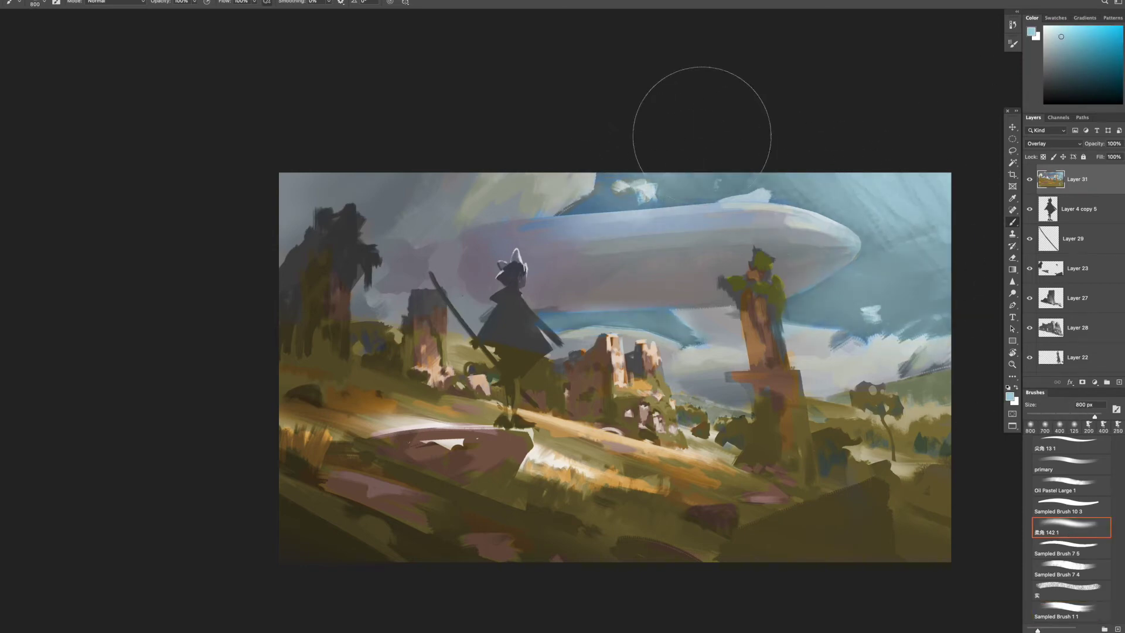
pyautogui.press('[')
pyautogui.press('[')
pyautogui.press('[')
pyautogui.press('[')
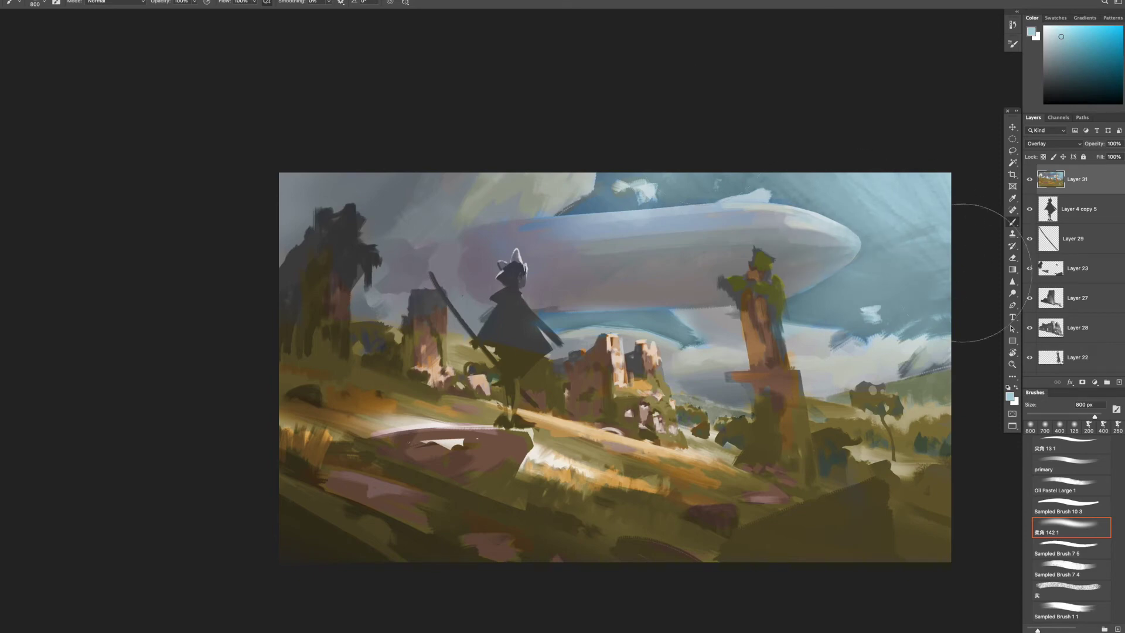
# - Extend the soft pale cyan glow down the sky beyond the airship's nose and reduce the brush to 400 px
pyautogui.moveTo(954, 302); pyautogui.dragTo(914, 351)
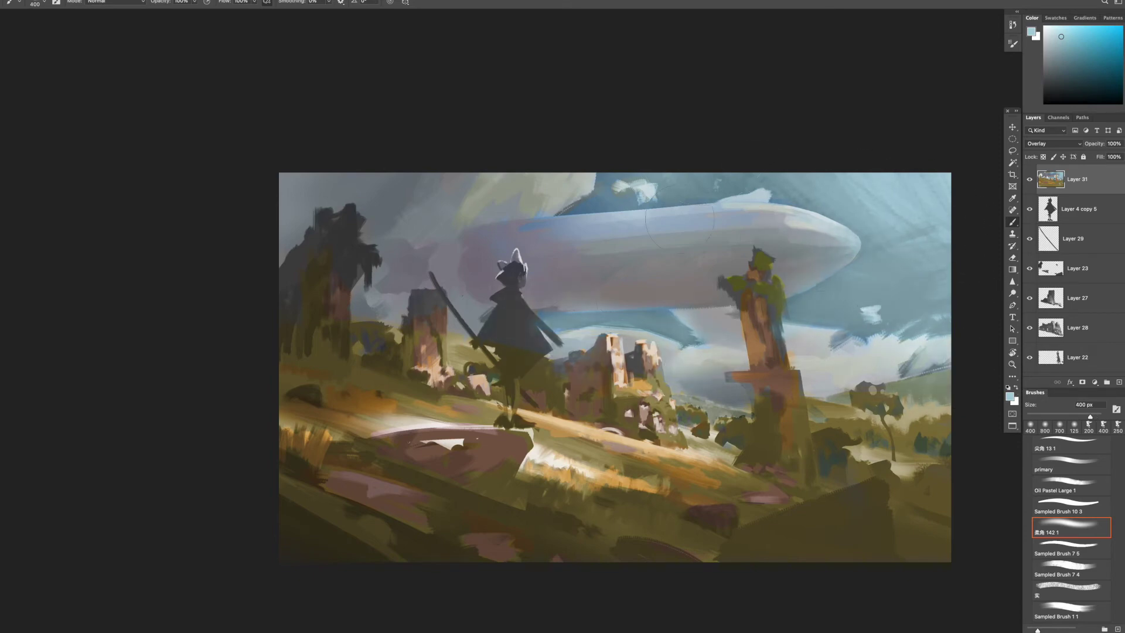
pyautogui.scroll(-5, 745, 293)
pyautogui.scroll(2, 744, 293)
pyautogui.press('z')
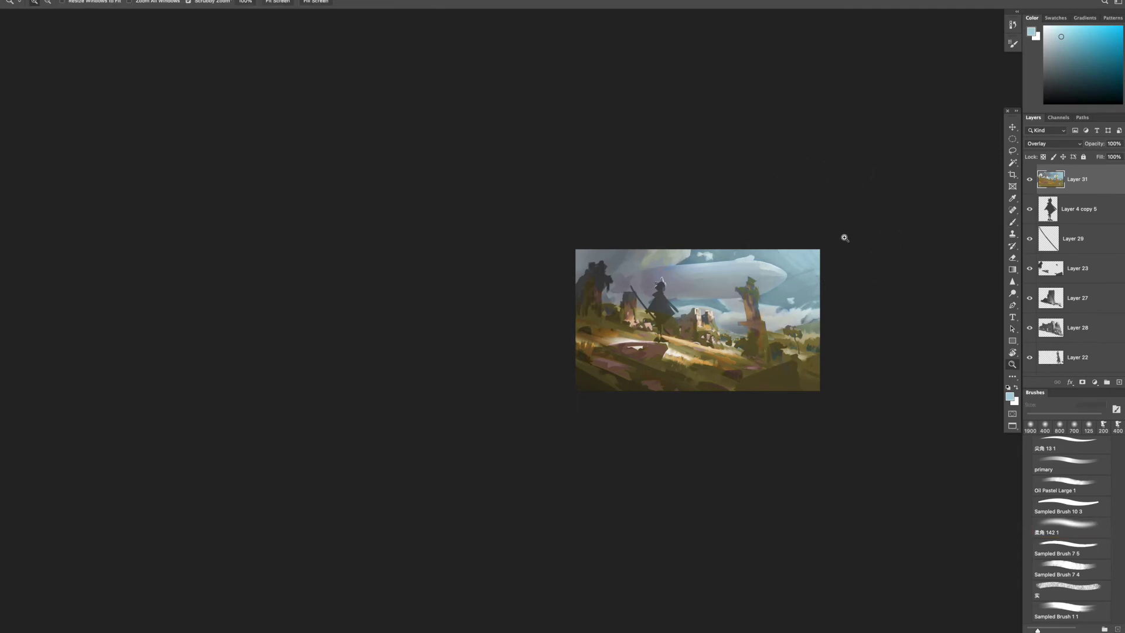
# - Begin darkening the foreground boulder with dark brown, using the Oil Pastel Large 1 brush at 250 px
pyautogui.scroll(2, 835, 258)
pyautogui.scroll(-3, 838, 273)
pyautogui.scroll(4, 836, 274)
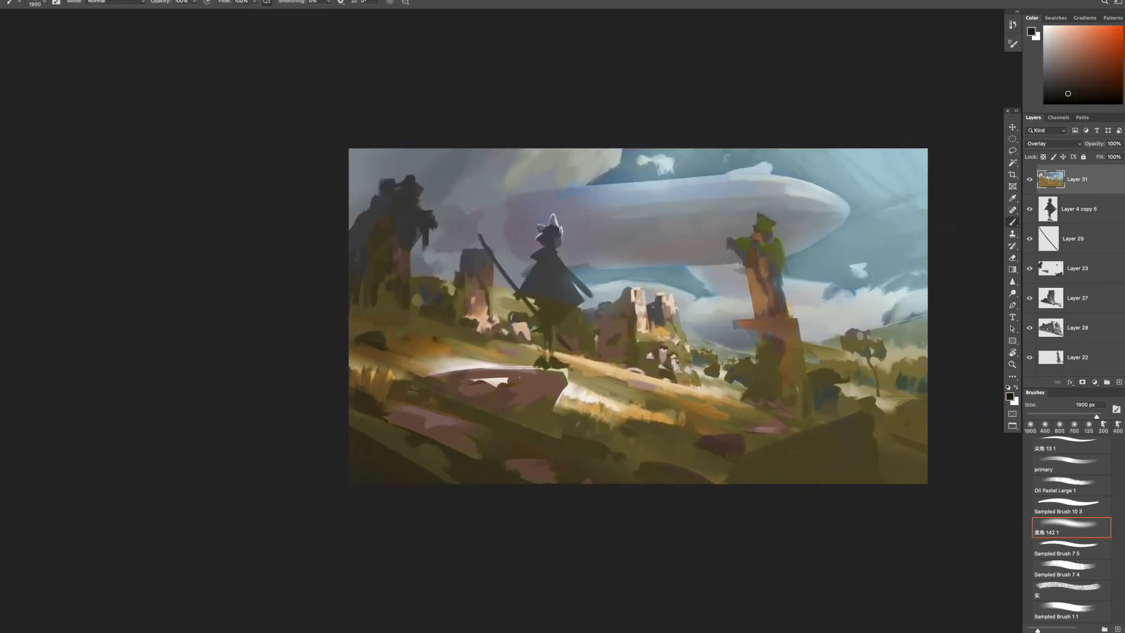
pyautogui.click(1071, 485)
pyautogui.moveTo(761, 474); pyautogui.dragTo(815, 469)
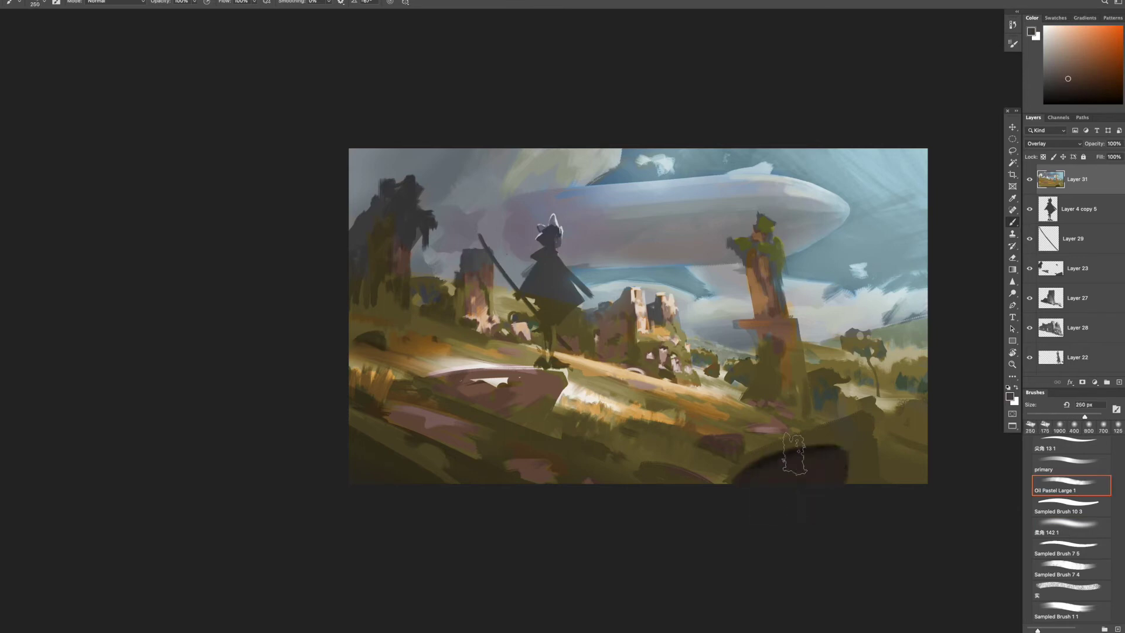
# - Spread the dark brown over the whole boulder and along the lower foreground slope with the brush enlarged to 400 px
pyautogui.press(']')
pyautogui.press(']')
pyautogui.press(']')
pyautogui.press(']')
pyautogui.press(']')
pyautogui.press(']')
pyautogui.press(']')
pyautogui.press(']')
pyautogui.press('[')
pyautogui.press('[')
pyautogui.press('[')
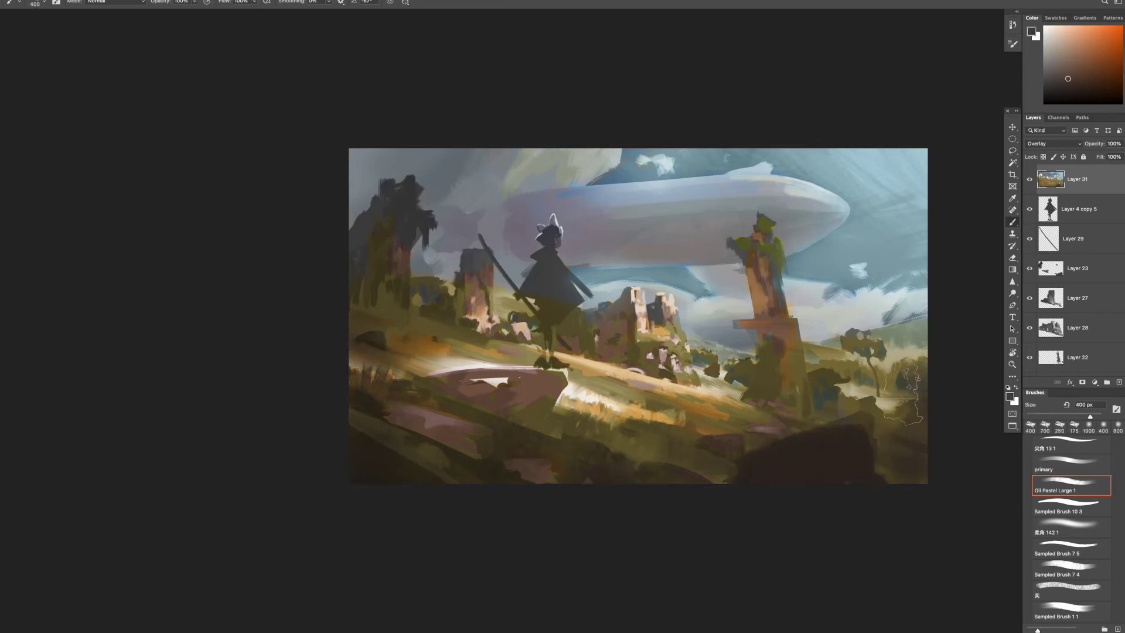
# - Tint the distant hills behind the statue blue-grey with Oil Pastel Large 1 reduced to 125 px
pyautogui.press('z')
pyautogui.moveTo(811, 444); pyautogui.dragTo(801, 461)
pyautogui.hotkey('ctrl', '0')
pyautogui.click(1070, 485)
pyautogui.keyDown('alt'); pyautogui.click(946, 377); pyautogui.keyUp('alt')
pyautogui.click(1068, 67)
pyautogui.press('[')
pyautogui.press('[')
pyautogui.press('[')
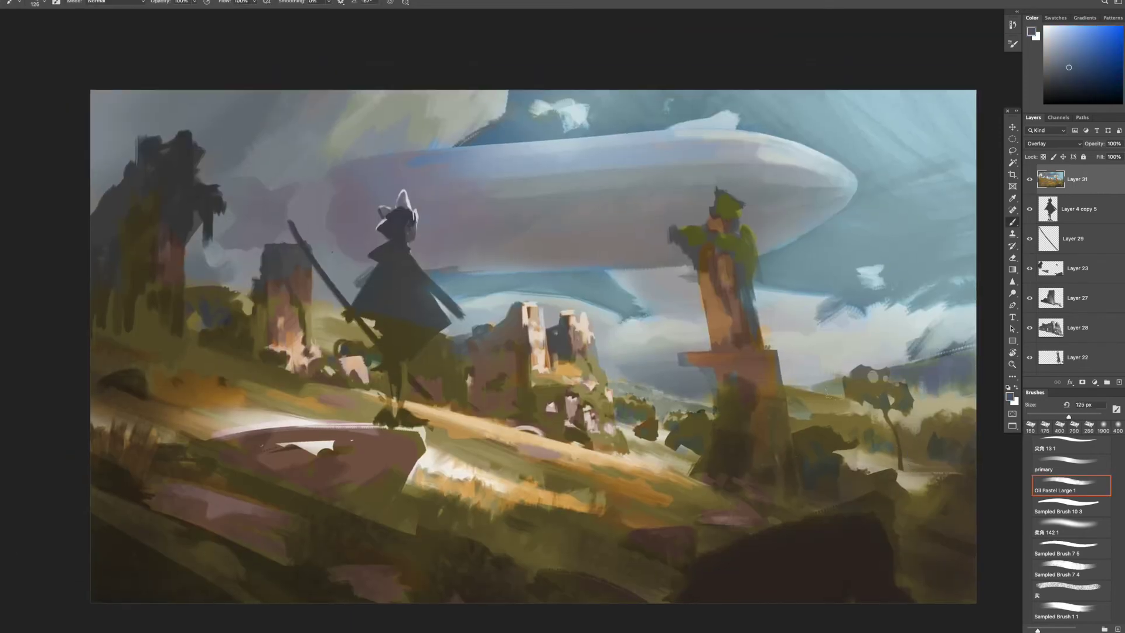
# - Tint the storm clouds above the tall ruin with a muted warm grey, enlarging the brush to 300 px
pyautogui.keyDown('alt'); pyautogui.click(617, 378); pyautogui.keyUp('alt')
pyautogui.keyDown('alt'); pyautogui.click(612, 363); pyautogui.keyUp('alt')
pyautogui.press(']')
pyautogui.moveTo(578, 349); pyautogui.dragTo(782, 452)
pyautogui.press(']')
pyautogui.press(']')
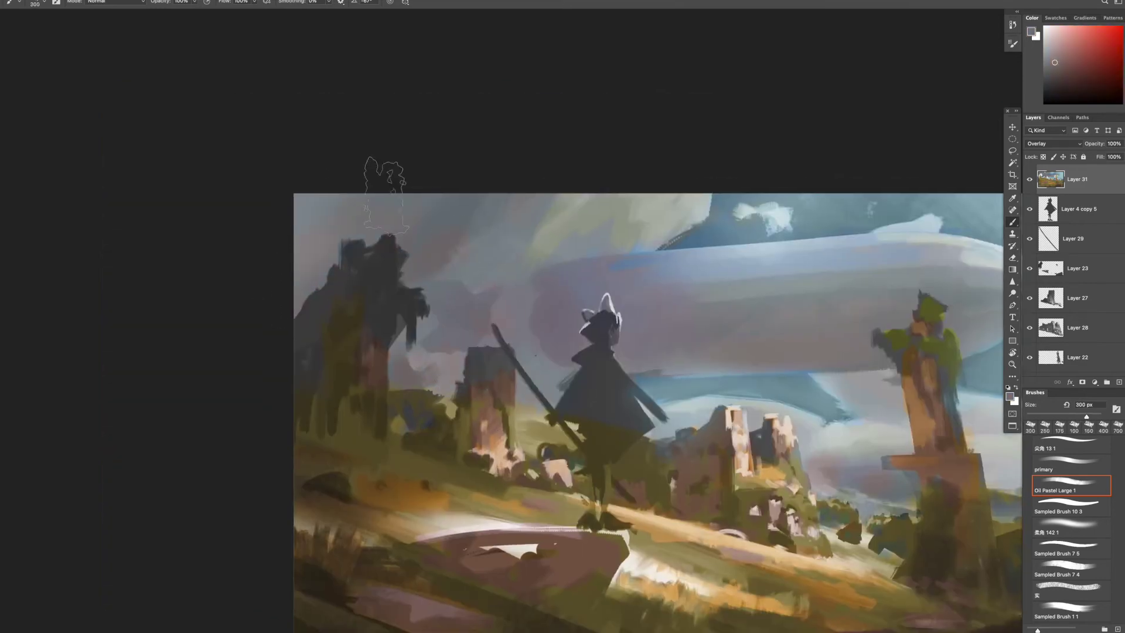
# - Warm the low clouds behind the statue with a muted cream colour at 150 px
pyautogui.scroll(-5, 571, 391)
pyautogui.scroll(4, 571, 391)
pyautogui.moveTo(571, 392); pyautogui.dragTo(527, 331)
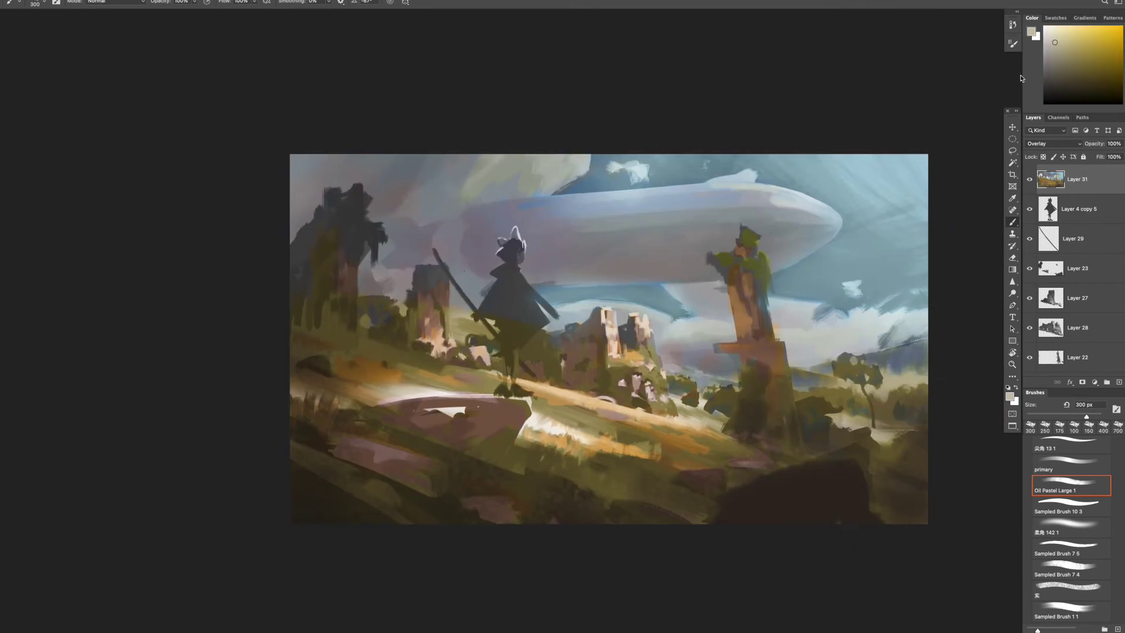
pyautogui.press('[')
pyautogui.press('[')
pyautogui.press(']')
pyautogui.press(']')
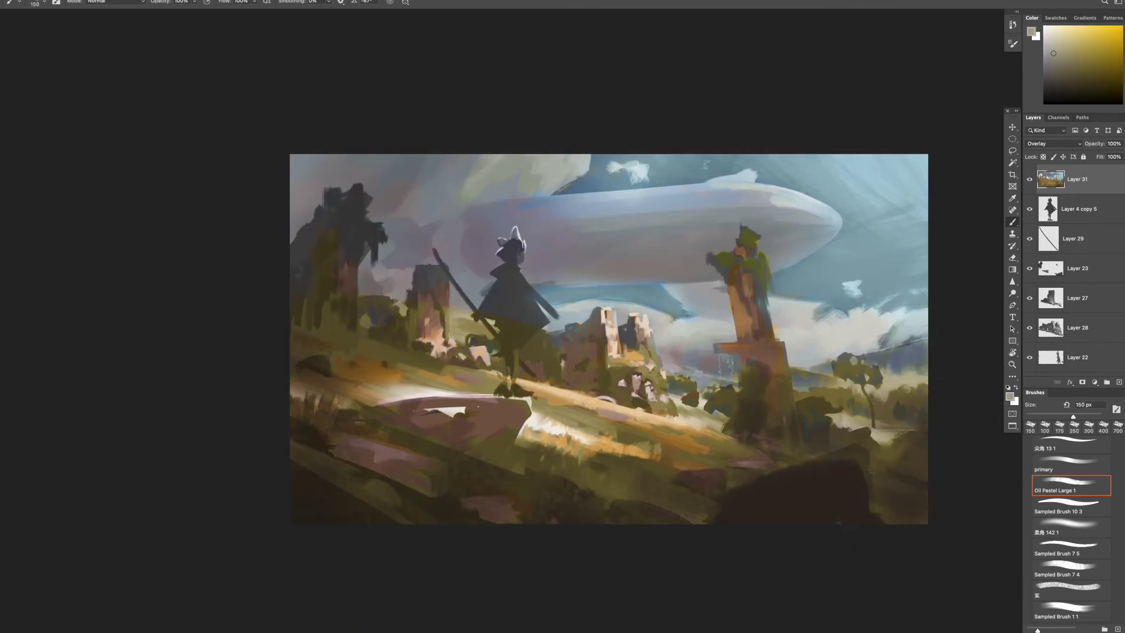
# - Glaze the figure's cloak with a muted reddish brown at 60 px to turn its greenish cast plum
pyautogui.scroll(-5, 707, 296)
pyautogui.scroll(6, 697, 378)
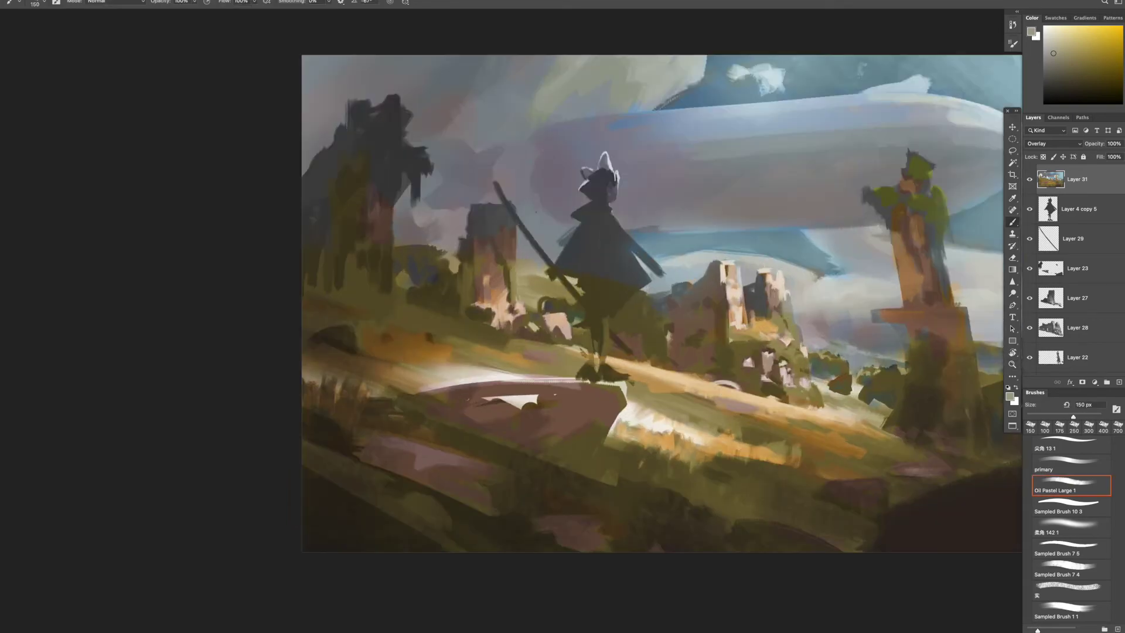
pyautogui.moveTo(606, 261); pyautogui.dragTo(640, 400)
pyautogui.press('[')
pyautogui.press('[')
pyautogui.press('[')
pyautogui.press('[')
pyautogui.press('[')
pyautogui.press('[')
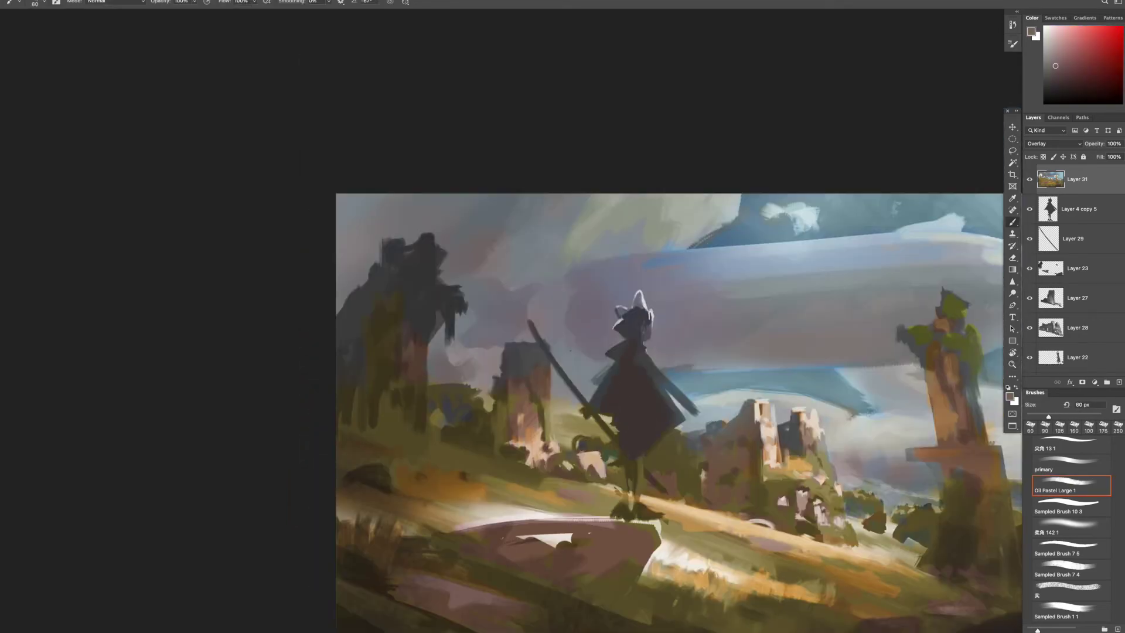
# - Tint the figure's legs reddish brown with the brush reduced to 35 px
pyautogui.scroll(-5, 641, 378)
pyautogui.scroll(6, 640, 378)
pyautogui.press('[')
pyautogui.keyDown('alt'); pyautogui.click(585, 592); pyautogui.keyUp('alt')
pyautogui.press('[')
pyautogui.moveTo(721, 385); pyautogui.dragTo(746, 281)
pyautogui.moveTo(670, 378); pyautogui.dragTo(668, 430)
pyautogui.moveTo(651, 374); pyautogui.dragTo(649, 430)
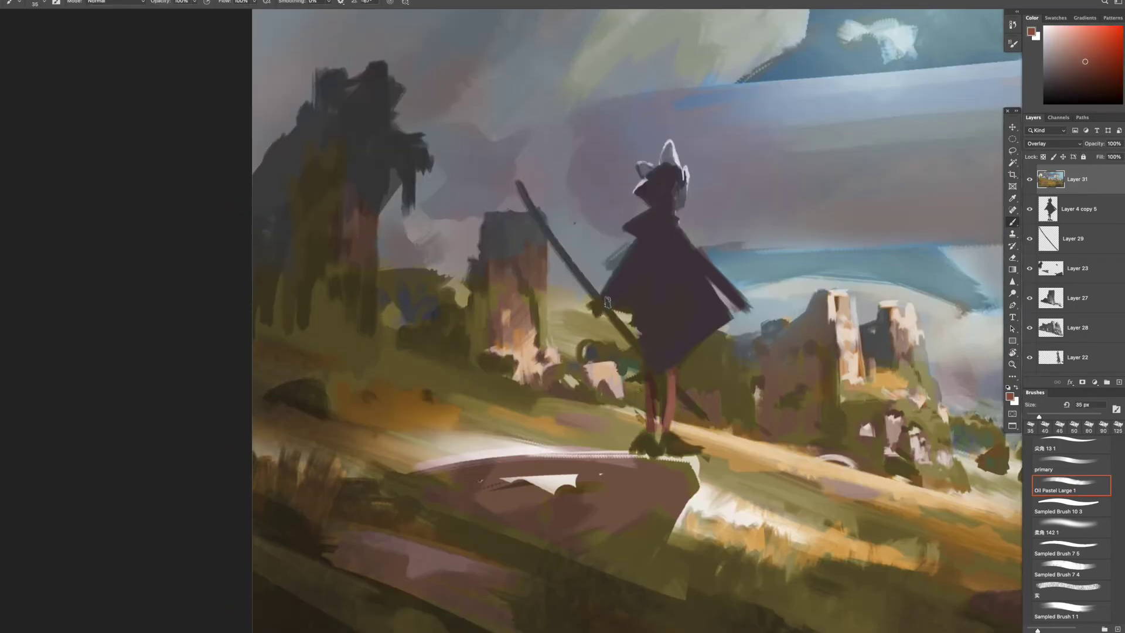
# - Tint the figure's face with a salmon skin tone at 30 px
pyautogui.scroll(3, 703, 217)
pyautogui.moveTo(675, 280); pyautogui.dragTo(682, 296)
pyautogui.scroll(-6, 601, 274)
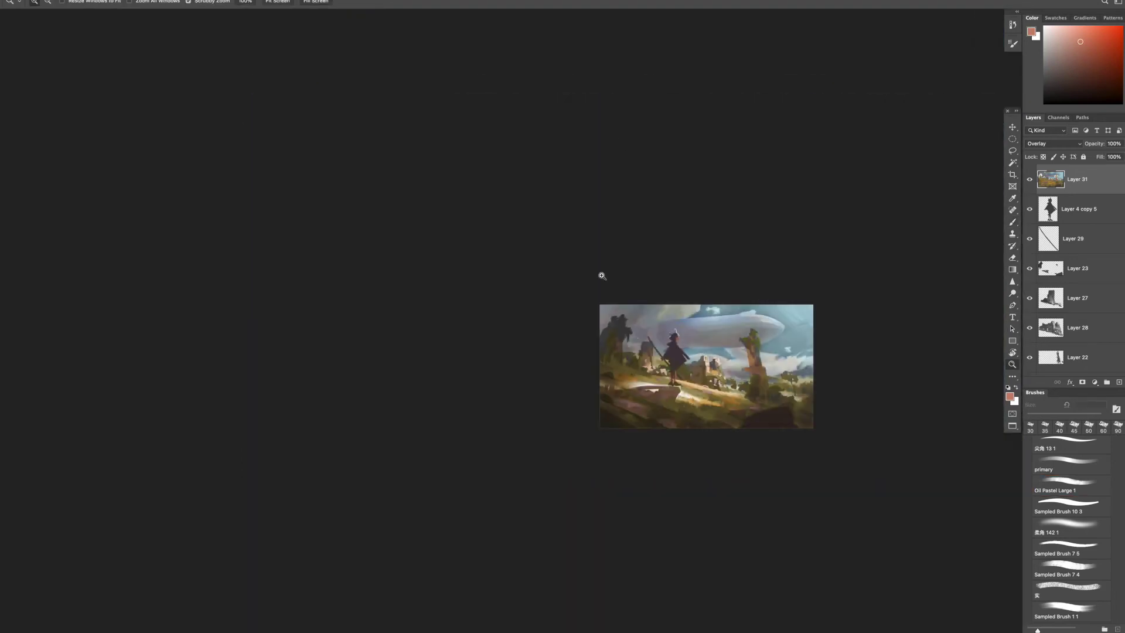
# - Colour the figure's hair bow and shoes bright red with the brush at 25 px
pyautogui.scroll(8, 601, 274)
pyautogui.moveTo(674, 235)
pyautogui.mouseDown()
pyautogui.moveTo(656, 269)
pyautogui.moveTo(615, 287)
pyautogui.moveTo(642, 296)
pyautogui.mouseUp()
pyautogui.scroll(-5, 663, 79)
pyautogui.scroll(5, 709, 357)
pyautogui.press('b')
pyautogui.moveTo(682, 547); pyautogui.dragTo(735, 564)
pyautogui.scroll(-5, 694, 296)
pyautogui.scroll(5, 744, 111)
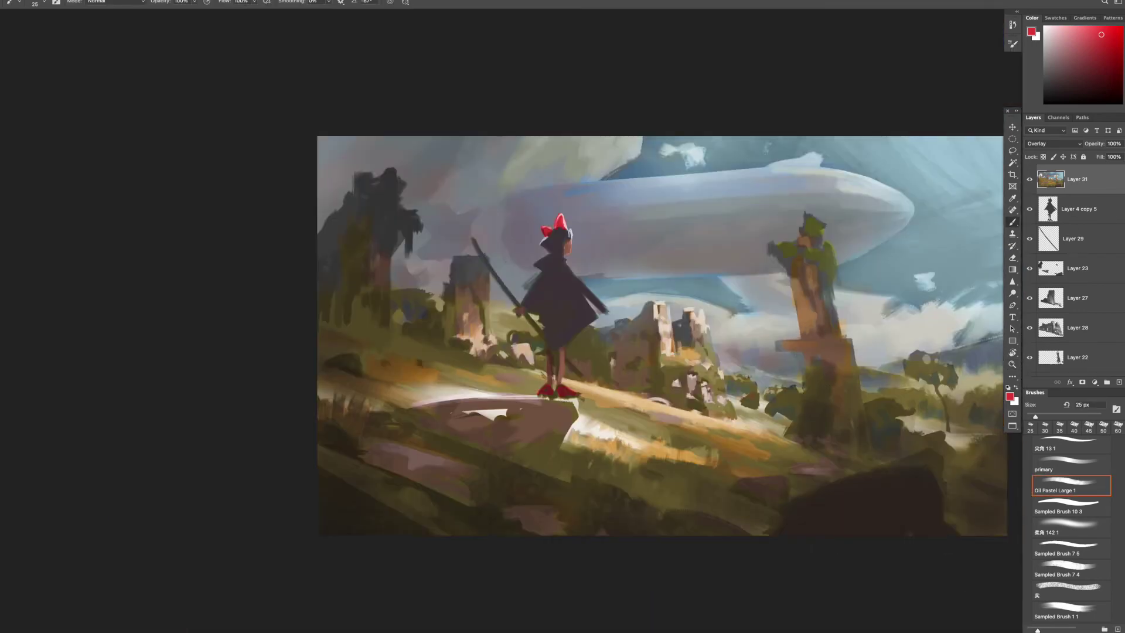
# - Glaze the tall ruin and the top of the smaller ruined pillar olive brown at about 50 px
pyautogui.keyDown('alt'); pyautogui.click(662, 328); pyautogui.keyUp('alt')
pyautogui.scroll(2, 722, 158)
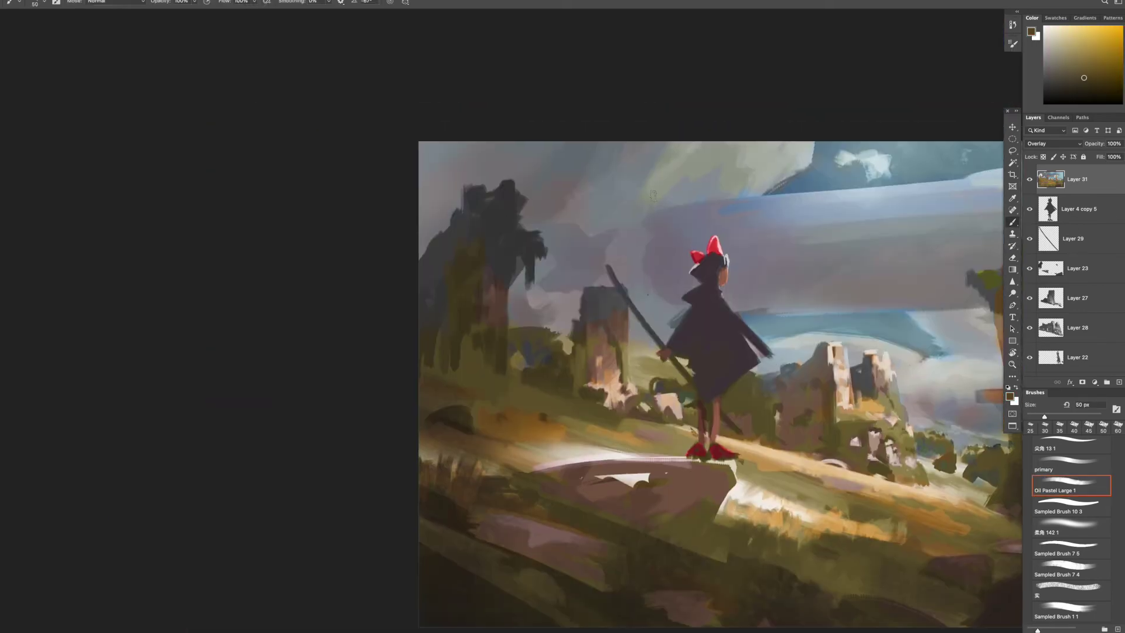
pyautogui.moveTo(489, 199)
pyautogui.mouseDown()
pyautogui.moveTo(489, 286)
pyautogui.moveTo(458, 269)
pyautogui.moveTo(457, 293)
pyautogui.mouseUp()
pyautogui.press('[')
pyautogui.press('[')
pyautogui.press('[')
pyautogui.press('[')
pyautogui.moveTo(606, 308)
pyautogui.mouseDown()
pyautogui.moveTo(620, 300)
pyautogui.moveTo(594, 298)
pyautogui.mouseUp()
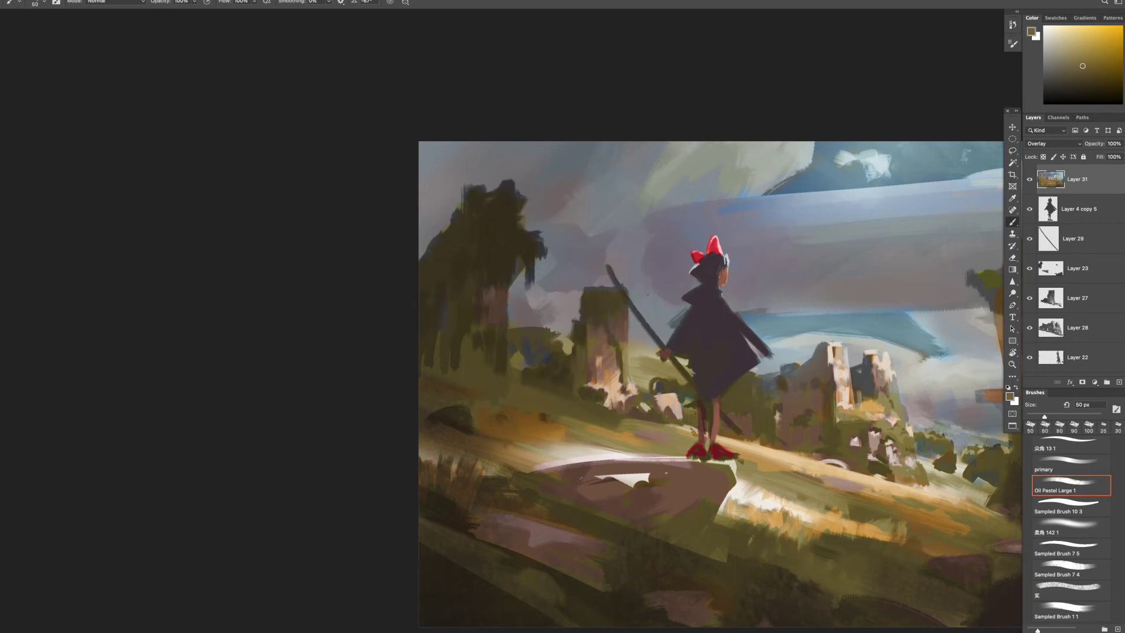
# - Deepen the bushes behind the figure's legs with olive at 45 px
pyautogui.press(']')
pyautogui.press(']')
pyautogui.press('[')
pyautogui.moveTo(756, 422)
pyautogui.mouseDown()
pyautogui.moveTo(732, 387)
pyautogui.moveTo(759, 407)
pyautogui.mouseUp()
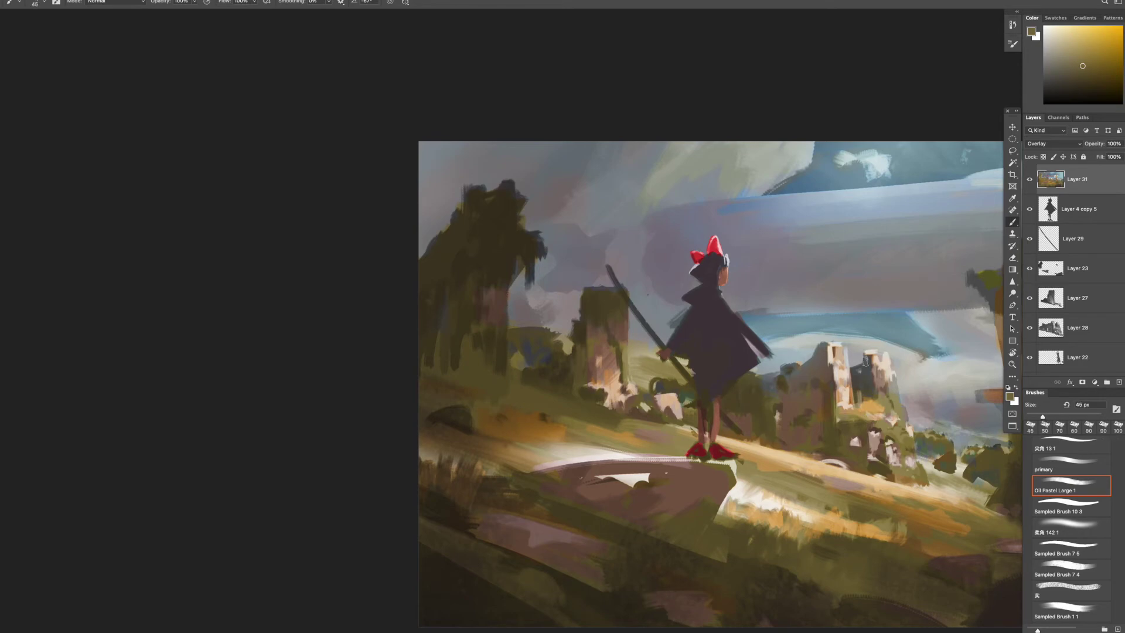
# - Mute the statue's moss with olive at 45 px and tint the shrubs around its base at 70 px
pyautogui.press('h')
pyautogui.moveTo(860, 385)
pyautogui.mouseDown()
pyautogui.moveTo(632, 256)
pyautogui.moveTo(644, 258)
pyautogui.mouseUp()
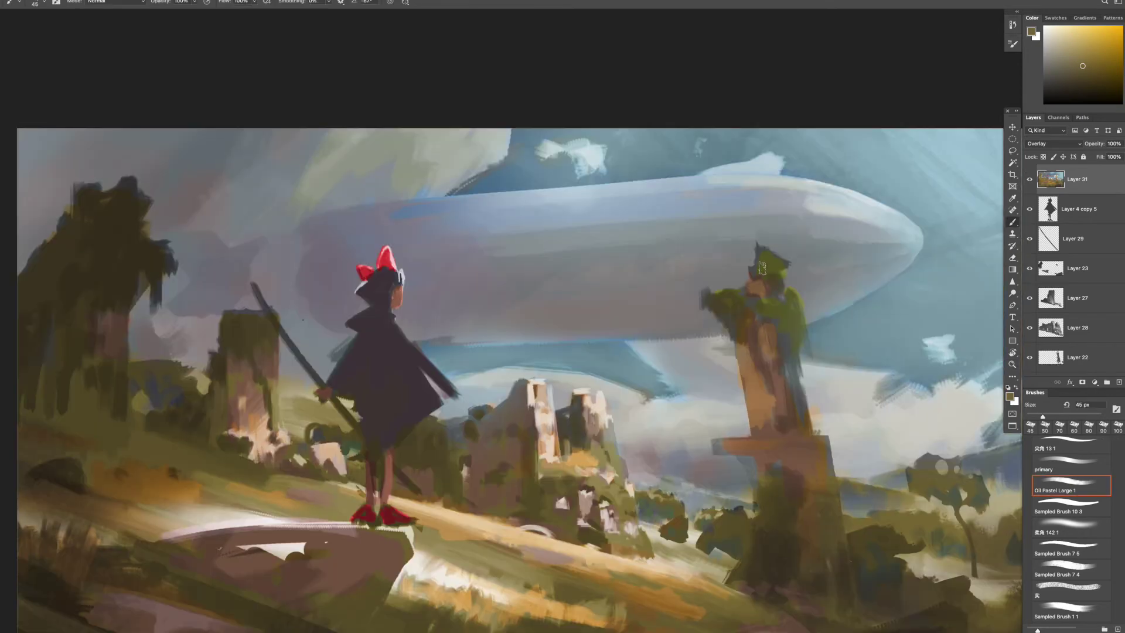
pyautogui.scroll(-3, 761, 351)
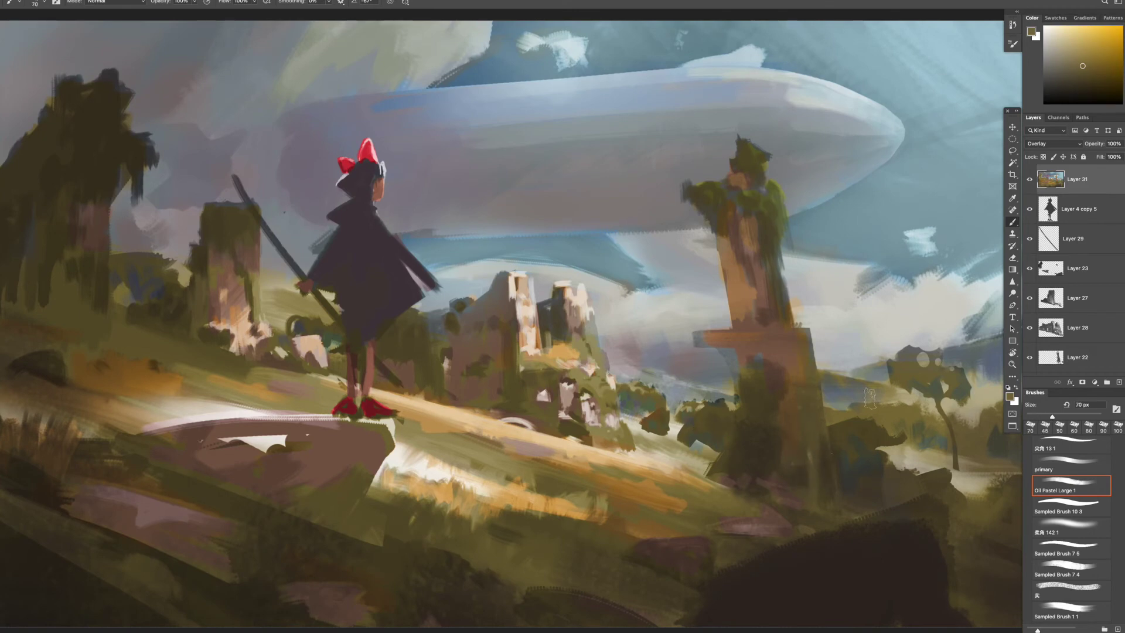
pyautogui.hscroll(3, 814, 374)
pyautogui.hotkey('ctrl', '-')
pyautogui.press(']')
pyautogui.press(']')
pyautogui.press(']')
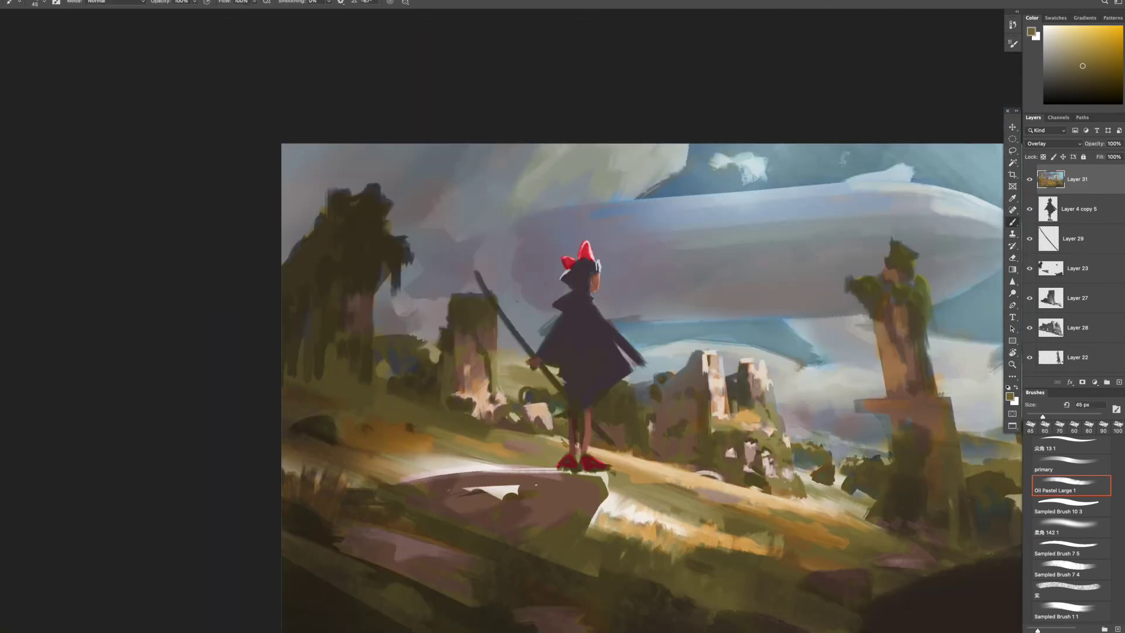
# - Glaze the sunlit grass and ledge around the figure's feet with saturated orange at 100 px
pyautogui.click(1079, 33)
pyautogui.click(1118, 40)
pyautogui.press(']')
pyautogui.press(']')
pyautogui.press(']')
pyautogui.moveTo(741, 469); pyautogui.dragTo(638, 492)
pyautogui.moveTo(708, 454); pyautogui.dragTo(603, 483)
pyautogui.moveTo(732, 433); pyautogui.dragTo(668, 485)
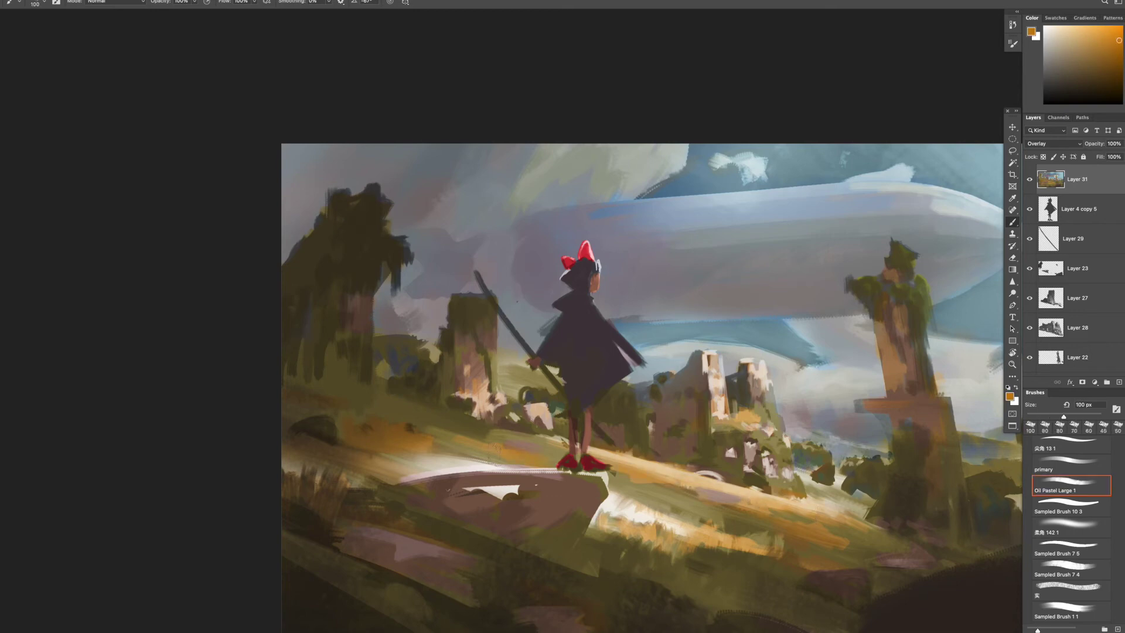
# - Warm the bright grass beside the rock ledge with more orange, reducing the brush to 70 px
pyautogui.press('[')
pyautogui.press('[')
pyautogui.press('[')
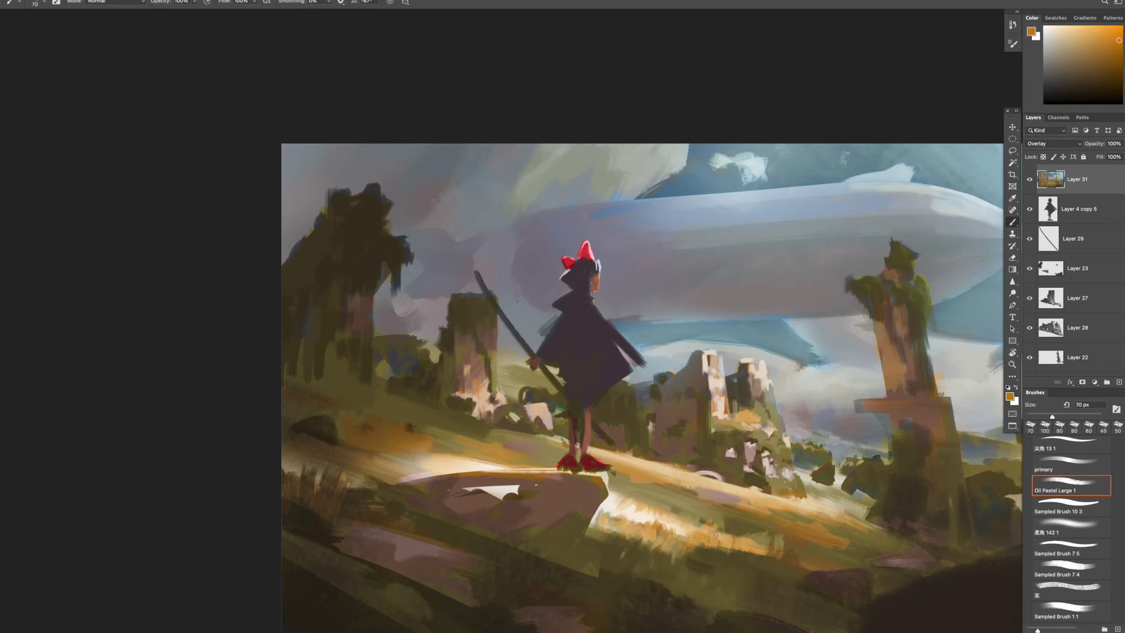
pyautogui.scroll(-5, 780, 603)
pyautogui.click(761, 501)
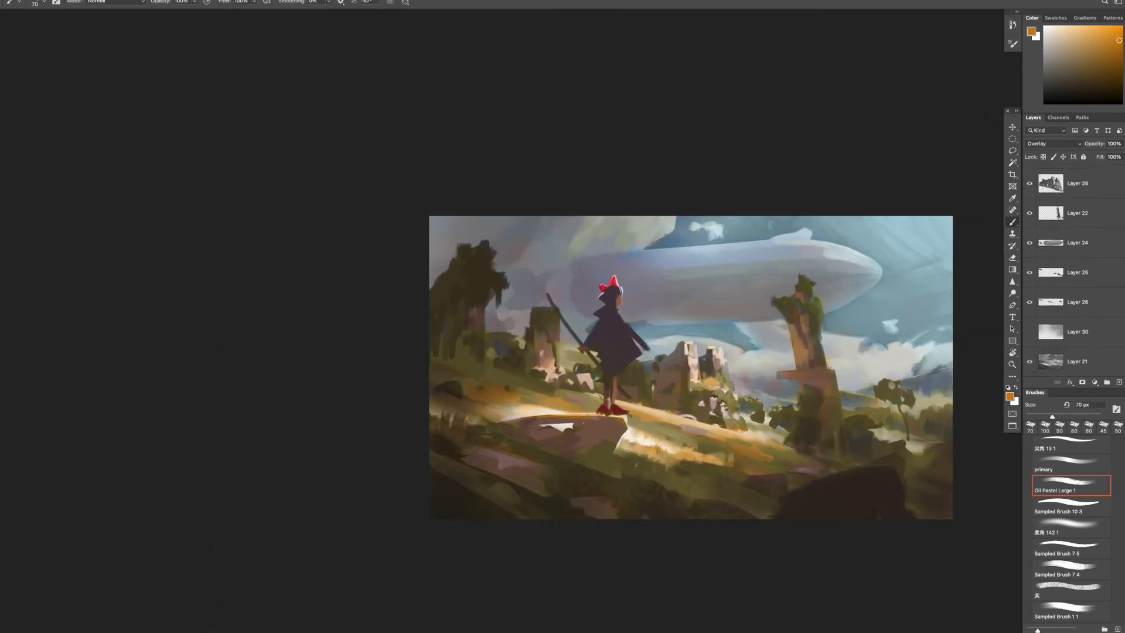
# - Copy the merged coloured artwork inside each cut-out element's outline onto its own new layer, starting with the cloaked figure
pyautogui.keyDown('ctrl'); pyautogui.click(1049, 208); pyautogui.keyUp('ctrl')
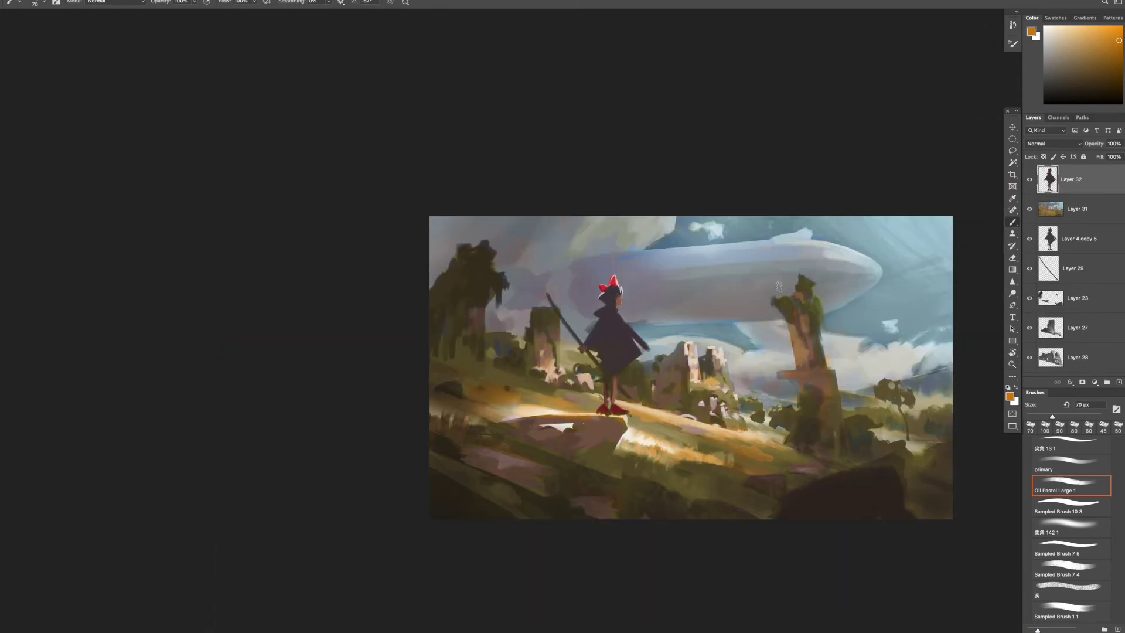
pyautogui.hotkey('ctrl', 'j')
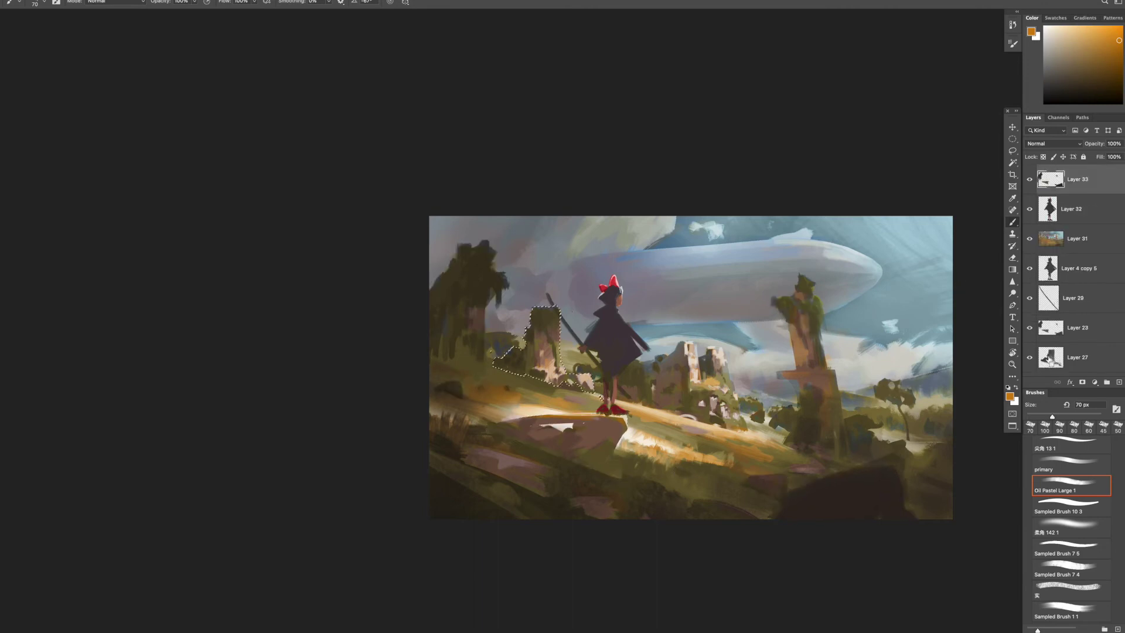
pyautogui.hotkey('ctrl', 'alt', 'shift', 'e')
pyautogui.scroll(-5, 1051, 301)
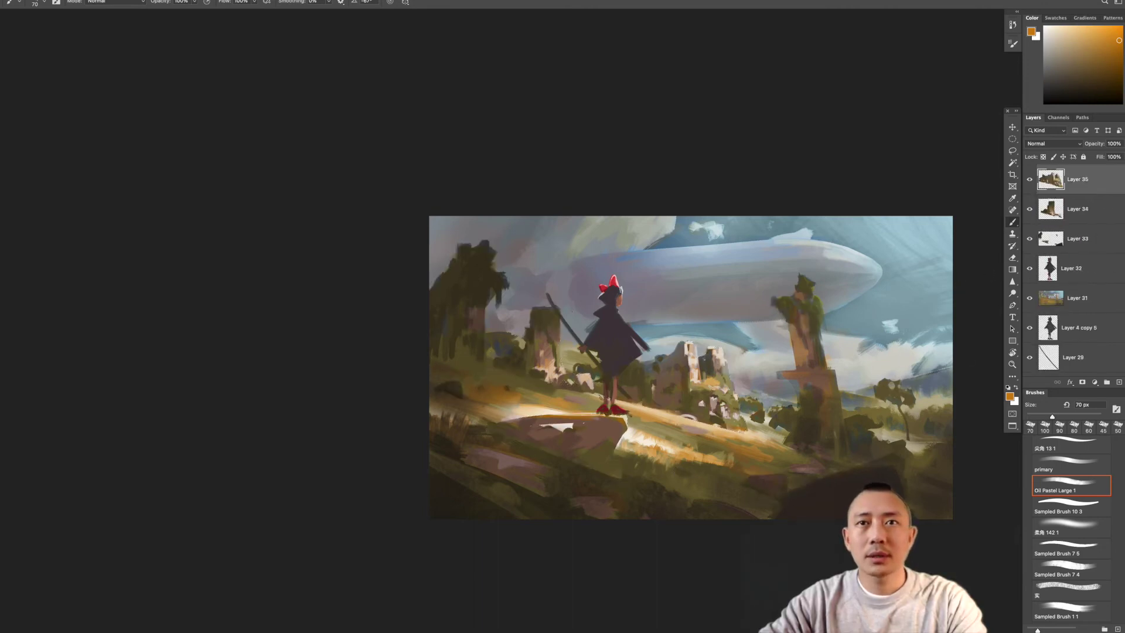
pyautogui.scroll(-2, 1050, 301)
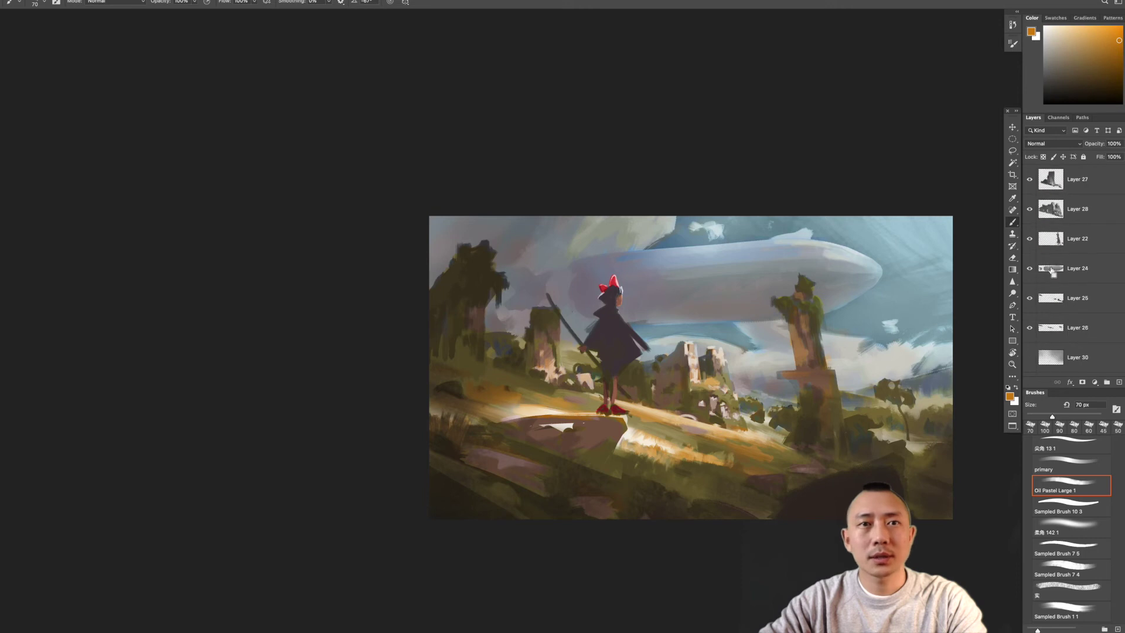
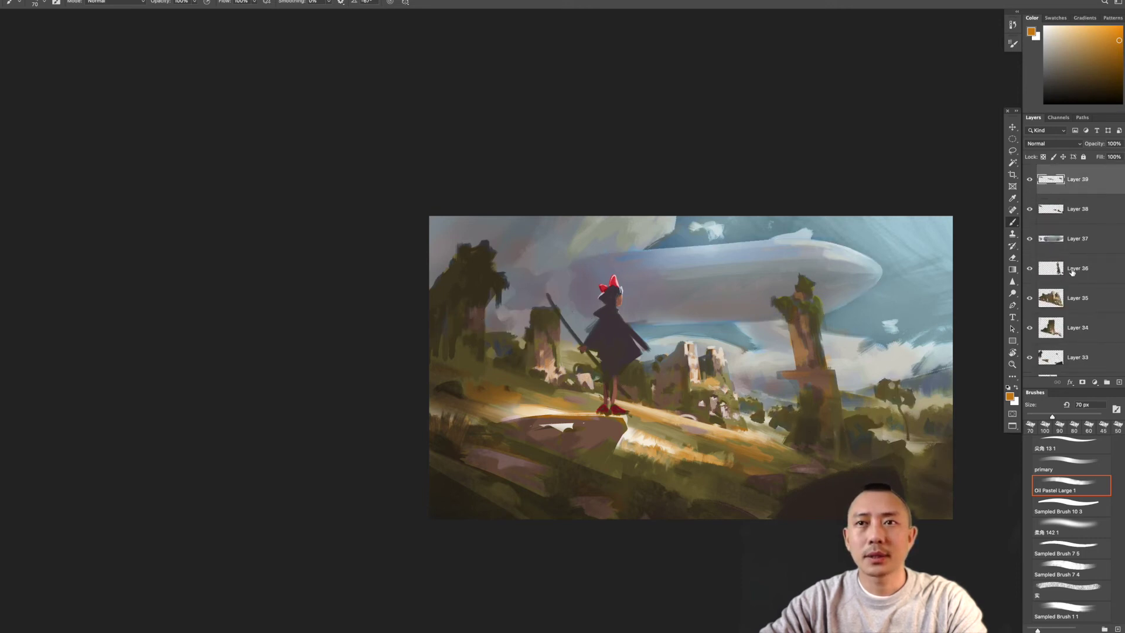
# - Reorder the copied layers so Layers 37, 38 and 39 sit beneath Layer 33, and add an empty layer above Layer 31
pyautogui.moveTo(1099, 209); pyautogui.dragTo(1078, 276)
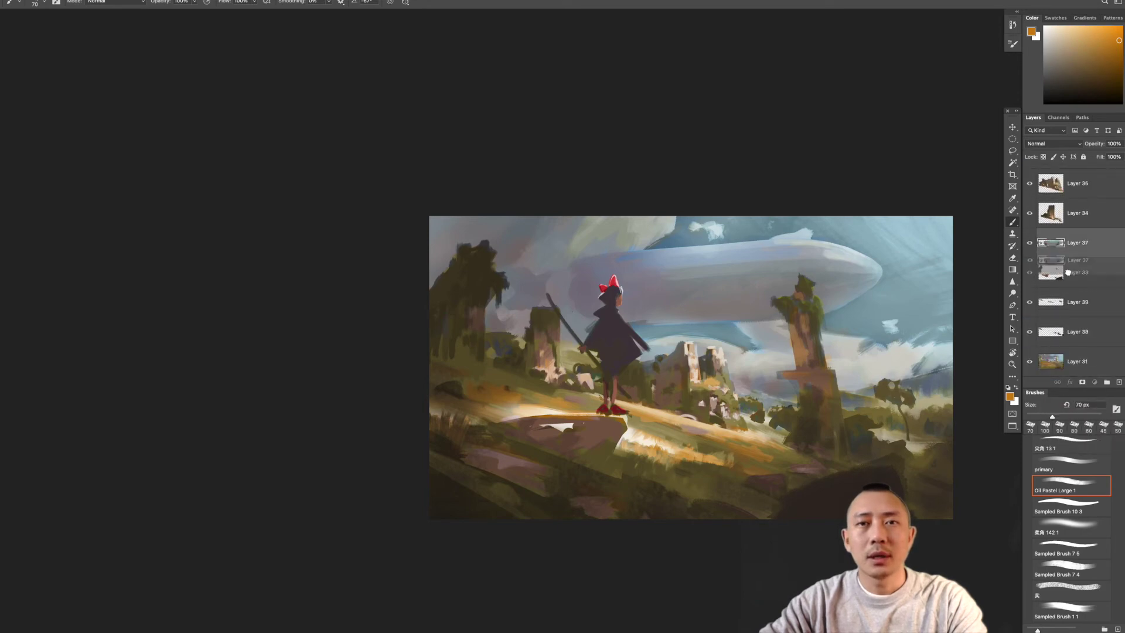
pyautogui.moveTo(1056, 332); pyautogui.dragTo(1057, 300)
pyautogui.click(1106, 381)
# - Lasso the clouds and land along the edge of the blue sky and copy that merged area onto the new layer
pyautogui.press('l')
pyautogui.moveTo(677, 218); pyautogui.dragTo(646, 261)
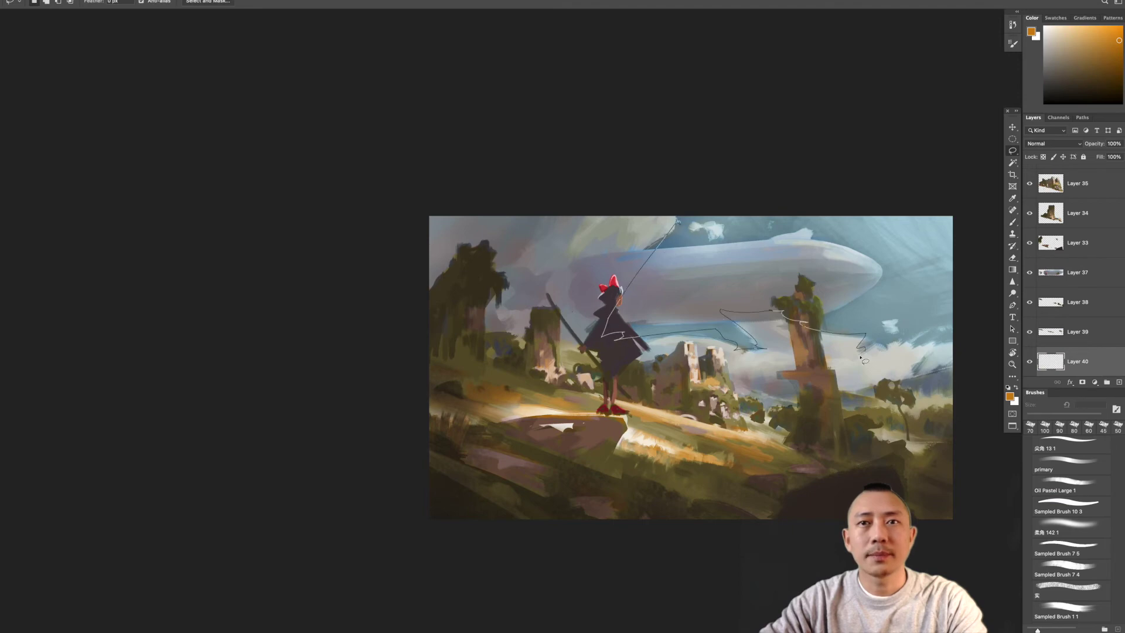
pyautogui.moveTo(939, 345)
pyautogui.mouseDown()
pyautogui.moveTo(967, 373)
pyautogui.moveTo(959, 468)
pyautogui.moveTo(360, 361)
pyautogui.mouseUp()
pyautogui.hotkey('ctrl', 'd')
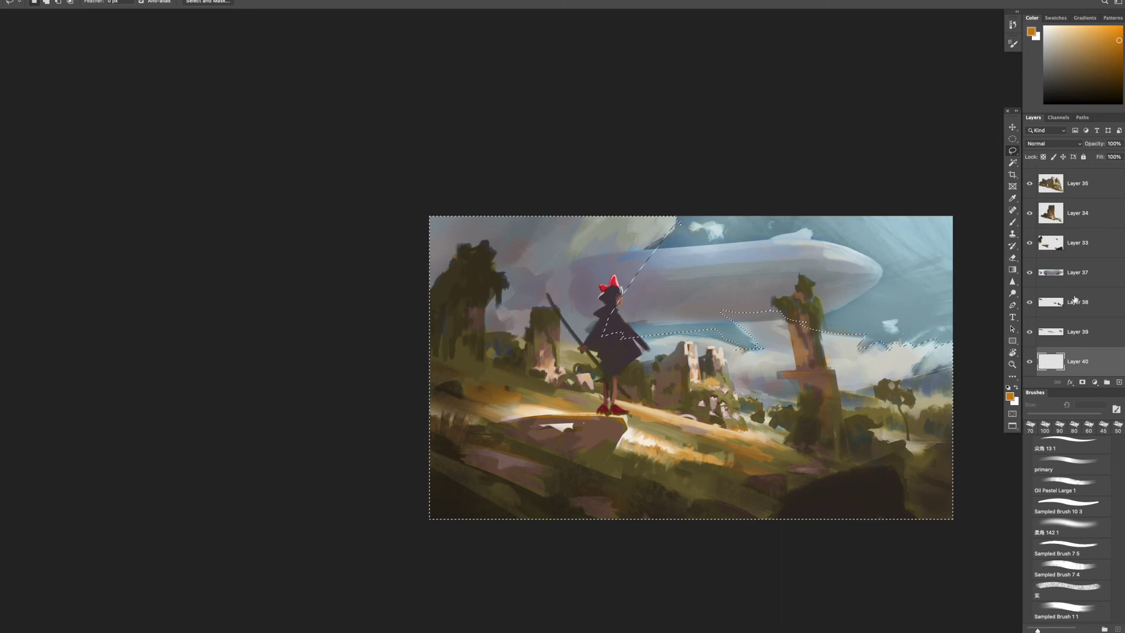
# - Brighten the low clouds beside the statue on Layer 40 with pale cream, using Oil Pastel Large 1 at 300 px
pyautogui.scroll(-2, 1064, 289)
pyautogui.press('b')
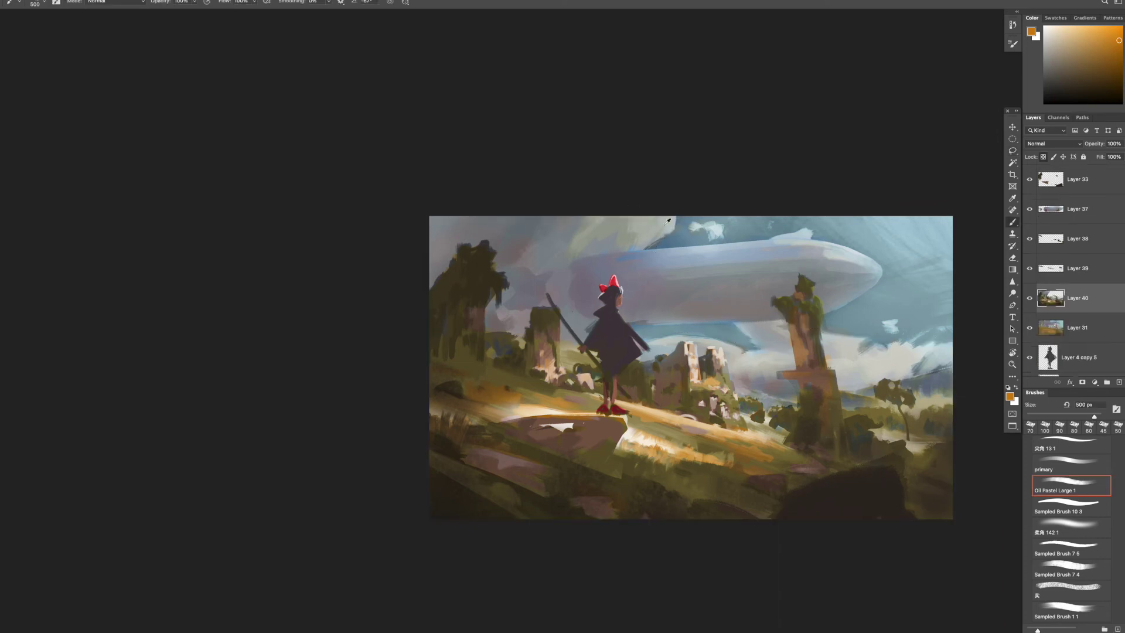
pyautogui.press('[')
pyautogui.press('[')
pyautogui.keyDown('alt'); pyautogui.click(835, 345); pyautogui.keyUp('alt')
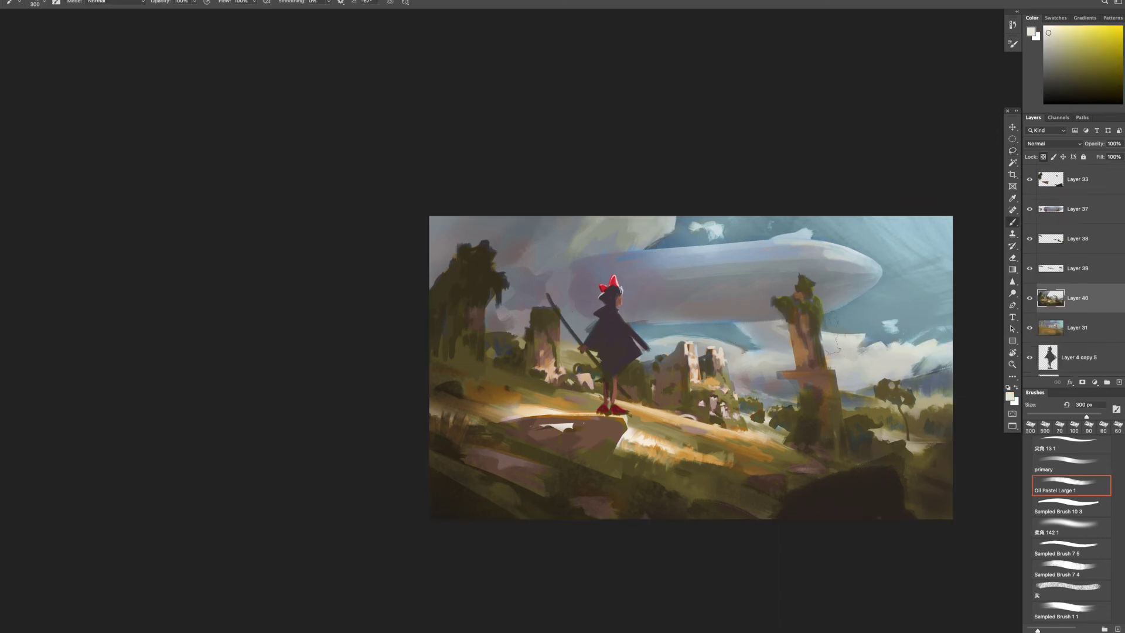
# - Shape the clouds behind the statue with sampled greys using Sampled Brush 1 1 at 90 to 125 px
pyautogui.scroll(3, 877, 364)
pyautogui.hotkey('shift', '.')
pyautogui.keyDown('alt'); pyautogui.click(688, 313); pyautogui.keyUp('alt')
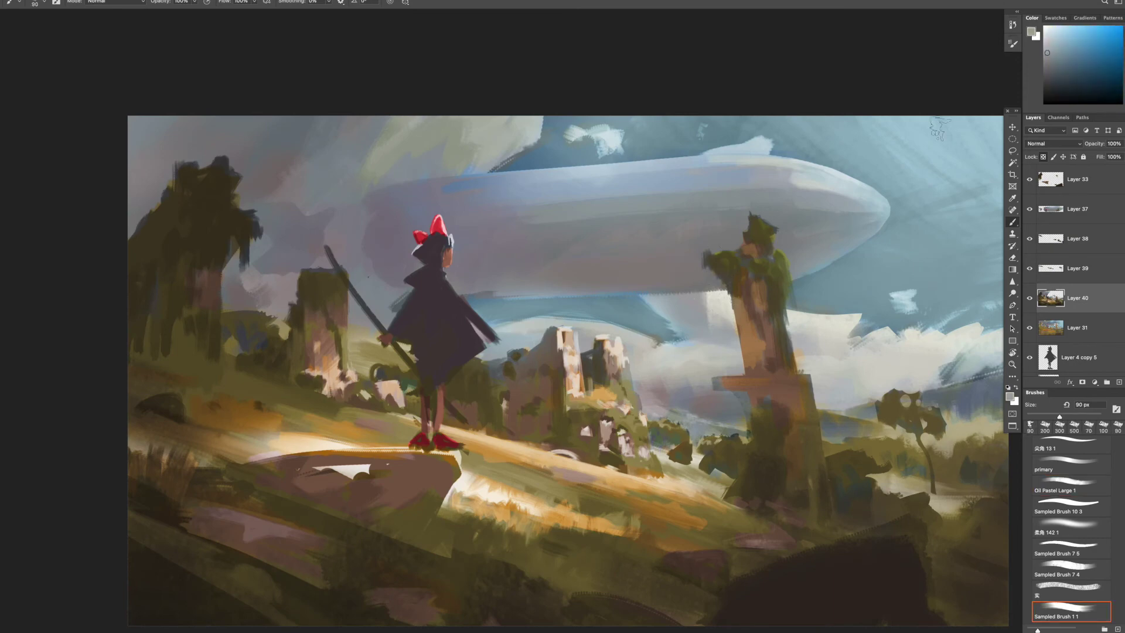
pyautogui.keyDown('alt'); pyautogui.click(714, 278); pyautogui.keyUp('alt')
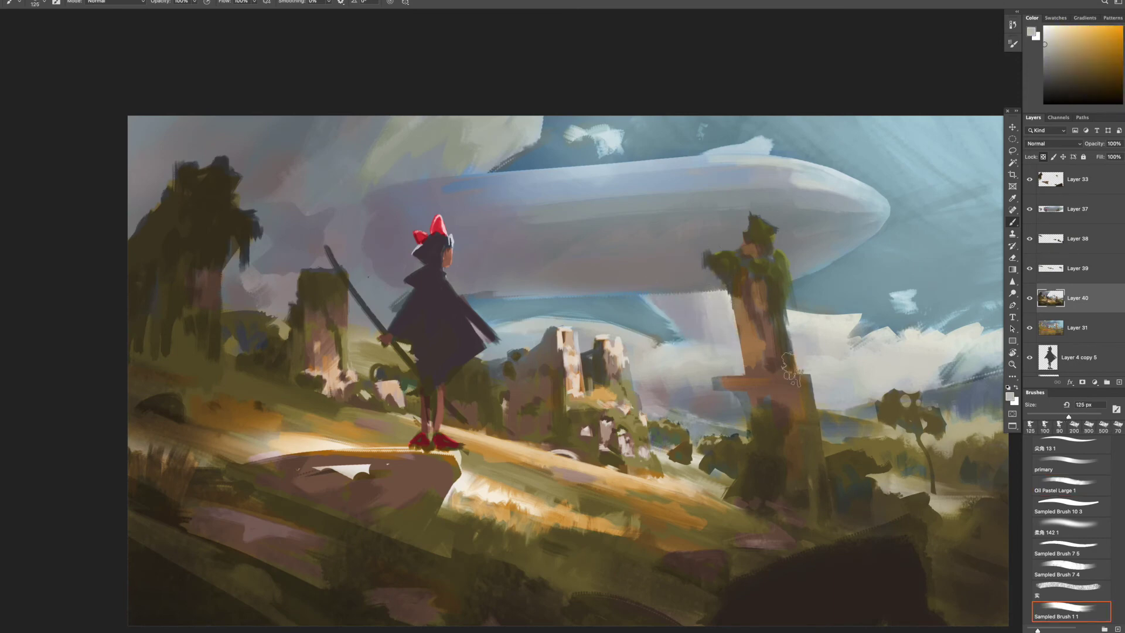
# - Repaint the clouds between the distant ruins and the statue with sampled whites and greys at 125 px
pyautogui.keyDown('alt'); pyautogui.click(811, 360); pyautogui.keyUp('alt')
pyautogui.keyDown('alt'); pyautogui.click(629, 333); pyautogui.keyUp('alt')
pyautogui.keyDown('alt'); pyautogui.click(672, 347); pyautogui.keyUp('alt')
pyautogui.keyDown('alt'); pyautogui.click(671, 360); pyautogui.keyUp('alt')
pyautogui.keyDown('alt'); pyautogui.click(597, 325); pyautogui.keyUp('alt')
pyautogui.keyDown('alt'); pyautogui.click(690, 306); pyautogui.keyUp('alt')
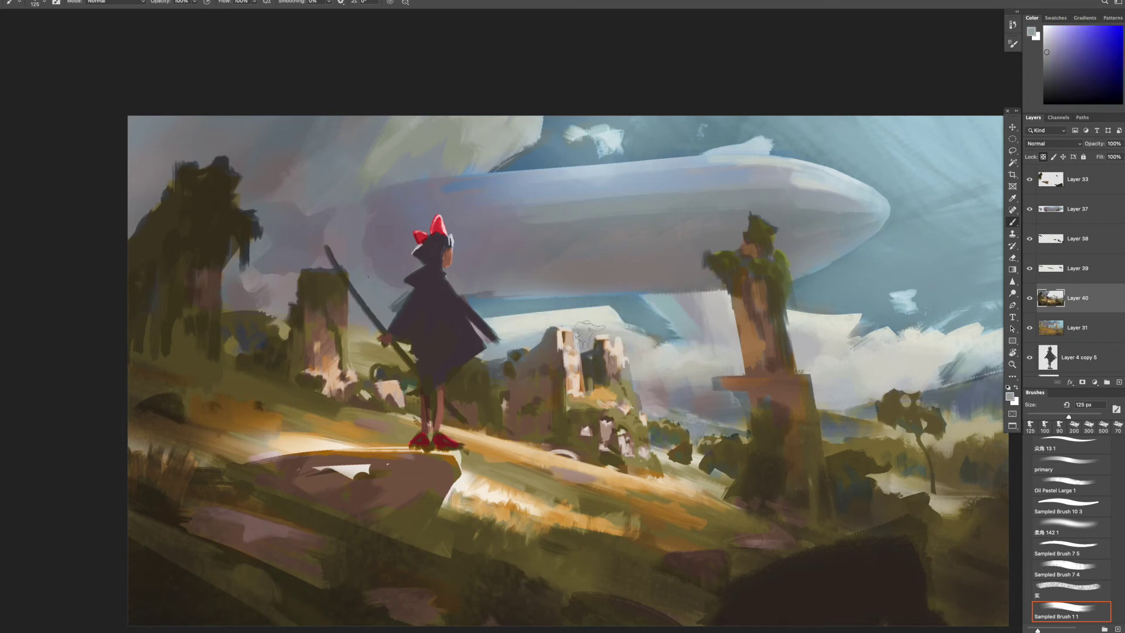
pyautogui.keyDown('alt'); pyautogui.click(665, 364); pyautogui.keyUp('alt')
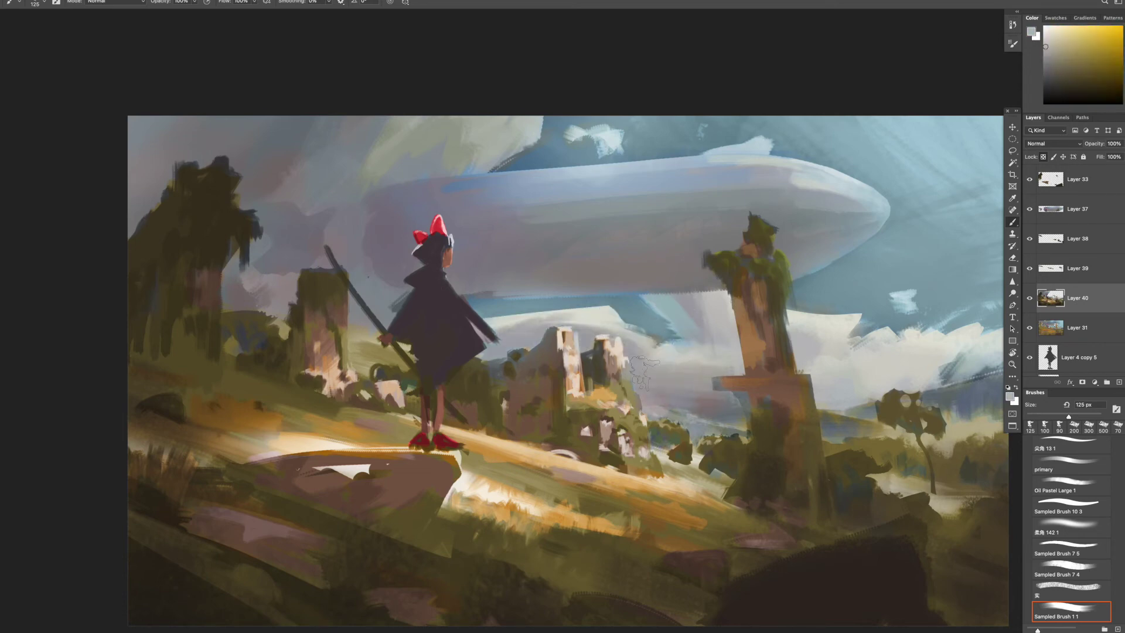
pyautogui.keyDown('alt'); pyautogui.click(689, 384); pyautogui.keyUp('alt')
# - Blend the low clouds and horizon beside the statue's pedestal with sampled blue-greys and pale tones at 80 px
pyautogui.press('z')
pyautogui.moveTo(714, 408); pyautogui.dragTo(750, 417)
pyautogui.press('b')
pyautogui.keyDown('alt'); pyautogui.click(870, 173); pyautogui.keyUp('alt')
pyautogui.moveTo(869, 173); pyautogui.dragTo(840, 159)
pyautogui.keyDown('alt'); pyautogui.click(708, 397); pyautogui.keyUp('alt')
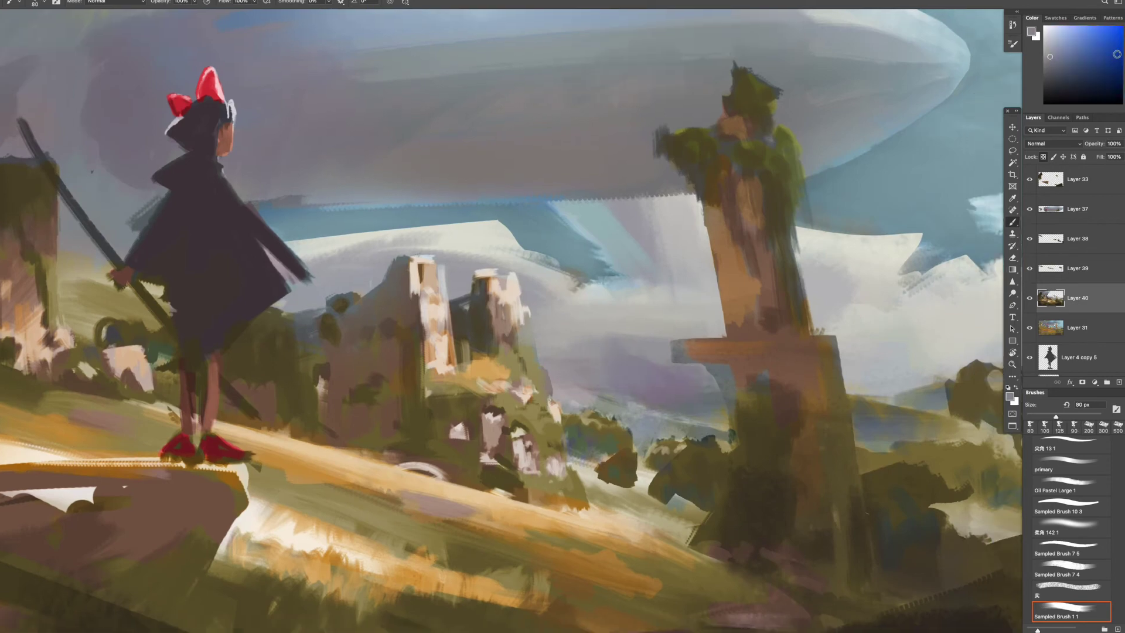
pyautogui.keyDown('alt'); pyautogui.click(691, 387); pyautogui.keyUp('alt')
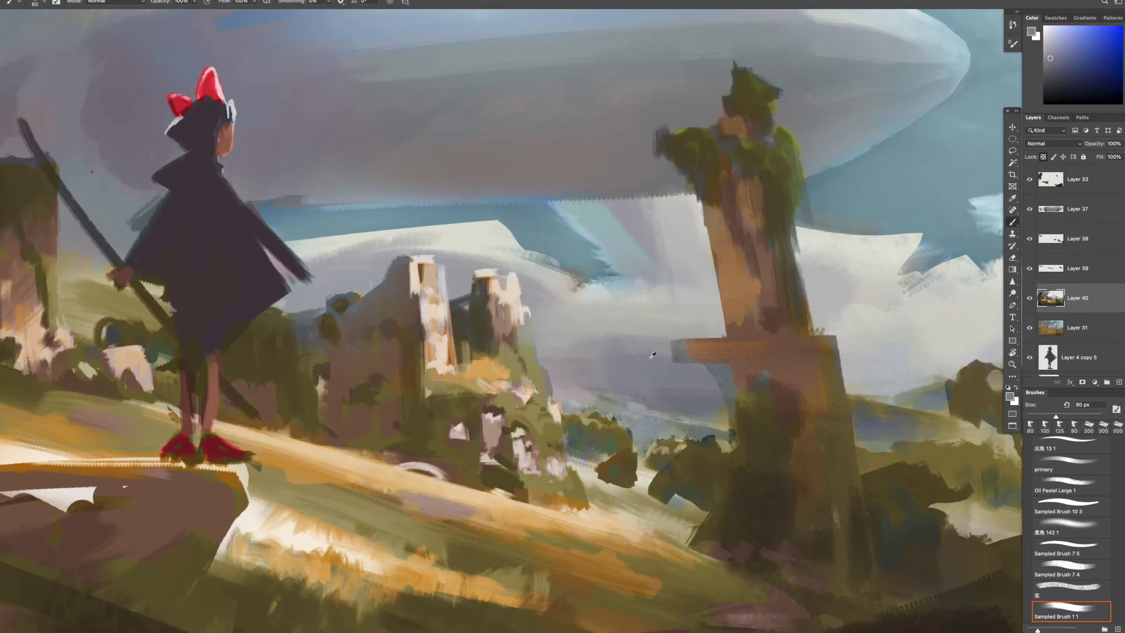
pyautogui.keyDown('alt'); pyautogui.click(674, 292); pyautogui.keyUp('alt')
pyautogui.moveTo(674, 292); pyautogui.dragTo(709, 368)
pyautogui.keyDown('alt'); pyautogui.click(615, 363); pyautogui.keyUp('alt')
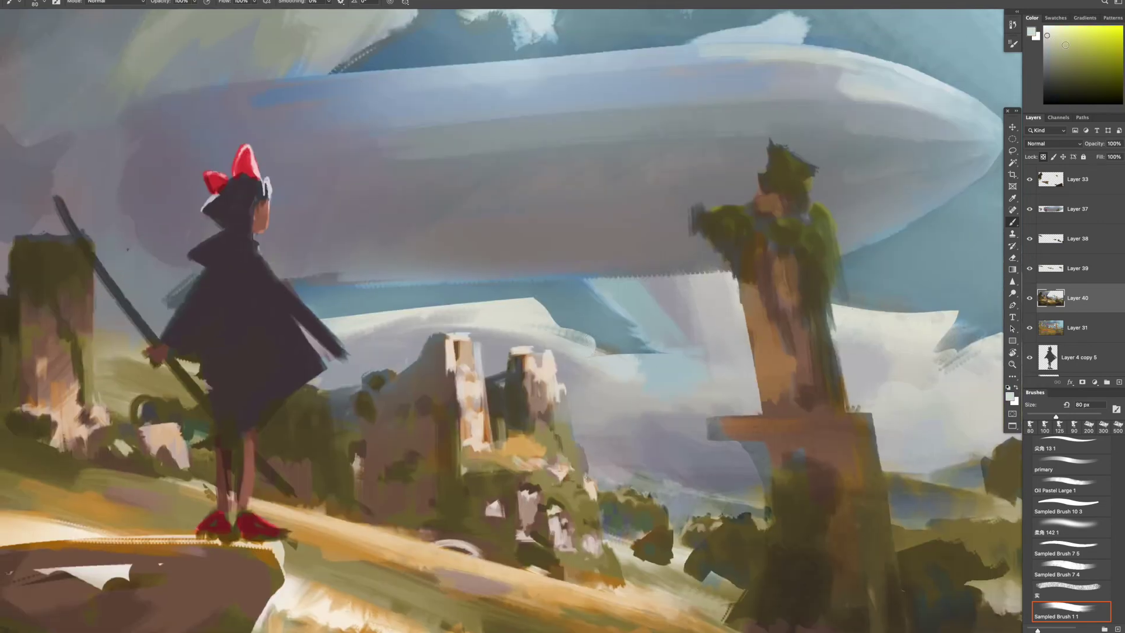
pyautogui.keyDown('alt'); pyautogui.click(711, 277); pyautogui.keyUp('alt')
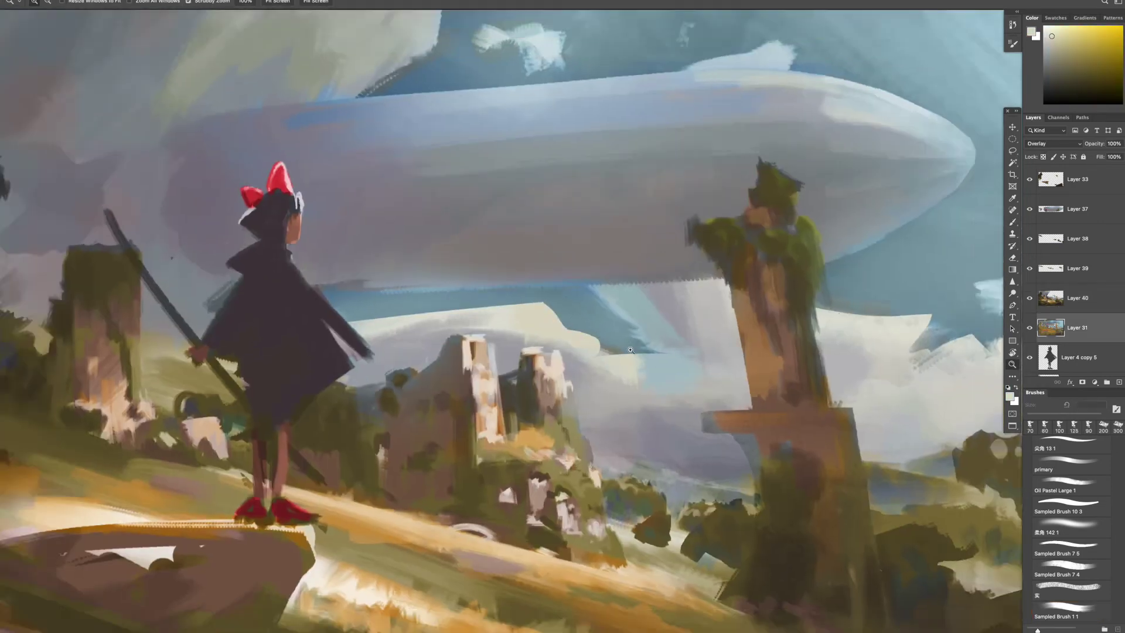
# - Paint sampled light blue over the sky around the airship on the Overlay Layer 31 at 300 px
pyautogui.press('super+0')
pyautogui.keyDown('alt'); pyautogui.click(513, 170); pyautogui.keyUp('alt')
pyautogui.press(']')
pyautogui.press(']')
pyautogui.moveTo(516, 175)
pyautogui.mouseDown()
pyautogui.moveTo(562, 152)
pyautogui.moveTo(791, 147)
pyautogui.mouseUp()
pyautogui.keyDown('alt'); pyautogui.click(914, 176); pyautogui.keyUp('alt')
pyautogui.moveTo(796, 188)
pyautogui.mouseDown()
pyautogui.moveTo(937, 158)
pyautogui.moveTo(890, 257)
pyautogui.mouseUp()
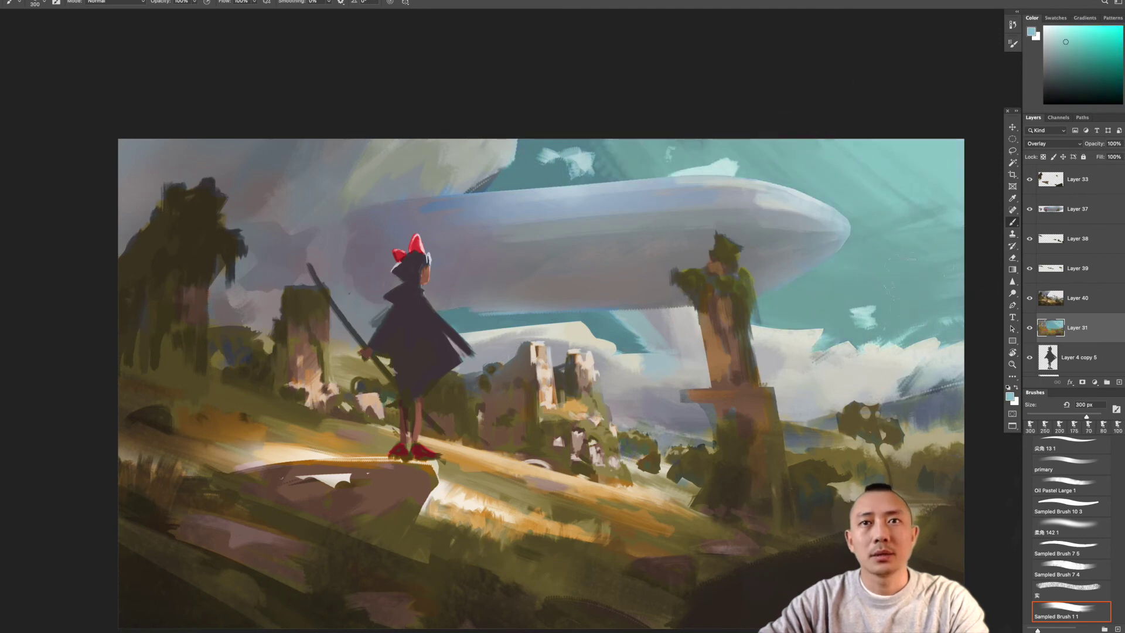
# - Add a Normal layer above Layer 31 and repaint the sky in broad teal strokes at 300 px
pyautogui.hotkey('ctrl', 'shift', 'n')
pyautogui.moveTo(914, 170); pyautogui.dragTo(820, 252)
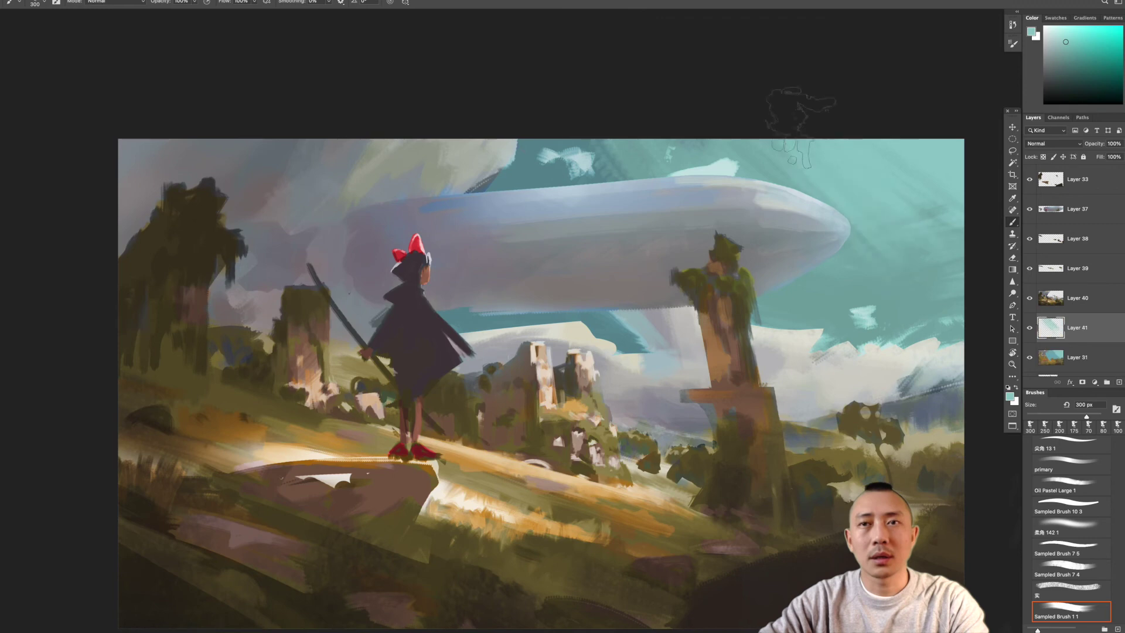
pyautogui.moveTo(937, 146); pyautogui.dragTo(761, 193)
pyautogui.moveTo(673, 176); pyautogui.dragTo(878, 171)
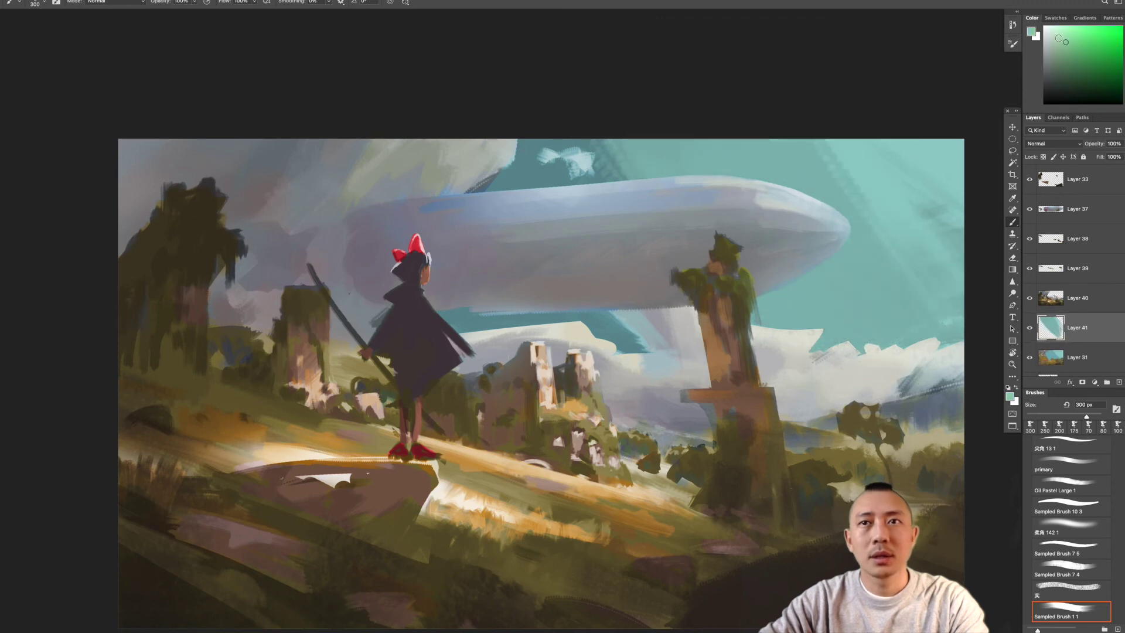
pyautogui.keyDown('alt'); pyautogui.click(937, 187); pyautogui.keyUp('alt')
pyautogui.moveTo(960, 140)
pyautogui.mouseDown()
pyautogui.moveTo(762, 305)
pyautogui.moveTo(808, 328)
pyautogui.moveTo(832, 275)
pyautogui.mouseUp()
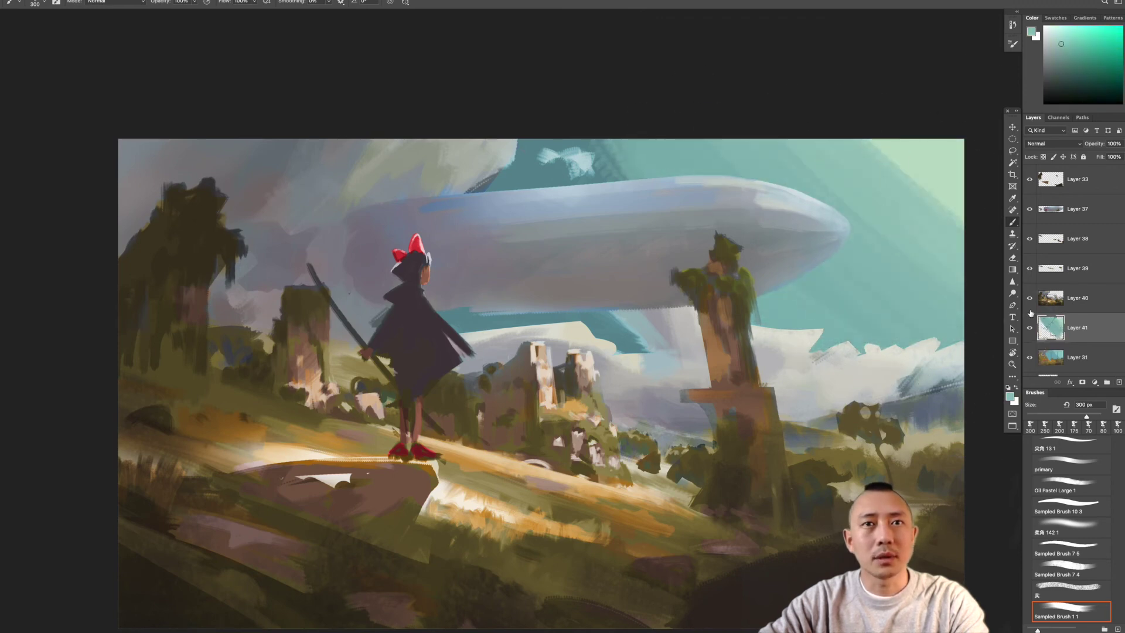
pyautogui.hotkey('ctrl', 'z')
pyautogui.keyDown('alt'); pyautogui.click(630, 331); pyautogui.keyUp('alt')
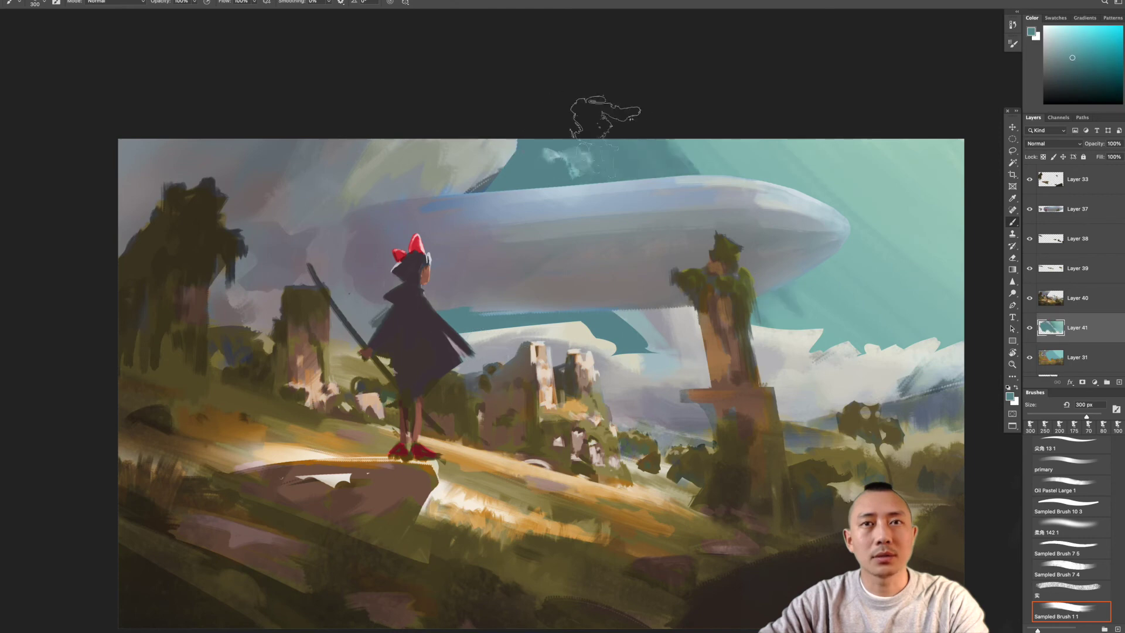
# - Shift the teal sky on Layer 41 to muted violet-blue with Hue/Saturation, using hue +38 and saturation -32
pyautogui.press('z')
pyautogui.keyDown('alt'); pyautogui.click(869, 370); pyautogui.keyUp('alt')
pyautogui.click(911, 366)
pyautogui.press('b')
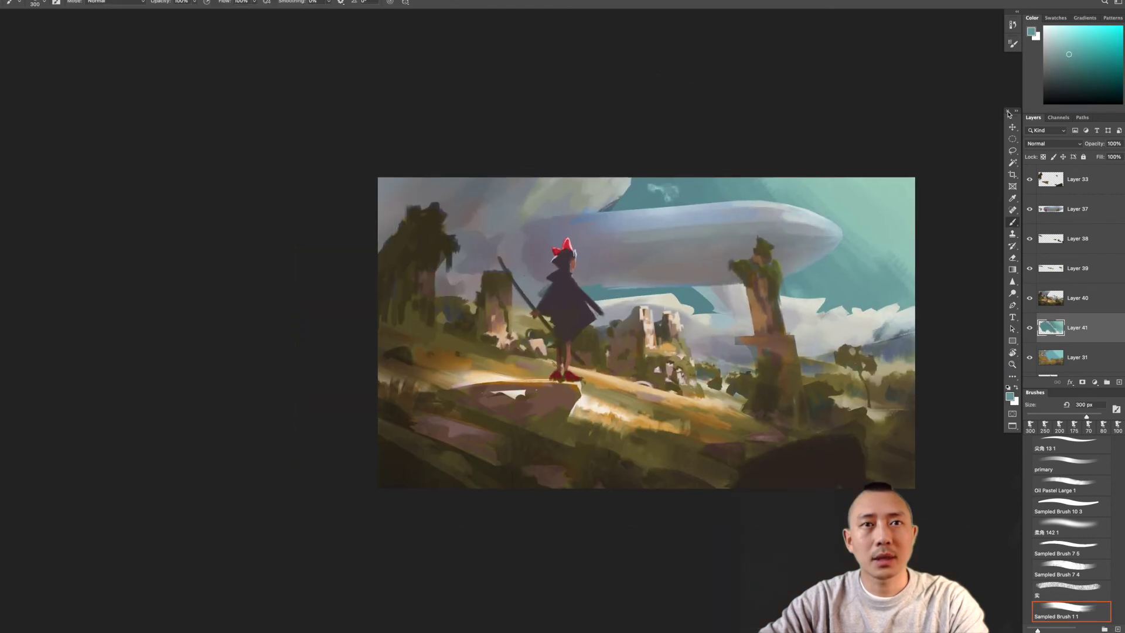
pyautogui.hotkey('ctrl', 'u')
pyautogui.moveTo(578, 105); pyautogui.dragTo(597, 112)
pyautogui.moveTo(613, 53); pyautogui.dragTo(245, 78)
pyautogui.moveTo(225, 134)
pyautogui.mouseDown()
pyautogui.moveTo(175, 131)
pyautogui.moveTo(224, 132)
pyautogui.mouseUp()
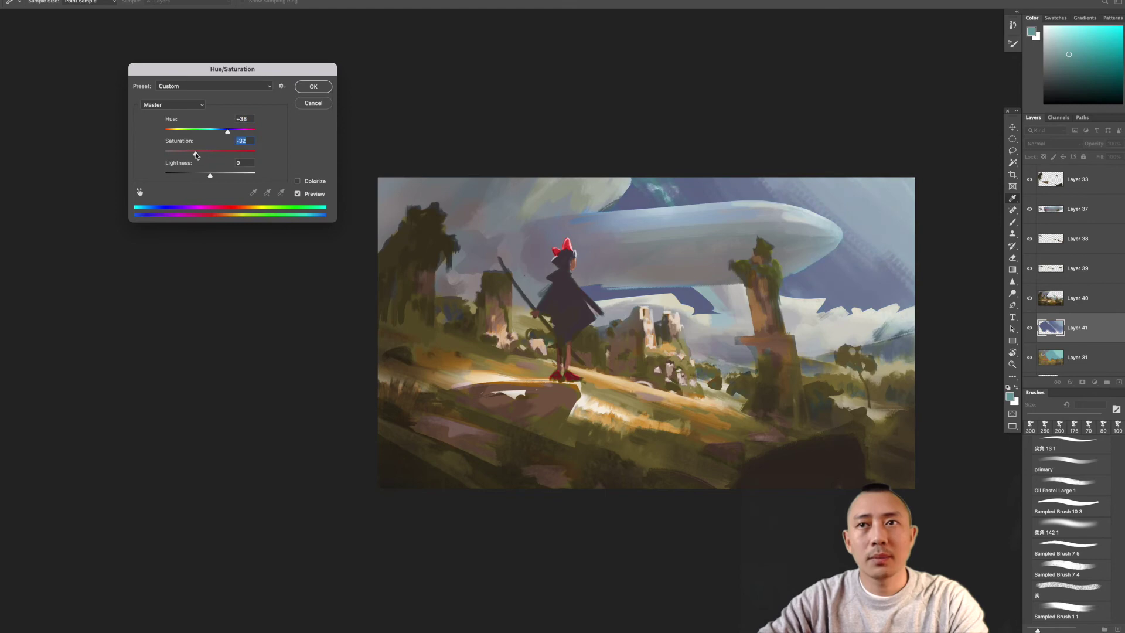
pyautogui.click(313, 87)
# - Shift the clouds and land on Layer 40 toward warmer tones with Color Balance
pyautogui.hotkey('alt', ']')
pyautogui.press('super+b')
pyautogui.moveTo(639, 106); pyautogui.dragTo(658, 109)
pyautogui.scroll(-3, 669, 442)
pyautogui.scroll(1, 671, 440)
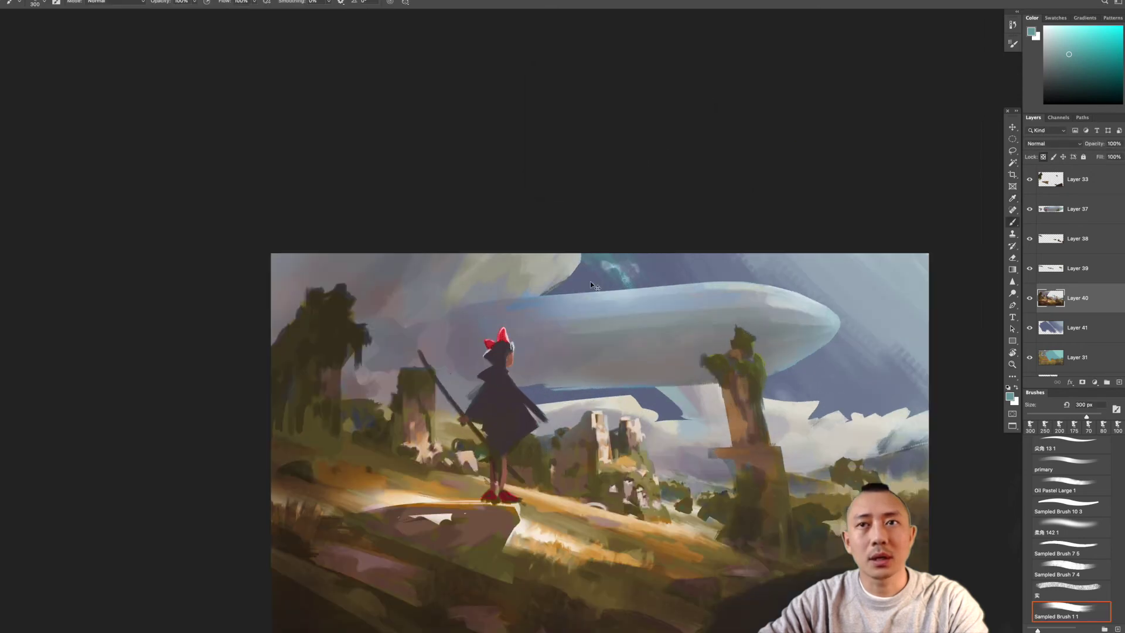
pyautogui.press('super+u')
pyautogui.press('Escape')
pyautogui.press('super+b')
pyautogui.moveTo(638, 106); pyautogui.dragTo(643, 110)
pyautogui.press('Return')
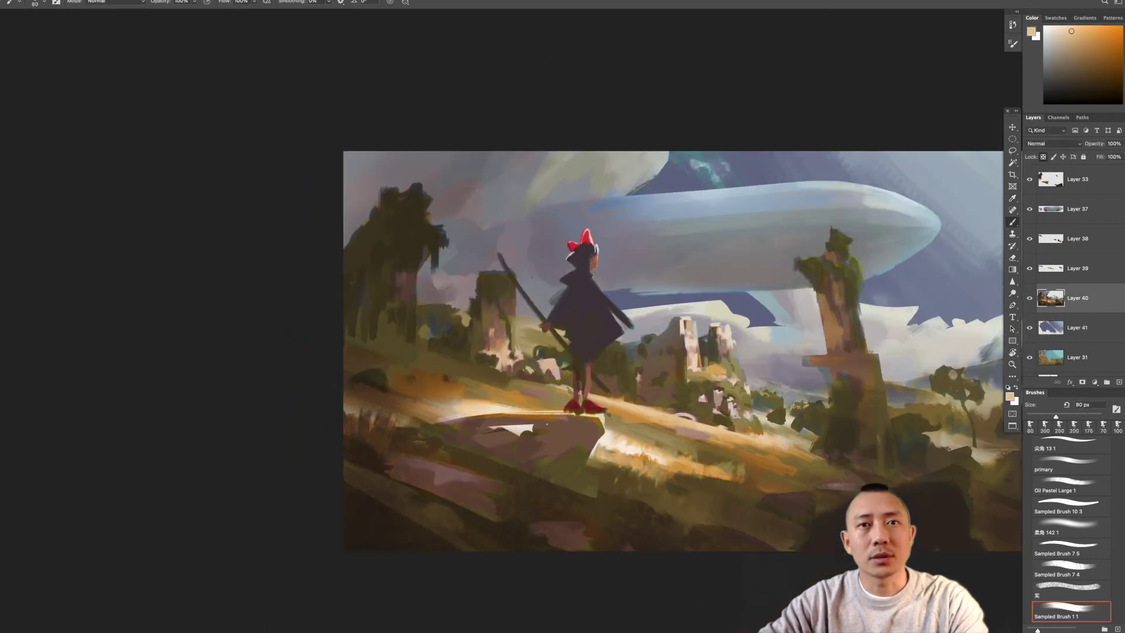
# - Paint sunlit yellow-ochre grass on the slope beside the figure's rock, using 50 px and smaller brush sizes
pyautogui.press('[')
pyautogui.moveTo(814, 527); pyautogui.dragTo(949, 515)
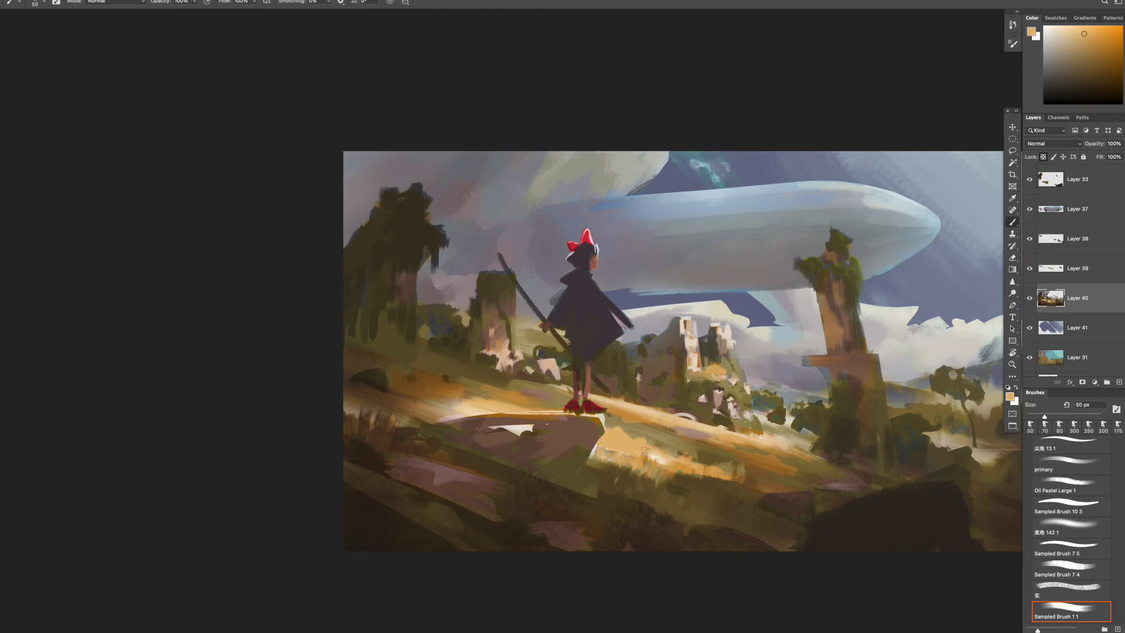
pyautogui.scroll(2, 645, 451)
pyautogui.keyDown('alt'); pyautogui.click(644, 451); pyautogui.keyUp('alt')
pyautogui.press('[')
pyautogui.scroll(2, 645, 452)
pyautogui.press('[')
pyautogui.moveTo(640, 344)
pyautogui.mouseDown()
pyautogui.moveTo(732, 372)
pyautogui.moveTo(761, 379)
pyautogui.mouseUp()
# - Break up the golden grass below the rock with dark olive-brown tufts at 25 to 50 px
pyautogui.keyDown('alt'); pyautogui.click(766, 377); pyautogui.keyUp('alt')
pyautogui.keyDown('alt'); pyautogui.click(686, 382); pyautogui.keyUp('alt')
pyautogui.press(']')
pyautogui.moveTo(647, 380)
pyautogui.mouseDown()
pyautogui.moveTo(723, 389)
pyautogui.moveTo(768, 410)
pyautogui.mouseUp()
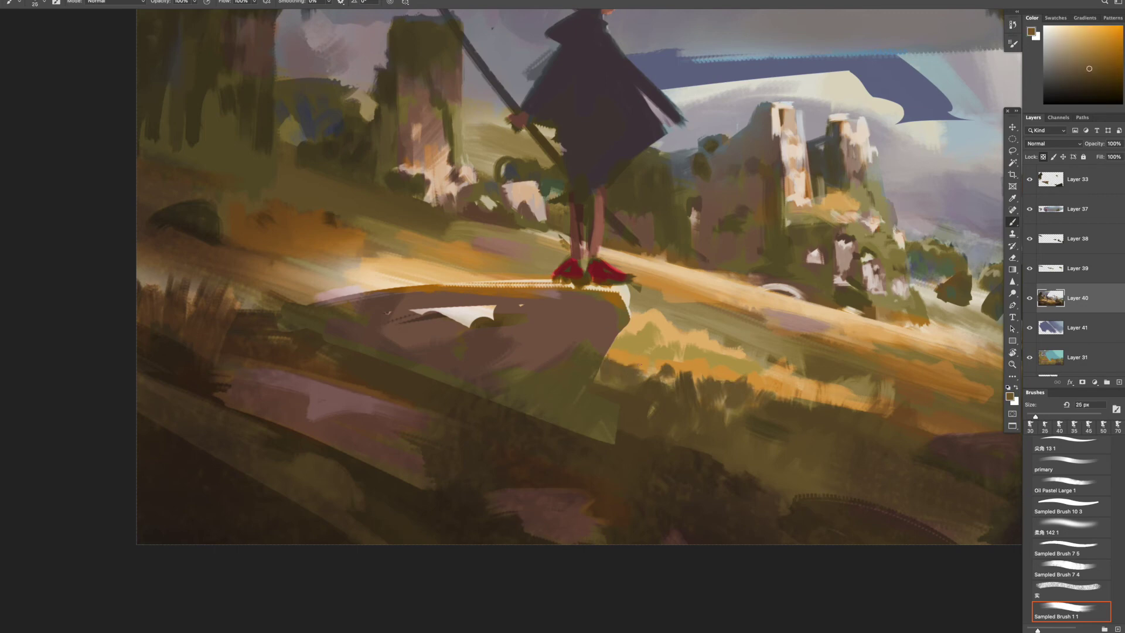
pyautogui.keyDown('alt'); pyautogui.click(641, 382); pyautogui.keyUp('alt')
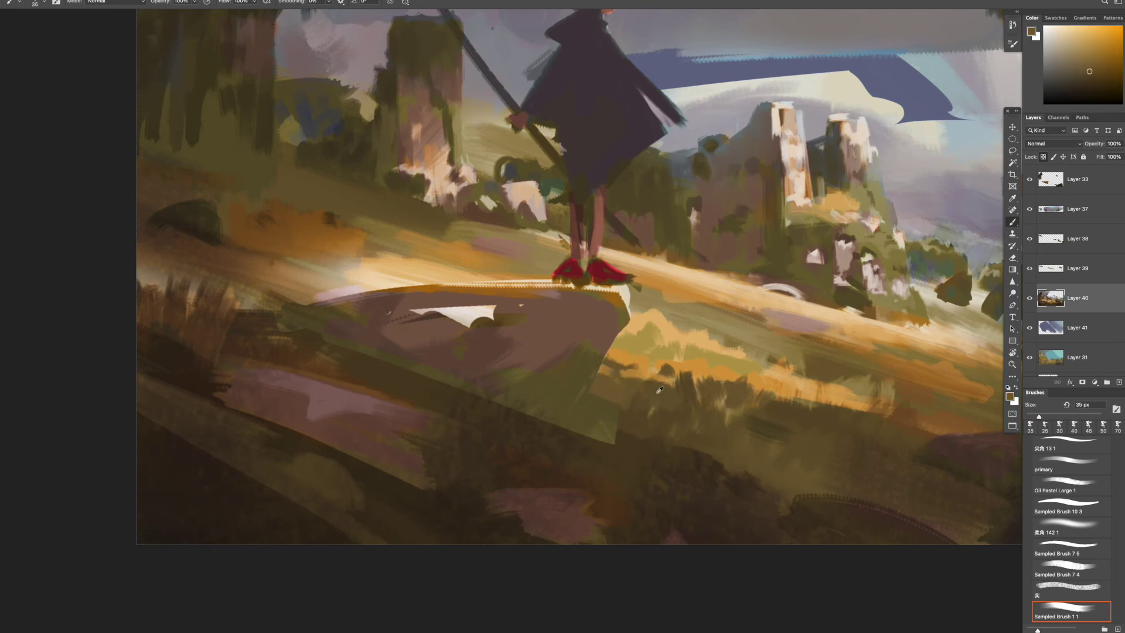
pyautogui.moveTo(667, 387); pyautogui.dragTo(756, 407)
pyautogui.keyDown('alt'); pyautogui.click(808, 410); pyautogui.keyUp('alt')
pyautogui.press('z')
pyautogui.moveTo(937, 486); pyautogui.dragTo(901, 493)
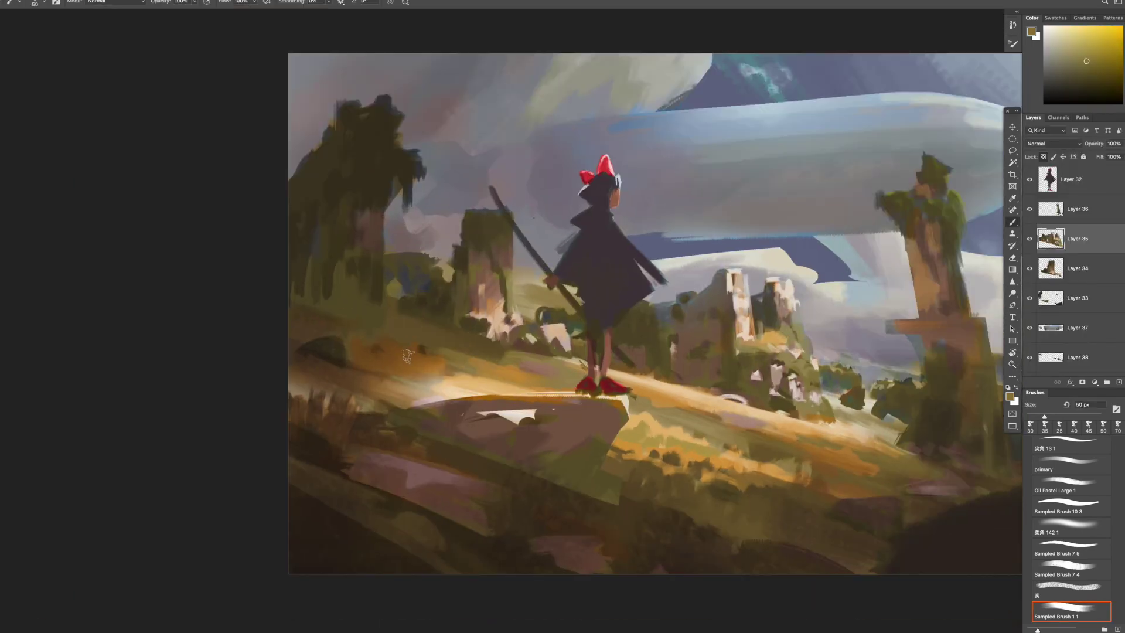
# - Rework the slope behind the figure on Layer 40 with sampled oranges and browns at 70 down to 40 px
pyautogui.keyDown('alt'); pyautogui.click(423, 362); pyautogui.keyUp('alt')
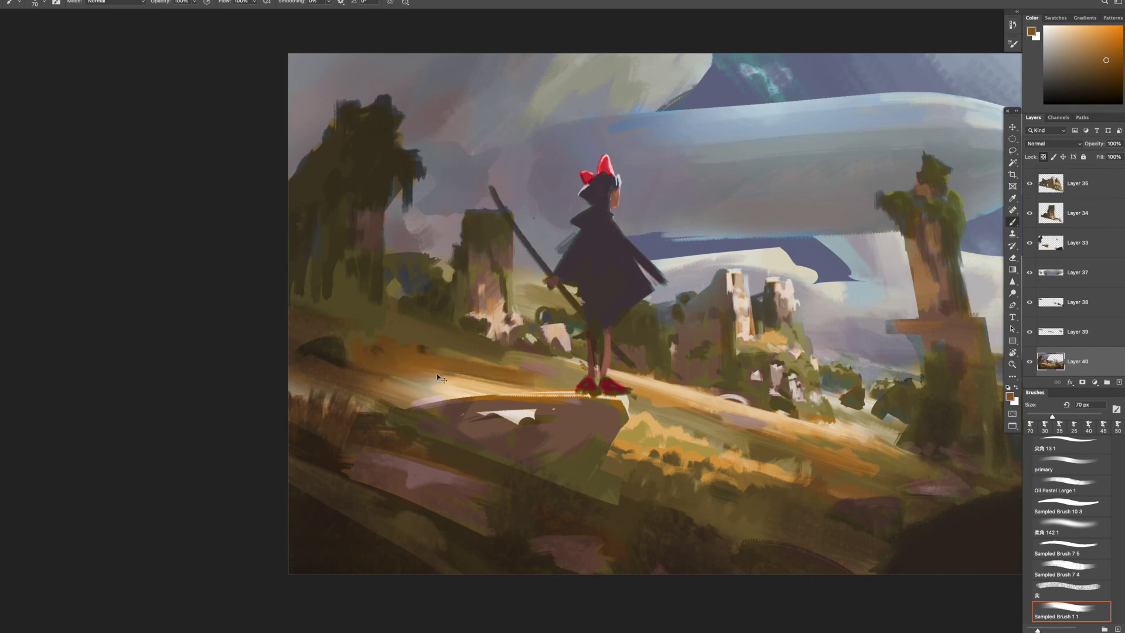
pyautogui.keyDown('alt'); pyautogui.click(470, 364); pyautogui.keyUp('alt')
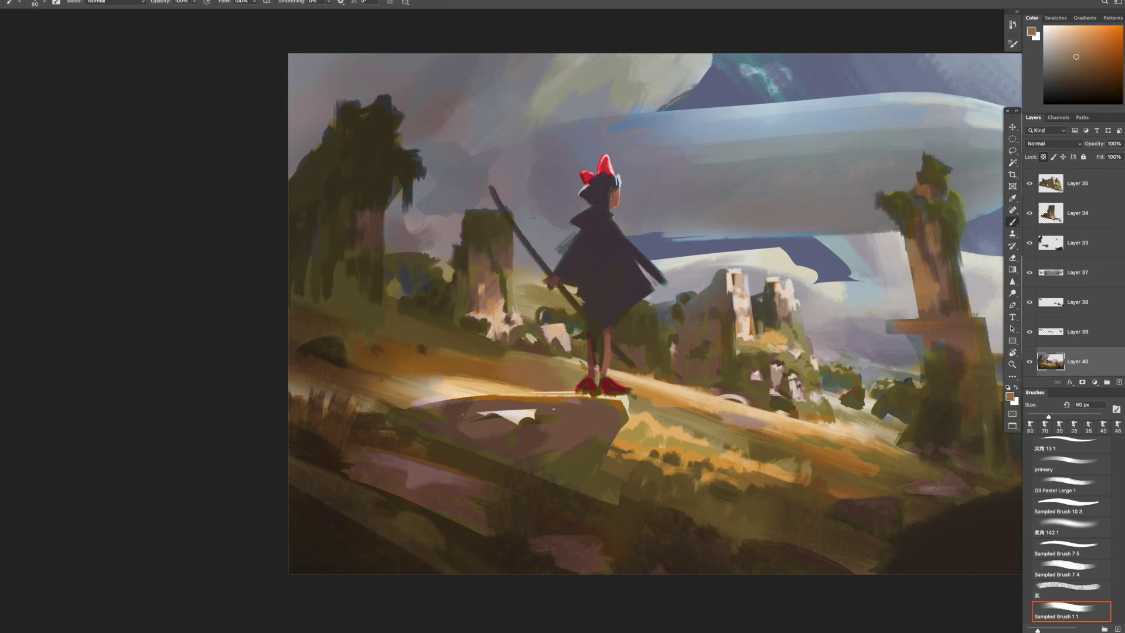
pyautogui.press('[')
pyautogui.keyDown('alt'); pyautogui.click(507, 373); pyautogui.keyUp('alt')
pyautogui.press('[')
pyautogui.keyDown('alt'); pyautogui.click(644, 398); pyautogui.keyUp('alt')
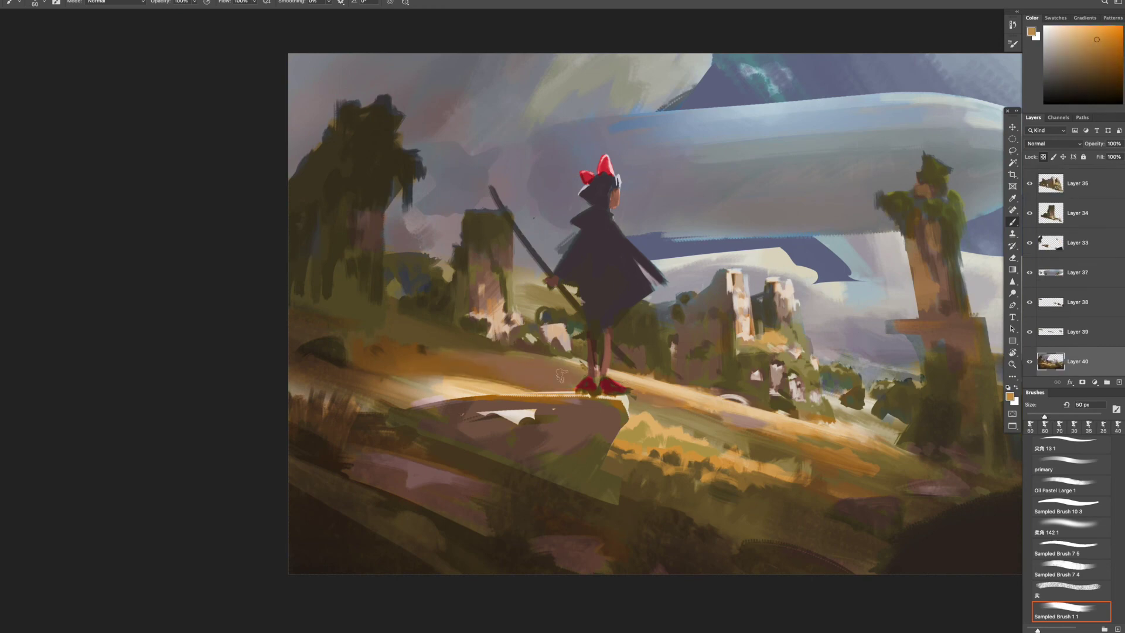
pyautogui.keyDown('alt'); pyautogui.click(711, 406); pyautogui.keyUp('alt')
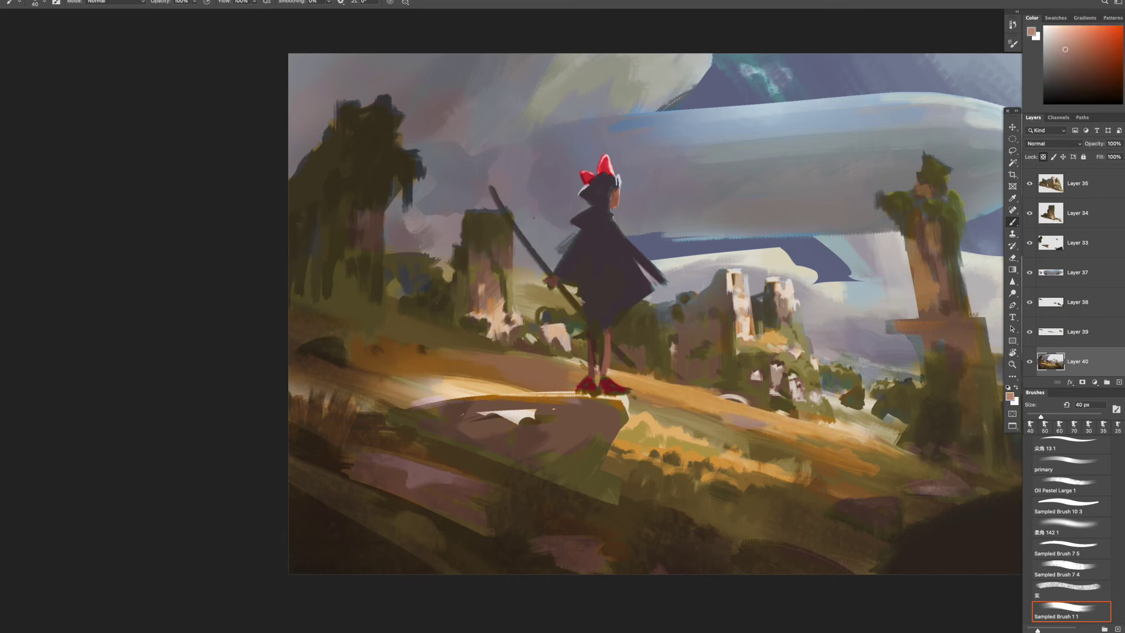
# - Darken the grassy slope between the overgrown ruin and the rock with sampled olive and brown at 40 to 60 px
pyautogui.press(']')
pyautogui.keyDown('alt'); pyautogui.click(438, 337); pyautogui.keyUp('alt')
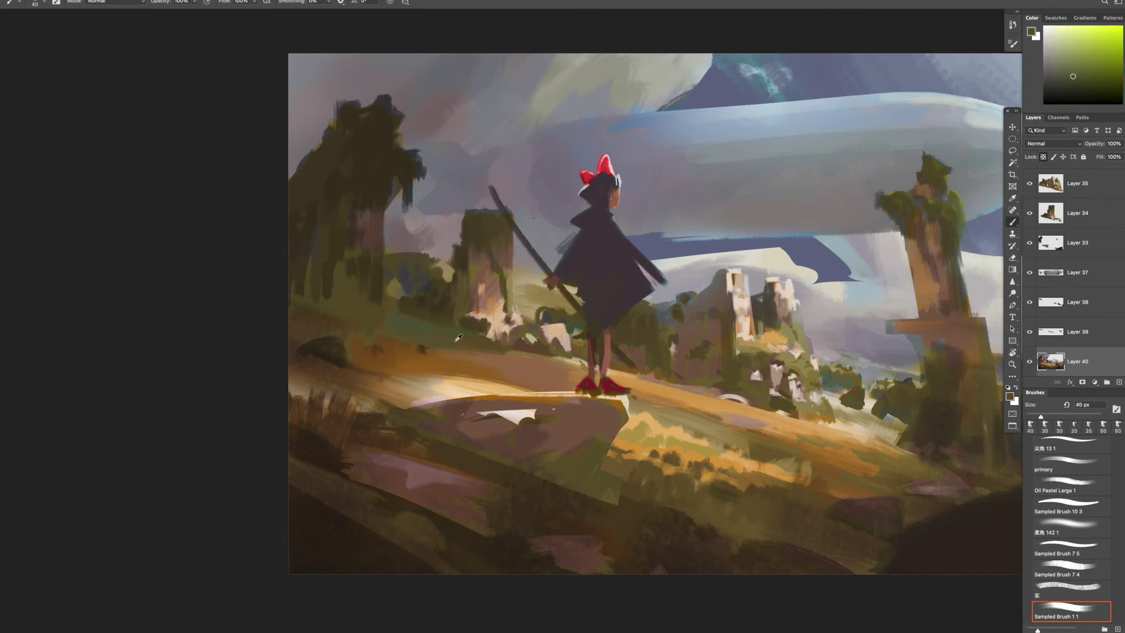
pyautogui.keyDown('alt'); pyautogui.click(459, 339); pyautogui.keyUp('alt')
pyautogui.press(']')
pyautogui.press(']')
pyautogui.moveTo(354, 386); pyautogui.dragTo(410, 393)
pyautogui.moveTo(293, 398); pyautogui.dragTo(428, 404)
pyautogui.moveTo(363, 381); pyautogui.dragTo(439, 410)
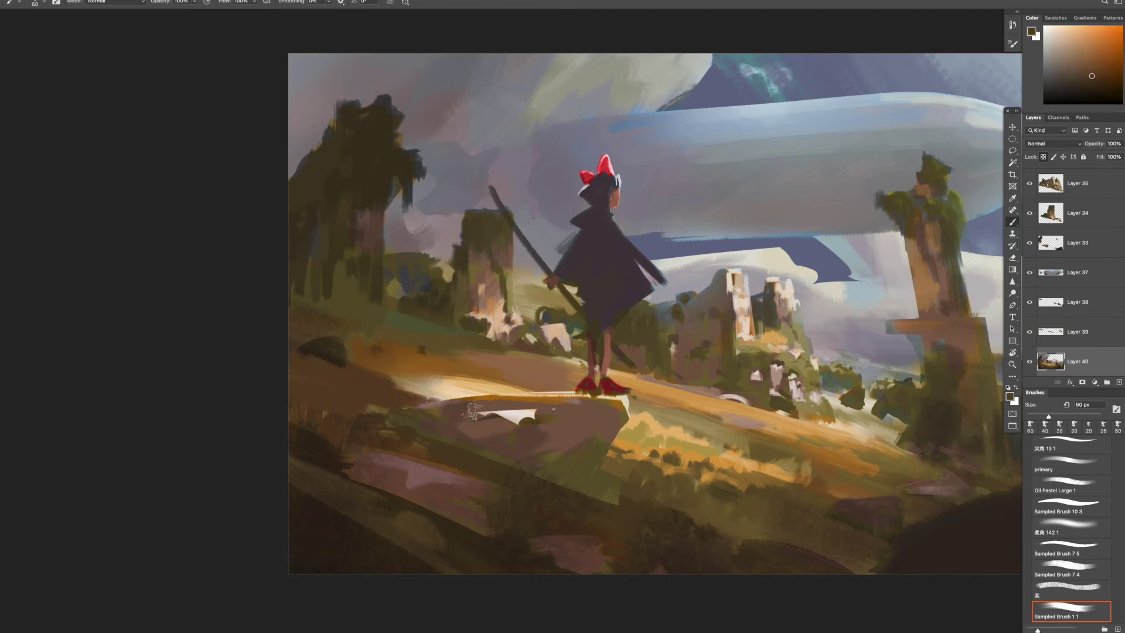
# - Add pale stone patches on the slope behind the rock, below the ruins and near the statue's base
pyautogui.keyDown('alt'); pyautogui.click(448, 391); pyautogui.keyUp('alt')
pyautogui.moveTo(402, 370)
pyautogui.mouseDown()
pyautogui.moveTo(446, 389)
pyautogui.moveTo(347, 380)
pyautogui.mouseUp()
pyautogui.press('[')
pyautogui.keyDown('alt'); pyautogui.click(431, 399); pyautogui.keyUp('alt')
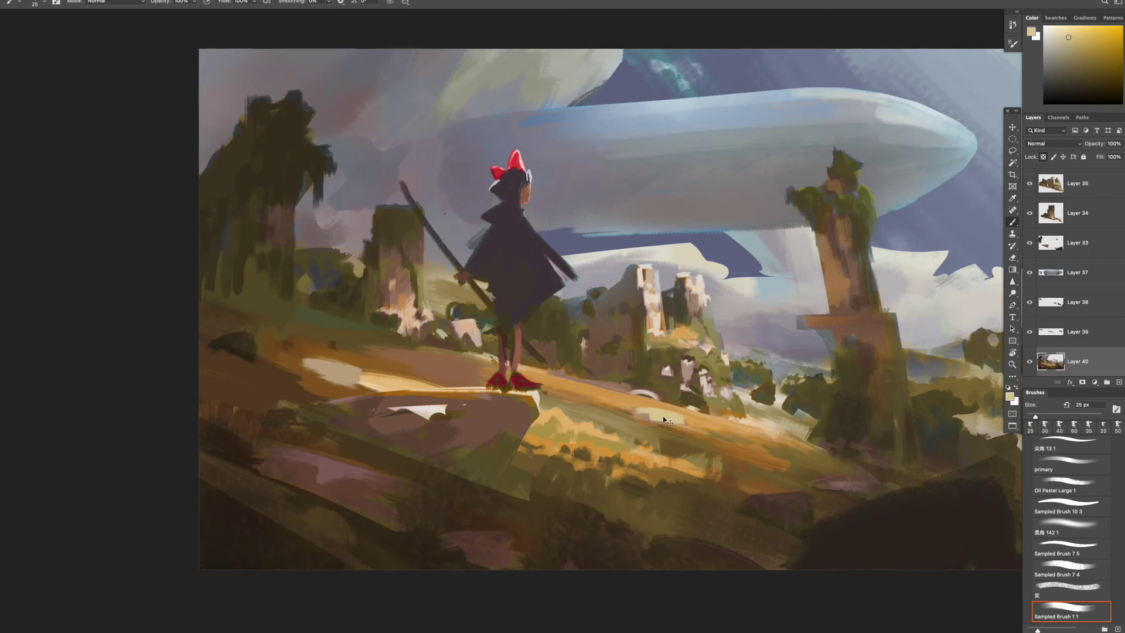
pyautogui.moveTo(857, 409); pyautogui.dragTo(784, 401)
pyautogui.keyDown('ctrl'); pyautogui.click(785, 401); pyautogui.keyUp('ctrl')
# - Paint orange and dark brown grass accents on the slope below the statue at 45 to 40 px
pyautogui.press(']')
pyautogui.press(']')
pyautogui.keyDown('alt'); pyautogui.click(753, 393); pyautogui.keyUp('alt')
pyautogui.moveTo(756, 463)
pyautogui.mouseDown()
pyautogui.moveTo(809, 480)
pyautogui.moveTo(784, 501)
pyautogui.moveTo(816, 502)
pyautogui.mouseUp()
pyautogui.press('z')
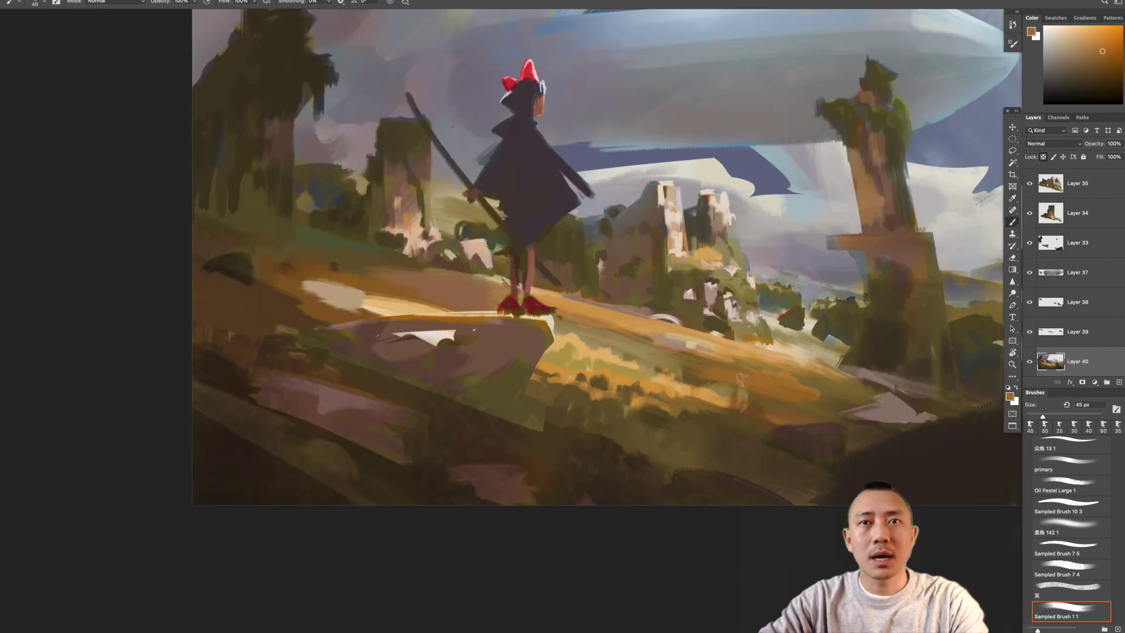
pyautogui.press('[')
pyautogui.keyDown('alt'); pyautogui.click(751, 387); pyautogui.keyUp('alt')
pyautogui.press('[')
pyautogui.keyDown('alt'); pyautogui.click(741, 378); pyautogui.keyUp('alt')
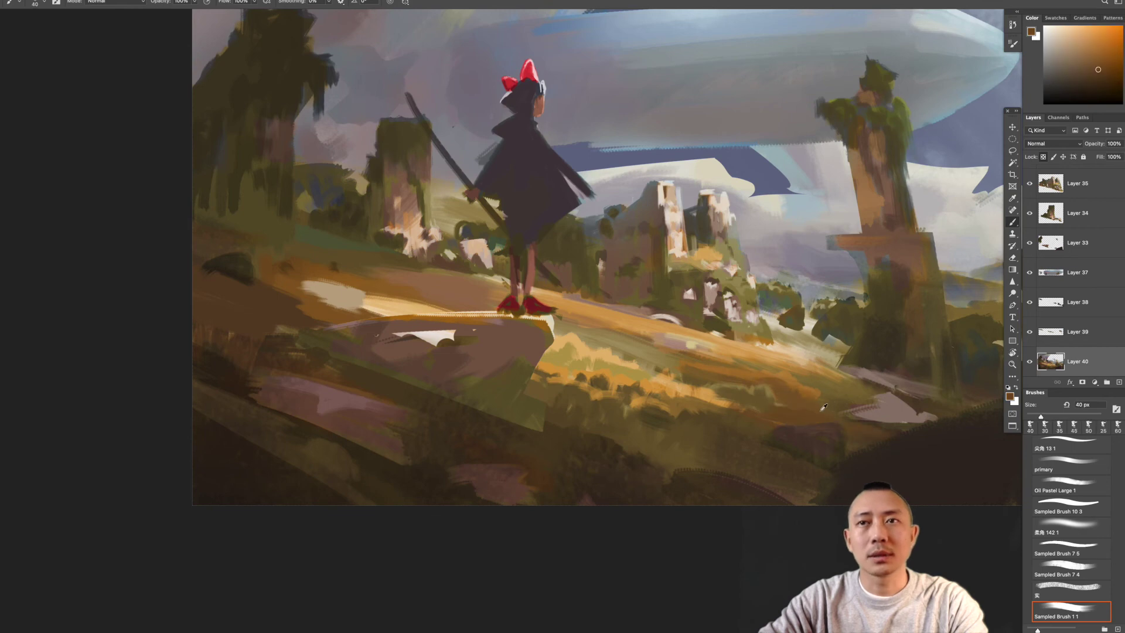
# - Paint pale grey strokes along the top of the figure's rock on Layer 33 at 45 px
pyautogui.press('z')
pyautogui.keyDown('alt'); pyautogui.click(789, 458); pyautogui.keyUp('alt')
pyautogui.keyDown('alt'); pyautogui.click(845, 494); pyautogui.keyUp('alt')
pyautogui.moveTo(840, 457); pyautogui.dragTo(839, 457)
pyautogui.press('b')
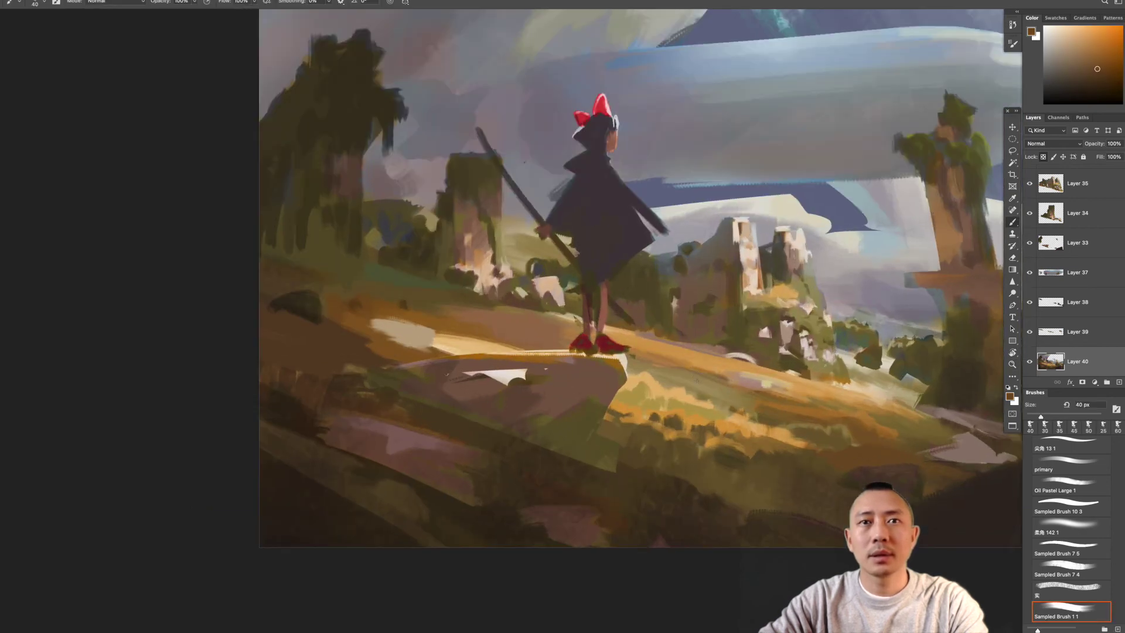
pyautogui.keyDown('alt'); pyautogui.click(406, 317); pyautogui.keyUp('alt')
pyautogui.click(1076, 242)
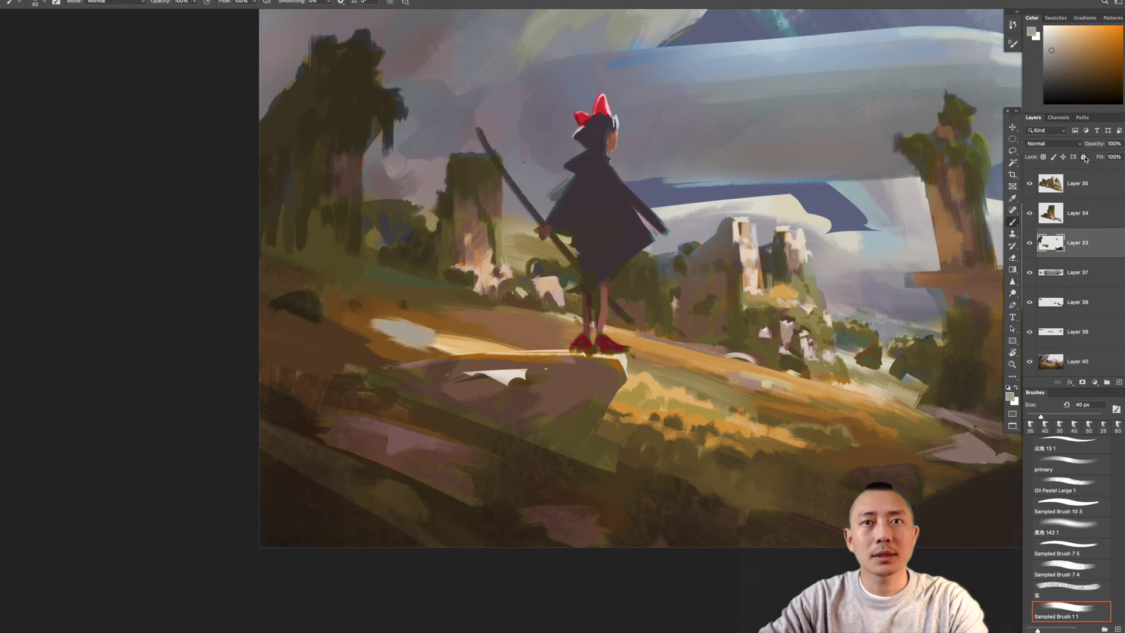
pyautogui.press(']')
pyautogui.moveTo(410, 374)
pyautogui.mouseDown()
pyautogui.moveTo(504, 357)
pyautogui.moveTo(571, 364)
pyautogui.mouseUp()
pyautogui.keyDown('alt'); pyautogui.click(494, 371); pyautogui.keyUp('alt')
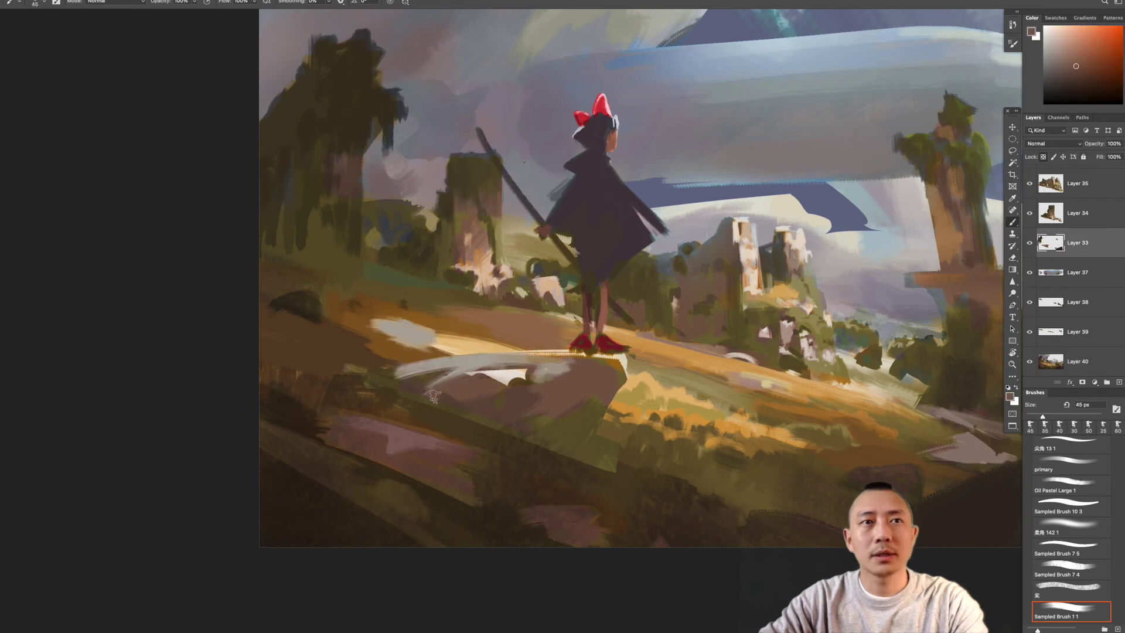
# - Model the rock's faces in light grey and add the figure's dark cast shadow across it
pyautogui.press(']')
pyautogui.moveTo(494, 371)
pyautogui.mouseDown()
pyautogui.moveTo(620, 382)
pyautogui.moveTo(583, 385)
pyautogui.moveTo(589, 403)
pyautogui.moveTo(551, 447)
pyautogui.moveTo(574, 409)
pyautogui.moveTo(612, 474)
pyautogui.moveTo(498, 422)
pyautogui.mouseUp()
pyautogui.keyDown('alt'); pyautogui.click(482, 399); pyautogui.keyUp('alt')
pyautogui.press('[')
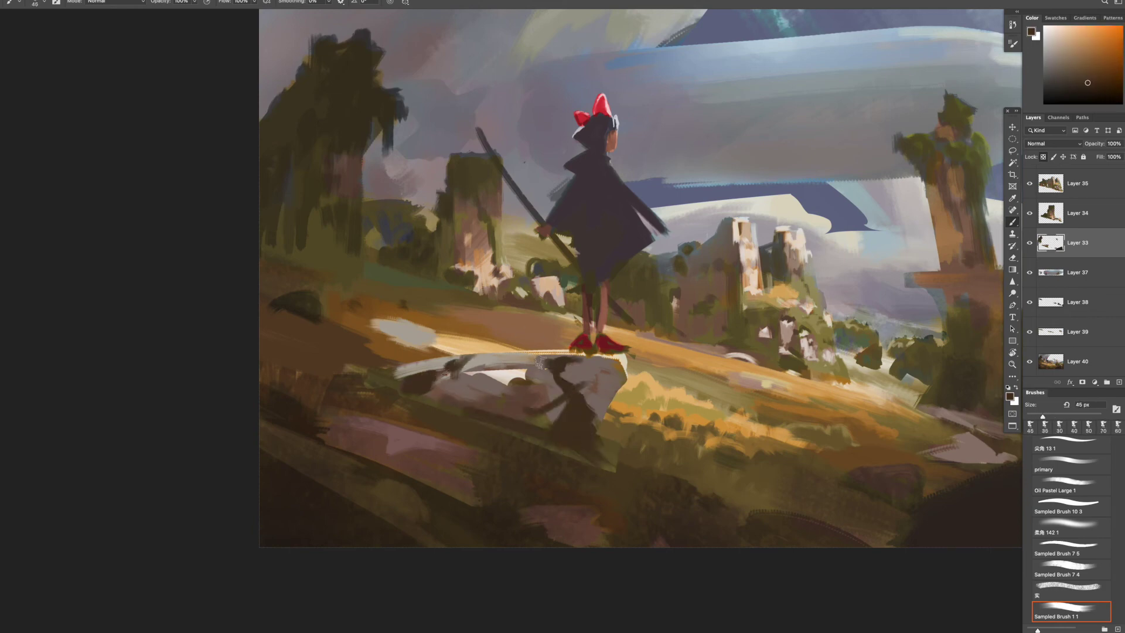
# - Add dark brown tufts along the foreground slope below the rock on Layer 40 at 60 to 70 px, then 35 px
pyautogui.press('z')
pyautogui.moveTo(565, 398)
pyautogui.mouseDown()
pyautogui.moveTo(536, 402)
pyautogui.moveTo(591, 402)
pyautogui.mouseUp()
pyautogui.press('b')
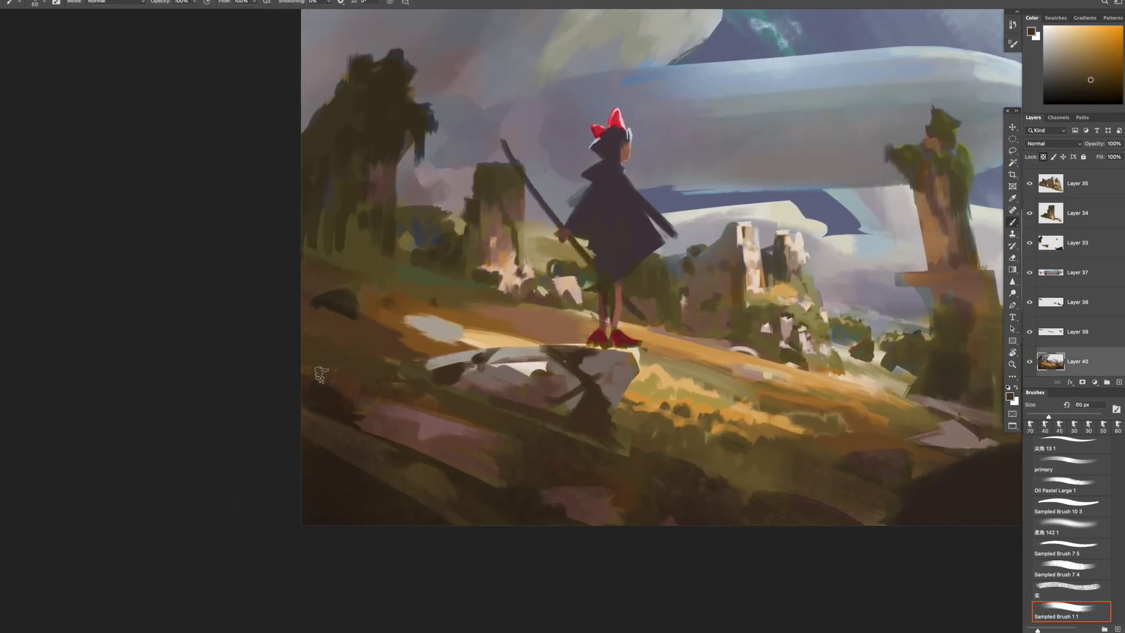
pyautogui.moveTo(325, 381); pyautogui.dragTo(325, 419)
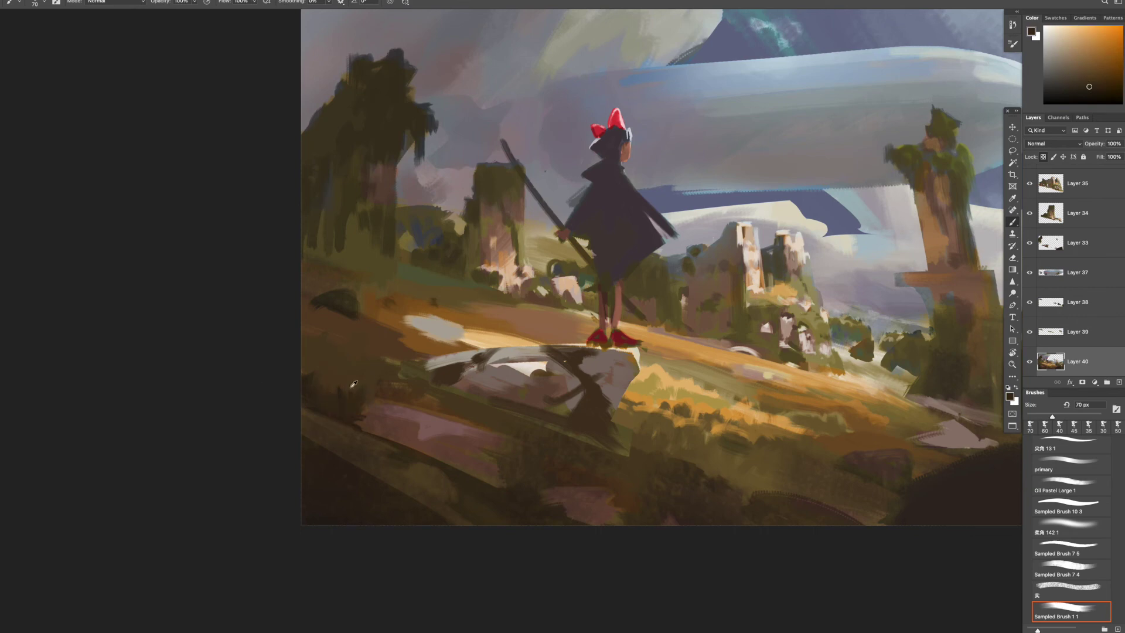
pyautogui.press('[')
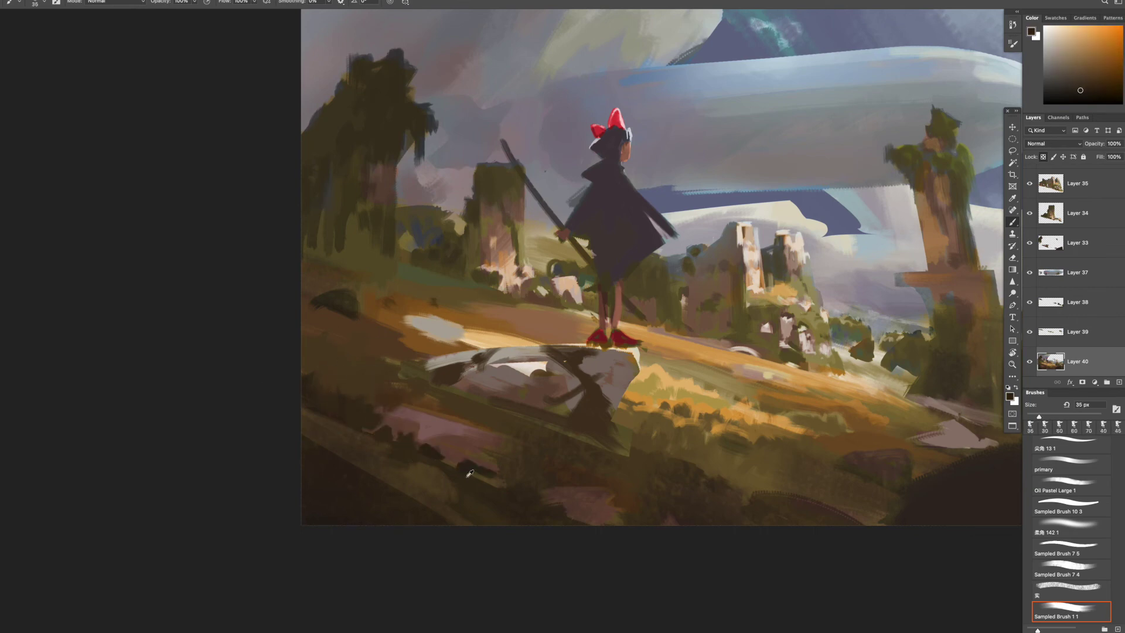
# - Paint mauve-grey rock slabs along the foreground slope on Layer 40 at 25 to 40 px
pyautogui.moveTo(490, 487); pyautogui.dragTo(460, 436)
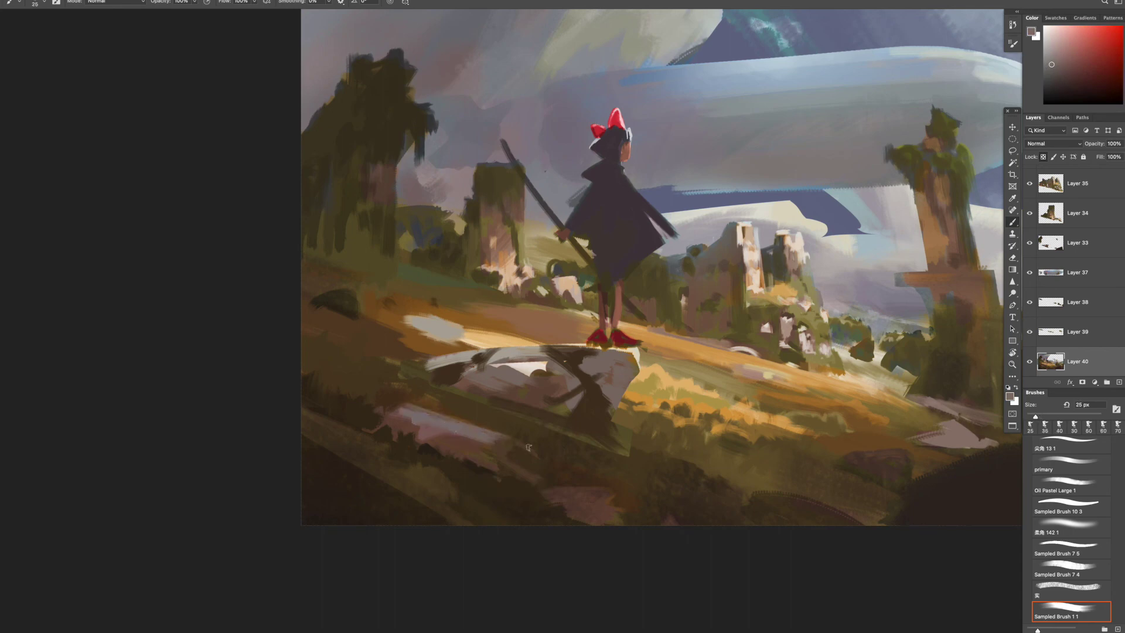
pyautogui.press(']')
pyautogui.moveTo(300, 373)
pyautogui.mouseDown()
pyautogui.moveTo(364, 393)
pyautogui.moveTo(326, 392)
pyautogui.mouseUp()
pyautogui.press(']')
pyautogui.moveTo(301, 444); pyautogui.dragTo(487, 518)
pyautogui.keyDown('alt'); pyautogui.click(582, 493); pyautogui.keyUp('alt')
pyautogui.press('[')
pyautogui.moveTo(618, 495)
pyautogui.mouseDown()
pyautogui.moveTo(604, 343)
pyautogui.moveTo(463, 410)
pyautogui.moveTo(515, 447)
pyautogui.moveTo(518, 424)
pyautogui.moveTo(489, 423)
pyautogui.mouseUp()
pyautogui.press('z')
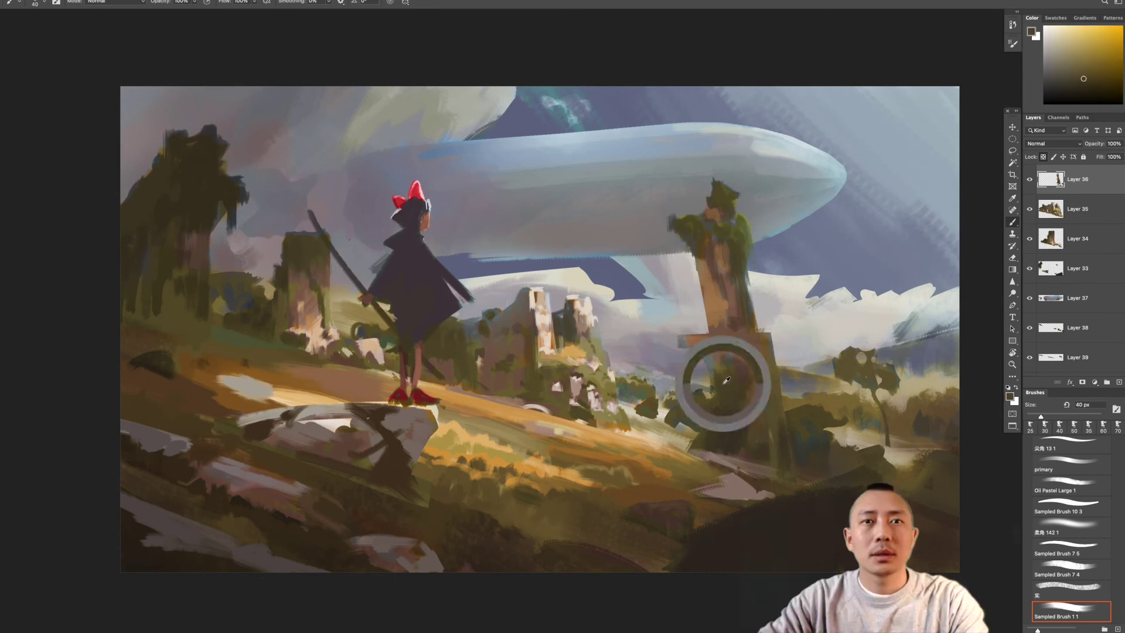
# - Refine the statue pedestal's brown stone face and dark moss on Layer 36 at 35 down to 15 px
pyautogui.scroll(2, 747, 373)
pyautogui.press('[')
pyautogui.moveTo(715, 314)
pyautogui.mouseDown()
pyautogui.moveTo(751, 278)
pyautogui.moveTo(705, 377)
pyautogui.moveTo(698, 331)
pyautogui.mouseUp()
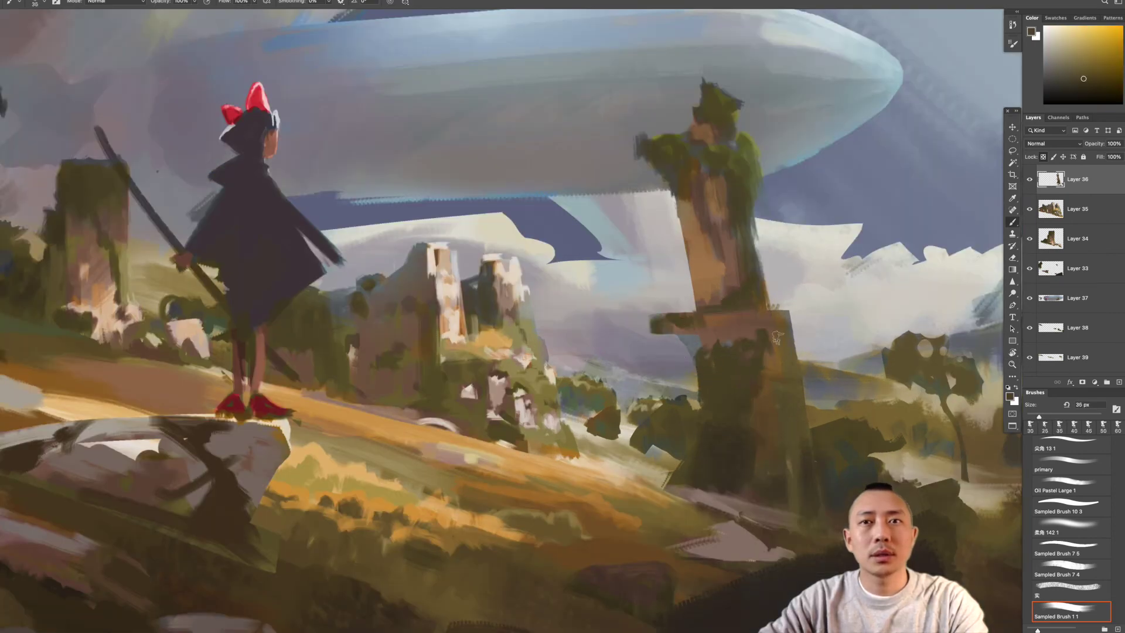
pyautogui.keyDown('alt'); pyautogui.click(767, 351); pyautogui.keyUp('alt')
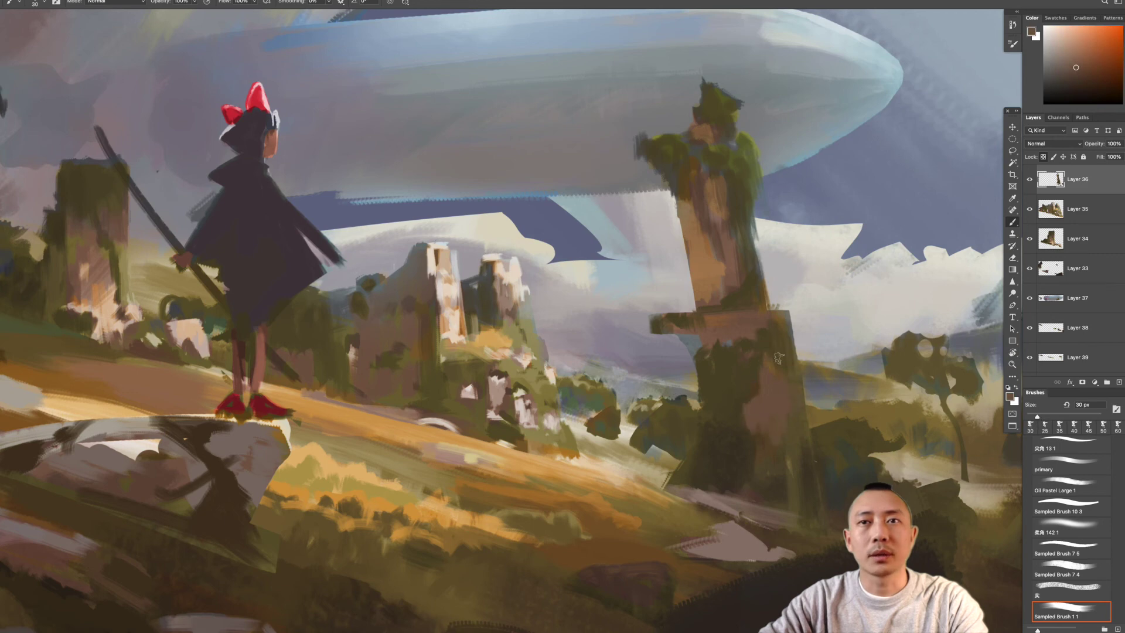
pyautogui.press('[')
pyautogui.press('[')
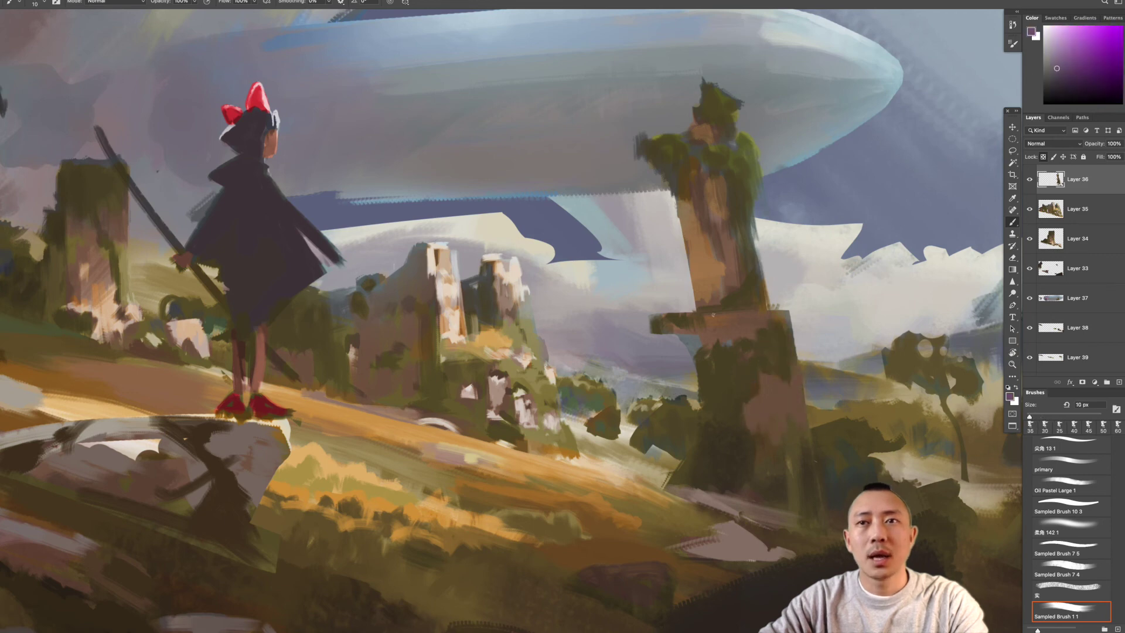
pyautogui.scroll(-3, 800, 378)
# - Touch up the small ruined tower behind the figure's staff in olive and dark brown on Layer 34 at 20 to 25 px
pyautogui.scroll(3, 800, 379)
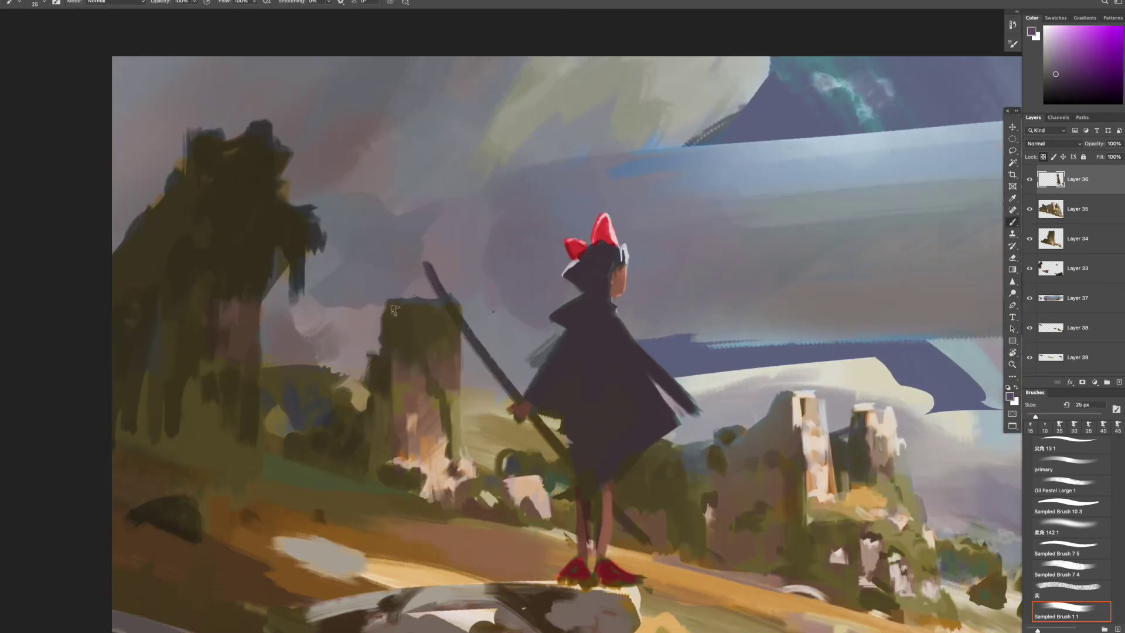
pyautogui.press(']')
pyautogui.keyDown('ctrl'); pyautogui.click(952, 150); pyautogui.keyUp('ctrl')
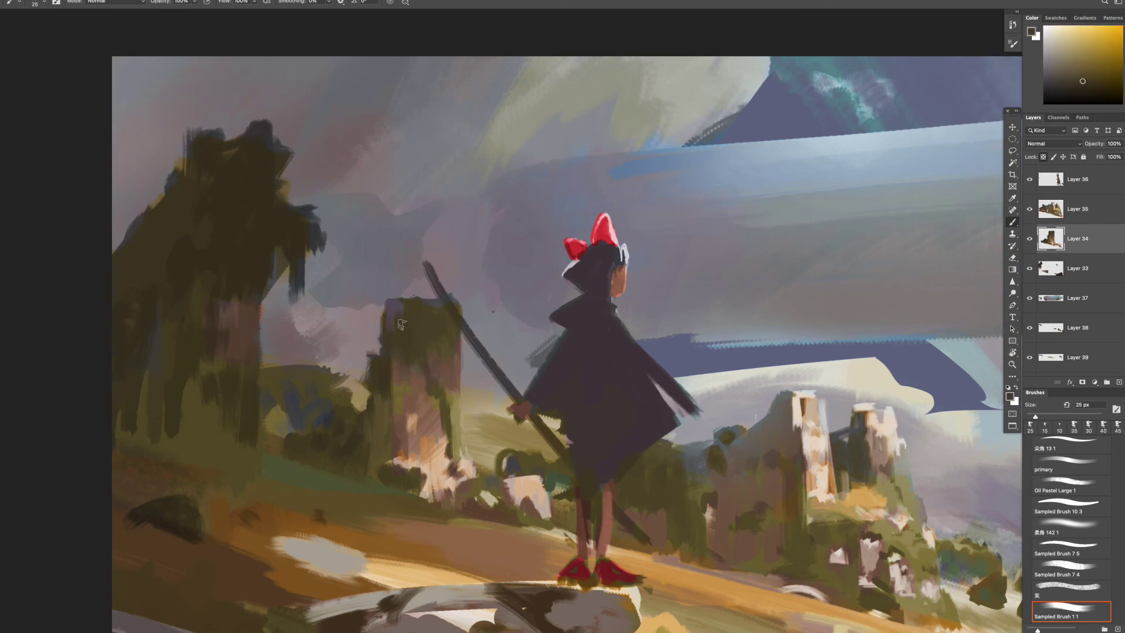
pyautogui.press('[')
pyautogui.moveTo(394, 401); pyautogui.dragTo(478, 329)
pyautogui.keyDown('alt'); pyautogui.click(475, 333); pyautogui.keyUp('alt')
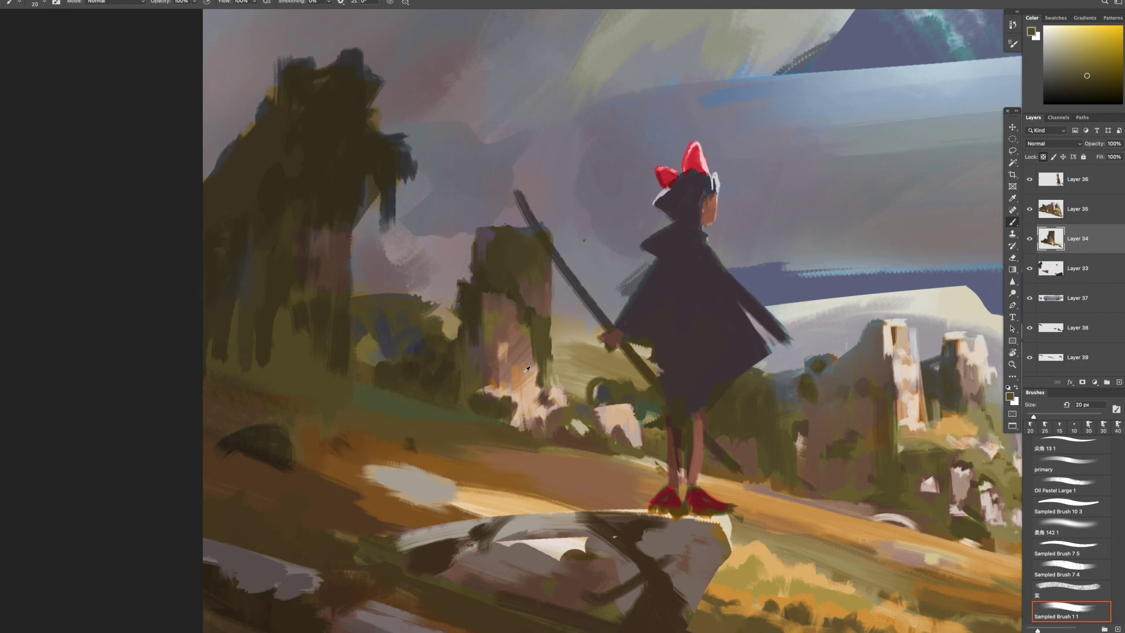
pyautogui.keyDown('alt'); pyautogui.click(547, 363); pyautogui.keyUp('alt')
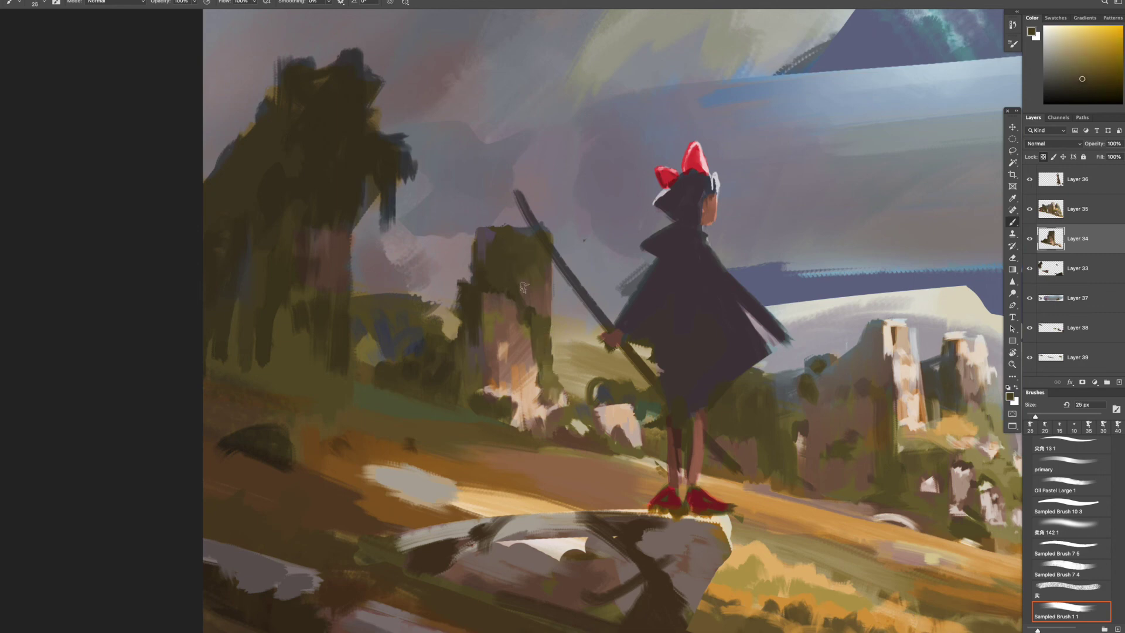
# - Smooth the sky around the airship in blue-grey on Layer 41 with the Chalk 60 pixels 2 brush at 600 px
pyautogui.hotkey('ctrl', '-')
pyautogui.hotkey('ctrl', '-')
pyautogui.hotkey('ctrl', '-')
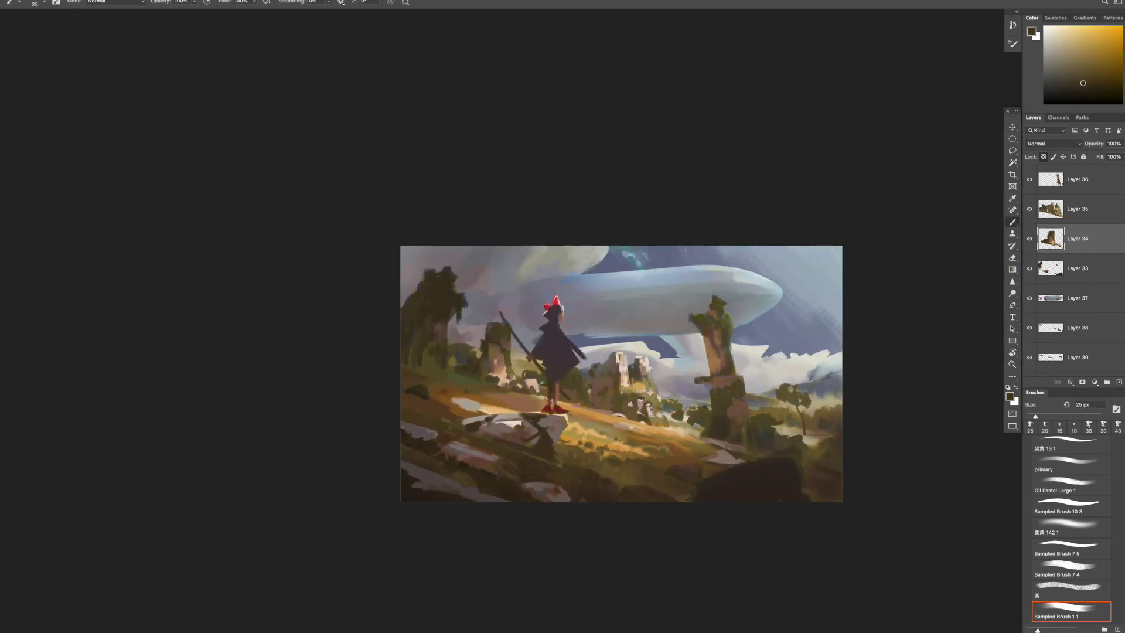
pyautogui.keyDown('ctrl'); pyautogui.click(734, 272); pyautogui.keyUp('ctrl')
pyautogui.click(1044, 532)
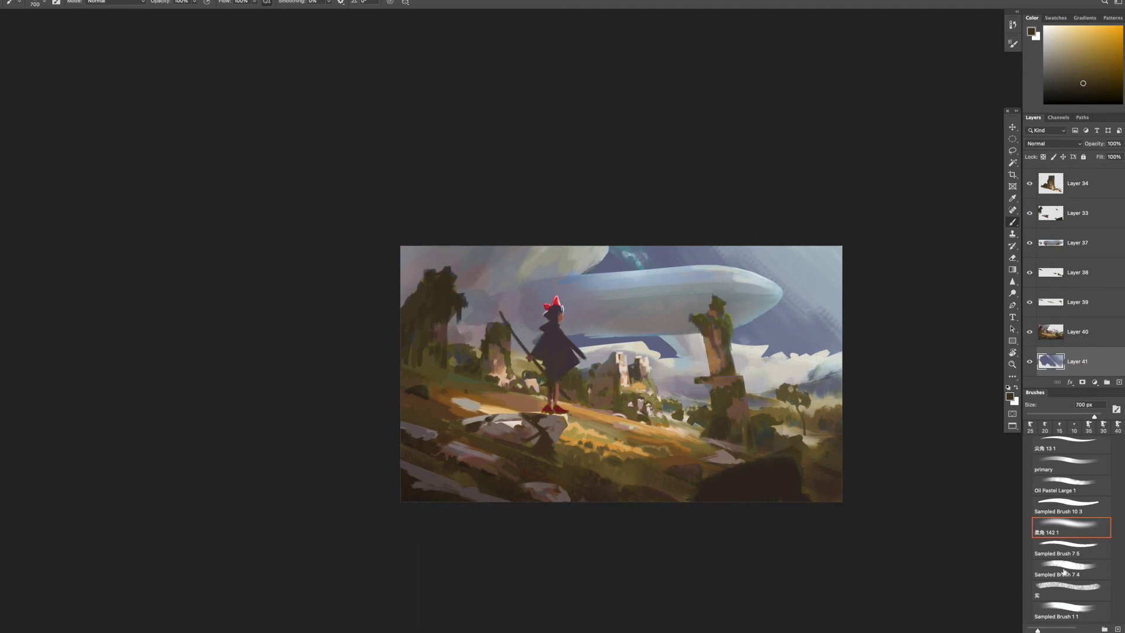
pyautogui.rightClick(704, 311)
pyautogui.doubleClick(1043, 325)
pyautogui.keyDown('alt'); pyautogui.click(647, 249); pyautogui.keyUp('alt')
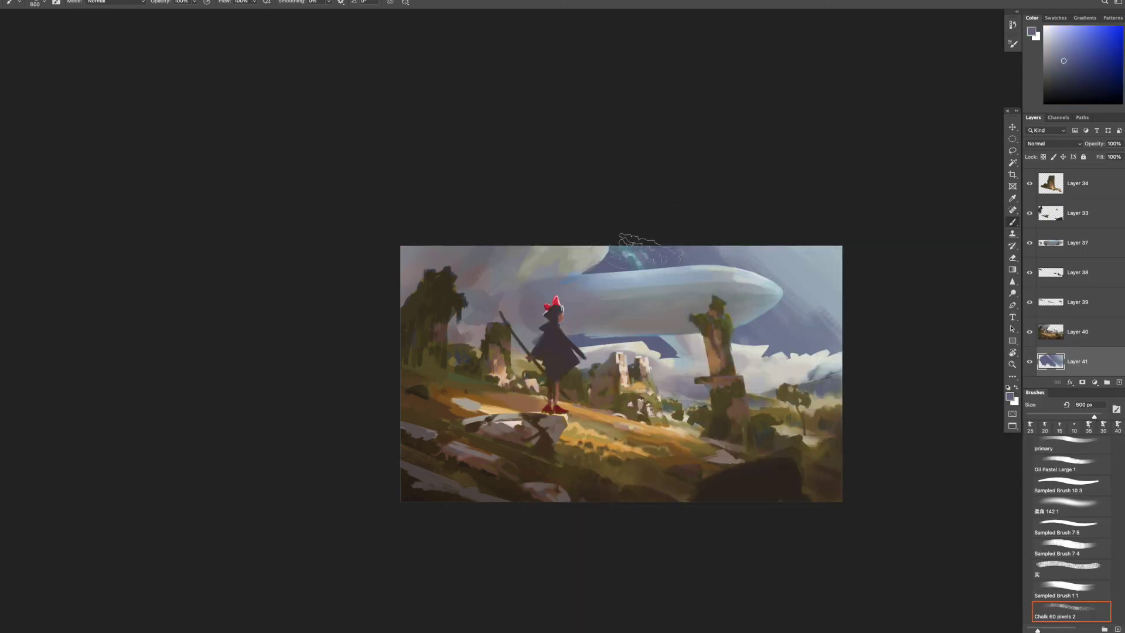
pyautogui.moveTo(729, 389)
pyautogui.mouseDown()
pyautogui.moveTo(808, 281)
pyautogui.moveTo(767, 360)
pyautogui.mouseUp()
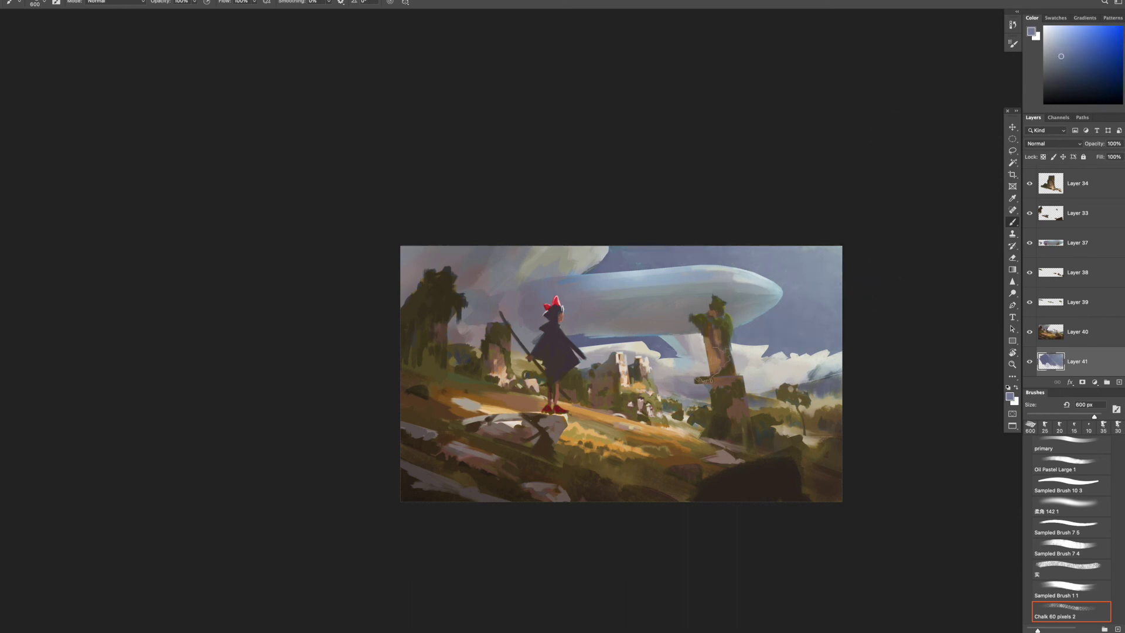
# - Blend the airship's hull in neutral greys on Layer 37 with the soft 柔角 142 1 brush at 142 to 175 px
pyautogui.press('z')
pyautogui.keyDown('alt'); pyautogui.click(697, 404); pyautogui.keyUp('alt')
pyautogui.click(719, 331)
pyautogui.press('b')
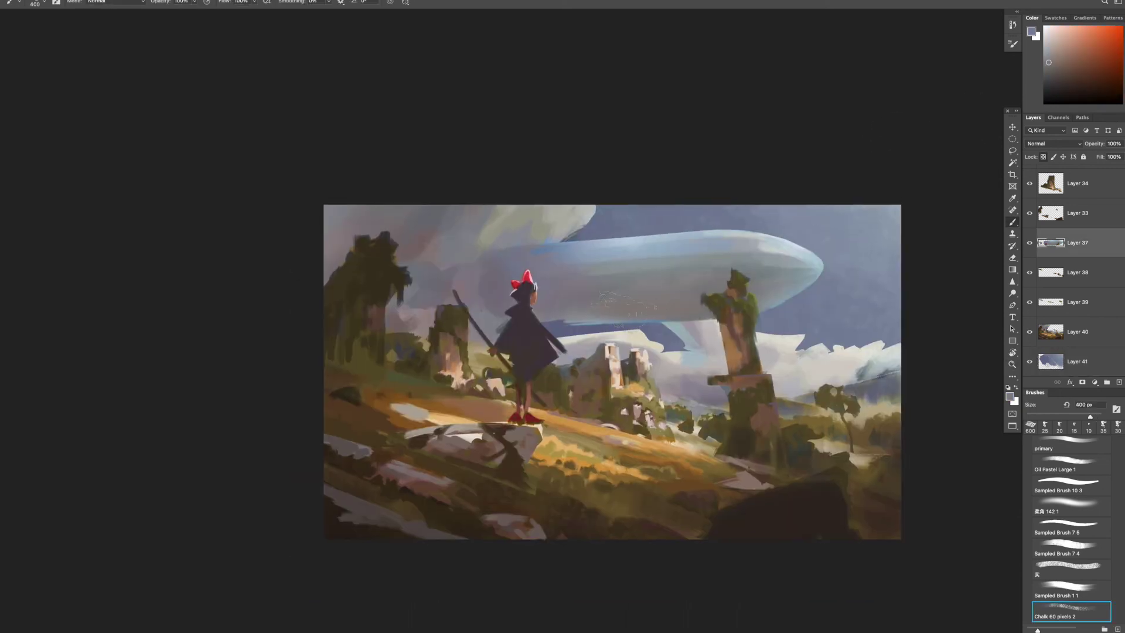
pyautogui.click(1071, 508)
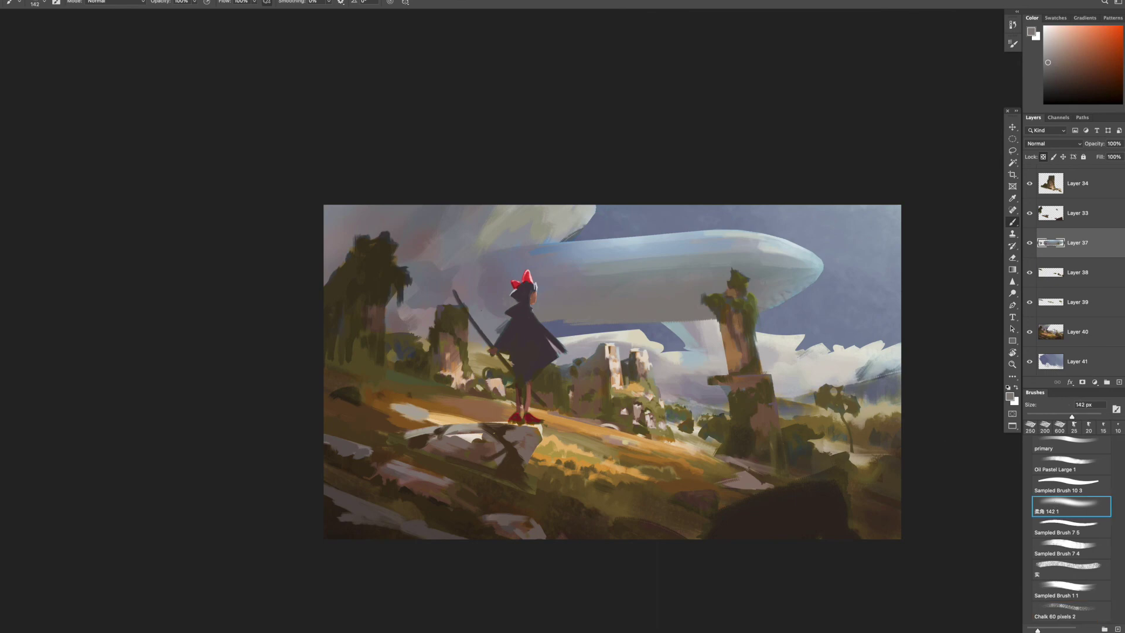
pyautogui.scroll(2, 1075, 270)
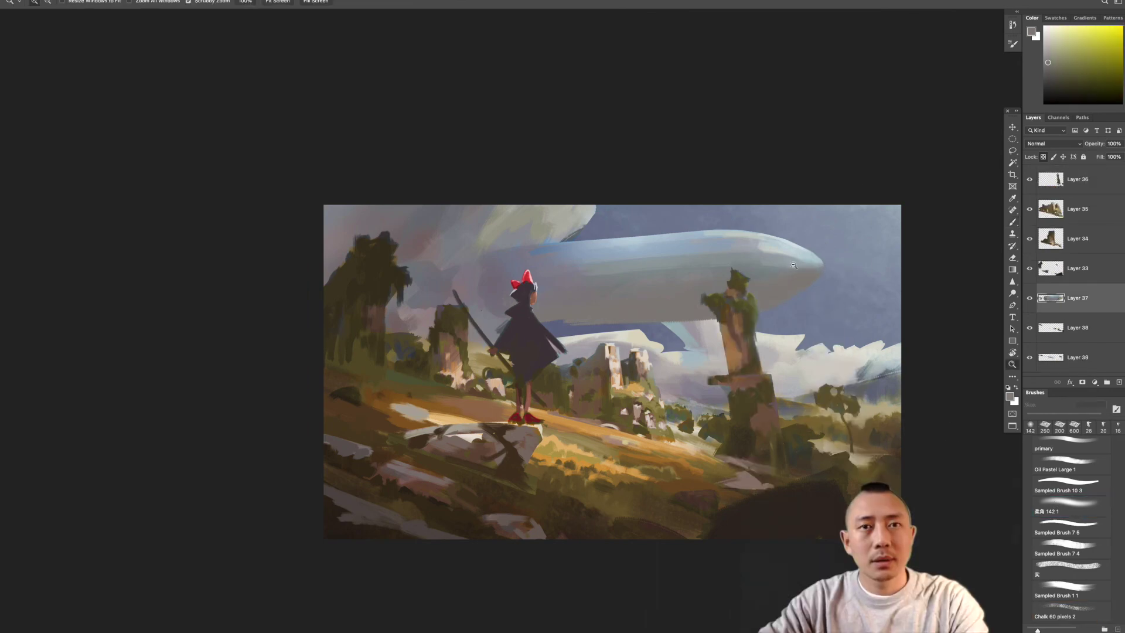
pyautogui.scroll(2, 785, 261)
pyautogui.keyDown('alt'); pyautogui.click(715, 316); pyautogui.keyUp('alt')
pyautogui.keyDown('alt'); pyautogui.click(657, 259); pyautogui.keyUp('alt')
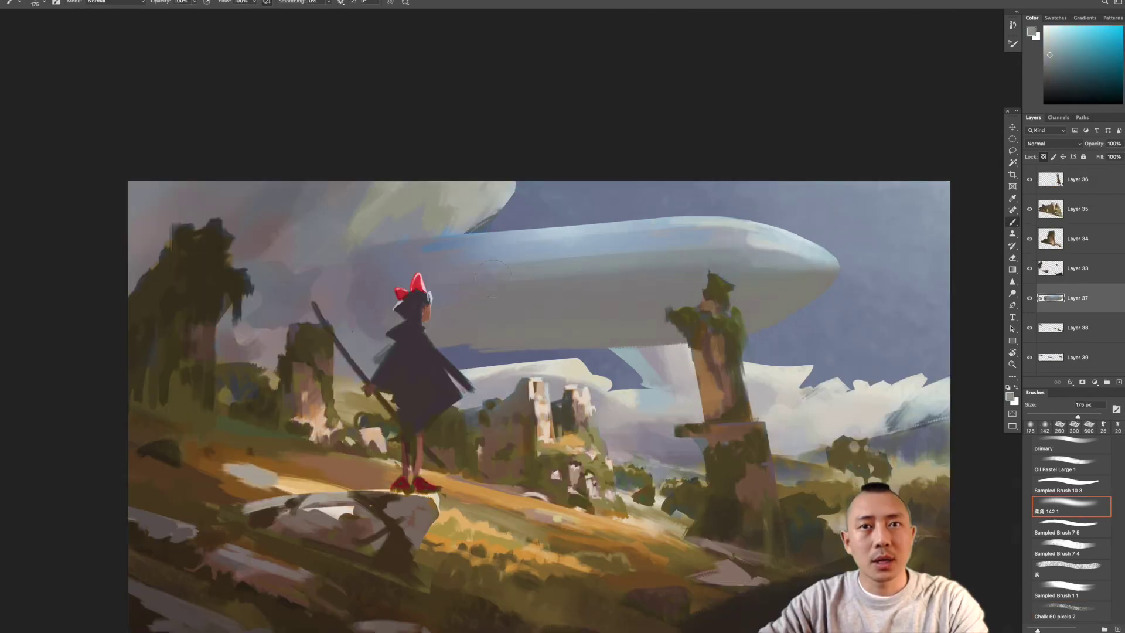
# - Shade the airship's tail half with soft muted violet-grey at 500 px
pyautogui.keyDown('alt'); pyautogui.click(477, 270); pyautogui.keyUp('alt')
pyautogui.press(']')
pyautogui.press(']')
pyautogui.press(']')
pyautogui.press(']')
pyautogui.press(']')
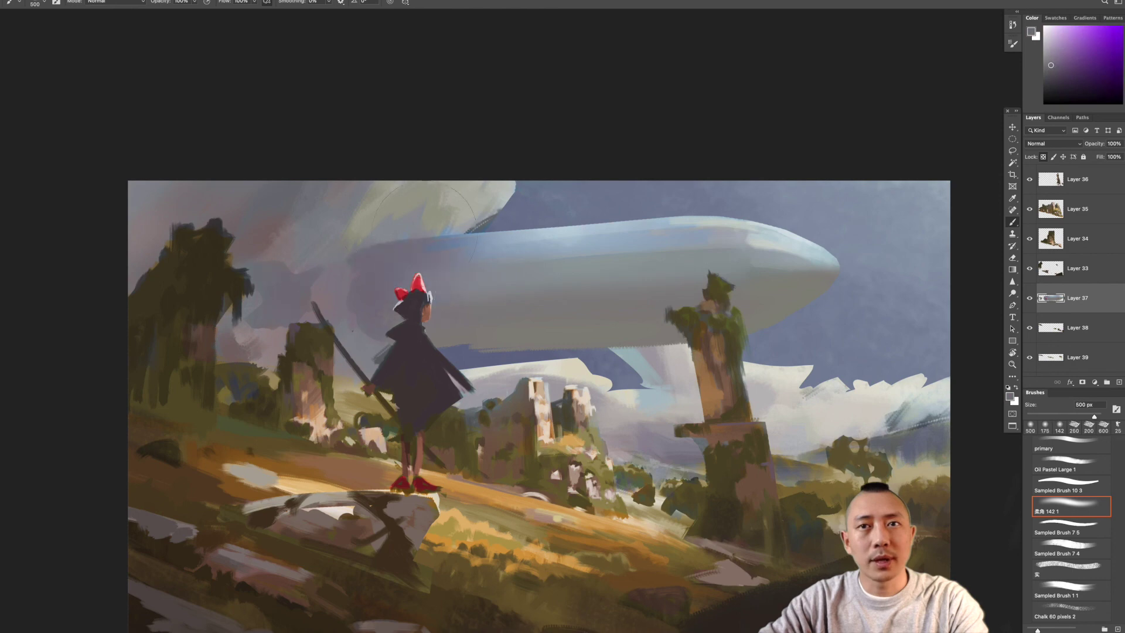
pyautogui.scroll(-5, 628, 311)
pyautogui.scroll(8, 593, 323)
# - Add soft pale grey highlights to the airship's upper nose at 60 to 90 px
pyautogui.press('[')
pyautogui.press('[')
pyautogui.press('[')
pyautogui.press('[')
pyautogui.press('[')
pyautogui.press('[')
pyautogui.press('[')
pyautogui.press('[')
pyautogui.keyDown('alt'); pyautogui.click(723, 295); pyautogui.keyUp('alt')
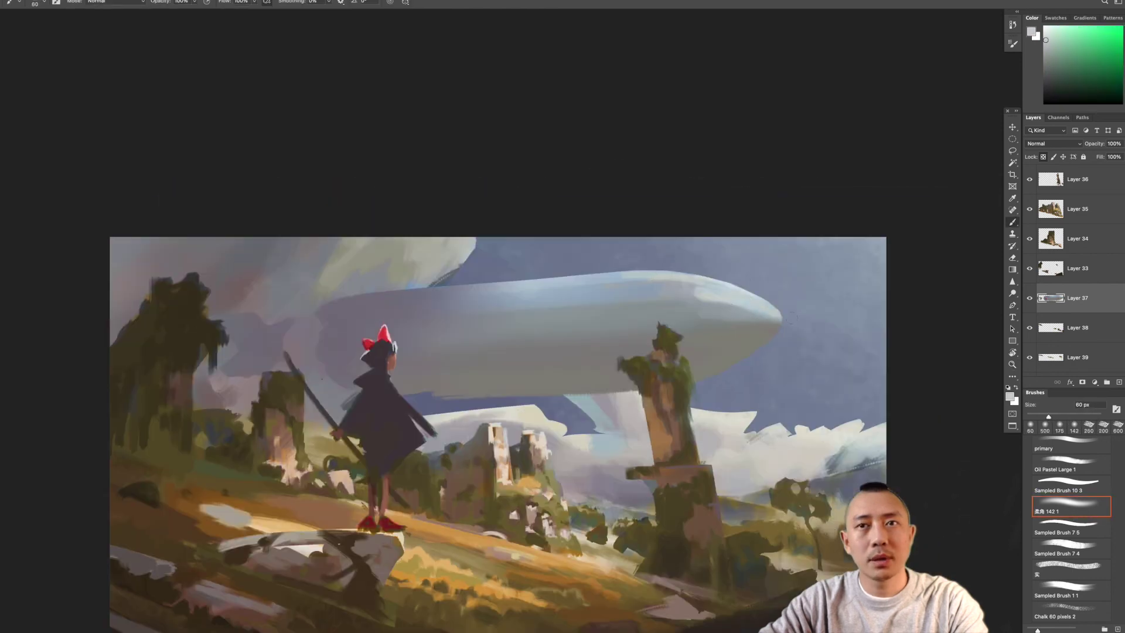
pyautogui.scroll(-5, 792, 369)
pyautogui.scroll(4, 791, 371)
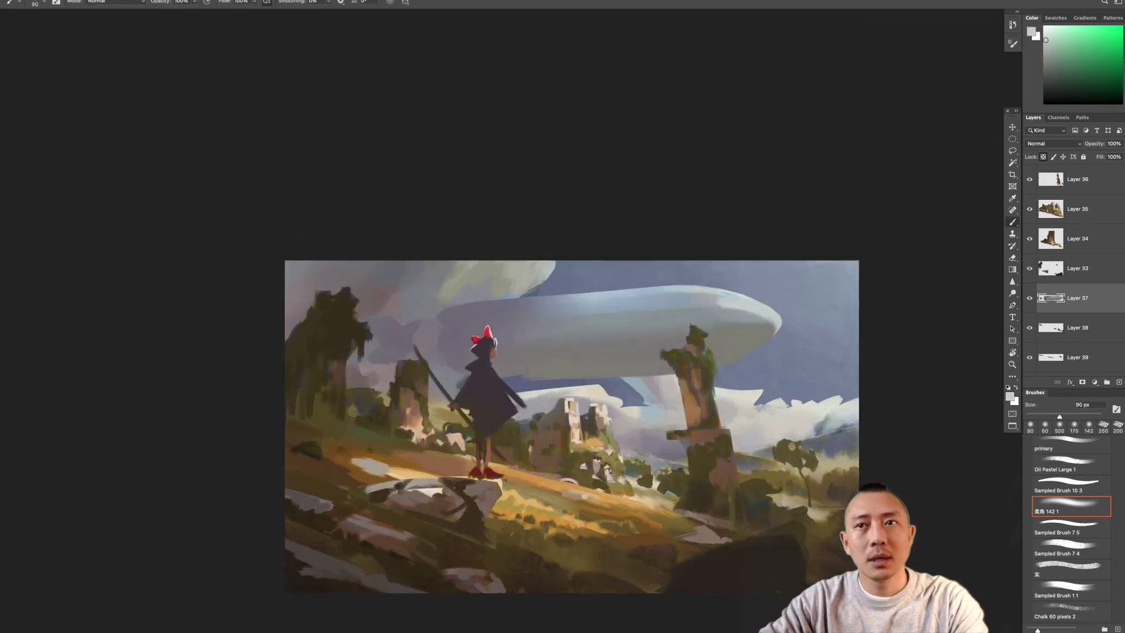
# - Glaze the airship's upper hull with soft blue-violet at 250 px or larger
pyautogui.press(']')
pyautogui.press(']')
pyautogui.press(']')
pyautogui.press(']')
pyautogui.press(']')
pyautogui.press(']')
pyautogui.keyDown('alt'); pyautogui.click(539, 296); pyautogui.keyUp('alt')
pyautogui.press(']')
pyautogui.press(']')
pyautogui.press(']')
pyautogui.keyDown('alt'); pyautogui.click(599, 297); pyautogui.keyUp('alt')
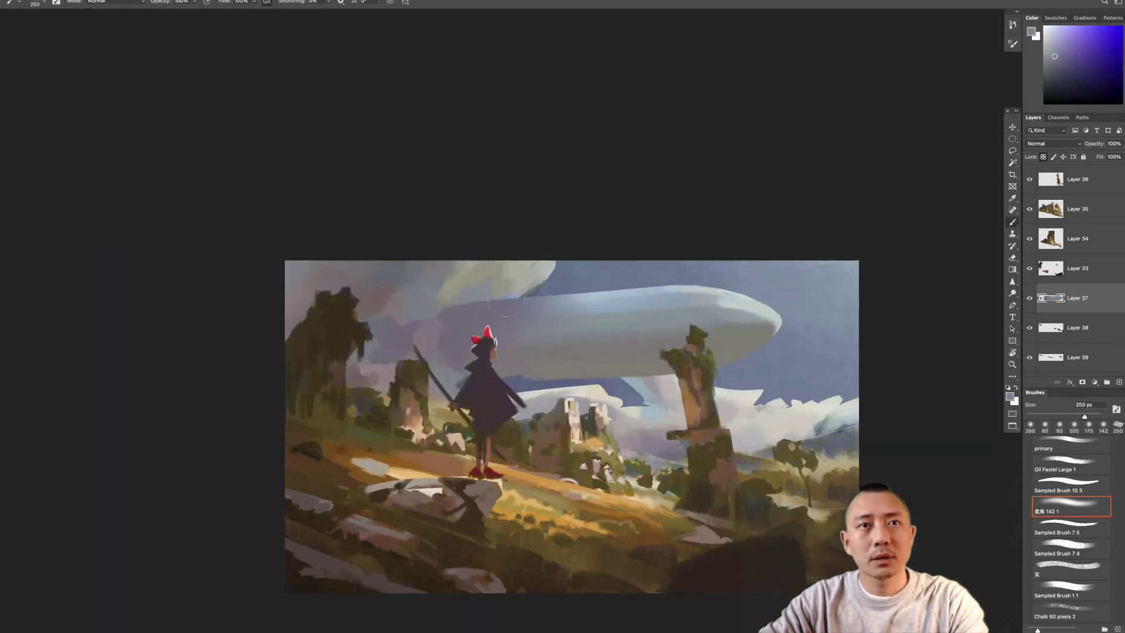
# - Repaint the airship's nose with a soft pale yellowish highlight and grey transitions at 125 to 150 px
pyautogui.keyDown('alt'); pyautogui.click(708, 289); pyautogui.keyUp('alt')
pyautogui.press('[')
pyautogui.press('[')
pyautogui.press('[')
pyautogui.press('[')
pyautogui.click(1080, 68)
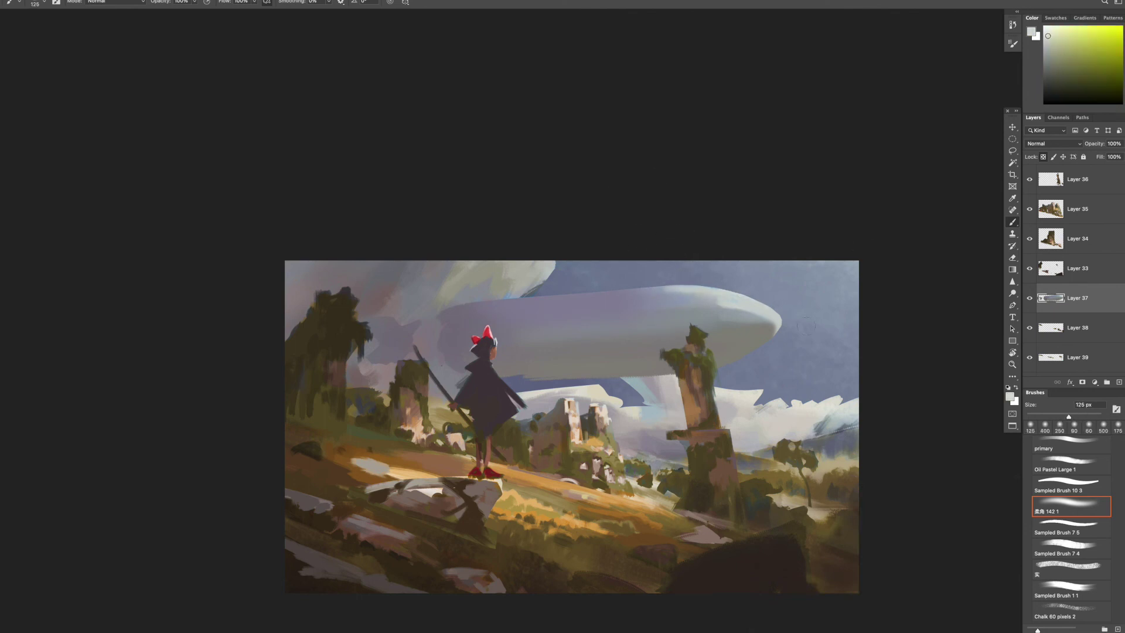
pyautogui.keyDown('alt'); pyautogui.click(713, 305); pyautogui.keyUp('alt')
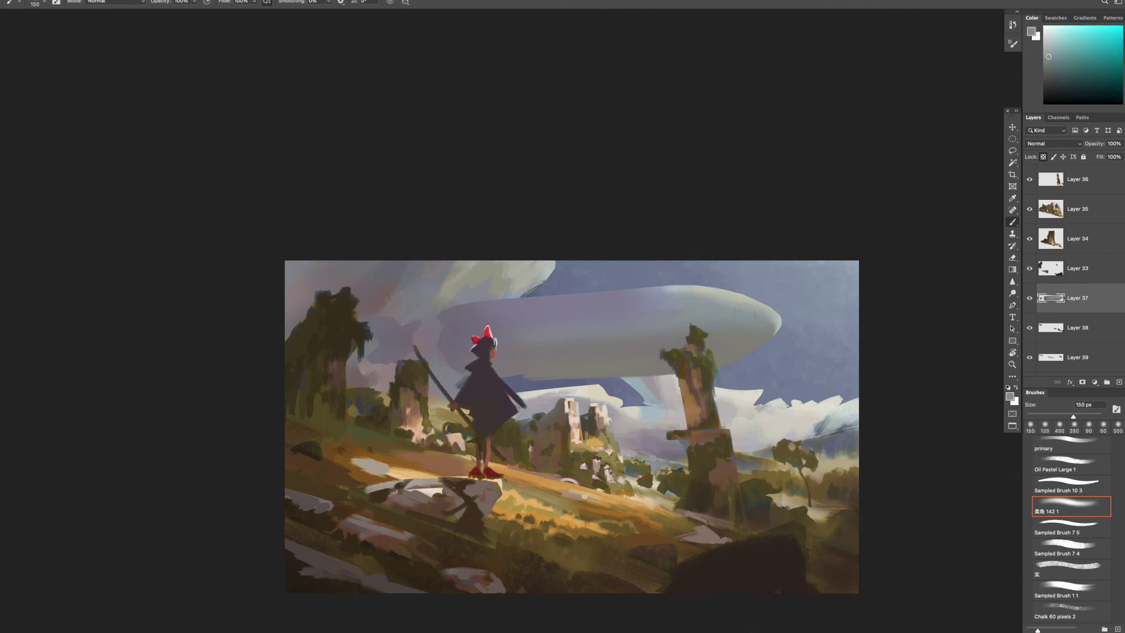
pyautogui.keyDown('alt'); pyautogui.click(712, 304); pyautogui.keyUp('alt')
pyautogui.keyDown('alt'); pyautogui.click(706, 319); pyautogui.keyUp('alt')
# - Blend muted green-grey and mauve along the airship's body at 250 to 400 px
pyautogui.press(']')
pyautogui.press(']')
pyautogui.press(']')
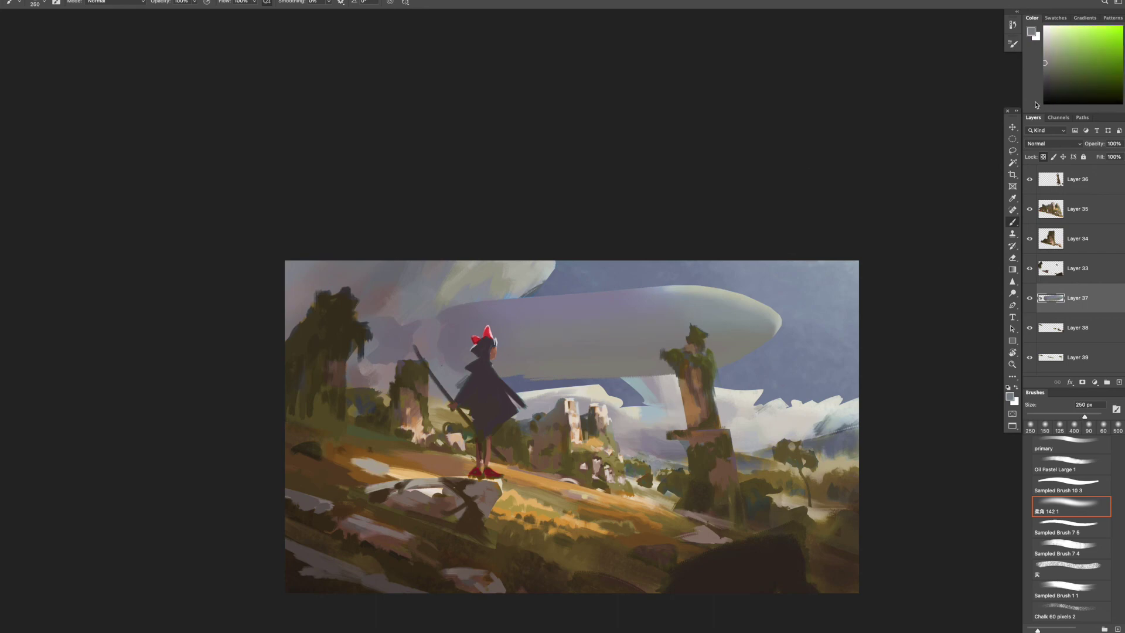
pyautogui.keyDown('alt'); pyautogui.click(560, 331); pyautogui.keyUp('alt')
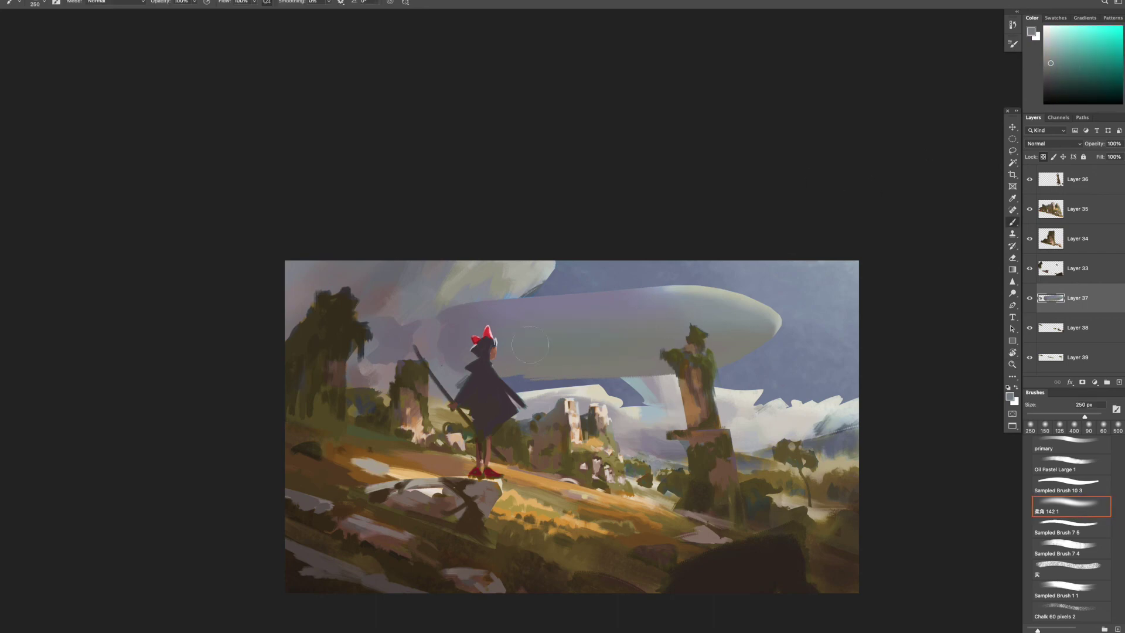
pyautogui.scroll(-10, 694, 317)
pyautogui.scroll(10, 693, 420)
pyautogui.keyDown('alt'); pyautogui.click(520, 328); pyautogui.keyUp('alt')
pyautogui.press(']')
pyautogui.scroll(-5, 639, 402)
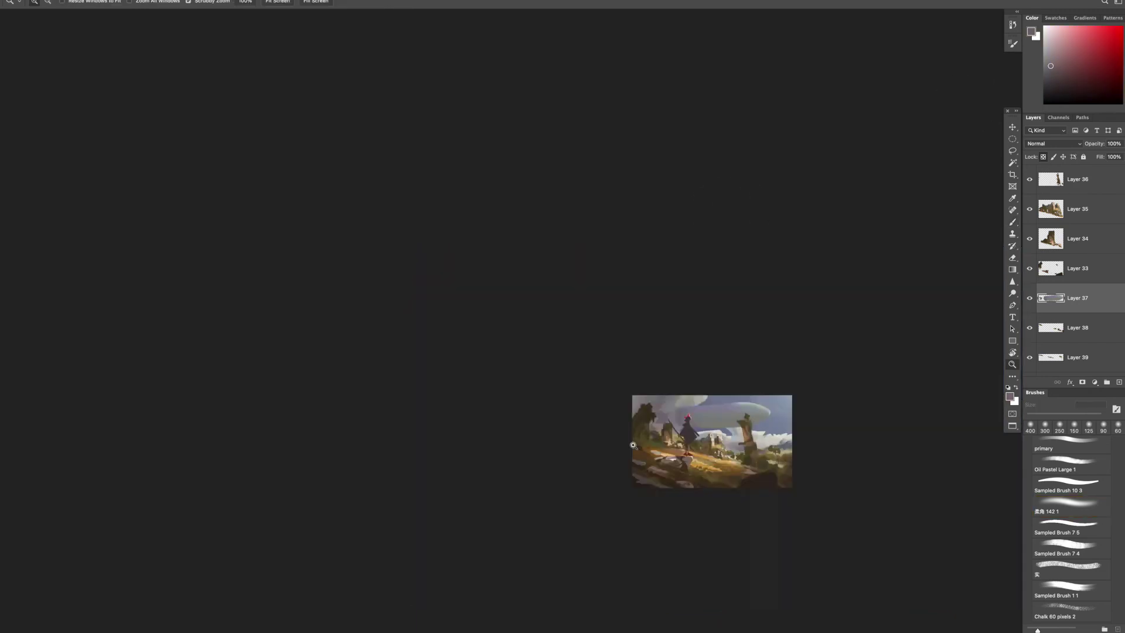
# - Work skin tones and a light pink accent into the figure's face on Layer 32 with Sampled Brush 7 4, from 25 to 7 px
pyautogui.scroll(8, 638, 401)
pyautogui.hotkey('alt', '.')
pyautogui.press('.')
pyautogui.press('.')
pyautogui.keyDown('alt'); pyautogui.click(602, 281); pyautogui.keyUp('alt')
pyautogui.press('[')
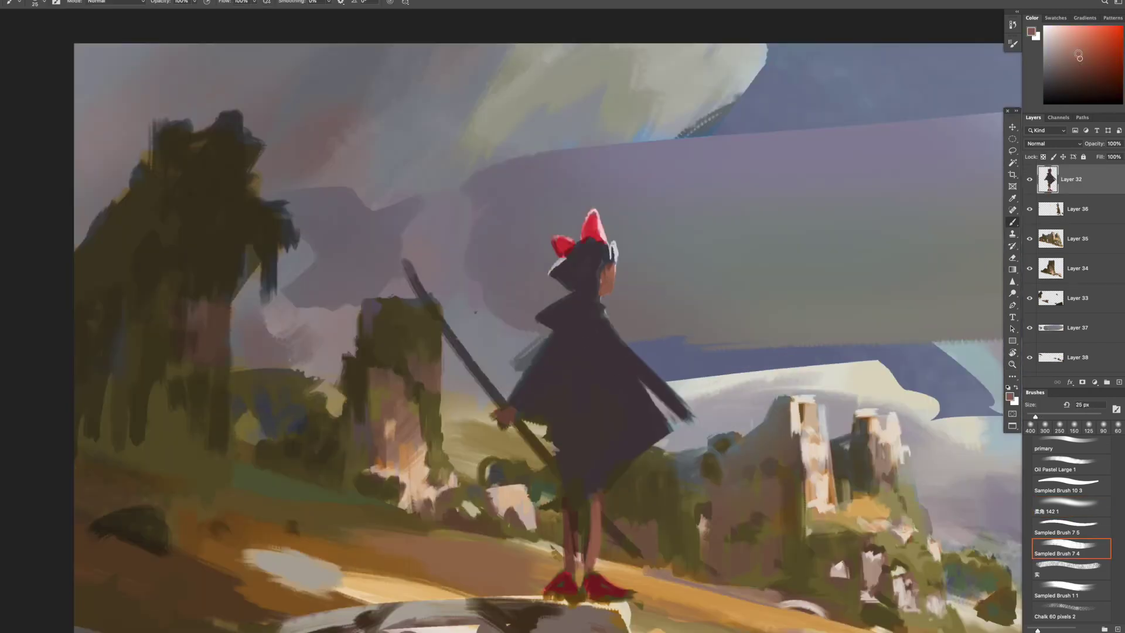
pyautogui.scroll(2, 589, 277)
pyautogui.press('[')
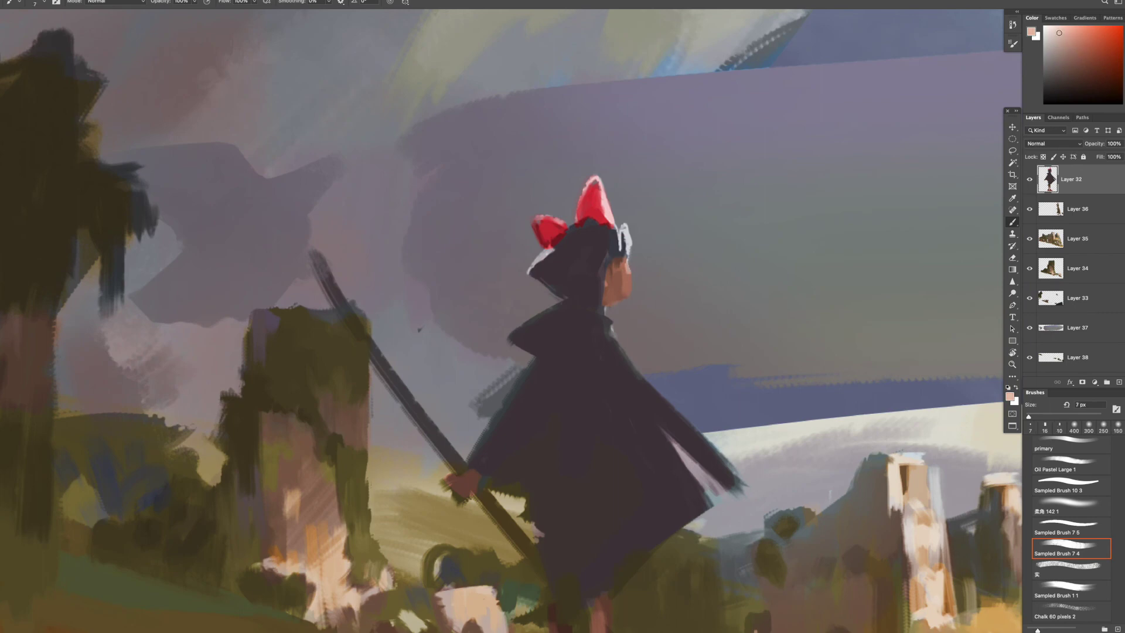
# - Block in the figure's face and jaw in orange-brown at 25 px
pyautogui.scroll(2, 415, 195)
pyautogui.press(']')
pyautogui.press(']')
pyautogui.press(']')
pyautogui.press(']')
pyautogui.press(']')
pyautogui.press(']')
pyautogui.press(']')
pyautogui.keyDown('alt'); pyautogui.click(680, 288); pyautogui.keyUp('alt')
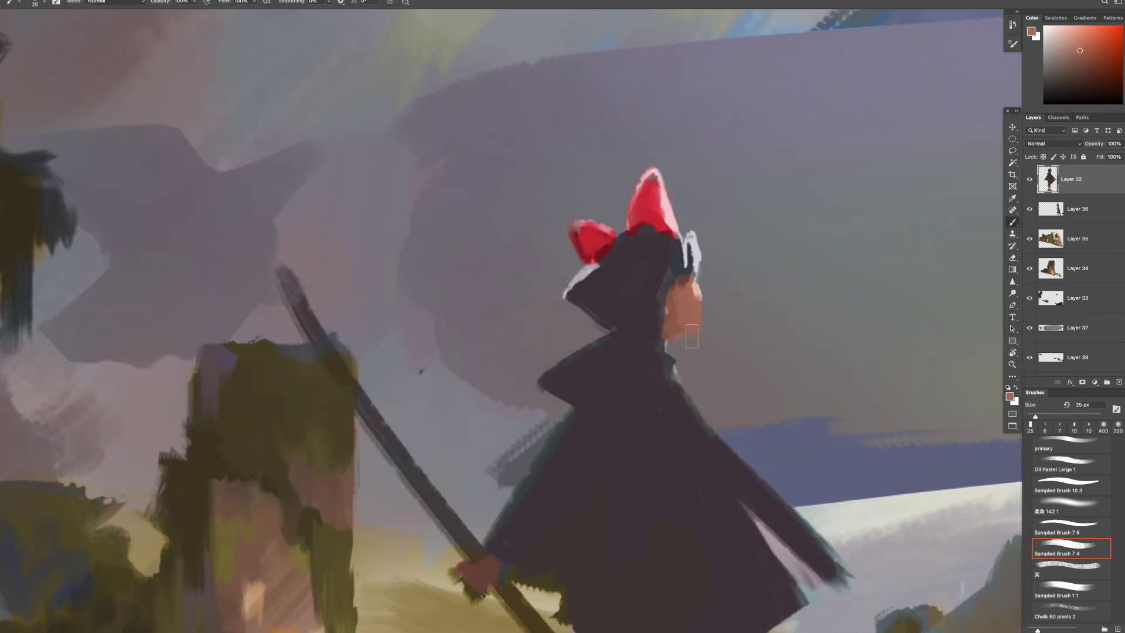
# - Reshape the figure's dark hair and repaint the bow's loops and knot in bright and dark red
pyautogui.keyDown('alt'); pyautogui.click(677, 250); pyautogui.keyUp('alt')
pyautogui.moveTo(679, 249)
pyautogui.mouseDown()
pyautogui.moveTo(583, 296)
pyautogui.moveTo(633, 244)
pyautogui.moveTo(673, 235)
pyautogui.moveTo(680, 250)
pyautogui.moveTo(559, 300)
pyautogui.mouseUp()
pyautogui.press(']')
pyautogui.keyDown('alt'); pyautogui.click(649, 196); pyautogui.keyUp('alt')
pyautogui.moveTo(639, 211); pyautogui.dragTo(659, 249)
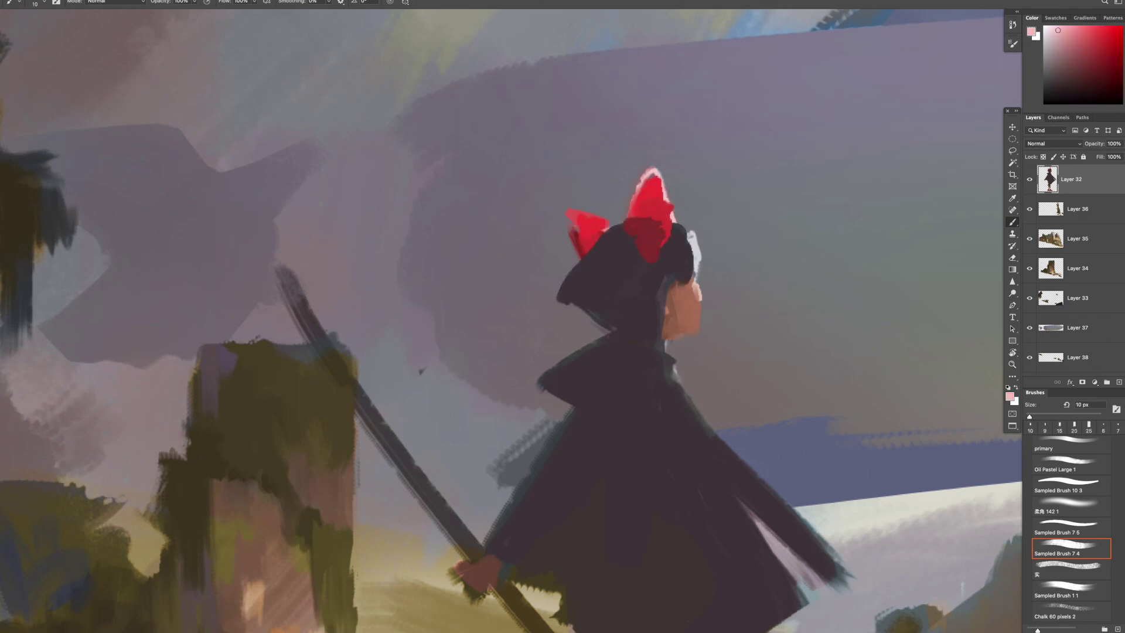
# - Sharpen the bow's loops with pale pink edges and dark red folds at about 9 px
pyautogui.scroll(-15, 651, 181)
pyautogui.scroll(13, 650, 180)
pyautogui.press(']')
pyautogui.press(']')
pyautogui.keyDown('alt'); pyautogui.click(653, 191); pyautogui.keyUp('alt')
pyautogui.moveTo(645, 154); pyautogui.dragTo(650, 181)
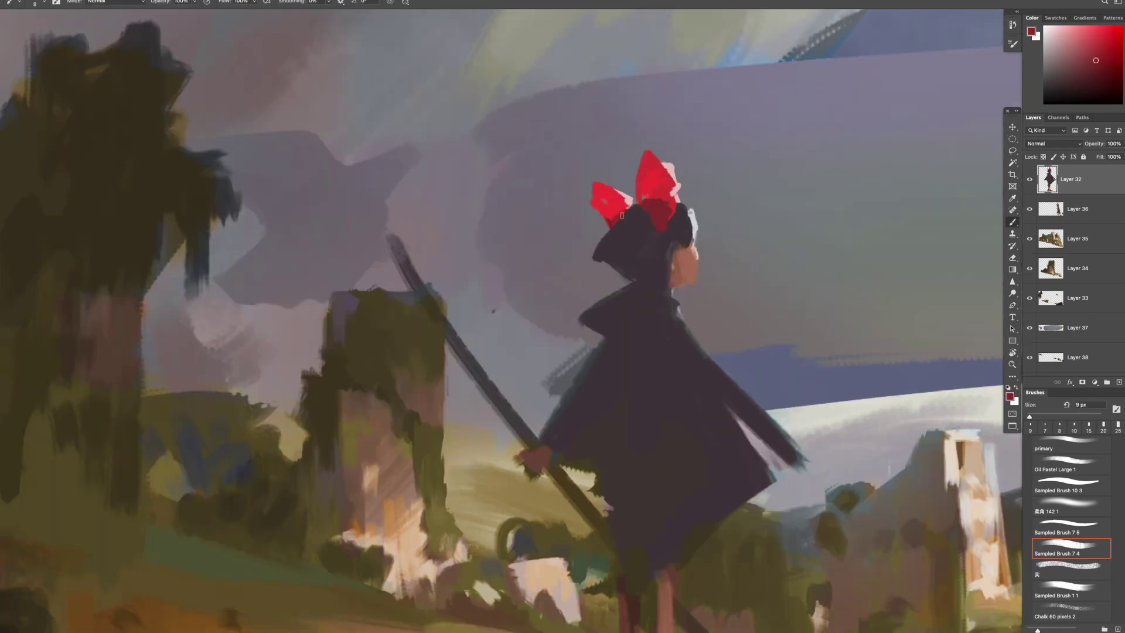
pyautogui.scroll(-15, 651, 190)
pyautogui.scroll(15, 651, 189)
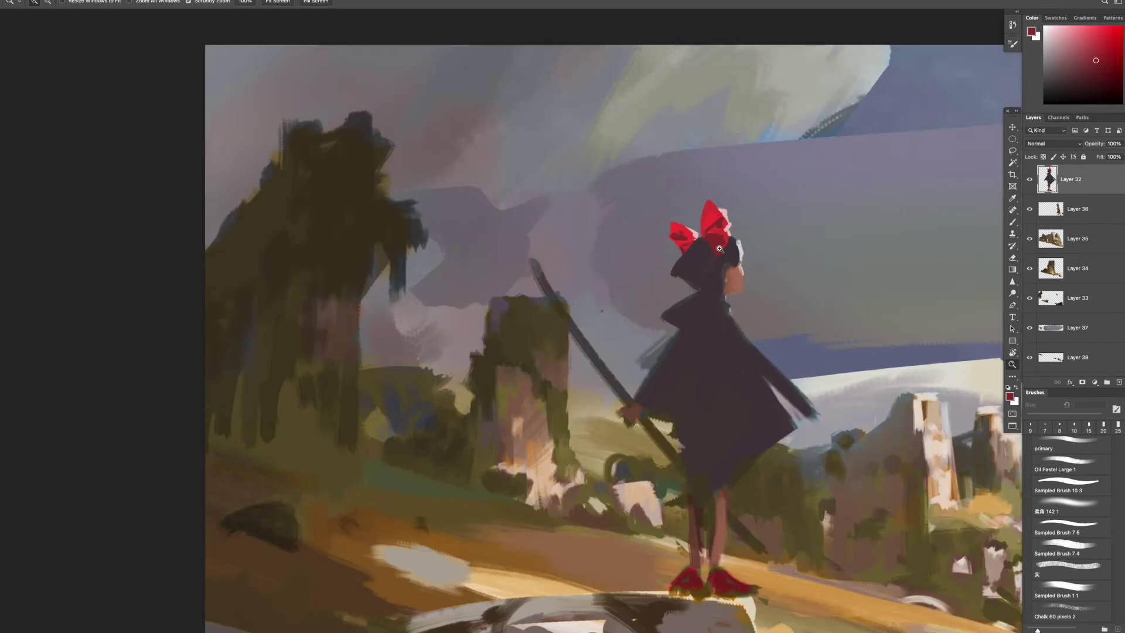
# - Add near-black strands and shadows to the figure's hair below the bow at 20 to 10 px
pyautogui.keyDown('alt'); pyautogui.click(693, 214); pyautogui.keyUp('alt')
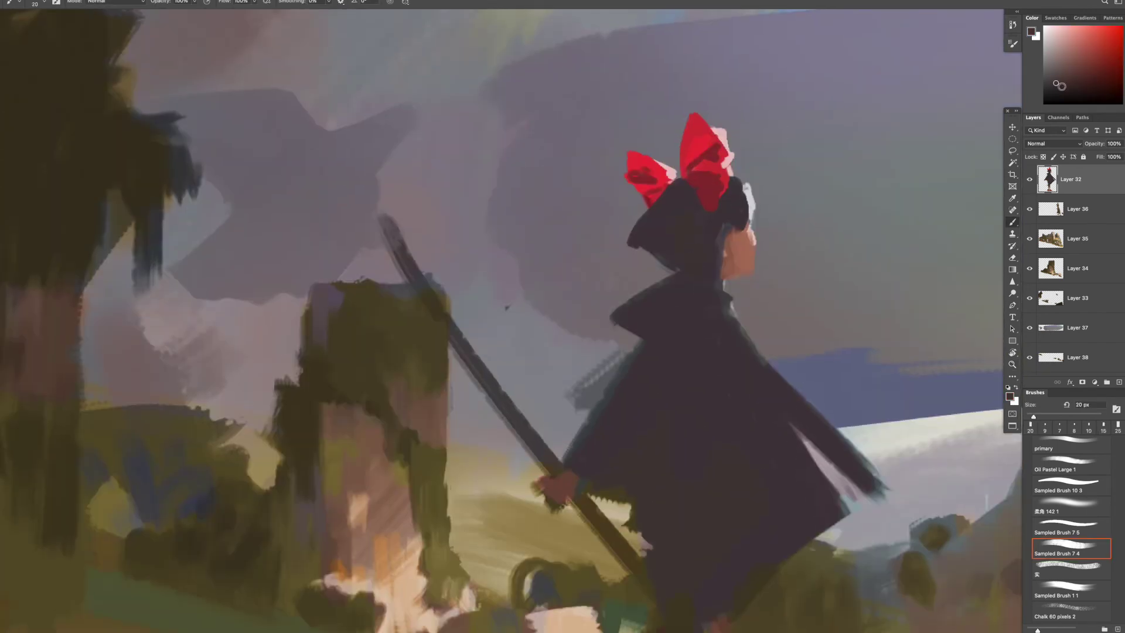
pyautogui.keyDown('alt'); pyautogui.click(665, 224); pyautogui.keyUp('alt')
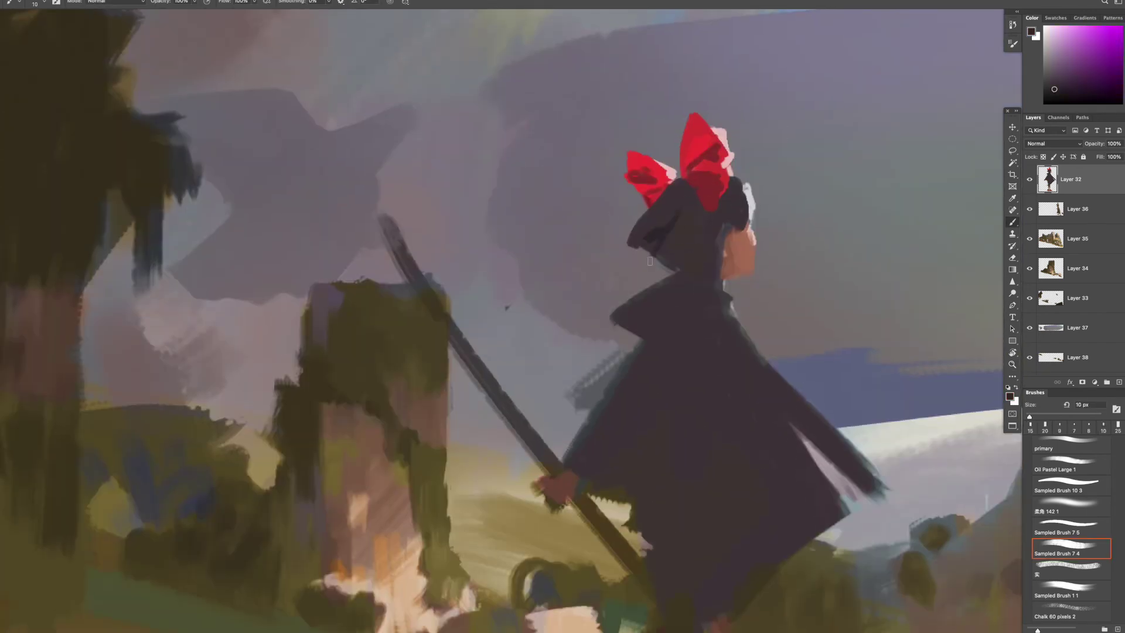
pyautogui.scroll(-15, 748, 202)
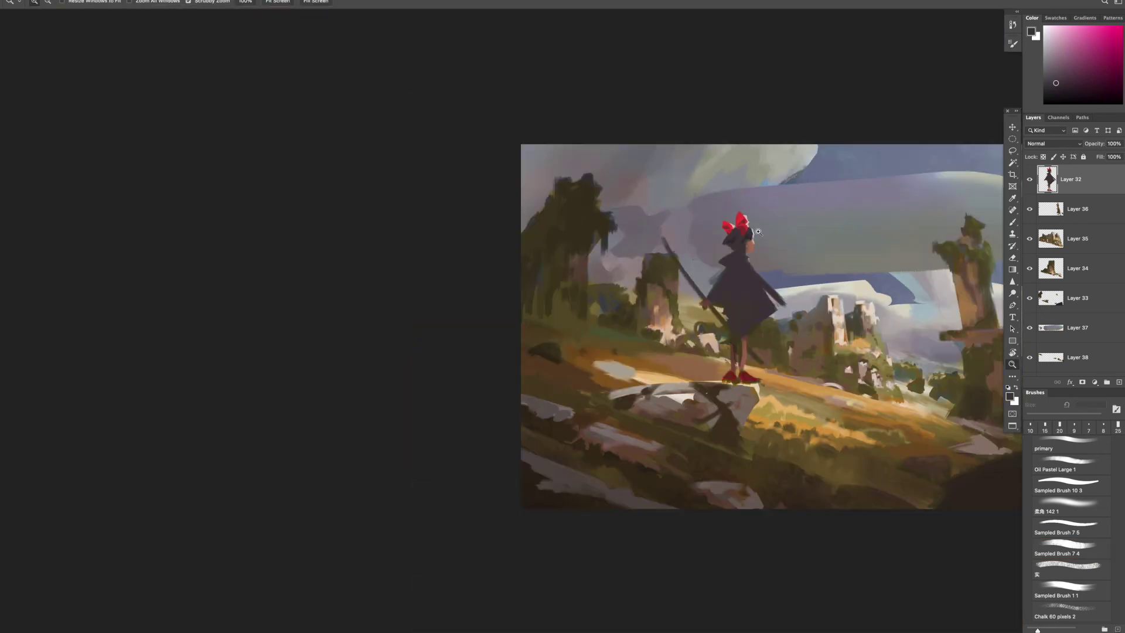
# - Extend the cloak's collar behind the figure's neck in dark purple-grey at 15 to 20 px
pyautogui.scroll(15, 748, 202)
pyautogui.keyDown('alt'); pyautogui.click(747, 240); pyautogui.keyUp('alt')
pyautogui.scroll(-15, 752, 270)
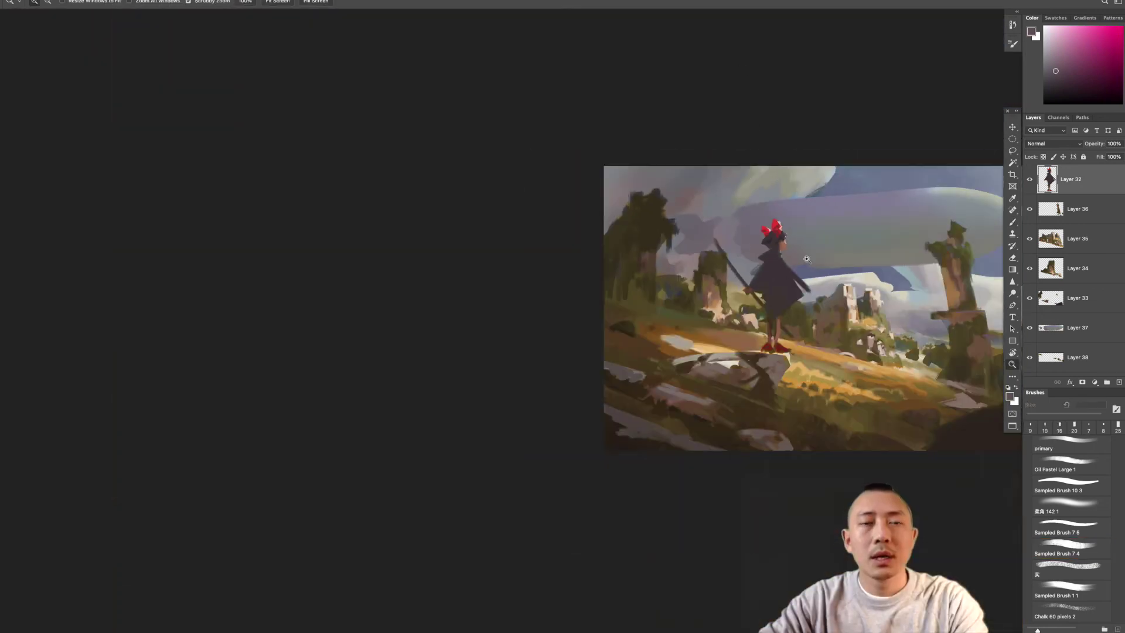
pyautogui.scroll(15, 752, 270)
pyautogui.press(']')
pyautogui.press(']')
pyautogui.keyDown('alt'); pyautogui.click(752, 271); pyautogui.keyUp('alt')
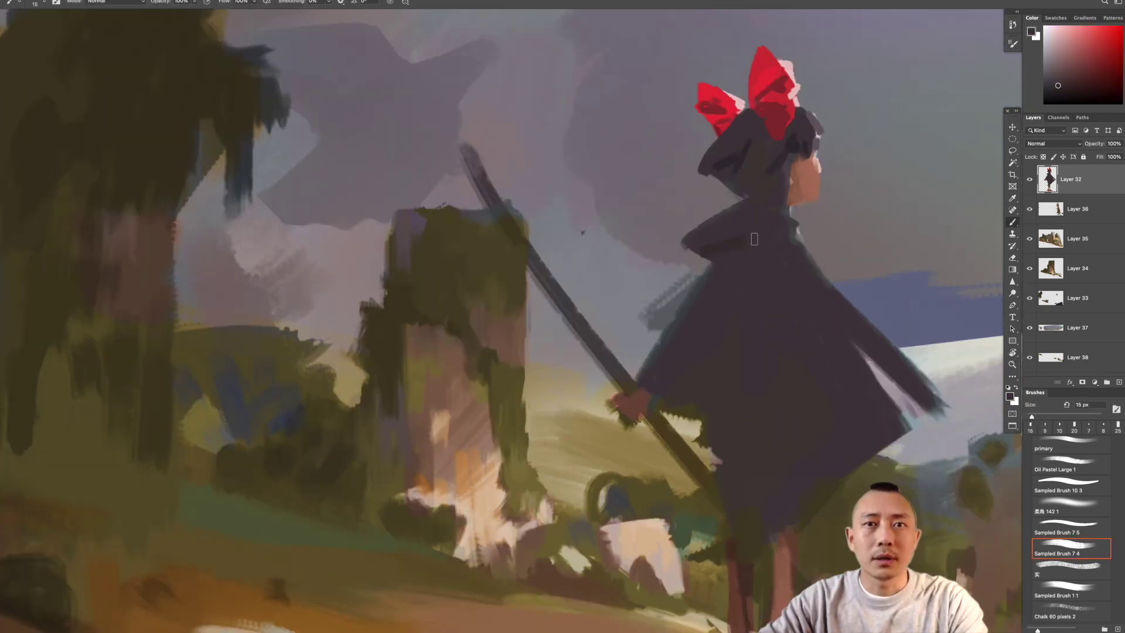
pyautogui.moveTo(687, 236); pyautogui.dragTo(726, 202)
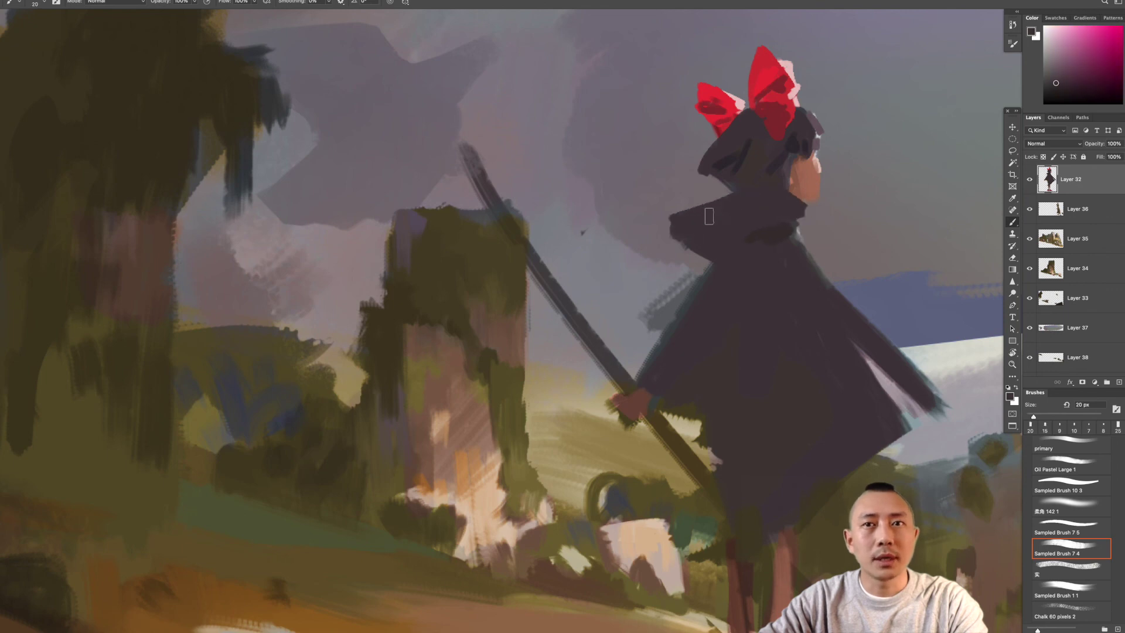
# - Erase the excess back tip of the collar to give it a shorter, steeper outline
pyautogui.press('e')
pyautogui.moveTo(662, 225); pyautogui.dragTo(697, 211)
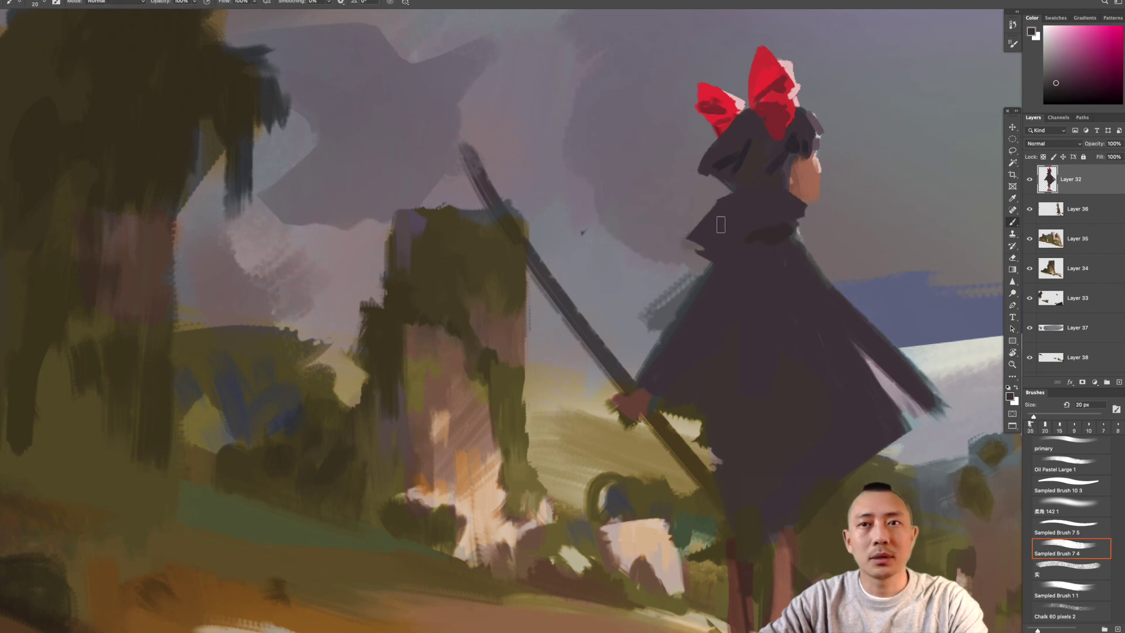
pyautogui.press('b')
pyautogui.scroll(-10, 785, 154)
pyautogui.scroll(8, 761, 223)
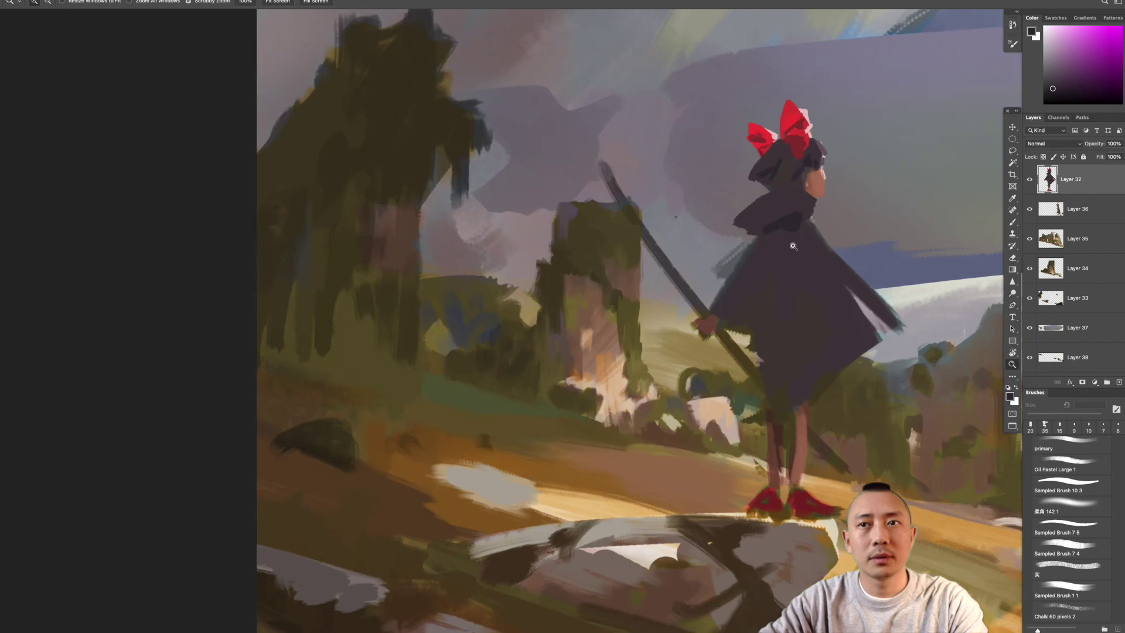
# - Paint near-black vertical folds over the cloak and round out its back and hem at about 35 px
pyautogui.scroll(2, 762, 223)
pyautogui.keyDown('alt'); pyautogui.click(761, 222); pyautogui.keyUp('alt')
pyautogui.moveTo(762, 223); pyautogui.dragTo(817, 396)
pyautogui.scroll(-1, 761, 216)
pyautogui.moveTo(754, 231); pyautogui.dragTo(737, 311)
pyautogui.moveTo(833, 349)
pyautogui.mouseDown()
pyautogui.moveTo(774, 393)
pyautogui.moveTo(761, 339)
pyautogui.moveTo(804, 369)
pyautogui.moveTo(802, 334)
pyautogui.moveTo(741, 304)
pyautogui.moveTo(714, 265)
pyautogui.mouseUp()
pyautogui.keyDown('alt'); pyautogui.click(802, 287); pyautogui.keyUp('alt')
pyautogui.keyDown('alt'); pyautogui.click(798, 344); pyautogui.keyUp('alt')
pyautogui.press('[')
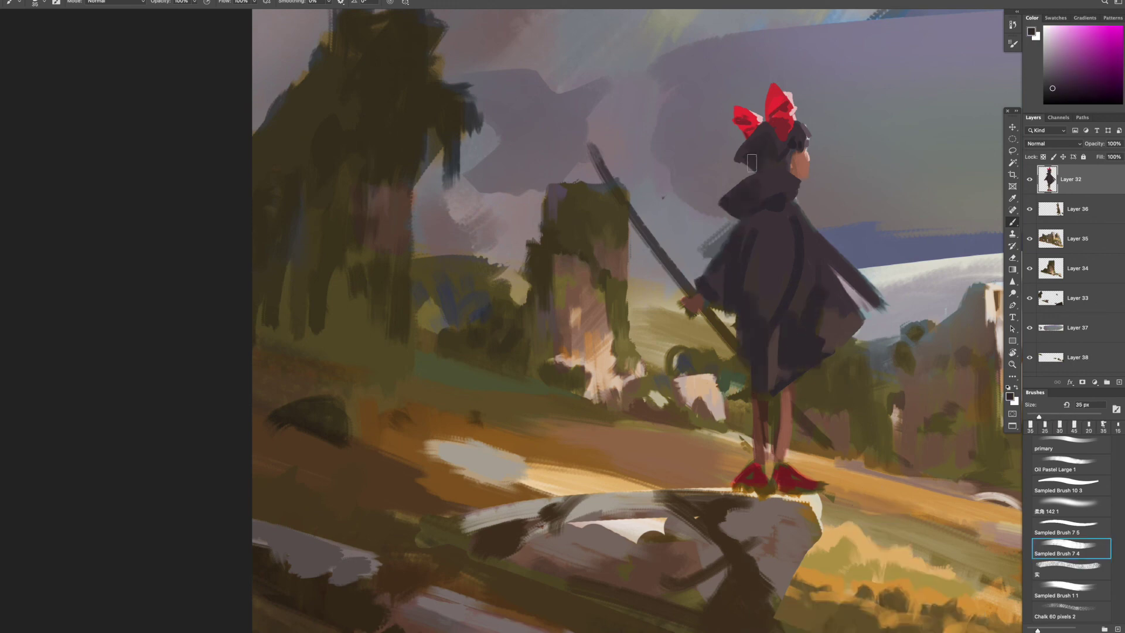
# - Add dark blue-purple shadow strokes to the cloak's back shoulder and collar at 30 to 15 px
pyautogui.scroll(-5, 782, 194)
pyautogui.scroll(6, 911, 168)
pyautogui.press('[')
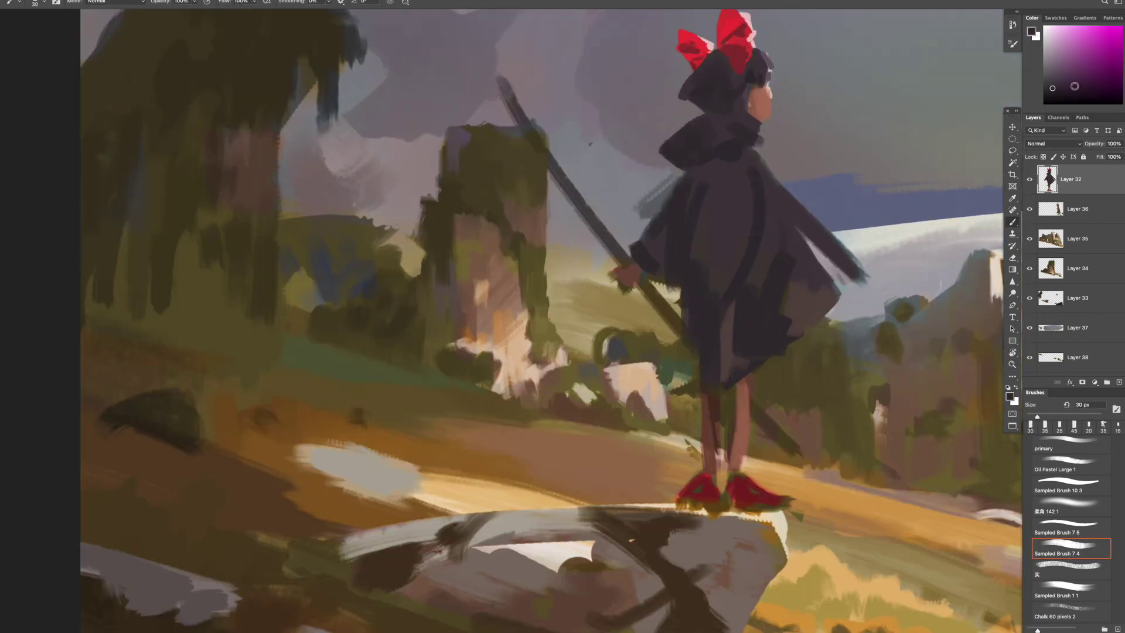
pyautogui.keyDown('alt'); pyautogui.click(694, 232); pyautogui.keyUp('alt')
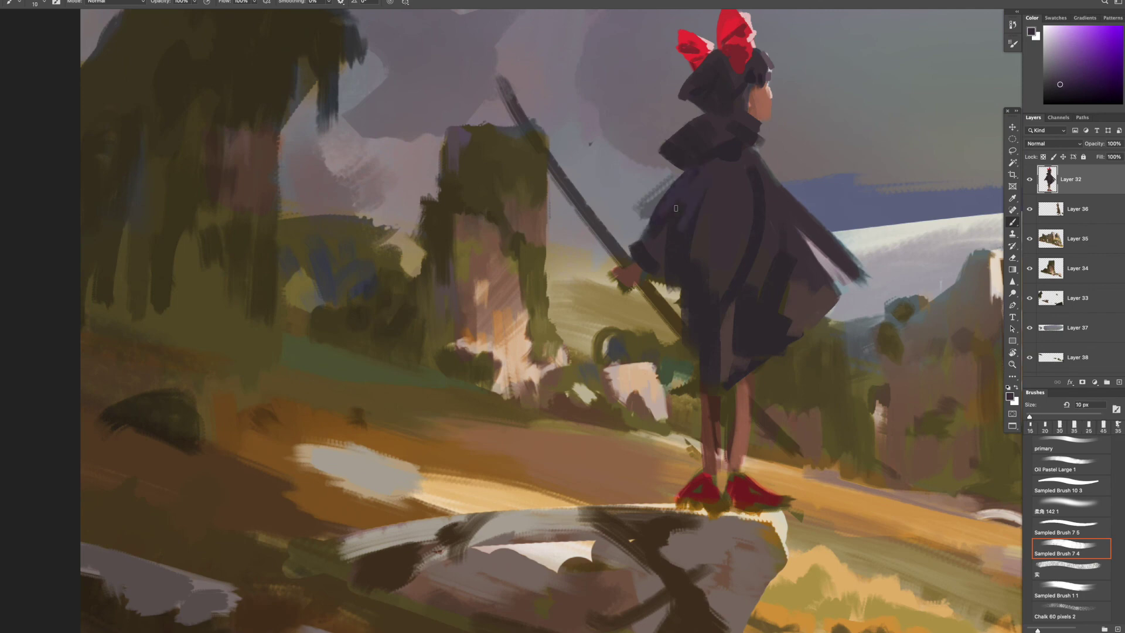
pyautogui.press(']')
pyautogui.press(']')
pyautogui.press(']')
pyautogui.press(']')
pyautogui.scroll(-5, 709, 133)
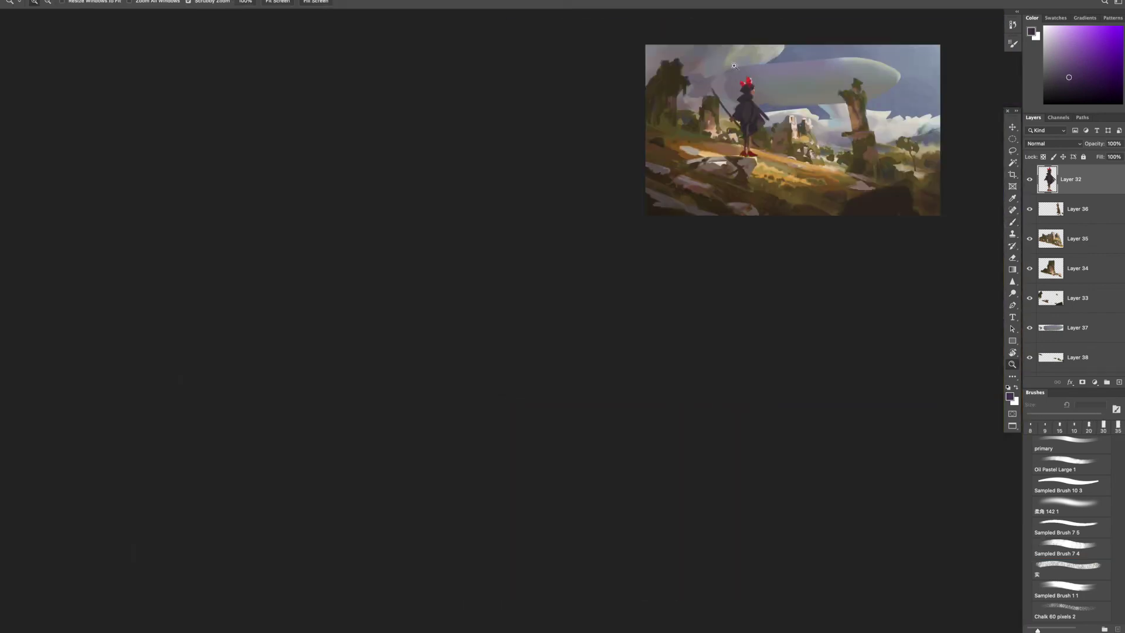
# - Darken the cloak's body and paint a brownish central fold and front flap at 25 to 30 px
pyautogui.scroll(6, 715, 239)
pyautogui.keyDown('alt'); pyautogui.click(714, 240); pyautogui.keyUp('alt')
pyautogui.moveTo(715, 240)
pyautogui.mouseDown()
pyautogui.moveTo(709, 252)
pyautogui.moveTo(720, 215)
pyautogui.mouseUp()
pyautogui.keyDown('alt'); pyautogui.click(709, 263); pyautogui.keyUp('alt')
pyautogui.press('[')
pyautogui.scroll(-5, 683, 272)
pyautogui.scroll(5, 700, 199)
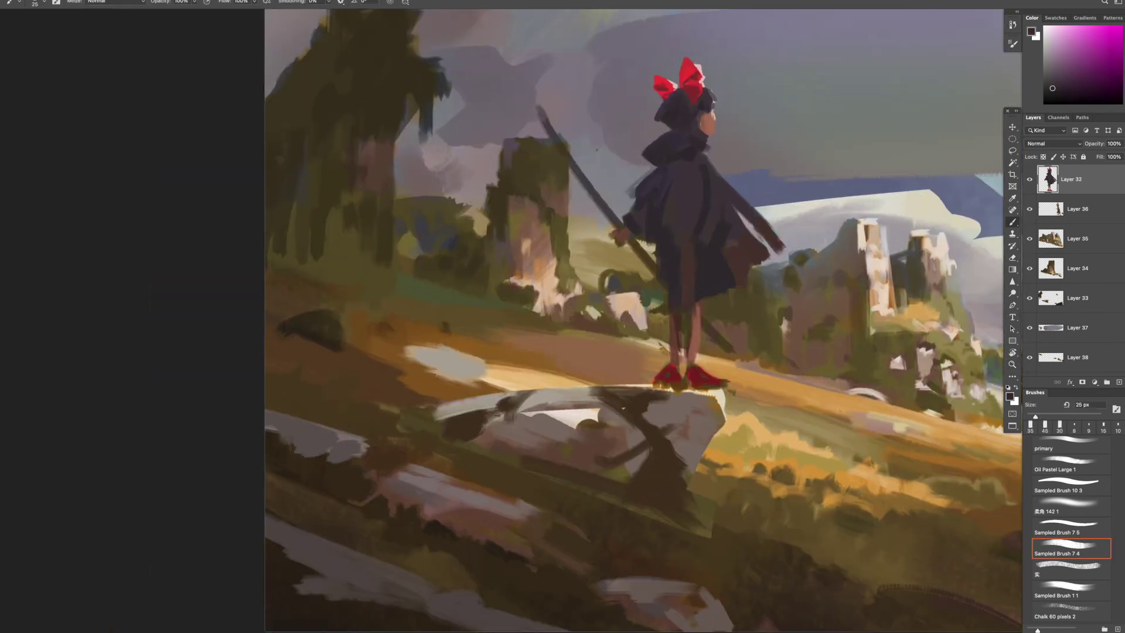
pyautogui.scroll(2, 705, 245)
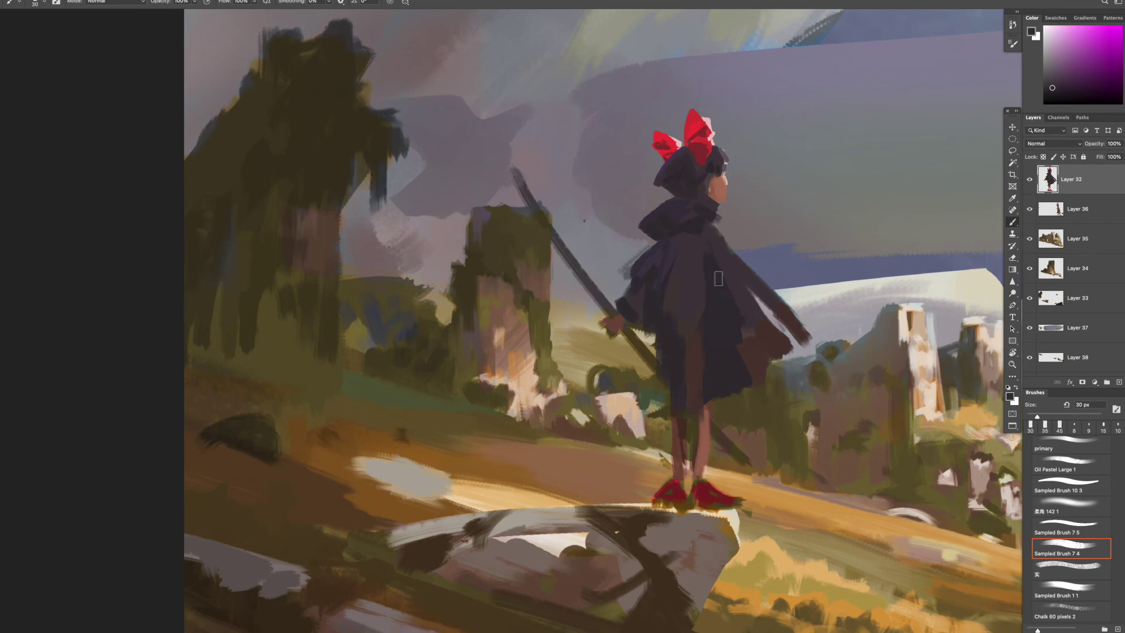
# - Warm the cloak's front flap and the end of the sleeve with reddish brown at 20 px
pyautogui.keyDown('alt'); pyautogui.click(755, 328); pyautogui.keyUp('alt')
pyautogui.press('z')
pyautogui.keyDown('alt'); pyautogui.click(764, 443); pyautogui.keyUp('alt')
pyautogui.scroll(5, 765, 444)
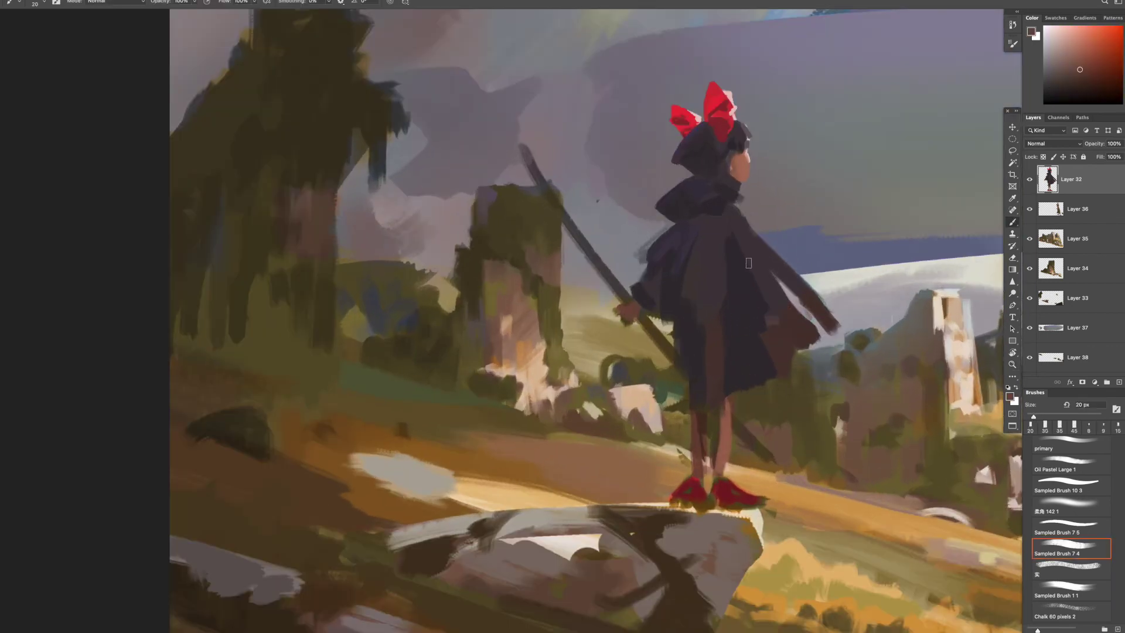
# - Strengthen the cloak's central and back folds with dark purple and near-black strokes at 40 to 35 px
pyautogui.press('b')
pyautogui.keyDown('alt'); pyautogui.click(737, 269); pyautogui.keyUp('alt')
pyautogui.press(']')
pyautogui.press(']')
pyautogui.press(']')
pyautogui.press(']')
pyautogui.press(']')
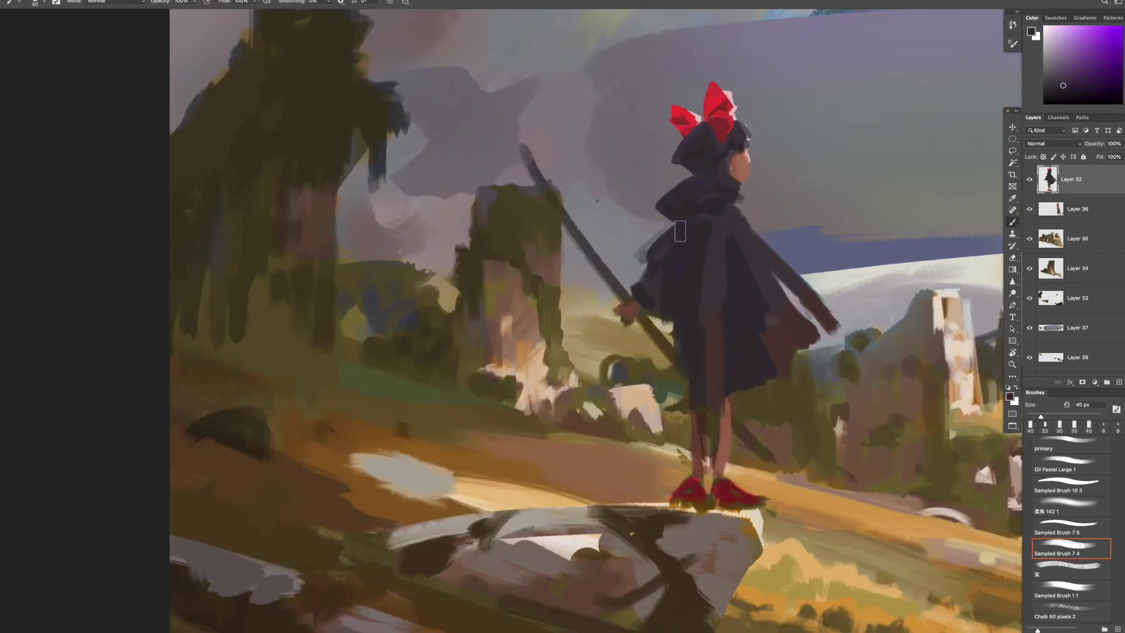
pyautogui.moveTo(692, 280); pyautogui.dragTo(704, 328)
pyautogui.scroll(-5, 705, 328)
pyautogui.press('[')
pyautogui.scroll(5, 723, 291)
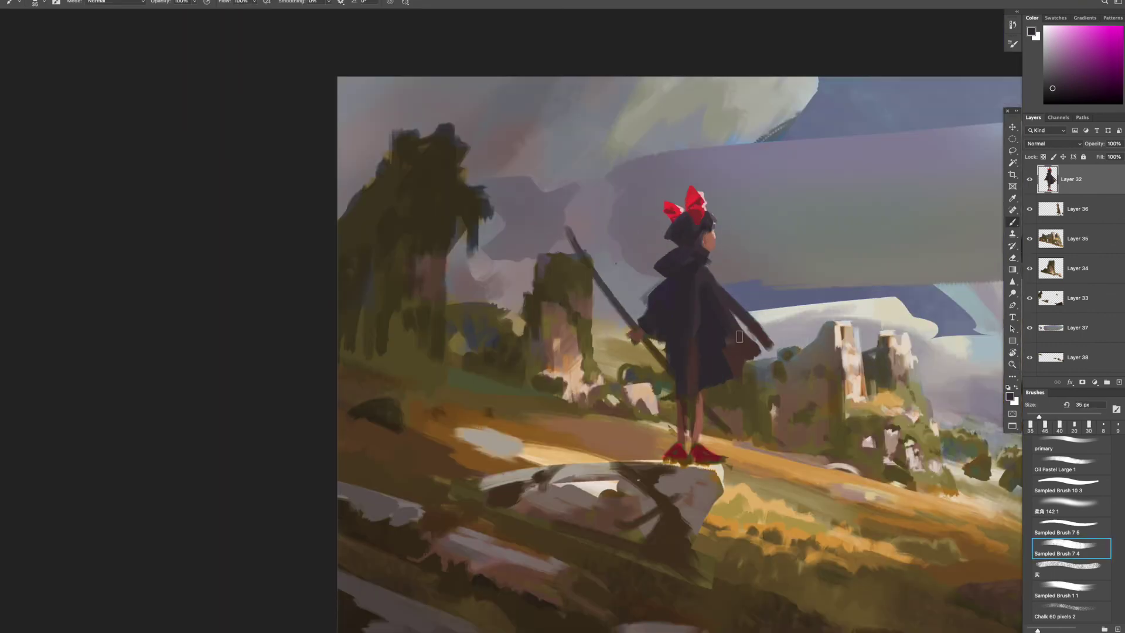
pyautogui.keyDown('alt'); pyautogui.click(724, 291); pyautogui.keyUp('alt')
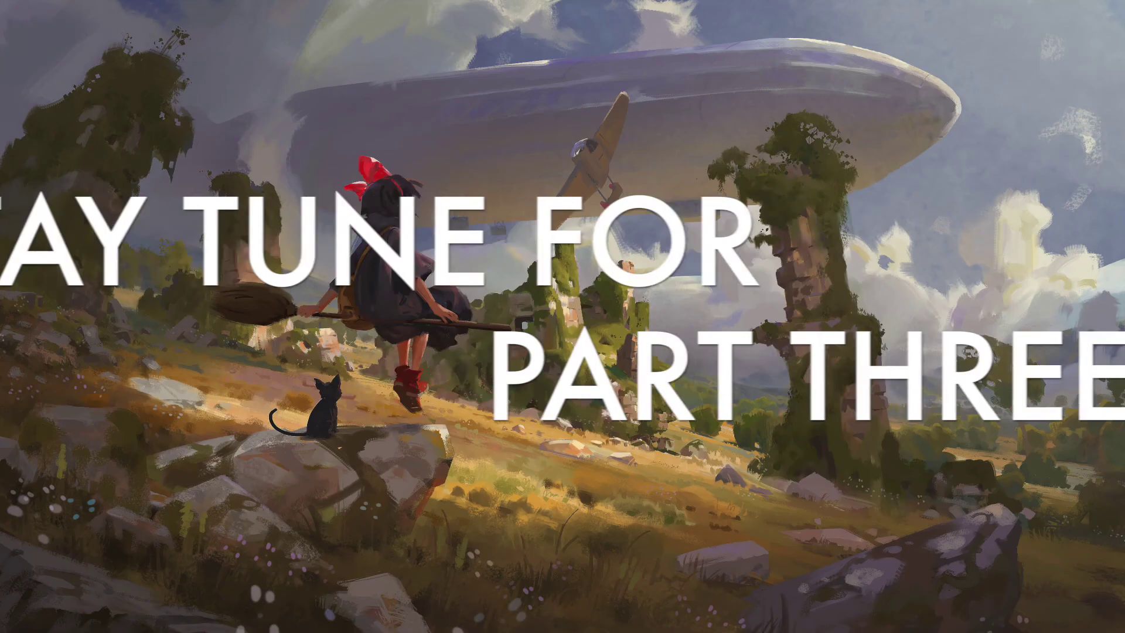